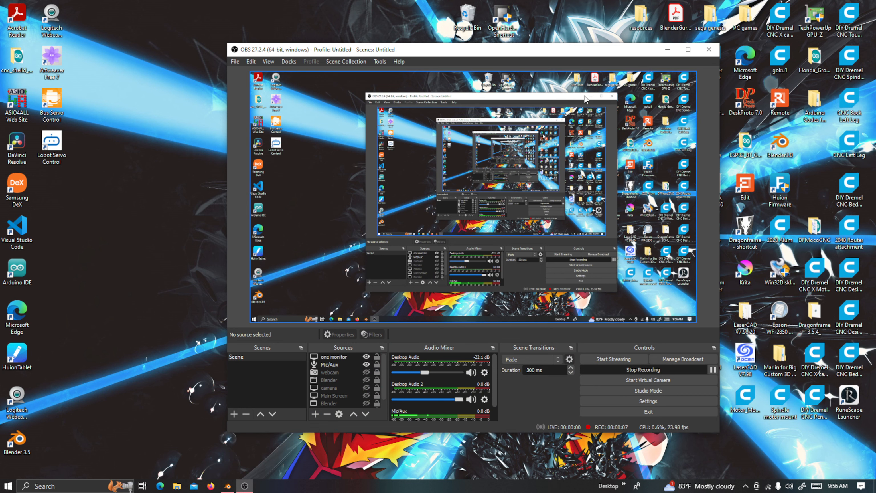
Switch from OBS to Blender with the DIY pcb machine.blend project and view the measured cube
{"action": "left_click", "coordinate": [668, 50]}
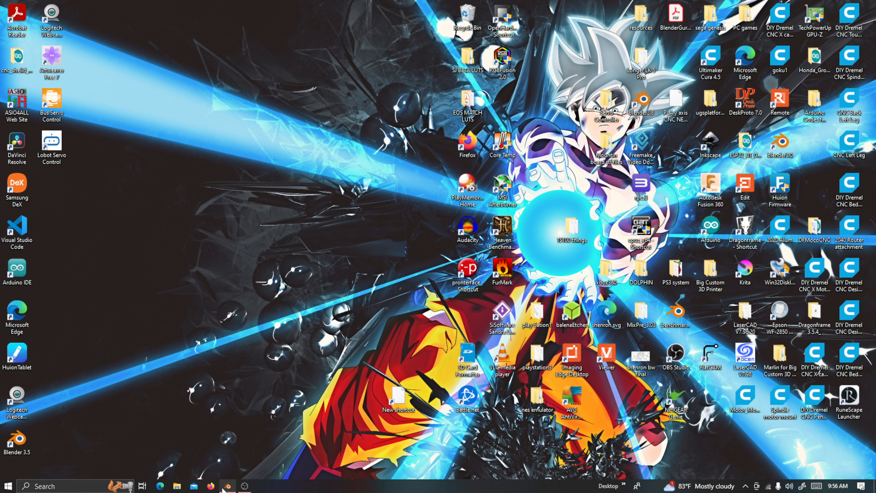
{"action": "mouse_move", "coordinate": [224, 489]}
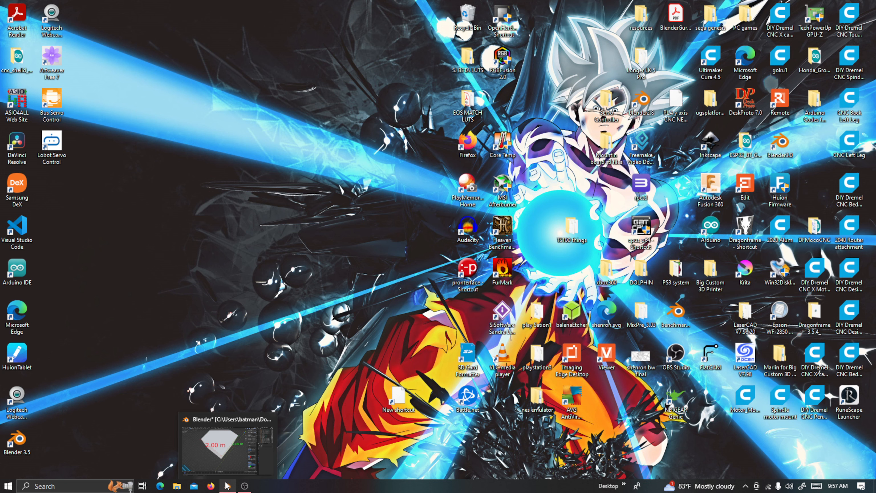
{"action": "left_click", "coordinate": [227, 485]}
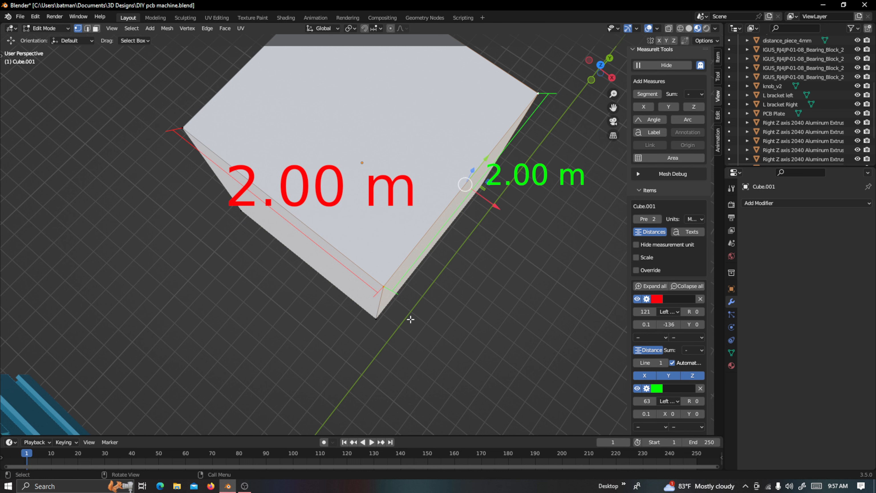
{"action": "middle_click_drag", "start_coordinate": [413, 317], "coordinate": [421, 316]}
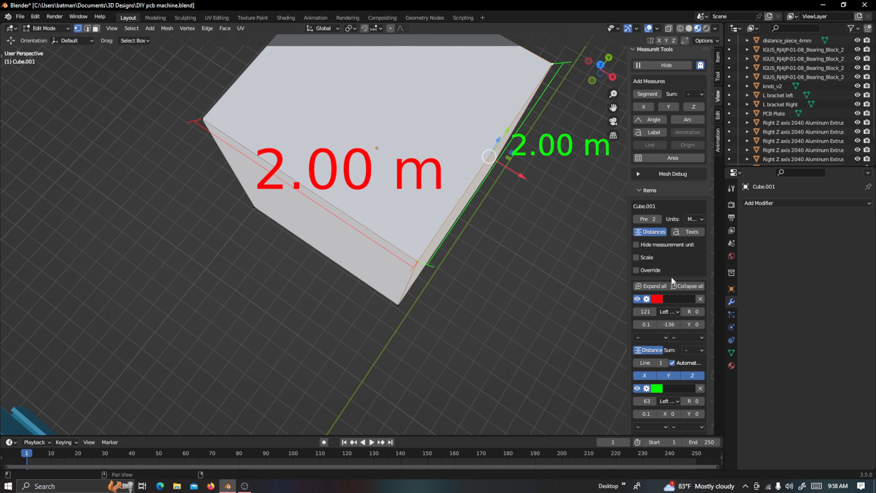
Hide the MeasureIt dimensions in the viewport and show them again
{"action": "scroll", "coordinate": [665, 334], "scroll_direction": "down", "scroll_amount": 5}
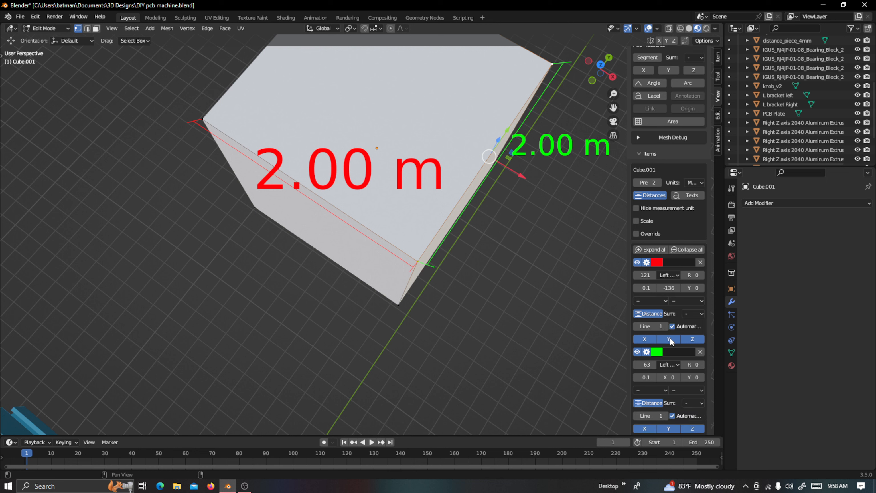
{"action": "scroll", "coordinate": [675, 341], "scroll_direction": "up", "scroll_amount": 12}
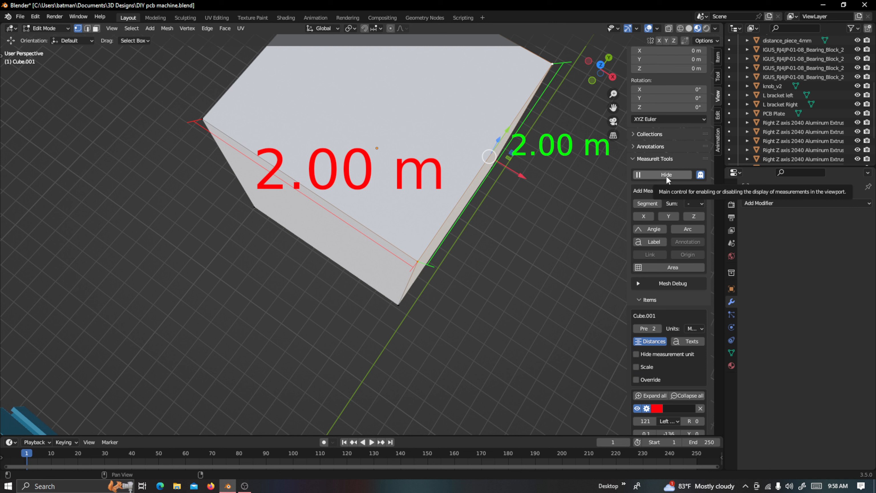
{"action": "left_click", "coordinate": [666, 175]}
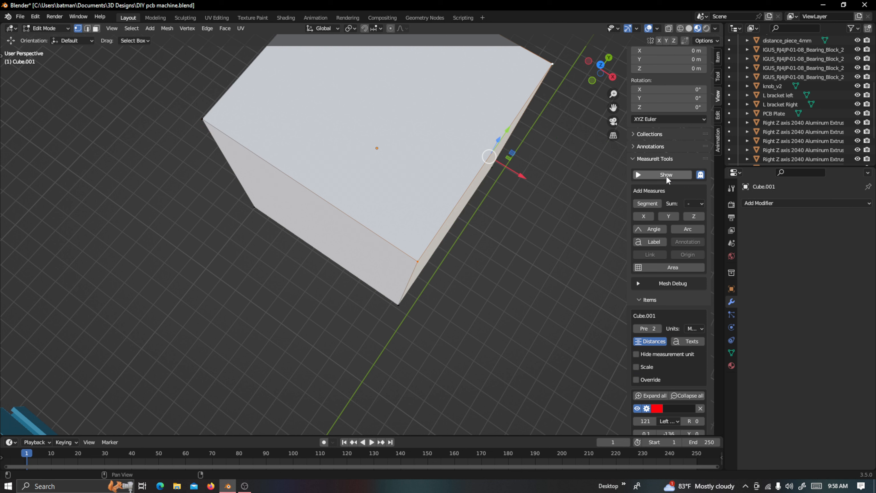
{"action": "left_click", "coordinate": [666, 175]}
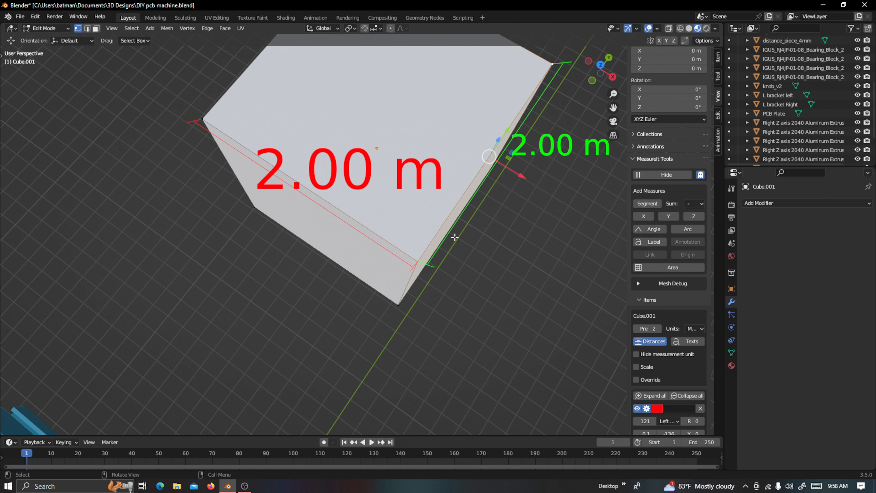
Move the cube's end face outward along the Y axis until the green dimension measures 5.00 m
{"action": "scroll", "coordinate": [455, 237], "scroll_direction": "down", "scroll_amount": 3}
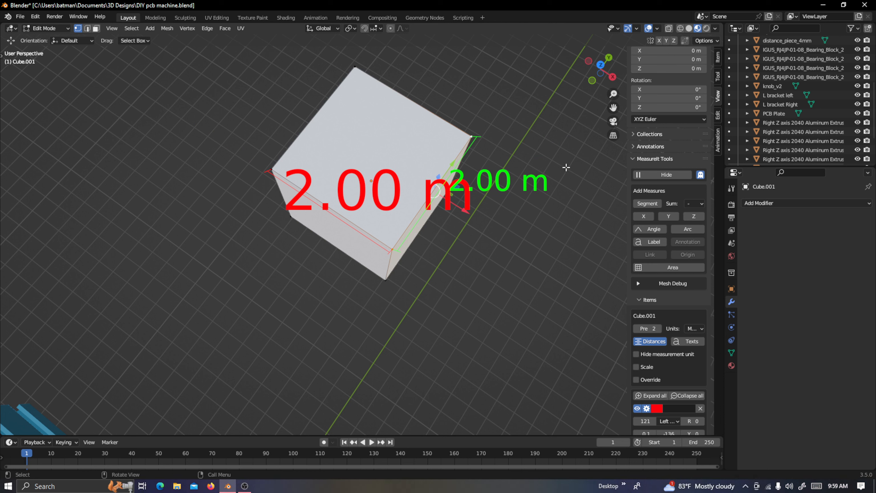
{"action": "middle_click_drag", "start_coordinate": [485, 134], "coordinate": [402, 141]}
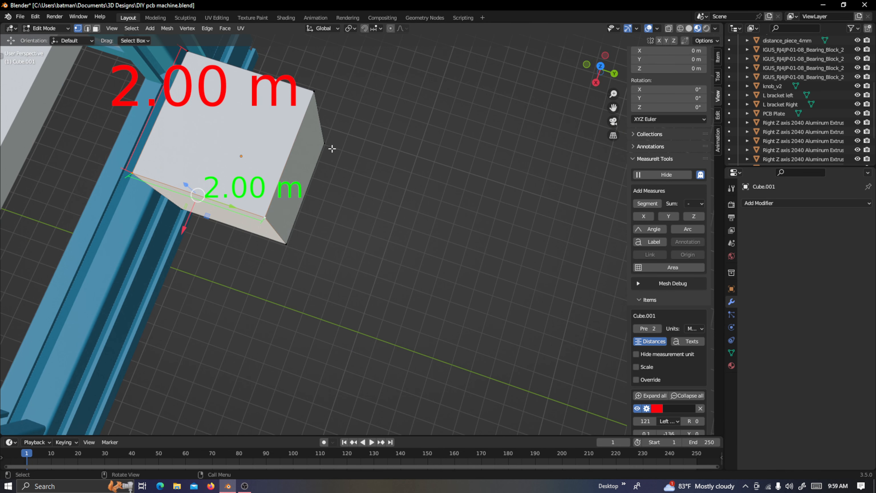
{"action": "left_click", "coordinate": [96, 28]}
{"action": "left_click", "coordinate": [296, 167]}
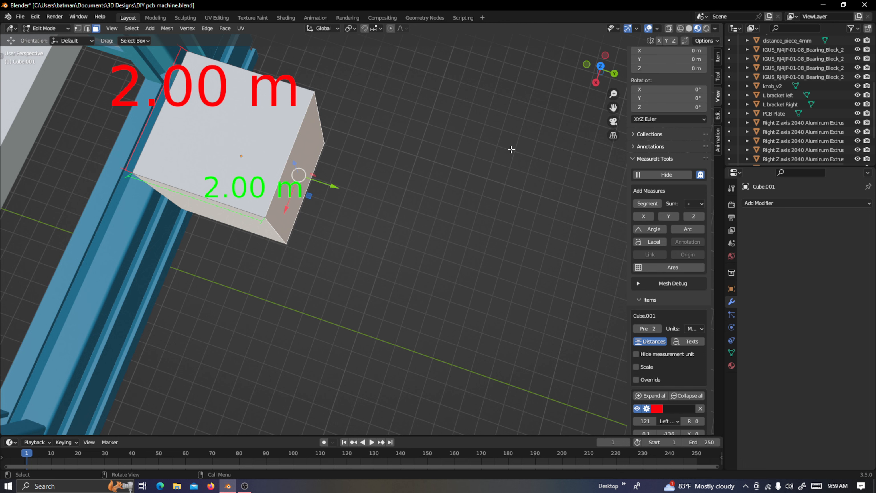
{"action": "left_click_drag", "start_coordinate": [612, 107], "coordinate": [593, 115]}
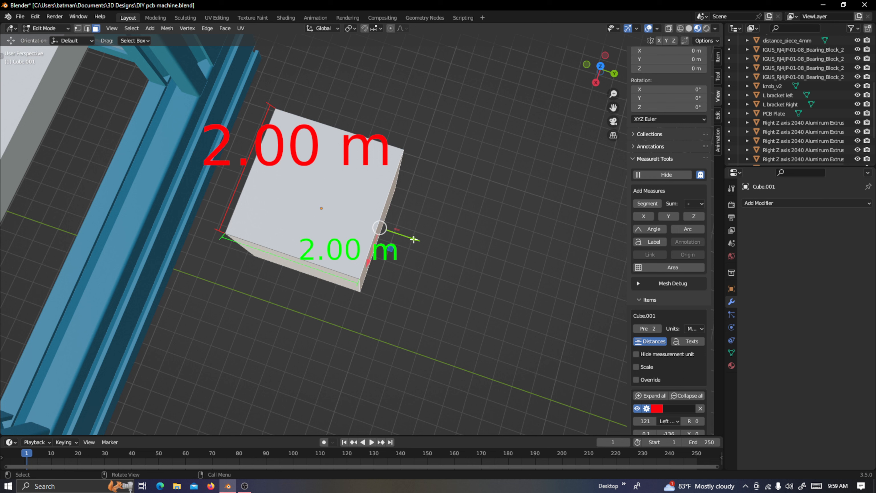
{"action": "left_click_drag", "start_coordinate": [415, 240], "coordinate": [539, 280]}
{"action": "left_click_drag", "start_coordinate": [540, 280], "coordinate": [544, 279]}
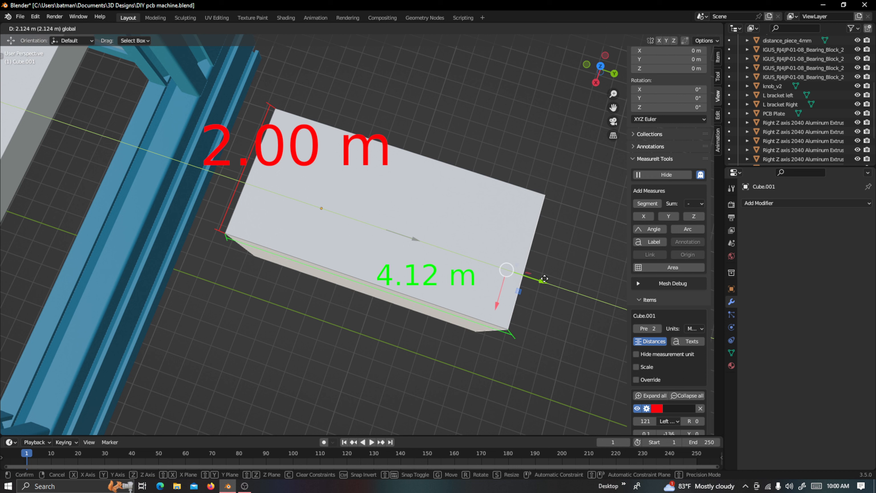
{"action": "left_click_drag", "start_coordinate": [545, 278], "coordinate": [602, 283]}
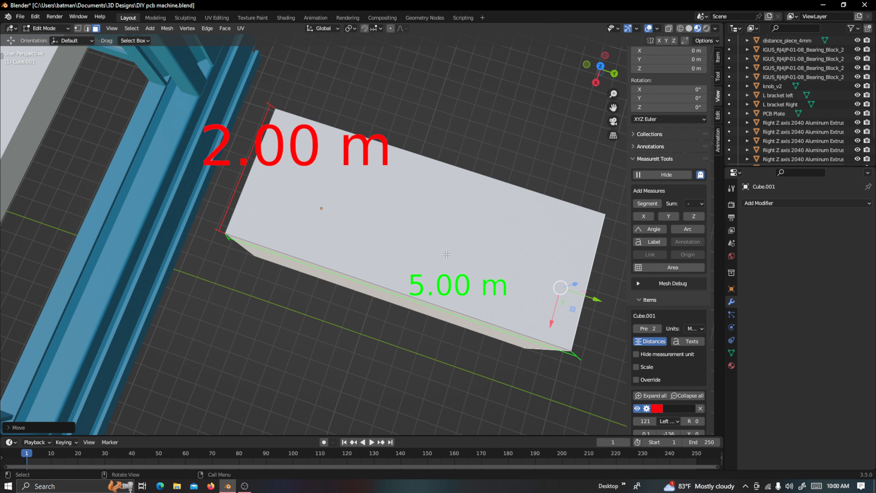
Add a MeasureIt segment dimension to the vertical corner edge at the far end of the stretched block
{"action": "middle_click_drag", "start_coordinate": [446, 255], "coordinate": [454, 241]}
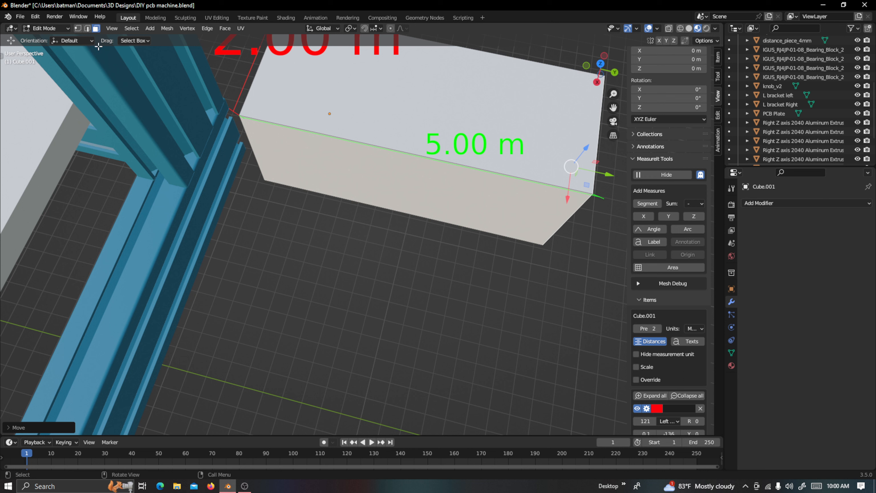
{"action": "left_click", "coordinate": [88, 27]}
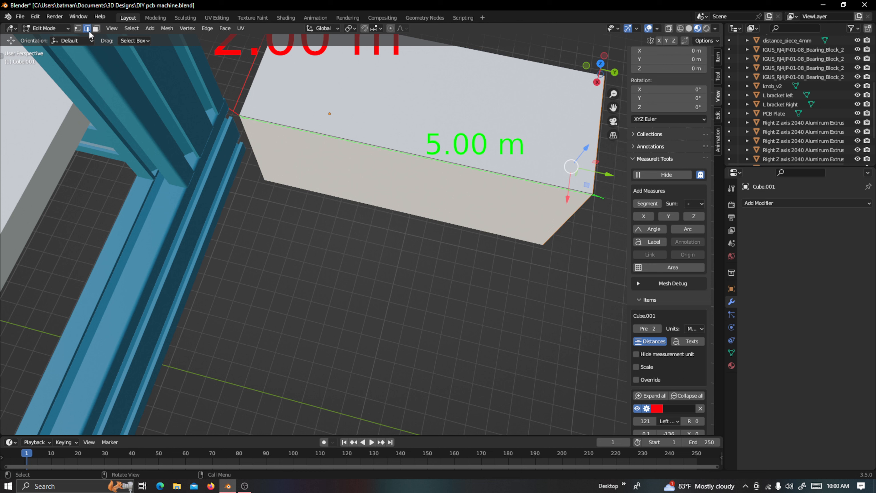
{"action": "key", "text": "a"}
{"action": "left_click", "coordinate": [571, 217]}
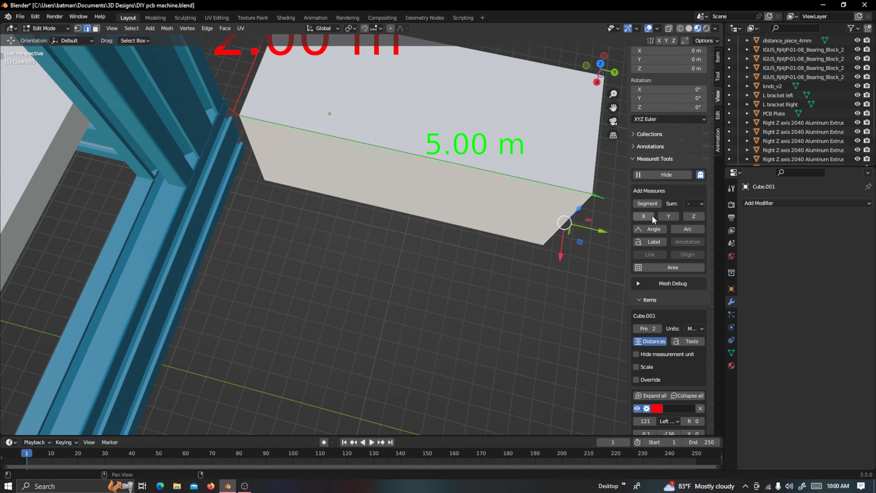
{"action": "left_click", "coordinate": [647, 203]}
Set the blue dimension's text size to 64 and its X text offset to -318, leaving nothing selected
{"action": "scroll", "coordinate": [665, 352], "scroll_direction": "down", "scroll_amount": 10}
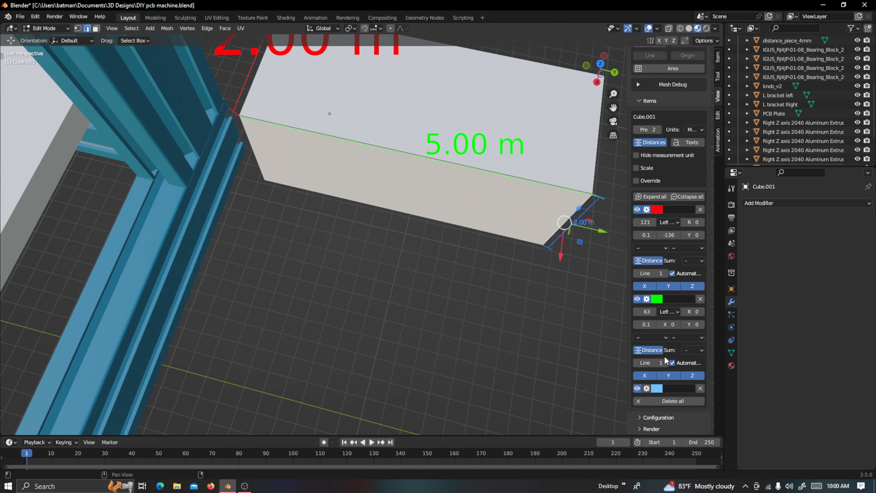
{"action": "left_click", "coordinate": [647, 388]}
{"action": "left_click_drag", "start_coordinate": [647, 401], "coordinate": [668, 414]}
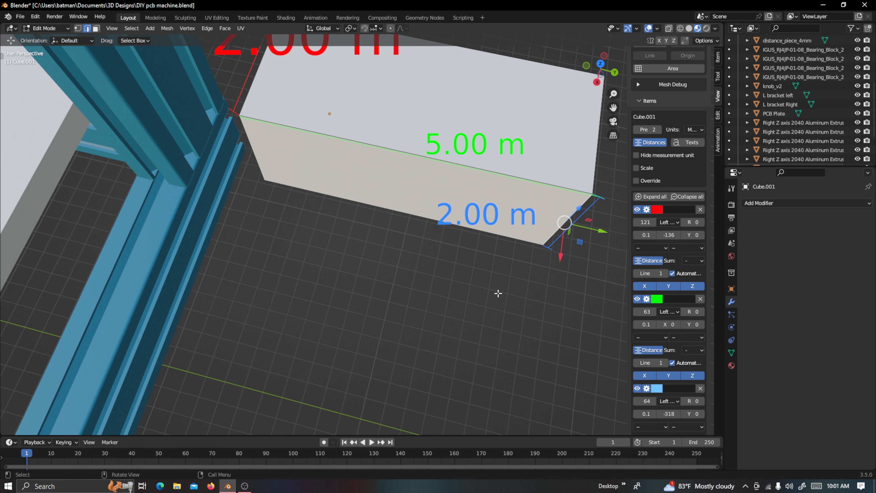
{"action": "key", "text": "a"}
{"action": "key", "text": "a"}
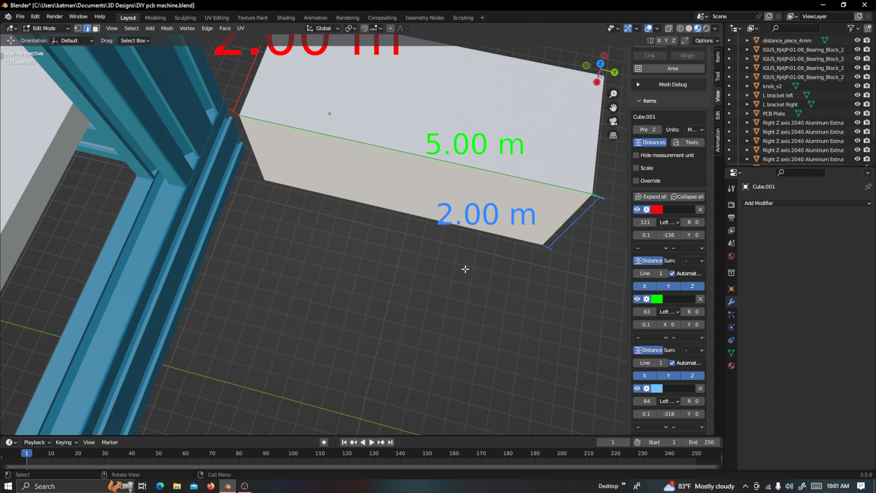
In Object Mode, give the block a new material with a bright yellow base color, hue 0.176 and saturation 1.000
{"action": "scroll", "coordinate": [440, 264], "scroll_direction": "down", "scroll_amount": 3}
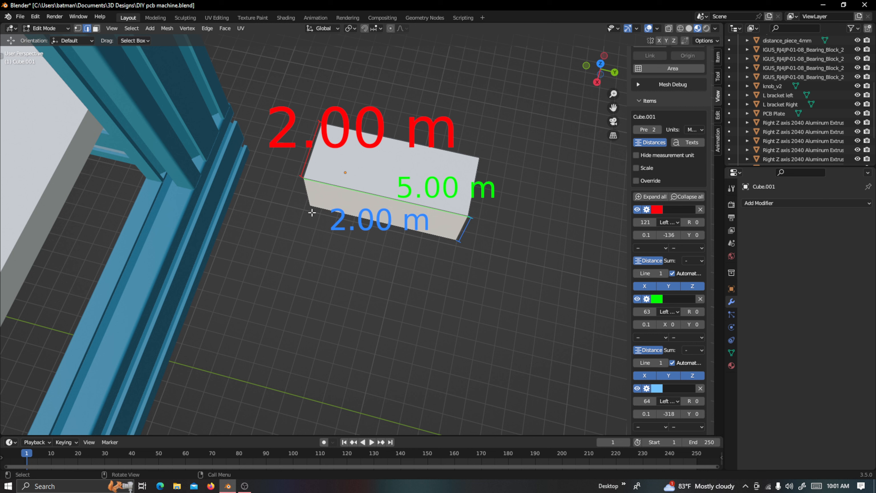
{"action": "key", "text": "Tab"}
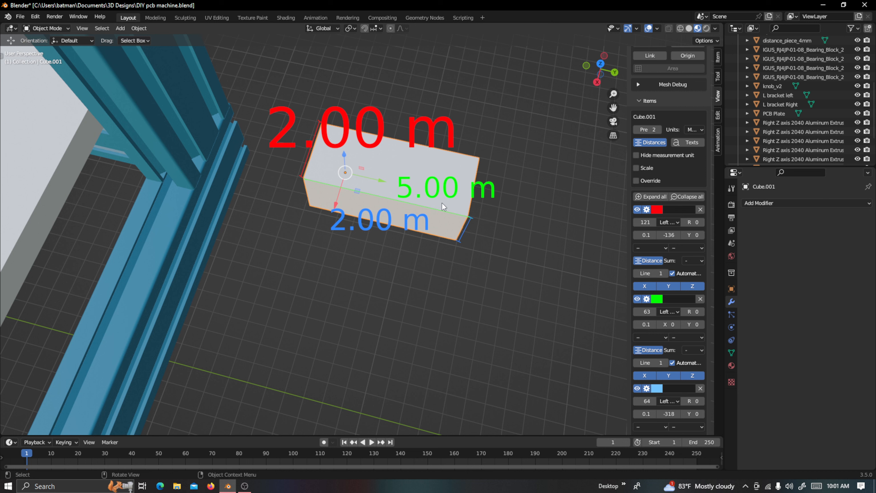
{"action": "left_click", "coordinate": [802, 203]}
{"action": "key", "text": "Escape"}
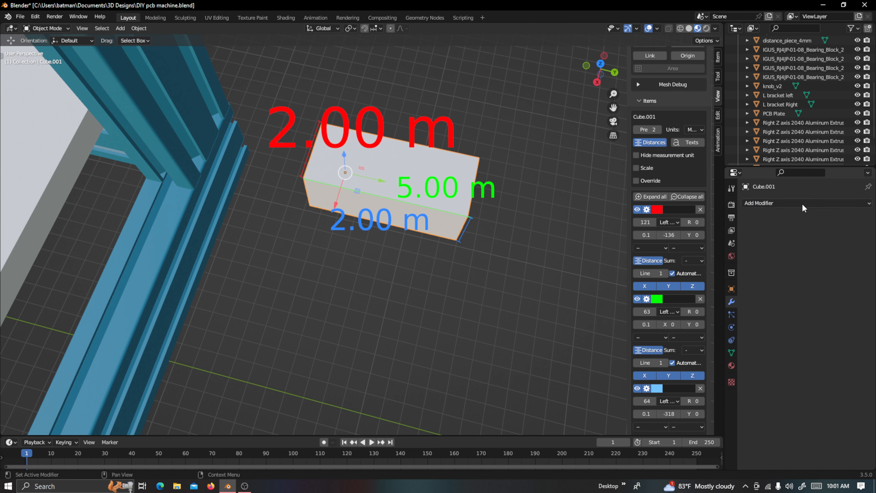
{"action": "left_click", "coordinate": [732, 365]}
{"action": "left_click", "coordinate": [839, 243]}
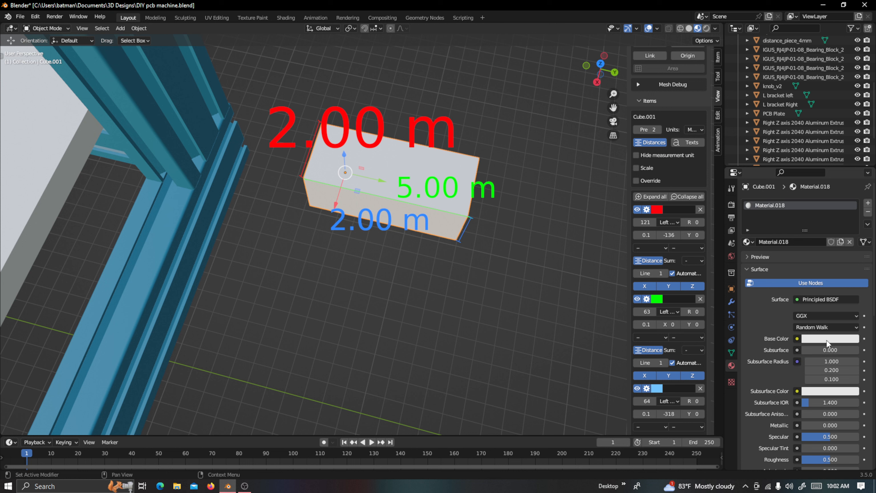
{"action": "left_click", "coordinate": [826, 340]}
{"action": "left_click_drag", "start_coordinate": [811, 241], "coordinate": [782, 258]}
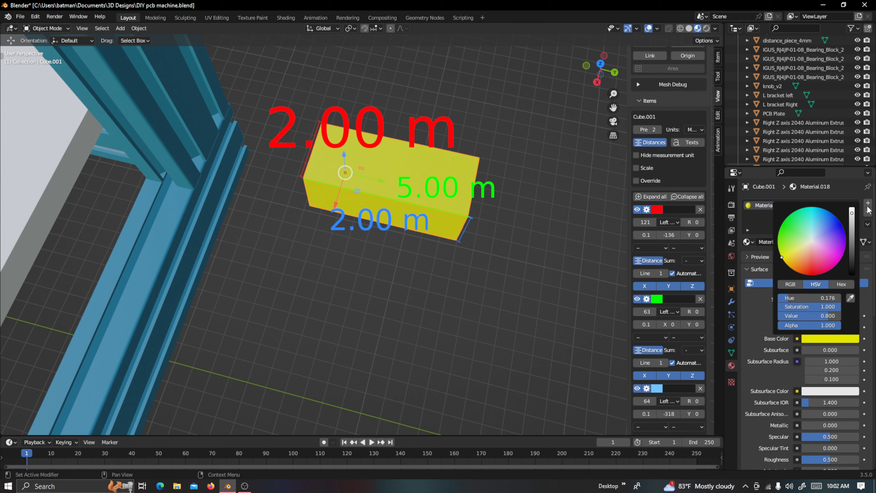
{"action": "left_click_drag", "start_coordinate": [852, 214], "coordinate": [852, 208]}
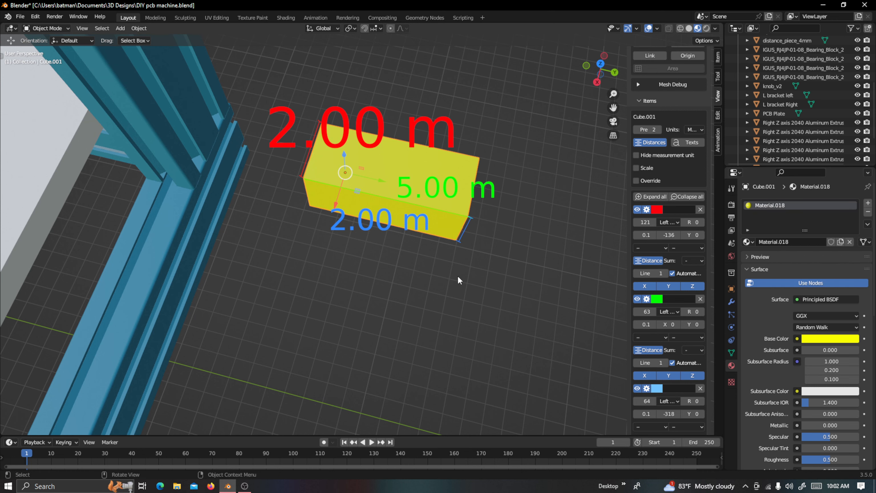
{"action": "middle_click_drag", "start_coordinate": [457, 276], "coordinate": [461, 257]}
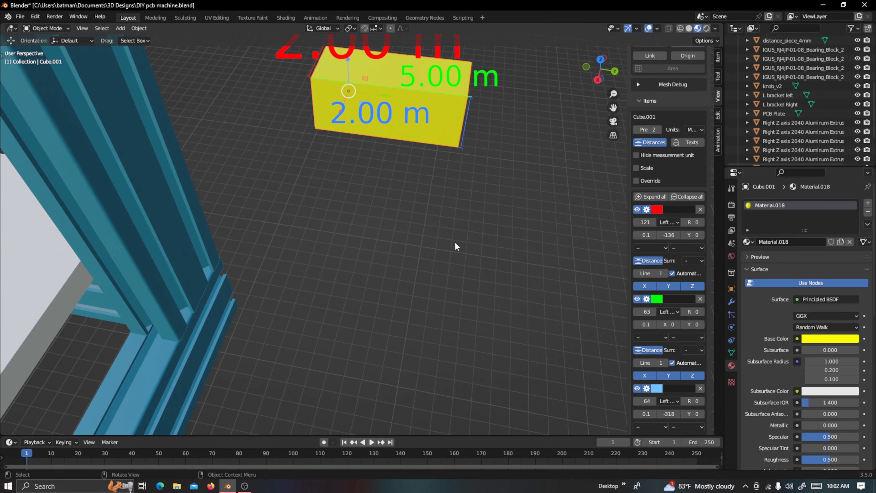
{"action": "scroll", "coordinate": [445, 228], "scroll_direction": "down", "scroll_amount": 2}
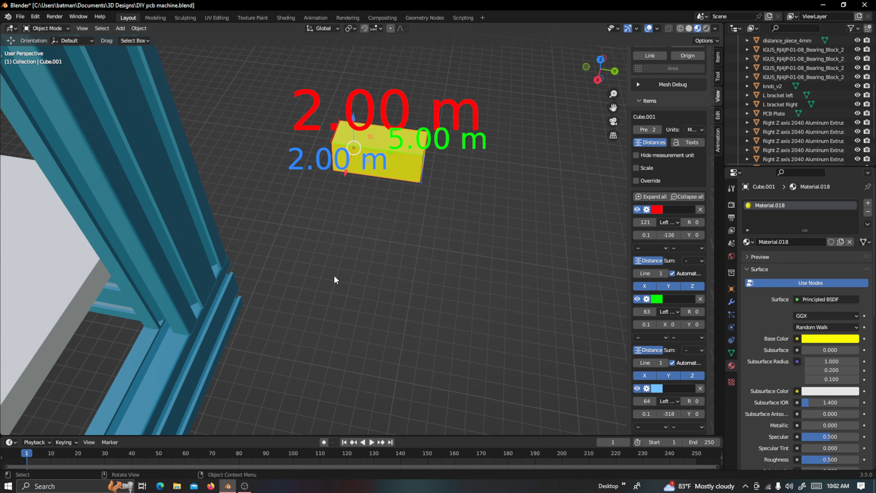
{"action": "key", "text": "Tab"}
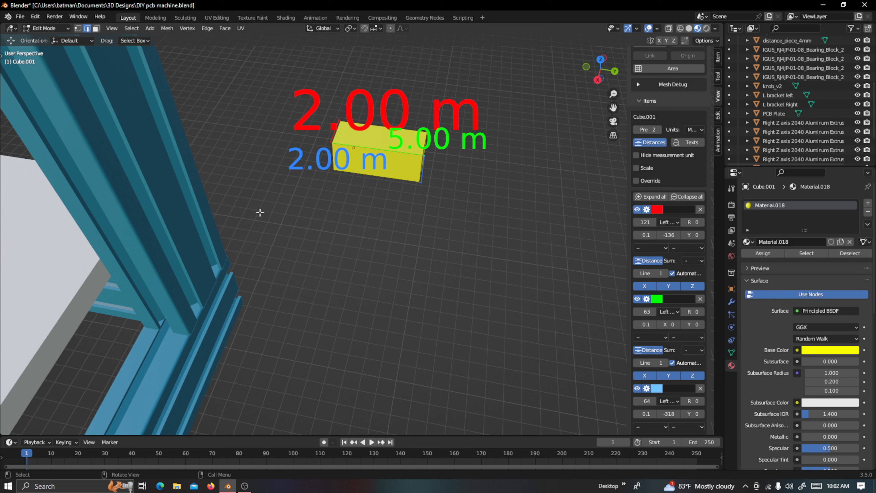
{"action": "key", "text": "Tab"}
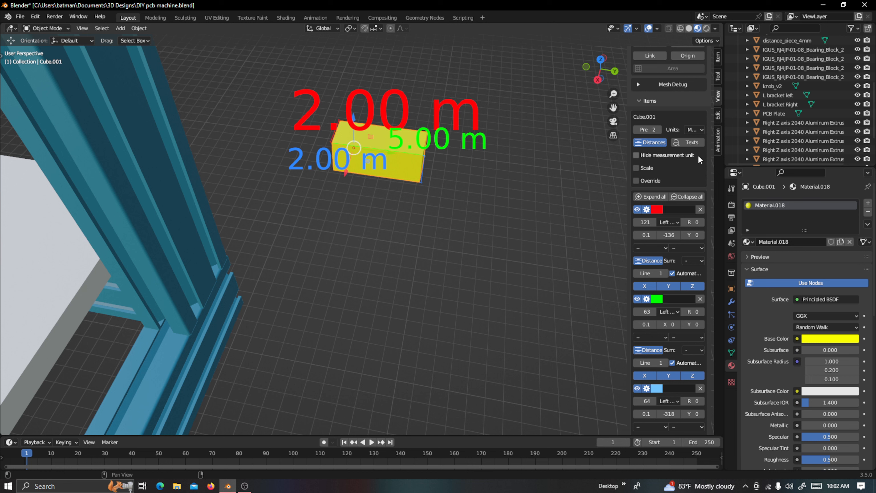
Rename the Cube.001 object to "2040 Bracket Back"
{"action": "scroll", "coordinate": [818, 92], "scroll_direction": "up", "scroll_amount": 3}
{"action": "scroll", "coordinate": [818, 96], "scroll_direction": "up", "scroll_amount": 8}
{"action": "key", "text": "F2"}
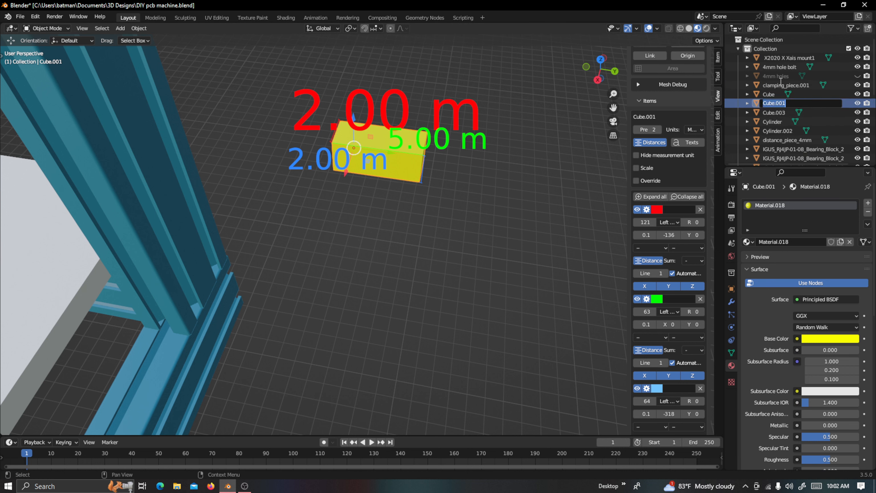
{"action": "key", "text": "BackSpace"}
{"action": "type", "text": "2040"}
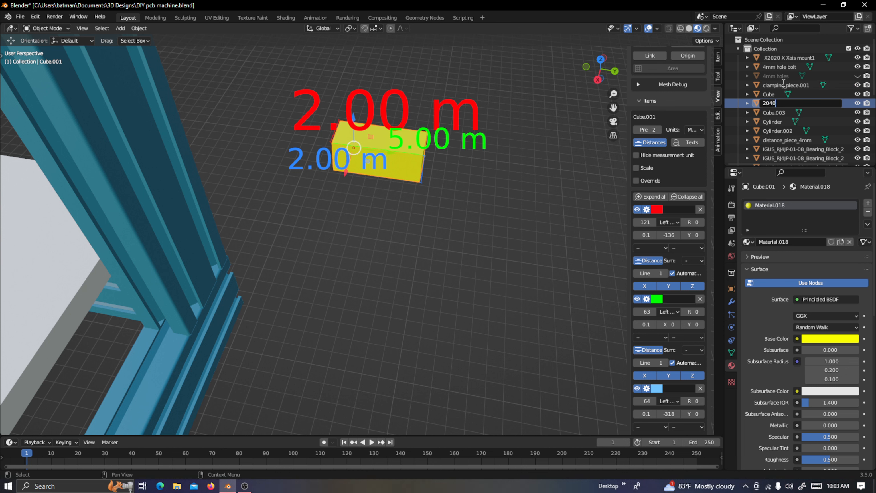
{"action": "type", "text": " Bracket Back"}
{"action": "key", "text": "Return"}
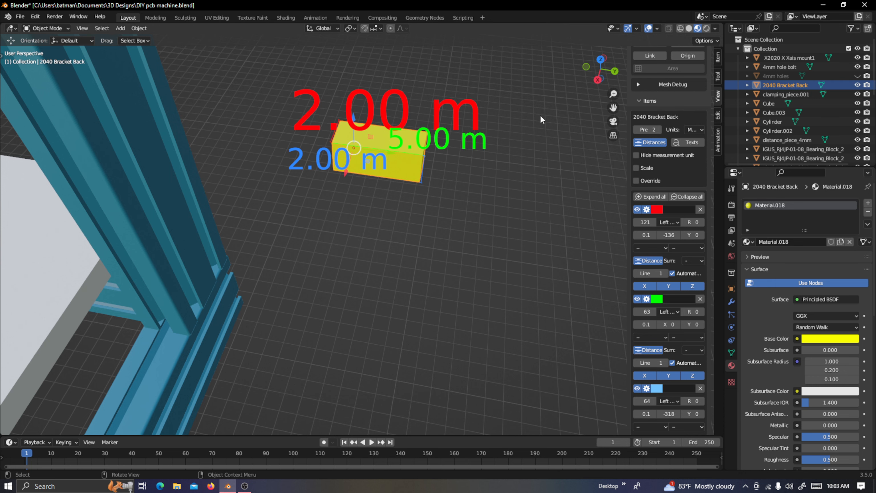
{"action": "scroll", "coordinate": [318, 258], "scroll_direction": "down", "scroll_amount": 3}
{"action": "scroll", "coordinate": [267, 296], "scroll_direction": "down", "scroll_amount": 7}
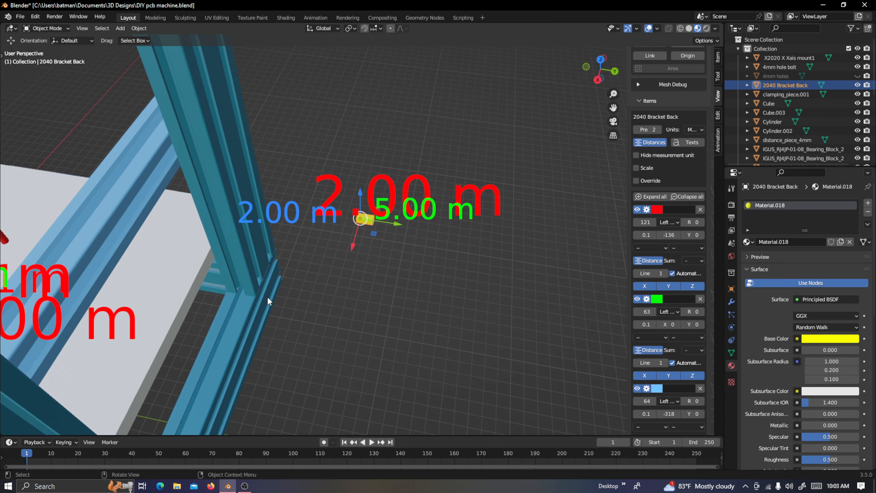
{"action": "scroll", "coordinate": [266, 296], "scroll_direction": "down", "scroll_amount": 5}
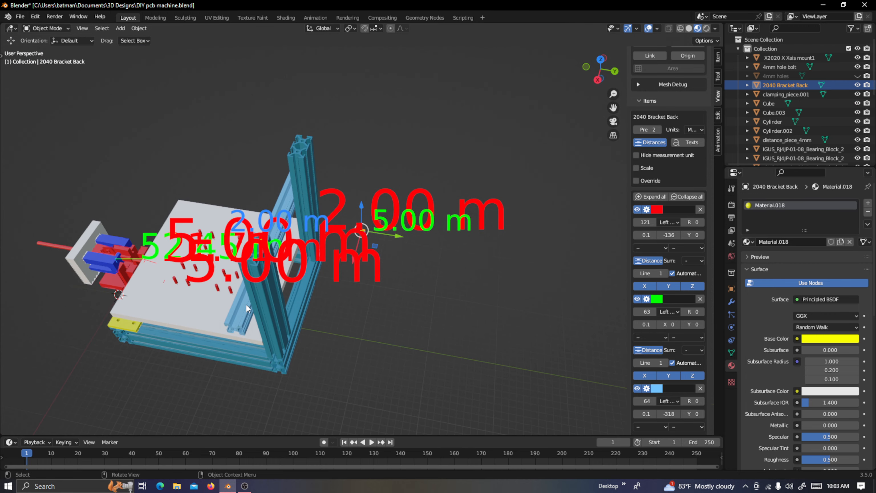
Hide the MeasureIt dimensions in the viewport while viewing the machine from the top
{"action": "key", "text": "KP_7"}
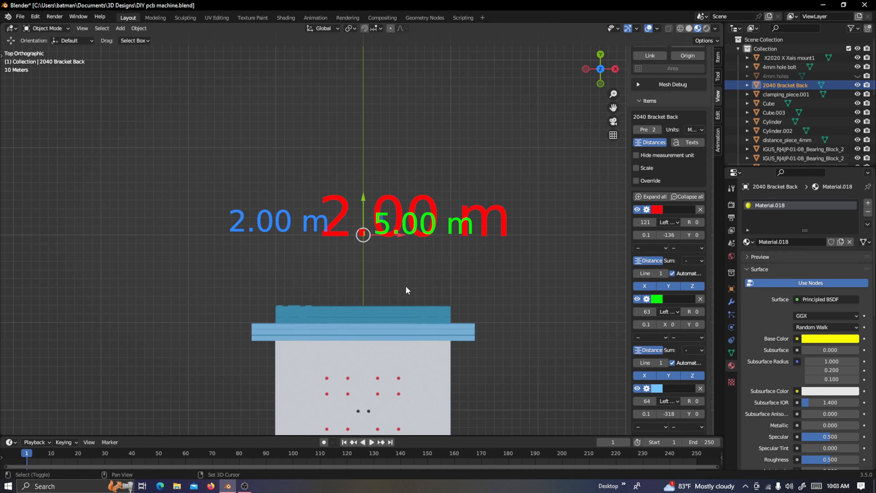
{"action": "middle_click_drag", "start_coordinate": [405, 285], "coordinate": [382, 66], "text": "shift"}
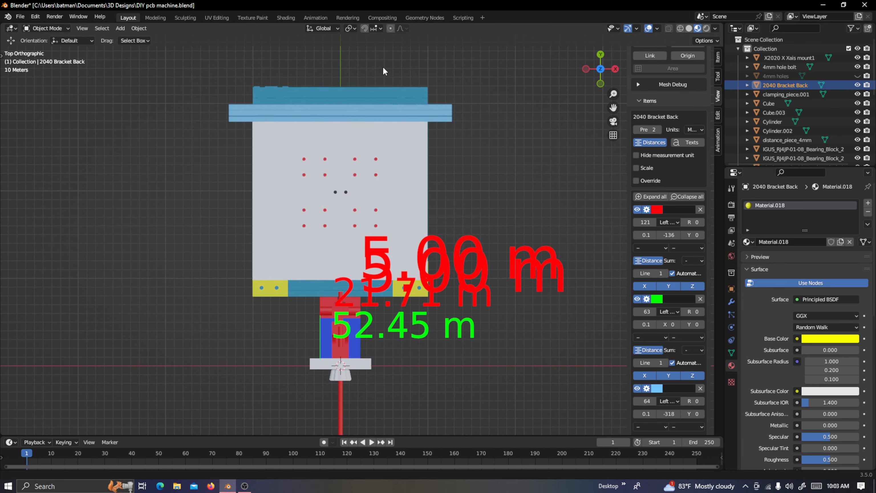
{"action": "scroll", "coordinate": [670, 118], "scroll_direction": "up", "scroll_amount": 5}
{"action": "scroll", "coordinate": [670, 119], "scroll_direction": "up", "scroll_amount": 4}
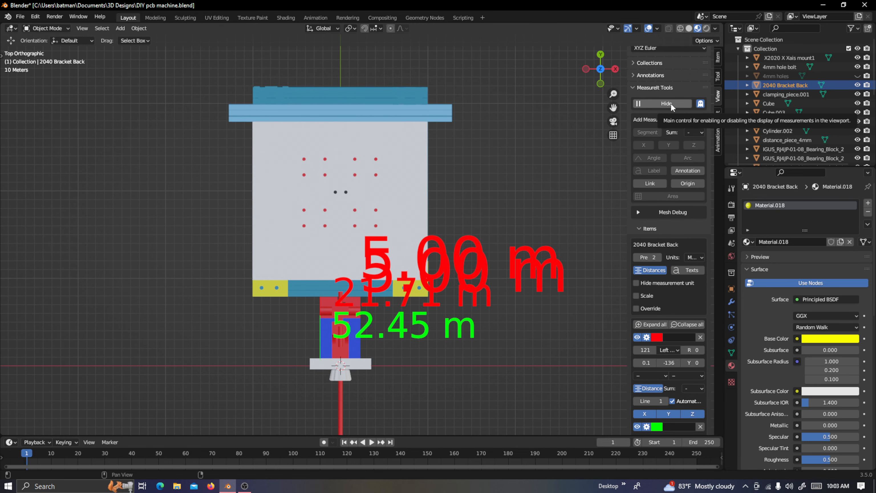
{"action": "left_click", "coordinate": [671, 103]}
{"action": "scroll", "coordinate": [404, 310], "scroll_direction": "up", "scroll_amount": 3}
{"action": "scroll", "coordinate": [413, 308], "scroll_direction": "up", "scroll_amount": 1}
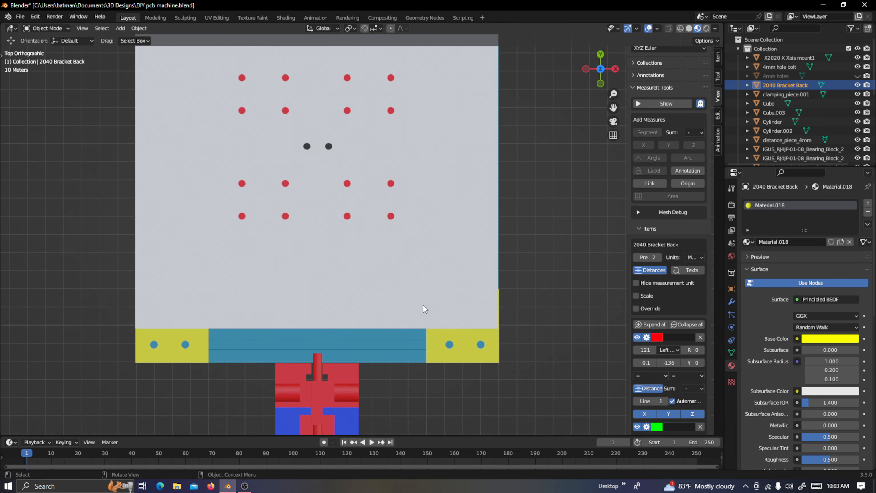
Inspect the PCB plate and its placement on the frame from above, the front and below
{"action": "middle_click_drag", "start_coordinate": [459, 315], "coordinate": [446, 263], "text": "shift"}
{"action": "left_click", "coordinate": [452, 231]}
{"action": "middle_click_drag", "start_coordinate": [504, 276], "coordinate": [503, 214]}
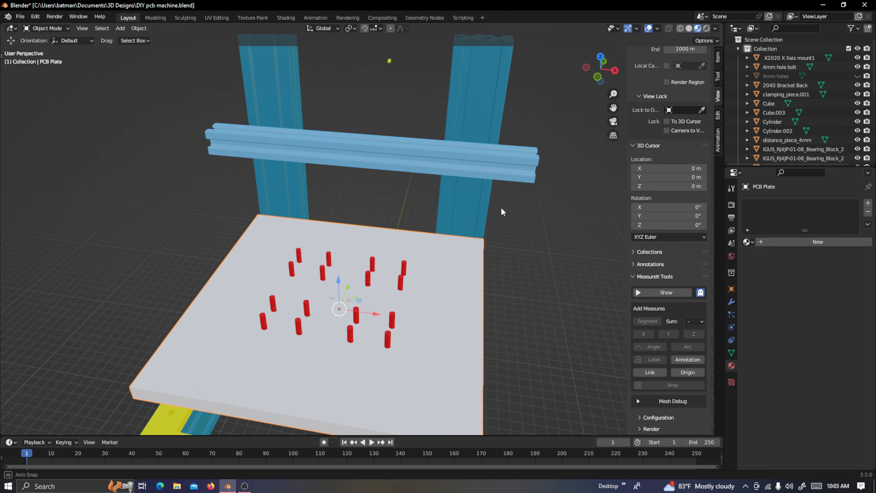
{"action": "middle_click_drag", "start_coordinate": [512, 260], "coordinate": [516, 195]}
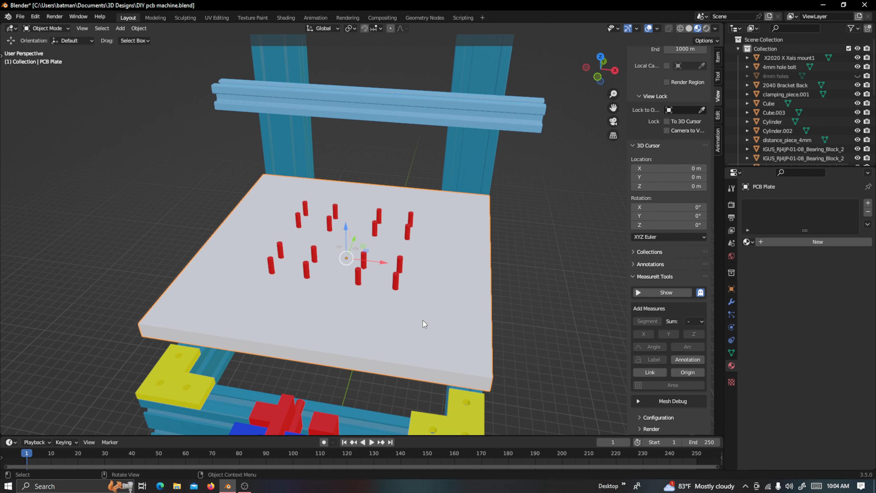
{"action": "middle_click_drag", "start_coordinate": [429, 327], "coordinate": [435, 279]}
{"action": "scroll", "coordinate": [434, 279], "scroll_direction": "down", "scroll_amount": 2}
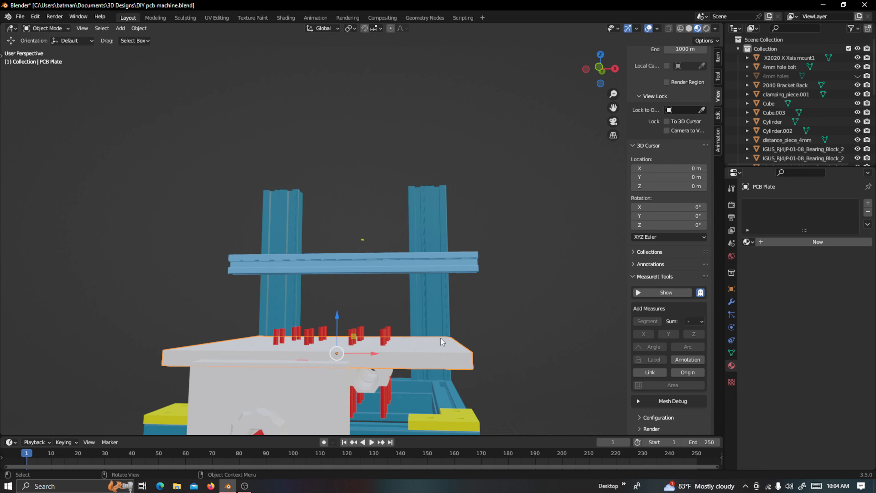
{"action": "middle_click_drag", "start_coordinate": [441, 338], "coordinate": [444, 321]}
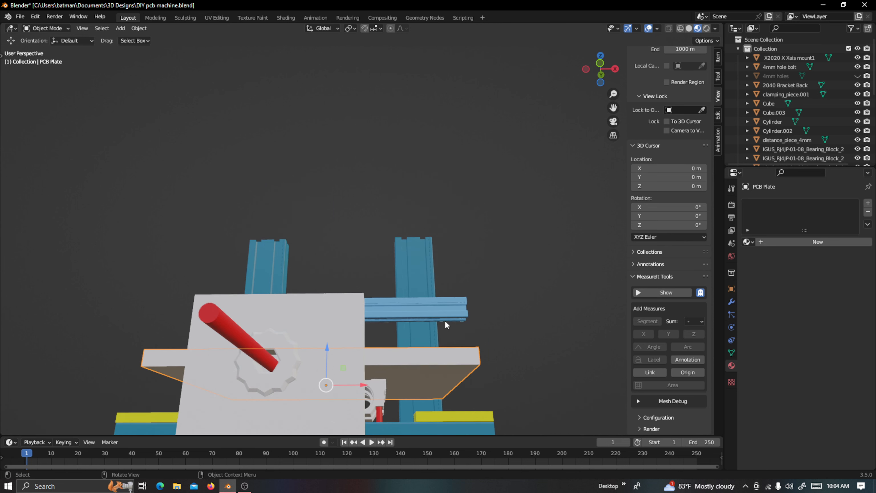
Inspect the bearing block beneath the PCB plate and the right L bracket at the front corner of the frame
{"action": "left_click", "coordinate": [379, 386]}
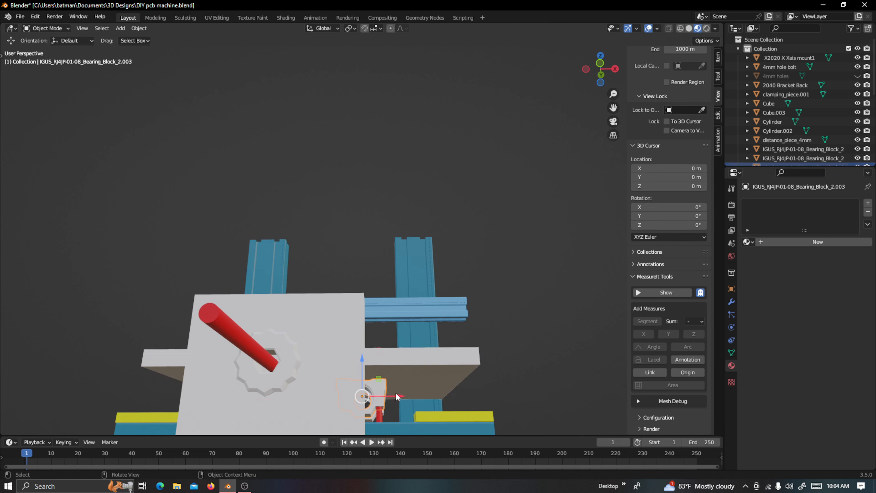
{"action": "scroll", "coordinate": [400, 390], "scroll_direction": "up", "scroll_amount": 2}
{"action": "middle_click_drag", "start_coordinate": [420, 391], "coordinate": [406, 417]}
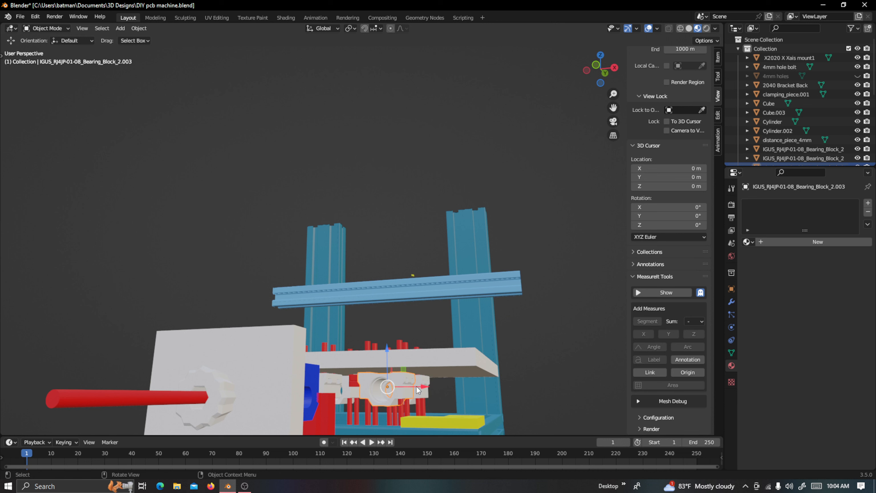
{"action": "middle_click_drag", "start_coordinate": [399, 393], "coordinate": [399, 392]}
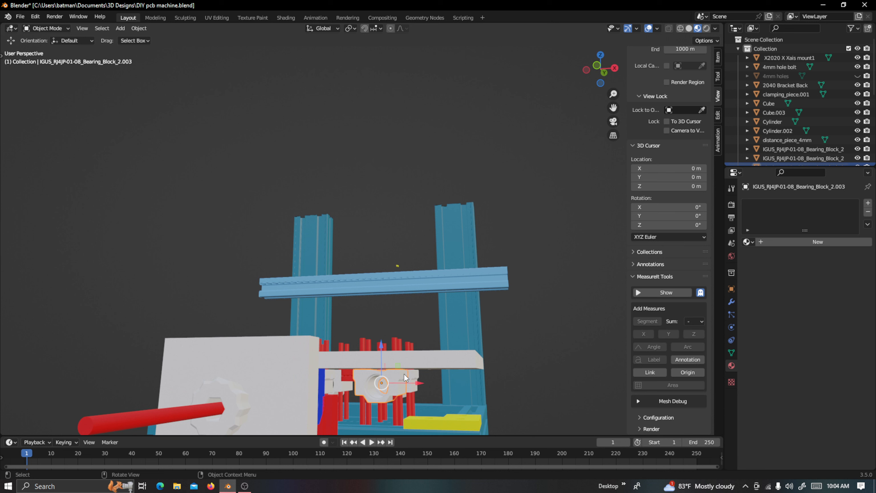
{"action": "middle_click_drag", "start_coordinate": [404, 374], "coordinate": [407, 378]}
{"action": "middle_click_drag", "start_coordinate": [462, 415], "coordinate": [463, 428]}
{"action": "left_click", "coordinate": [458, 427]}
{"action": "middle_click_drag", "start_coordinate": [482, 393], "coordinate": [439, 407]}
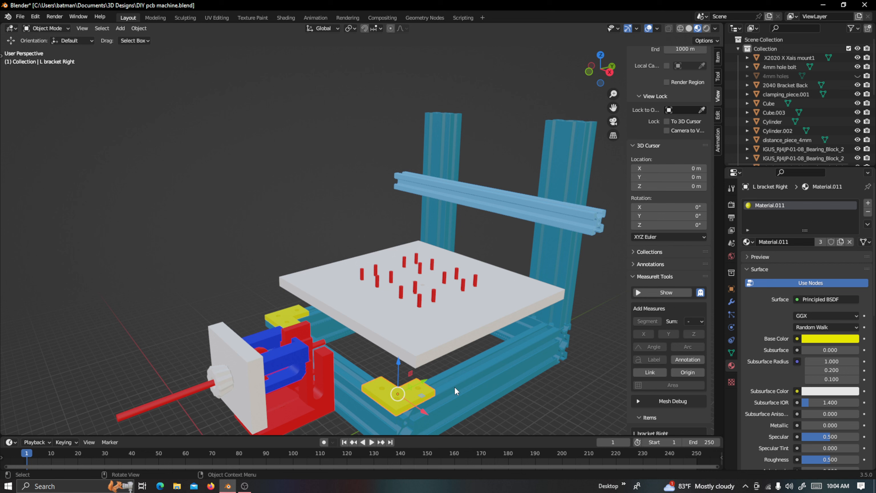
{"action": "scroll", "coordinate": [454, 386], "scroll_direction": "down", "scroll_amount": 1}
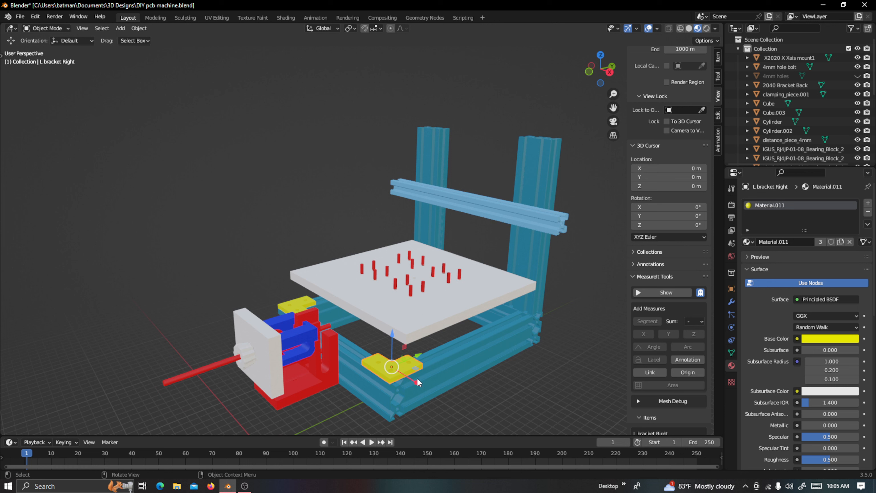
Select the right lower 2040 extrusion of the base frame and show the MeasureIt dimensions in the viewport
{"action": "left_click", "coordinate": [497, 343]}
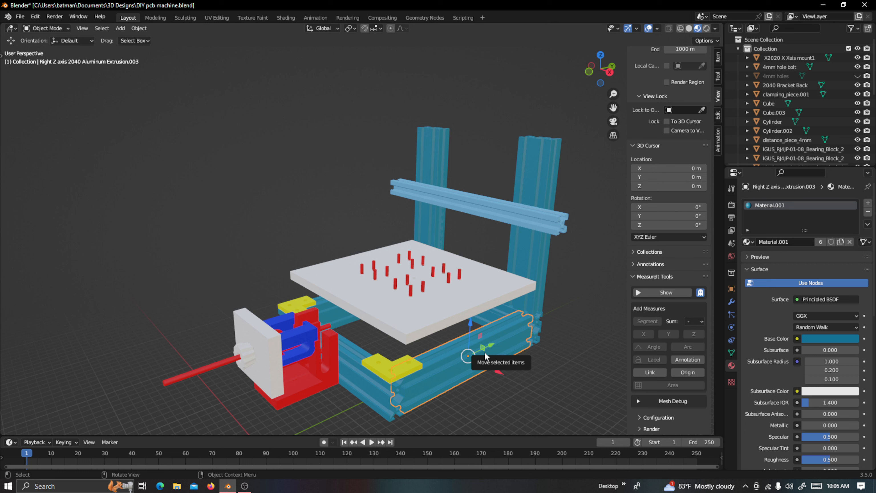
{"action": "middle_click_drag", "start_coordinate": [510, 344], "coordinate": [496, 361]}
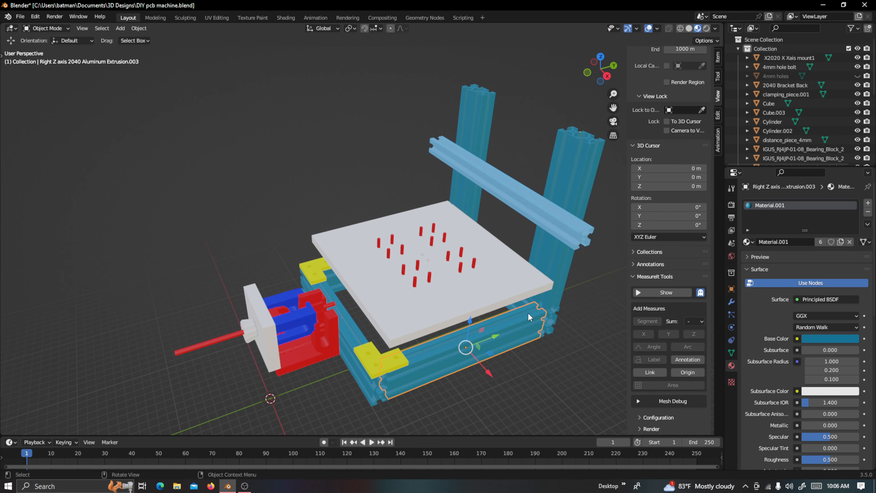
{"action": "left_click", "coordinate": [669, 292]}
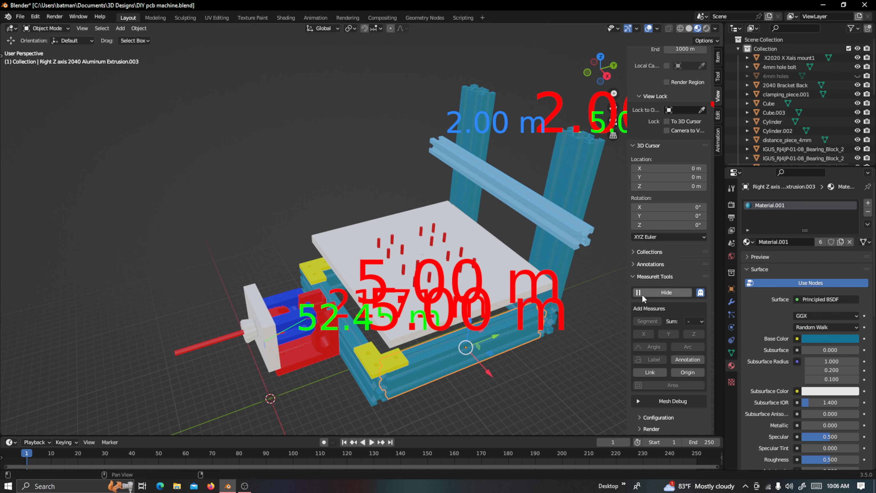
{"action": "middle_click_drag", "start_coordinate": [523, 329], "coordinate": [508, 358]}
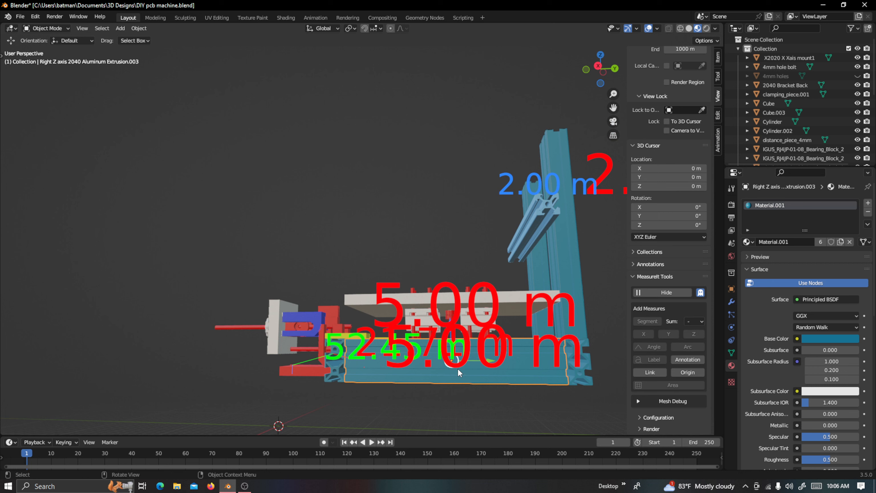
{"action": "left_click_drag", "start_coordinate": [613, 108], "coordinate": [622, 63]}
{"action": "scroll", "coordinate": [466, 307], "scroll_direction": "up", "scroll_amount": 1}
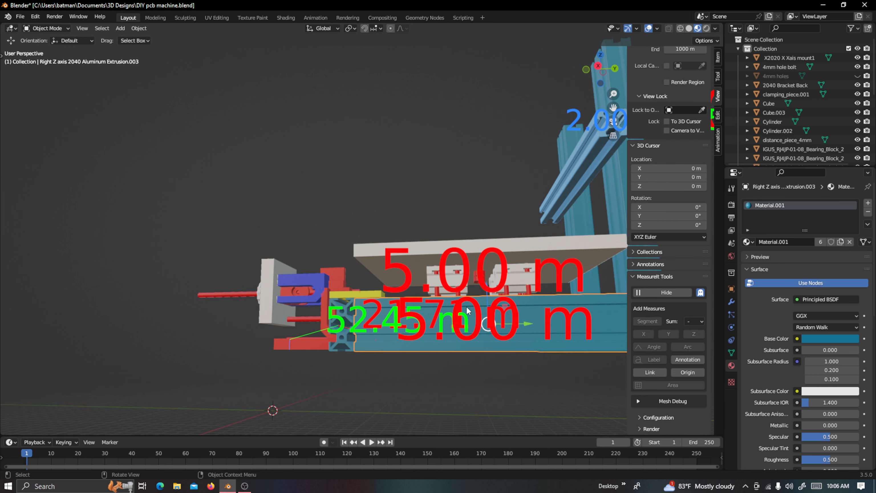
{"action": "scroll", "coordinate": [467, 311], "scroll_direction": "up", "scroll_amount": 1}
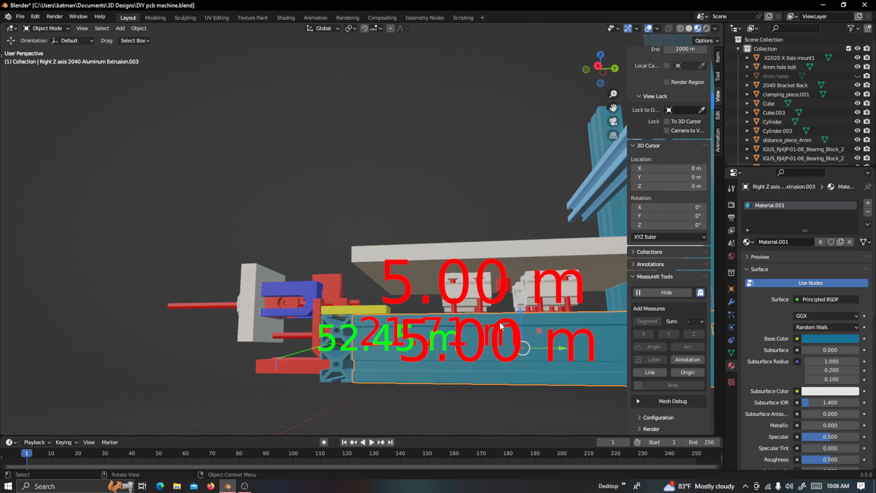
{"action": "scroll", "coordinate": [501, 325], "scroll_direction": "down", "scroll_amount": 1}
{"action": "scroll", "coordinate": [501, 325], "scroll_direction": "down", "scroll_amount": 1}
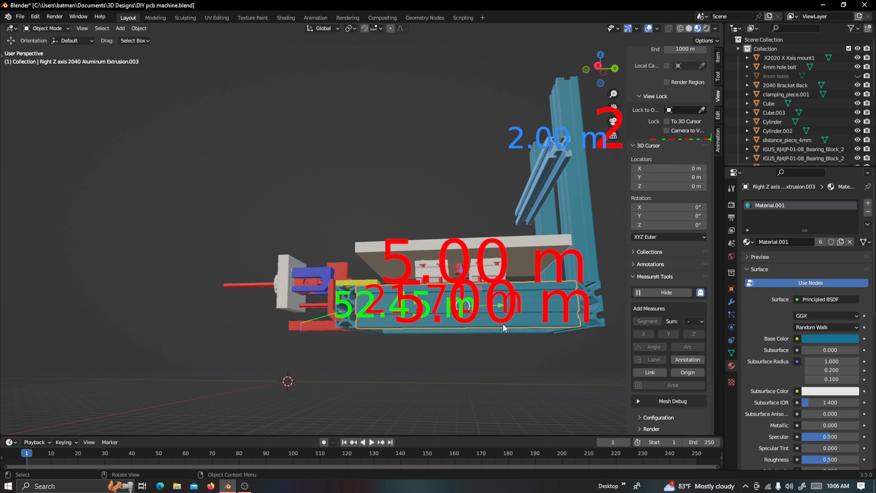
In Edit Mode, add a MeasureIt segment dimension to a lengthwise edge of the right lower 2040 extrusion
{"action": "key", "text": "Tab"}
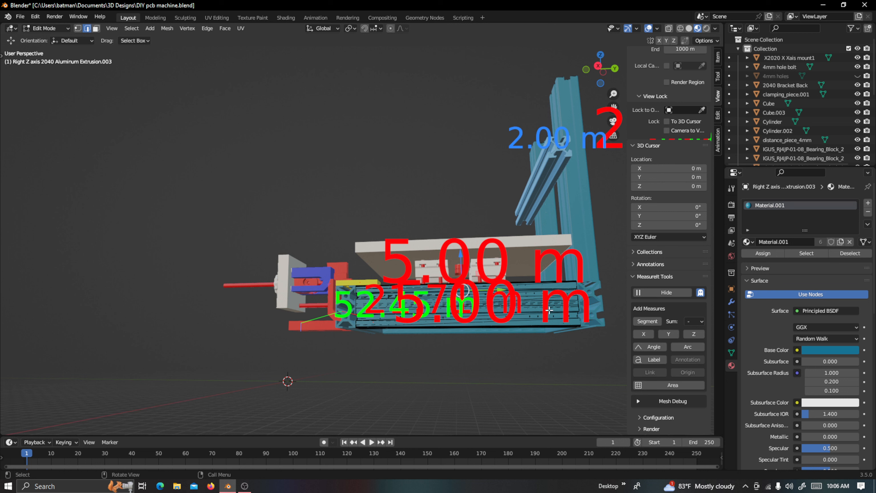
{"action": "left_click", "coordinate": [562, 310]}
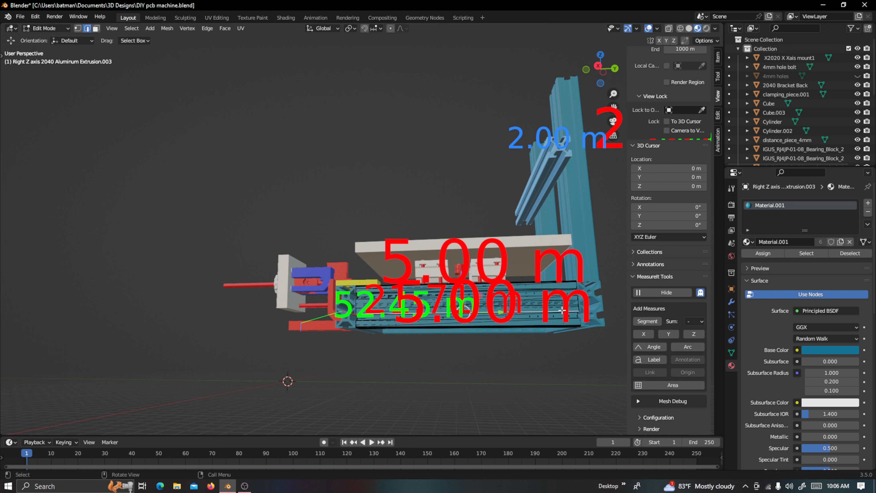
{"action": "left_click", "coordinate": [658, 322]}
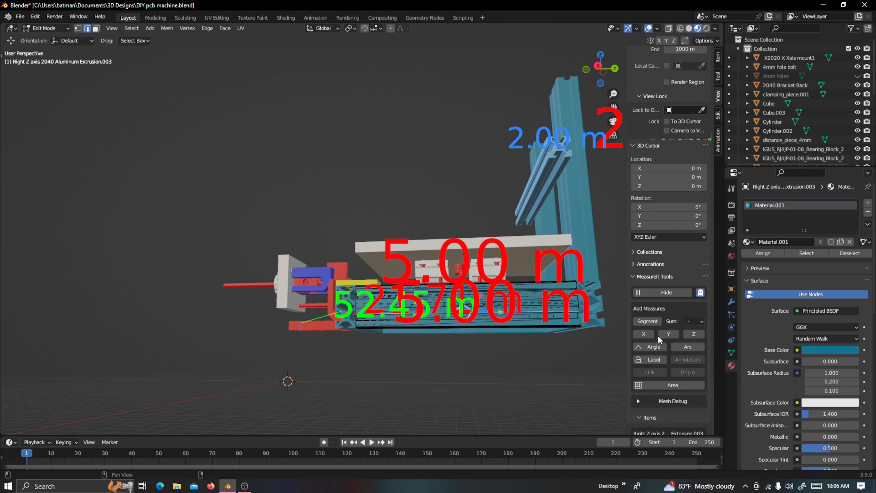
Make the extrusion's dimension green with hue 0.335, text size 91 and text offsets X -273 and Y -138, and return to Object Mode
{"action": "scroll", "coordinate": [664, 351], "scroll_direction": "down", "scroll_amount": 8}
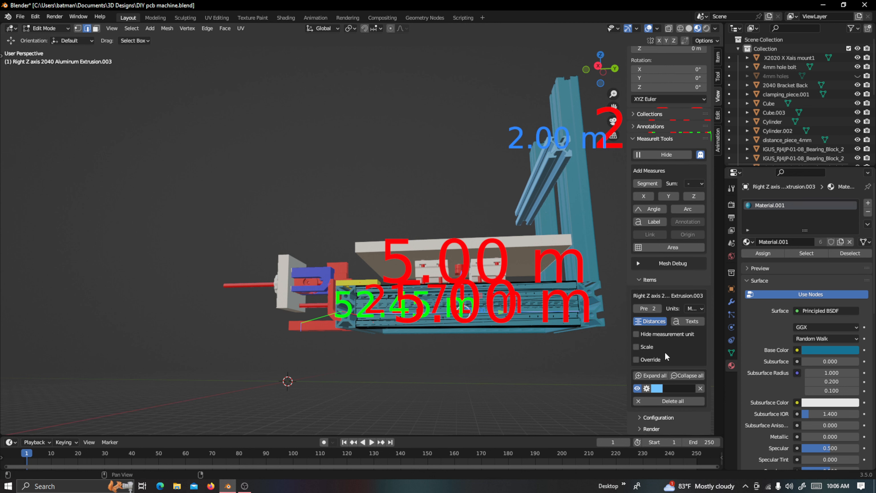
{"action": "left_click", "coordinate": [646, 389]}
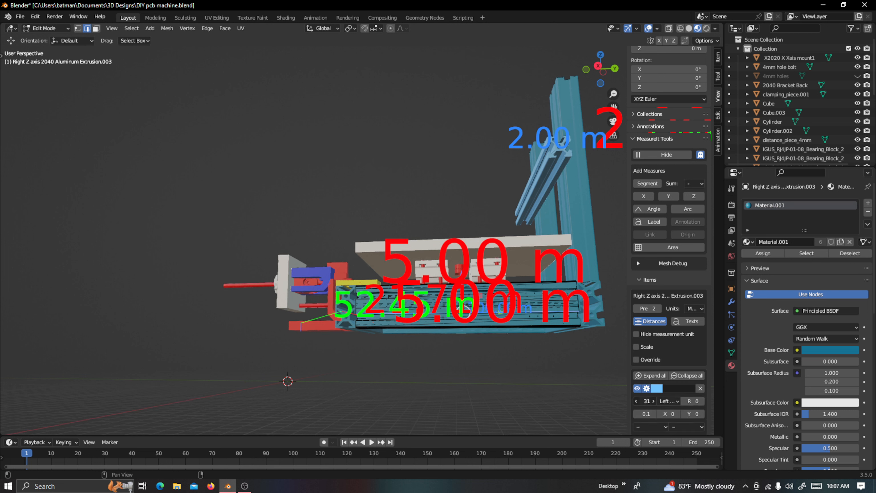
{"action": "left_click_drag", "start_coordinate": [647, 401], "coordinate": [650, 401]}
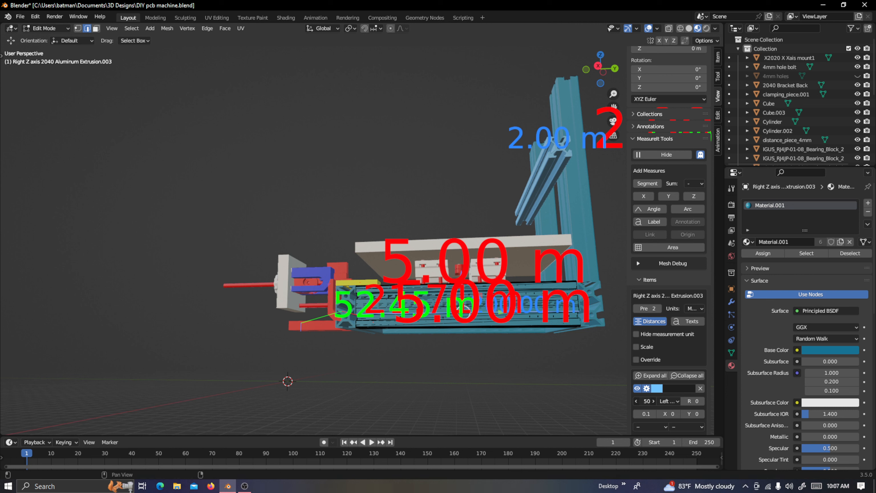
{"action": "left_click", "coordinate": [658, 388]}
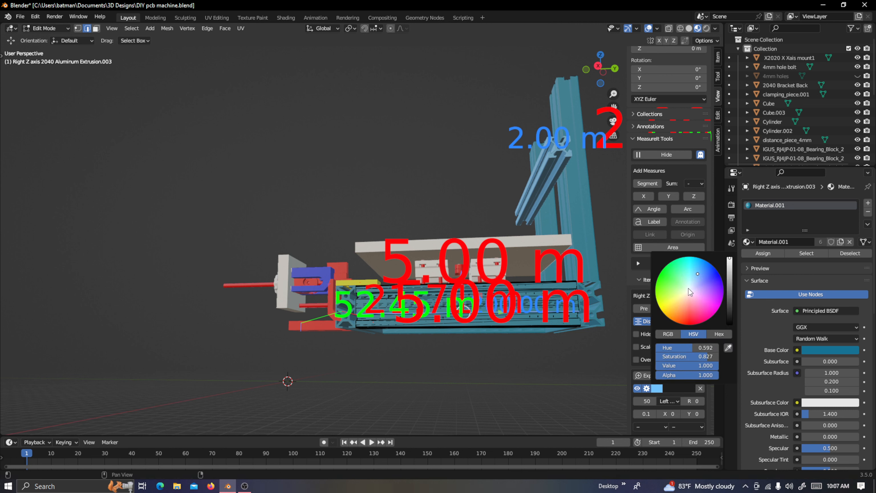
{"action": "left_click_drag", "start_coordinate": [687, 286], "coordinate": [662, 271]}
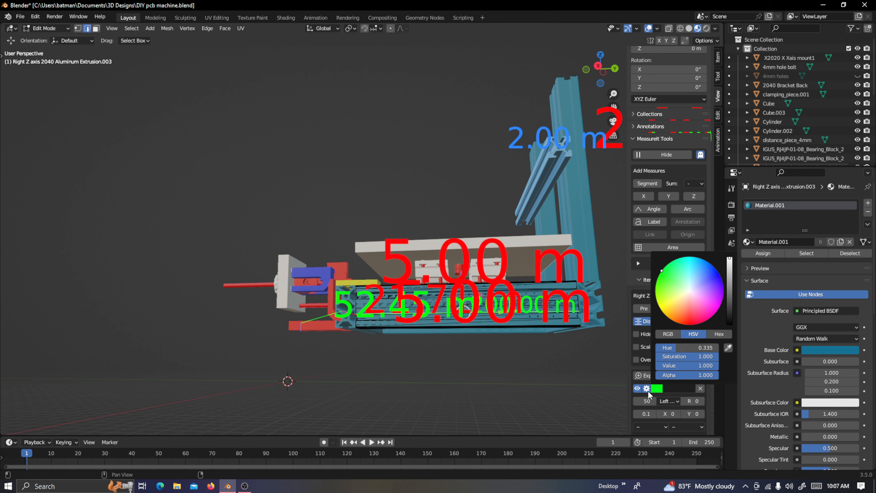
{"action": "left_click_drag", "start_coordinate": [647, 401], "coordinate": [676, 414]}
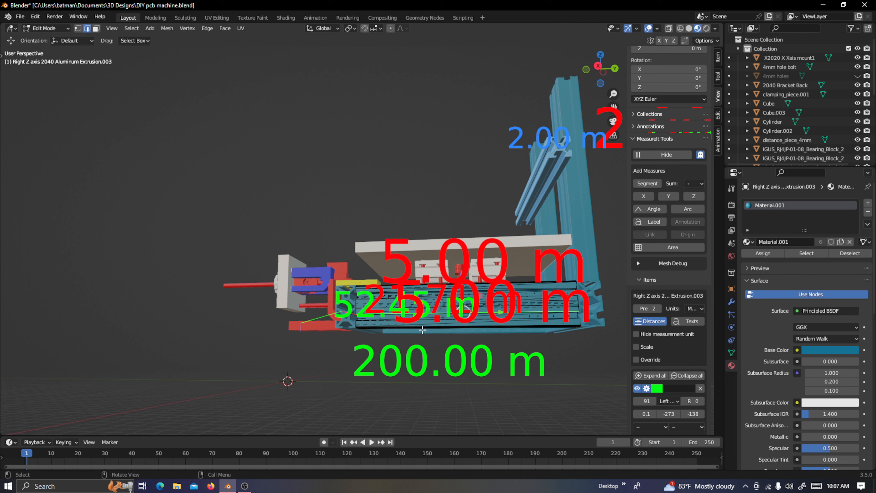
{"action": "scroll", "coordinate": [422, 329], "scroll_direction": "down", "scroll_amount": 1}
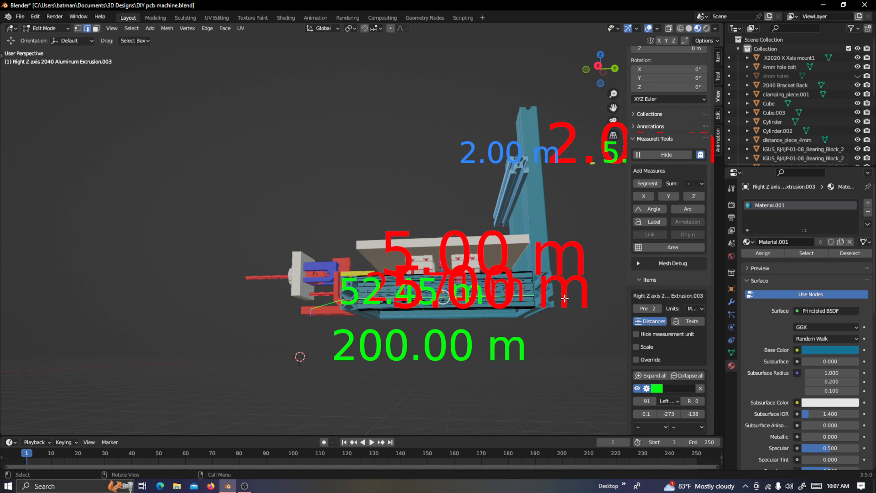
{"action": "middle_click_drag", "start_coordinate": [433, 326], "coordinate": [472, 326]}
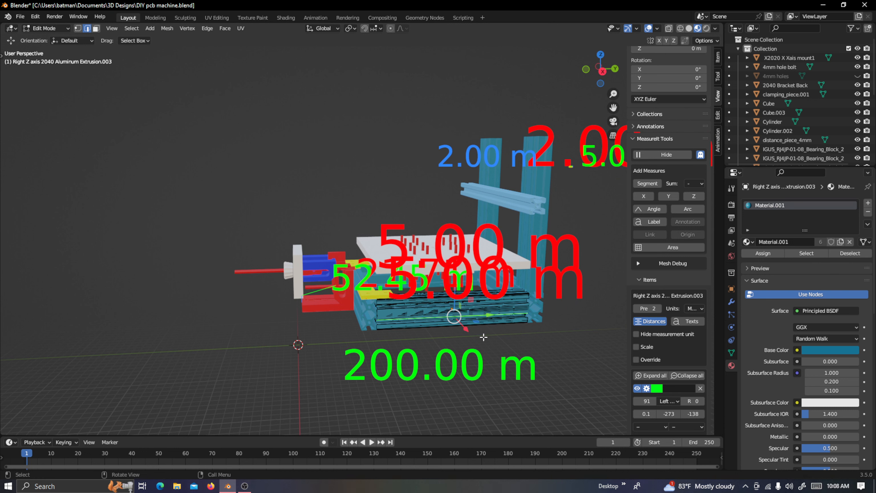
{"action": "key", "text": "Tab"}
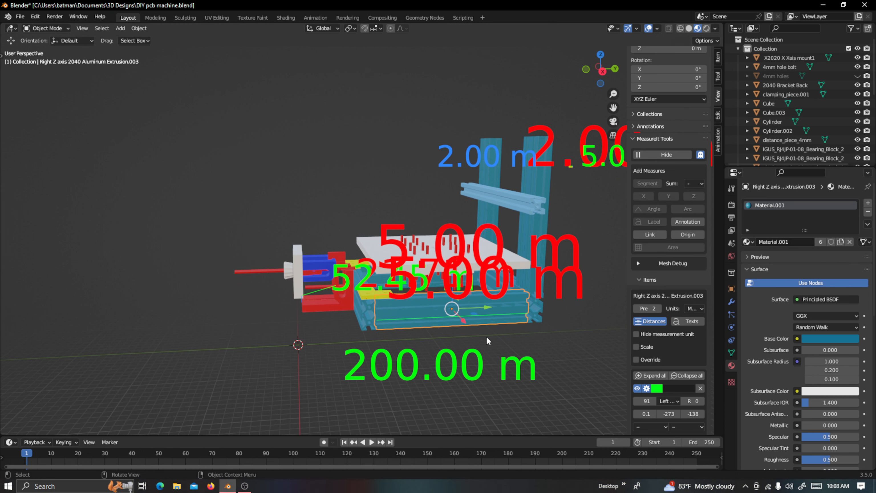
Select the right vertical 2040 extrusion of the Z axis and enter Edit Mode
{"action": "middle_click_drag", "start_coordinate": [430, 313], "coordinate": [502, 337]}
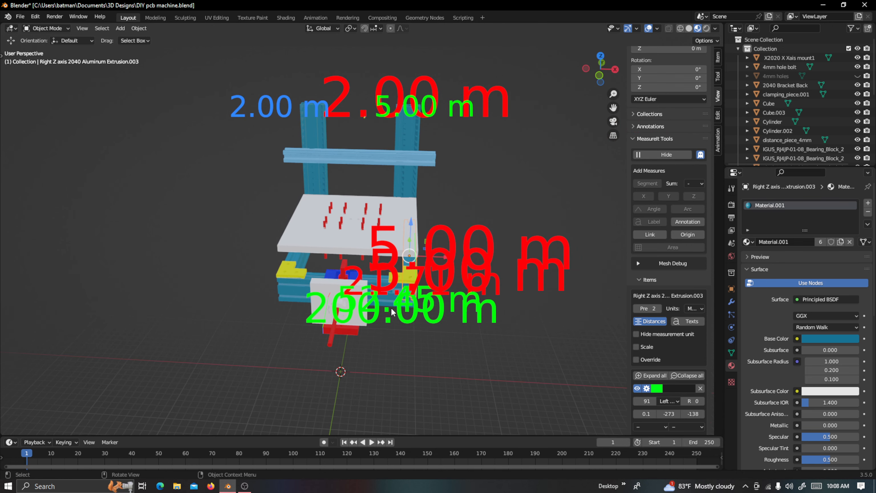
{"action": "scroll", "coordinate": [393, 321], "scroll_direction": "up", "scroll_amount": 3}
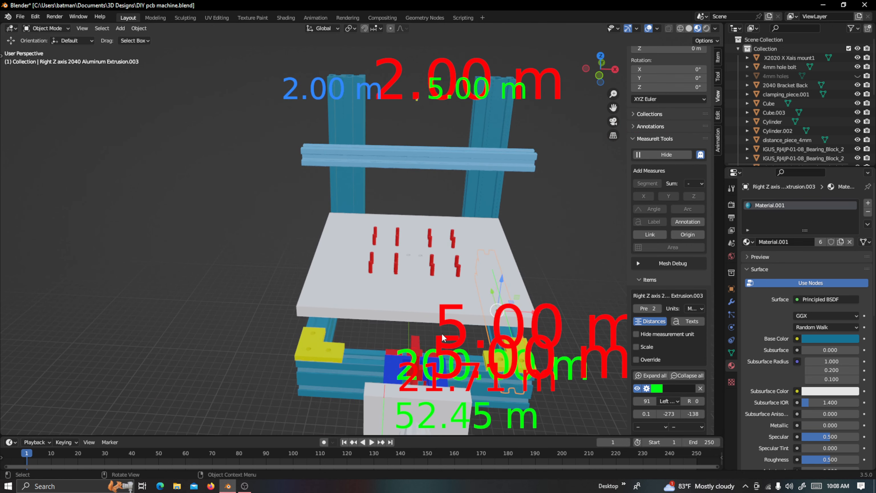
{"action": "left_click", "coordinate": [328, 326]}
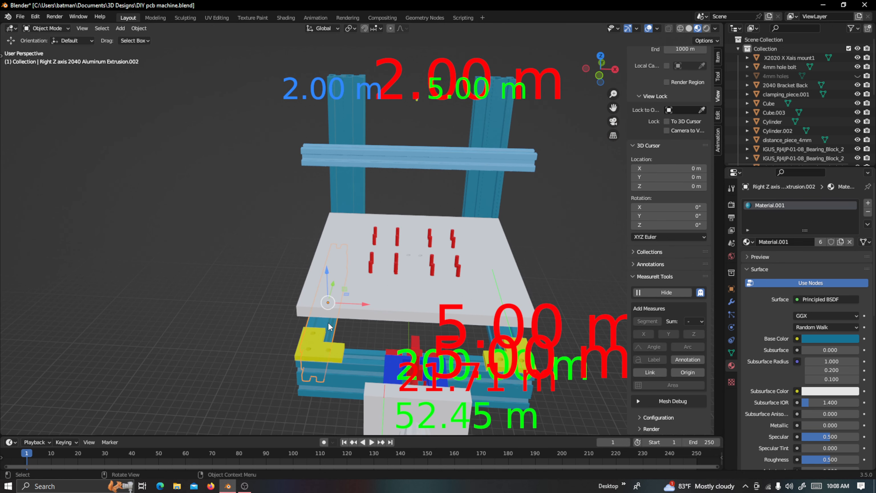
{"action": "scroll", "coordinate": [435, 317], "scroll_direction": "up", "scroll_amount": 1}
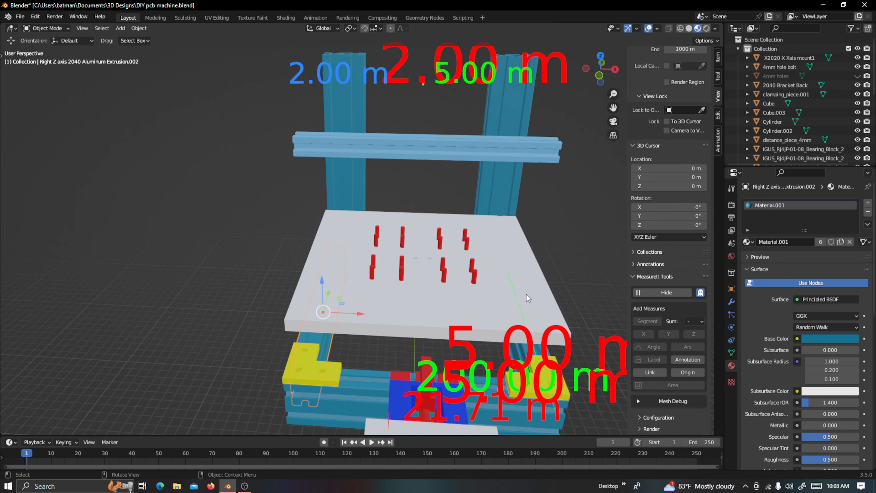
{"action": "middle_click_drag", "start_coordinate": [546, 287], "coordinate": [263, 209]}
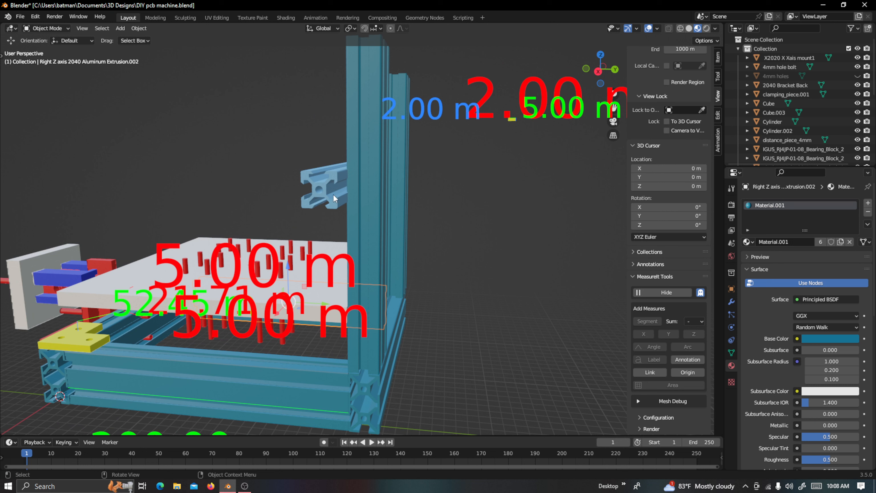
{"action": "left_click", "coordinate": [367, 207]}
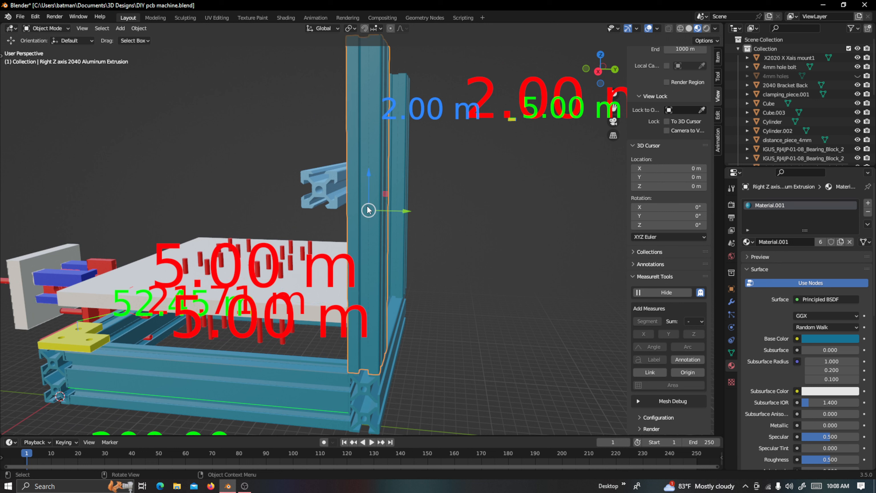
{"action": "scroll", "coordinate": [432, 208], "scroll_direction": "down", "scroll_amount": 1}
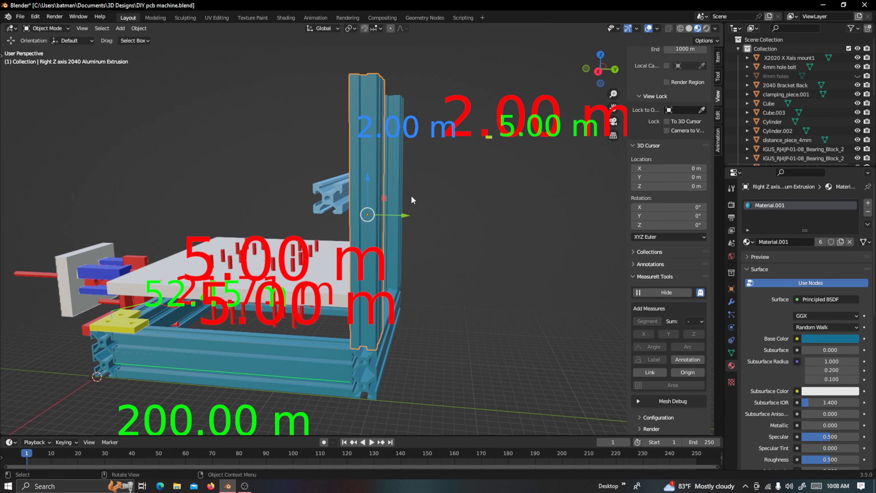
{"action": "key", "text": "KP_3"}
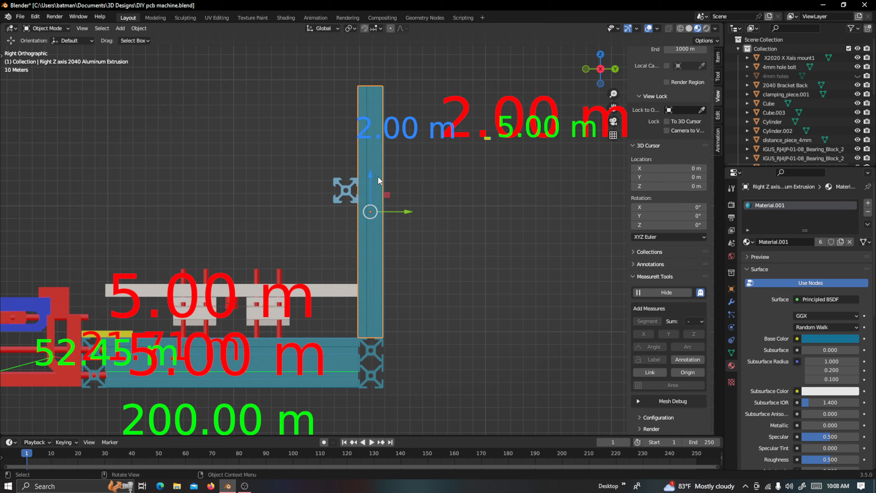
{"action": "key", "text": "Tab"}
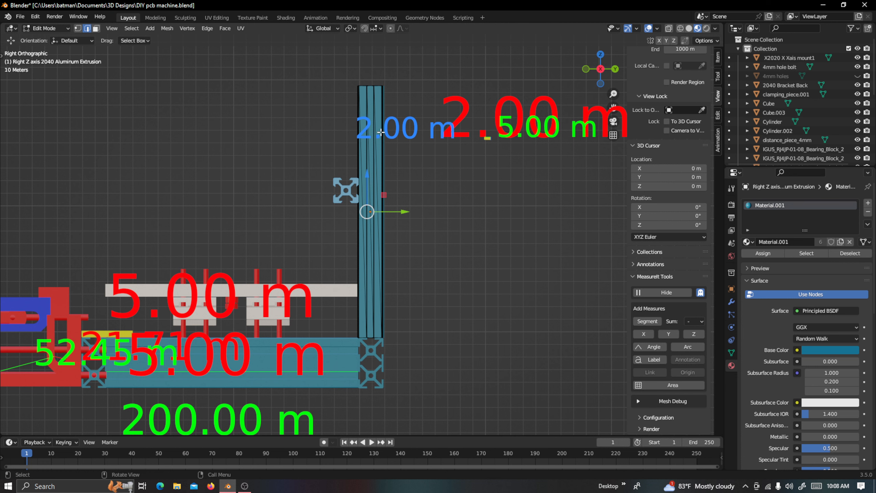
{"action": "scroll", "coordinate": [387, 131], "scroll_direction": "up", "scroll_amount": 3}
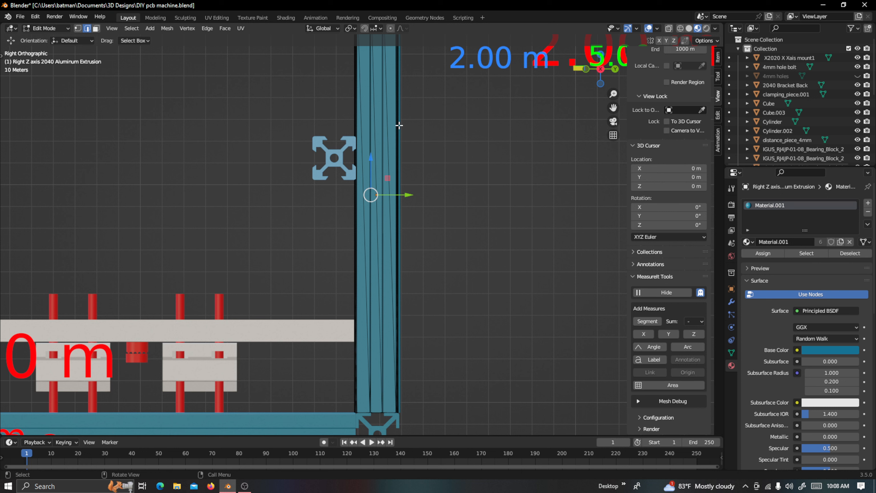
{"action": "left_click", "coordinate": [399, 125]}
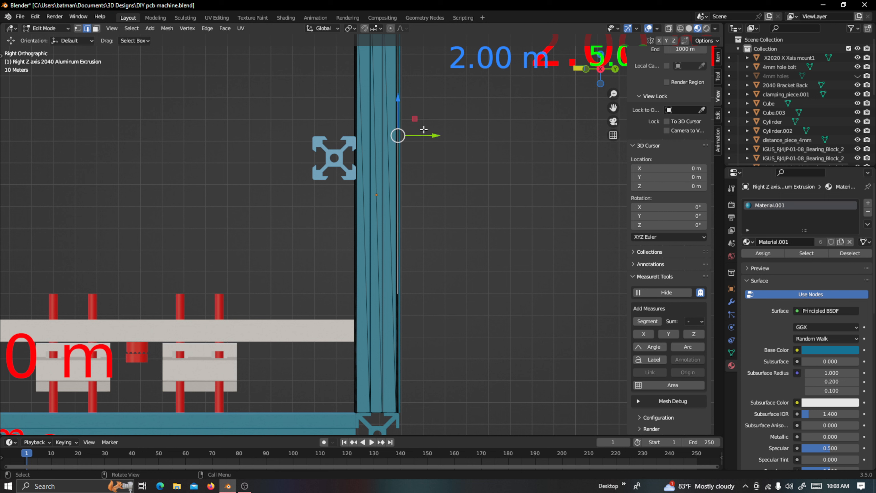
{"action": "left_click", "coordinate": [648, 321]}
{"action": "scroll", "coordinate": [650, 318], "scroll_direction": "down", "scroll_amount": 5}
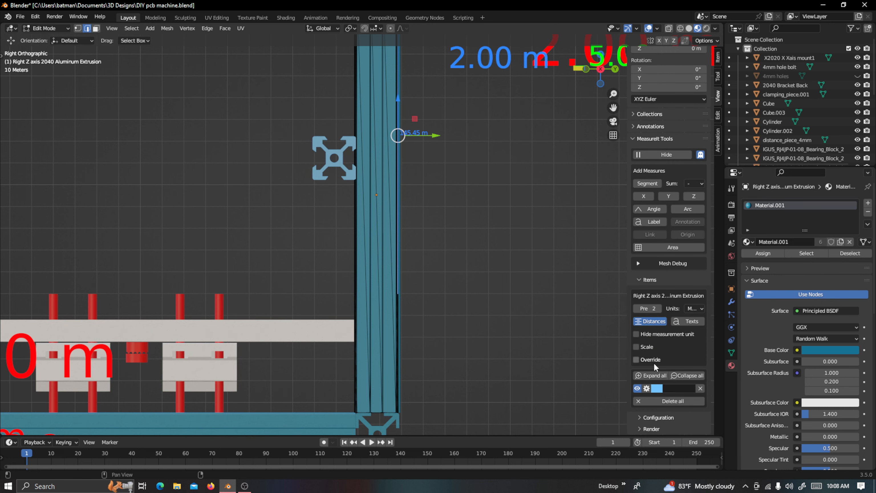
{"action": "left_click", "coordinate": [647, 388]}
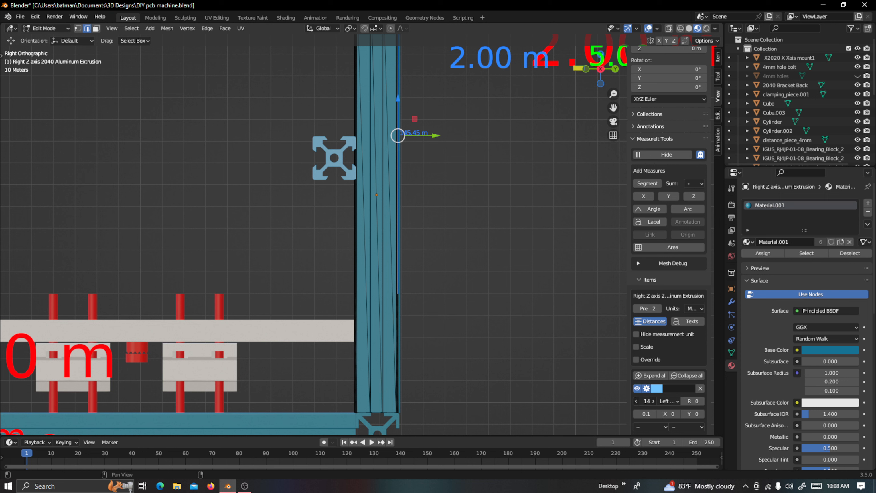
{"action": "left_click_drag", "start_coordinate": [647, 401], "coordinate": [689, 401]}
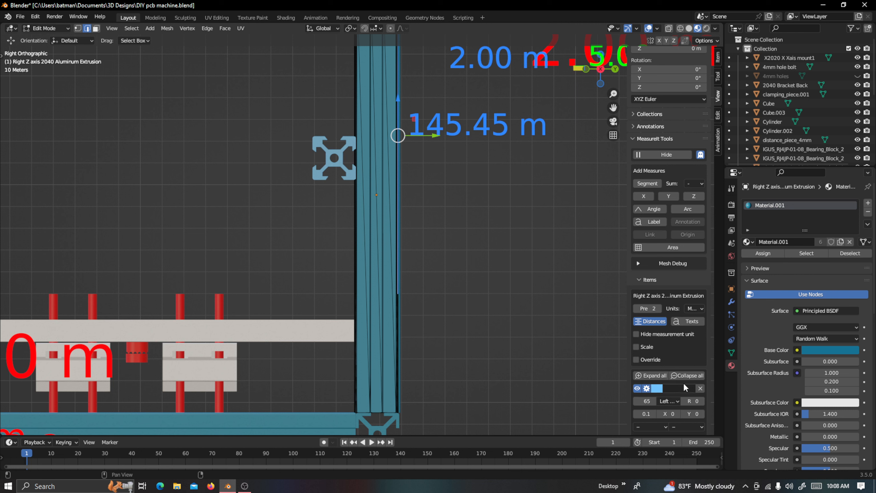
{"action": "left_click", "coordinate": [700, 387]}
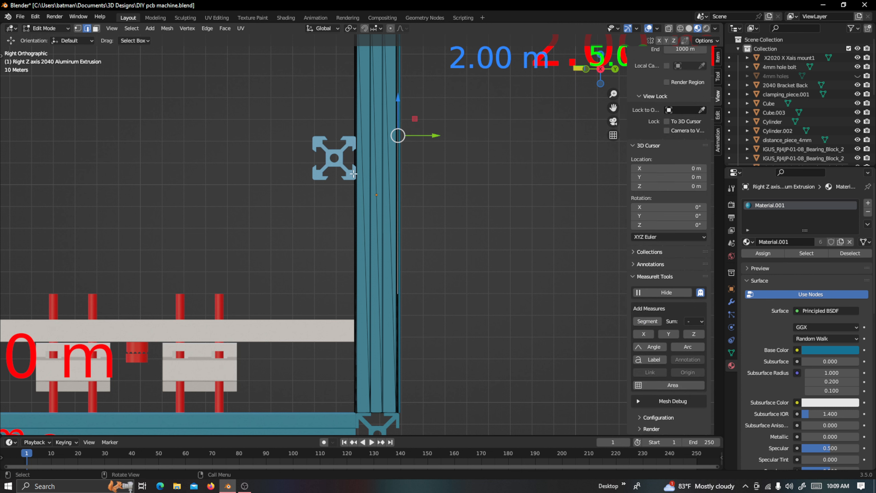
Add a MeasureIt segment dimension to a full-length edge on the upright extrusion's side and set its text size to 92
{"action": "left_click", "coordinate": [381, 161]}
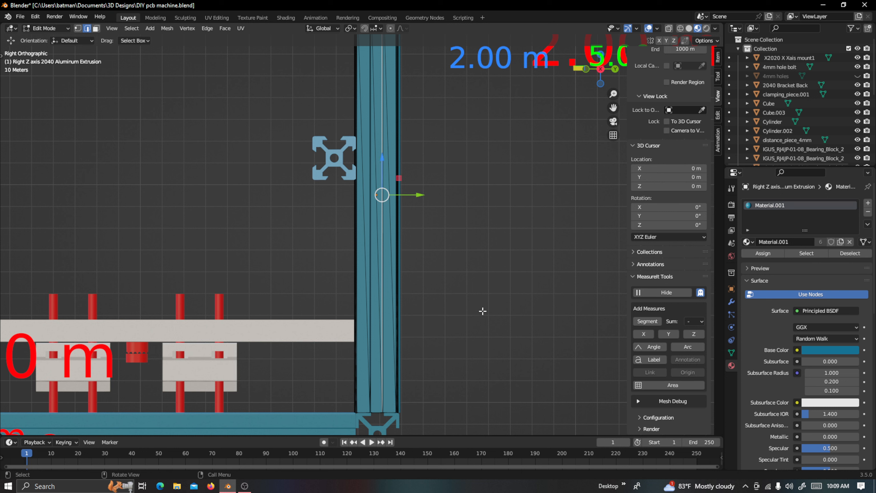
{"action": "left_click", "coordinate": [645, 321]}
{"action": "scroll", "coordinate": [668, 345], "scroll_direction": "down", "scroll_amount": 5}
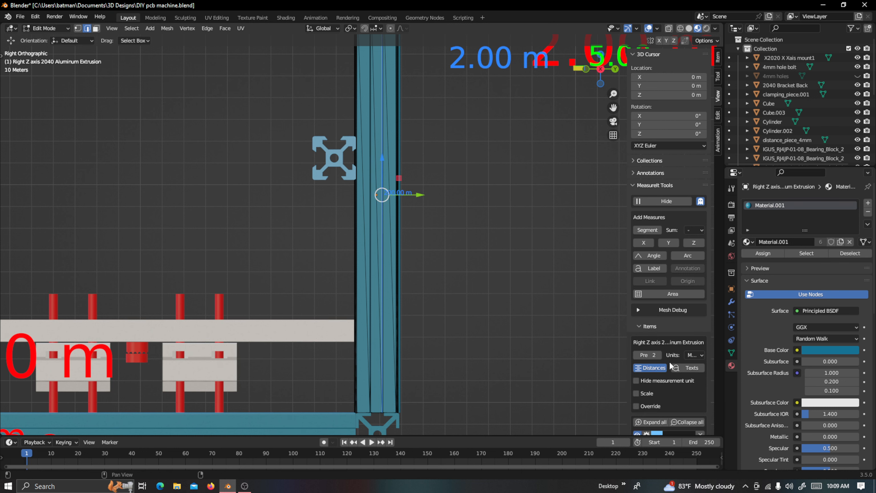
{"action": "scroll", "coordinate": [657, 348], "scroll_direction": "down", "scroll_amount": 3}
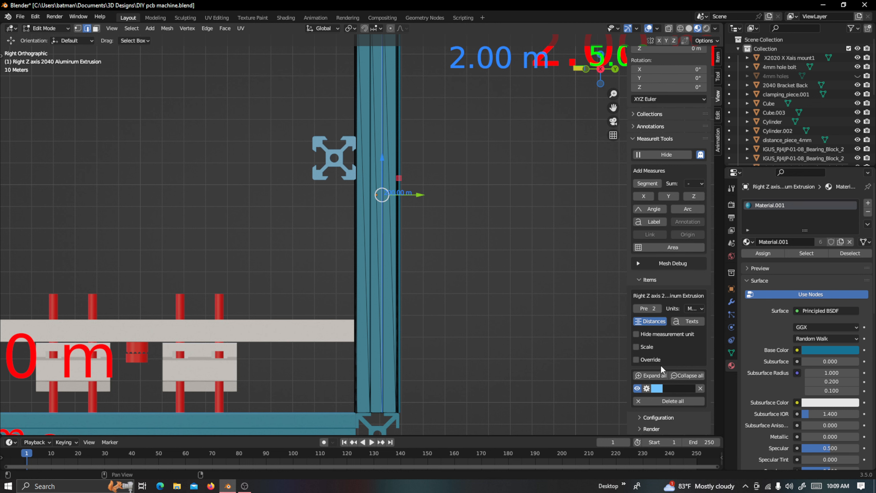
{"action": "left_click", "coordinate": [646, 389]}
{"action": "left_click_drag", "start_coordinate": [645, 400], "coordinate": [724, 399]}
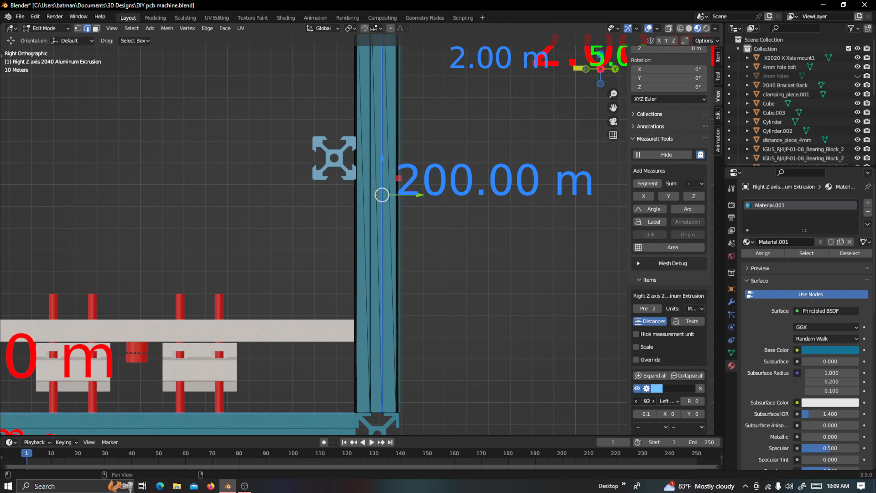
Return to Object Mode and hide the MeasureIt dimension of the right vertical 2040 extrusion
{"action": "scroll", "coordinate": [366, 352], "scroll_direction": "down", "scroll_amount": 1}
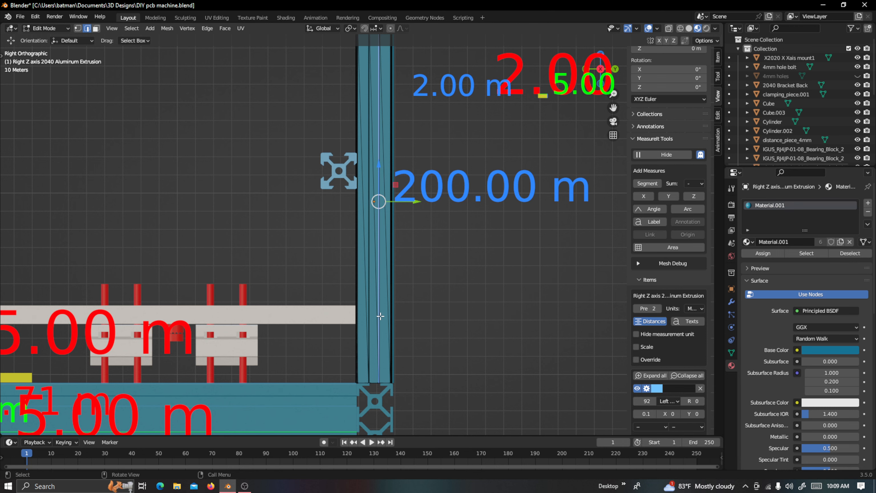
{"action": "middle_click_drag", "start_coordinate": [386, 311], "coordinate": [377, 307]}
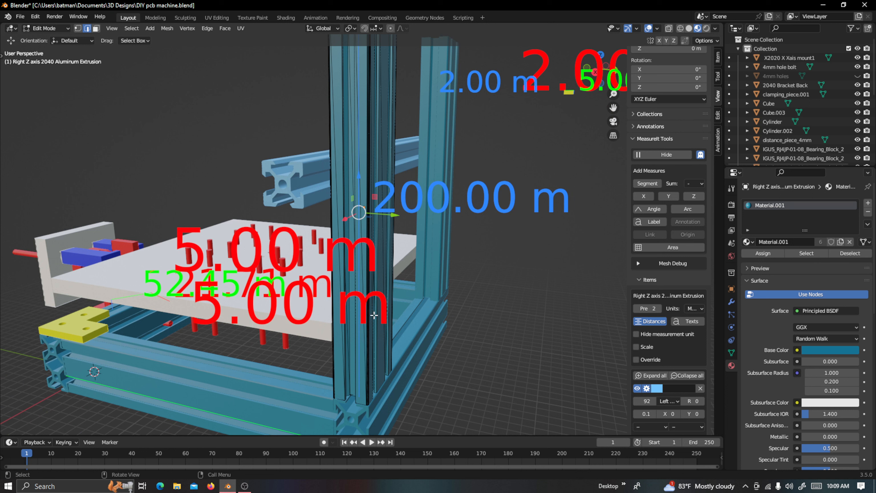
{"action": "middle_click_drag", "start_coordinate": [363, 120], "coordinate": [357, 199]}
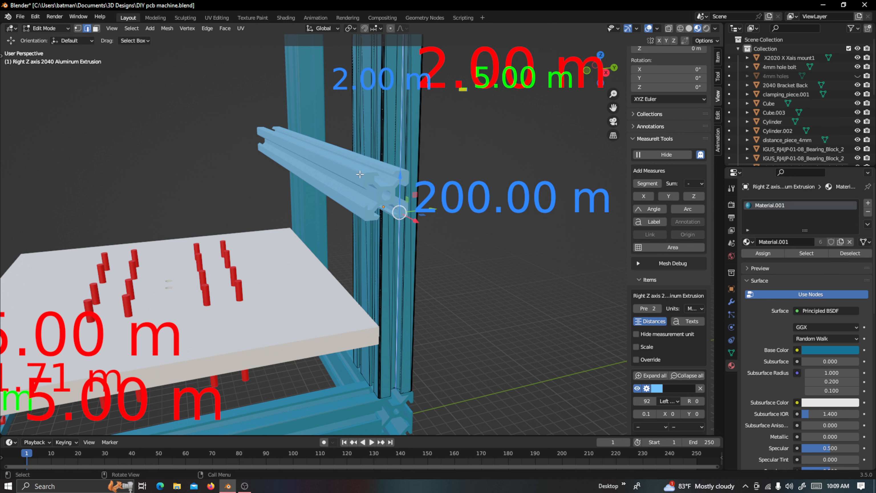
{"action": "key", "text": "Tab"}
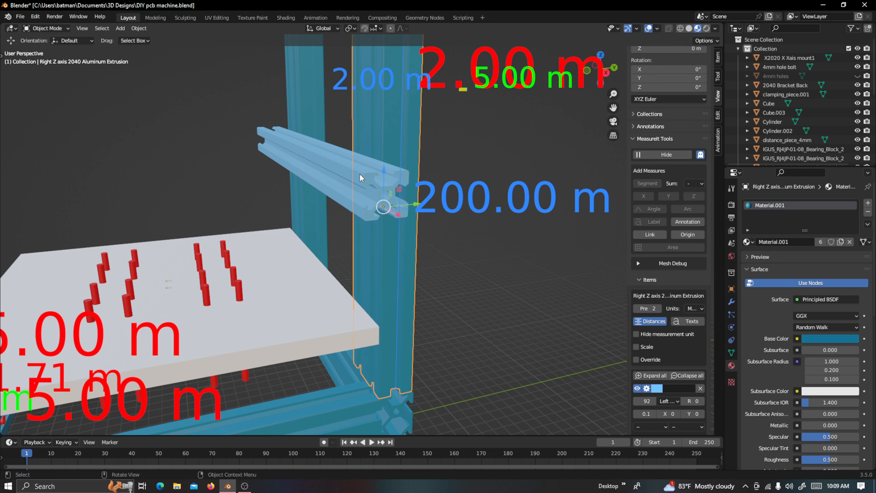
{"action": "left_click", "coordinate": [360, 172]}
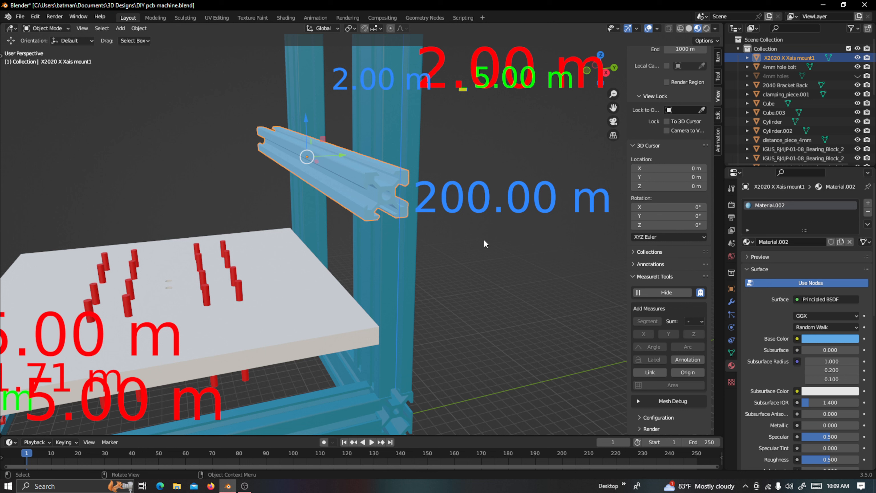
{"action": "left_click", "coordinate": [406, 280]}
{"action": "scroll", "coordinate": [708, 409], "scroll_direction": "down", "scroll_amount": 6}
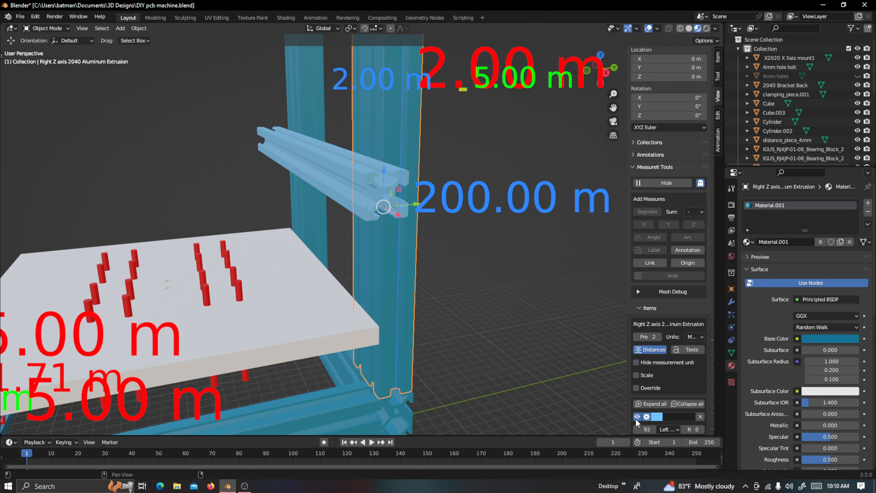
{"action": "left_click", "coordinate": [637, 417]}
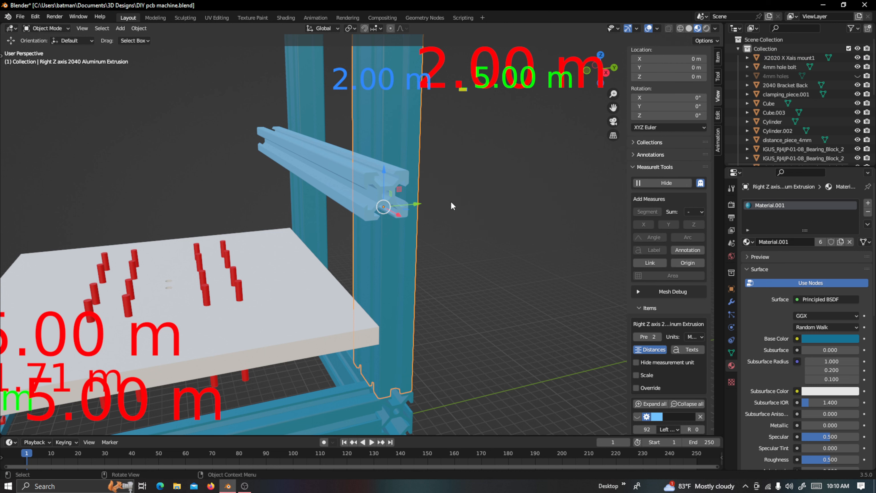
Open the horizontal X-axis 2020 extrusion in Edit Mode and clear its existing mesh selection
{"action": "middle_click_drag", "start_coordinate": [416, 215], "coordinate": [438, 216]}
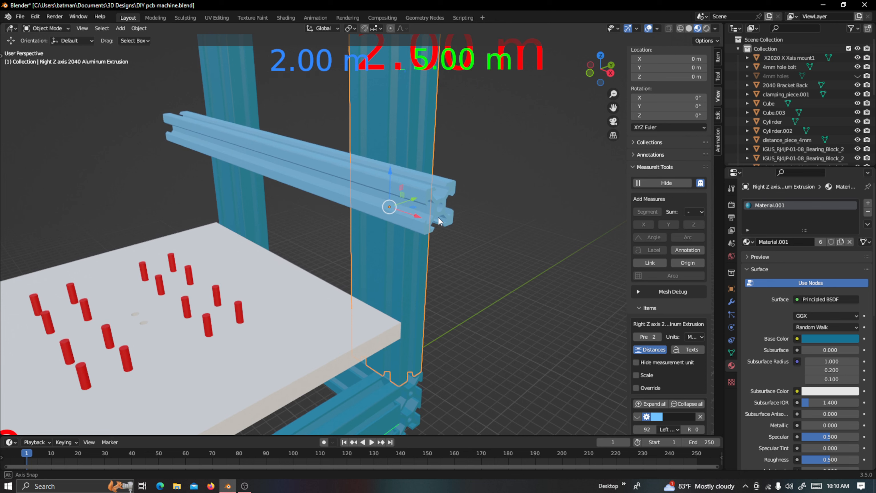
{"action": "left_click", "coordinate": [425, 197]}
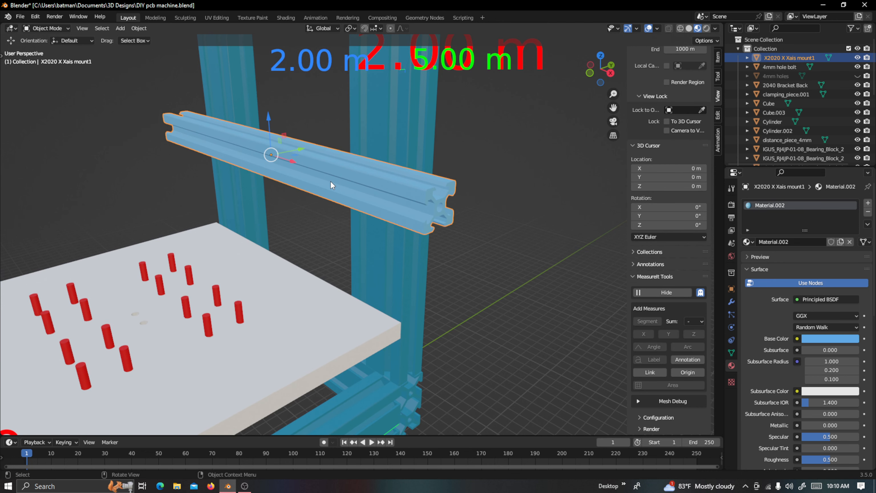
{"action": "key", "text": "Tab"}
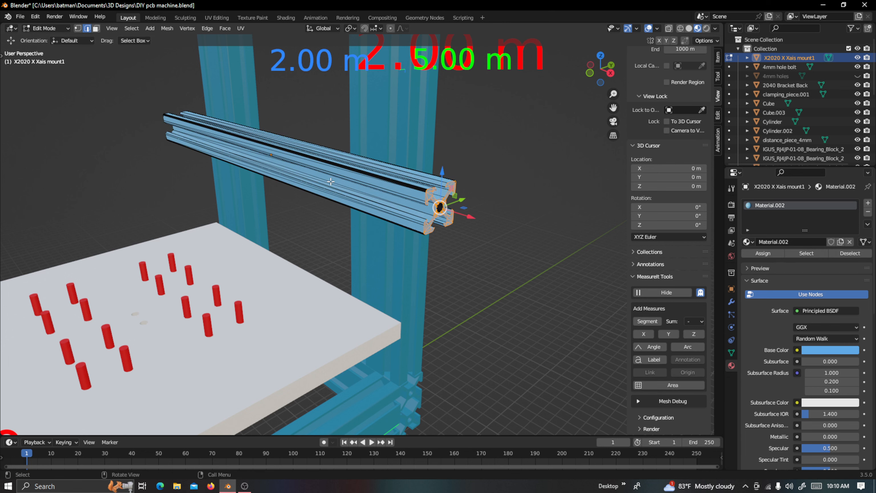
{"action": "middle_click_drag", "start_coordinate": [434, 200], "coordinate": [446, 205]}
{"action": "scroll", "coordinate": [464, 213], "scroll_direction": "up", "scroll_amount": 2}
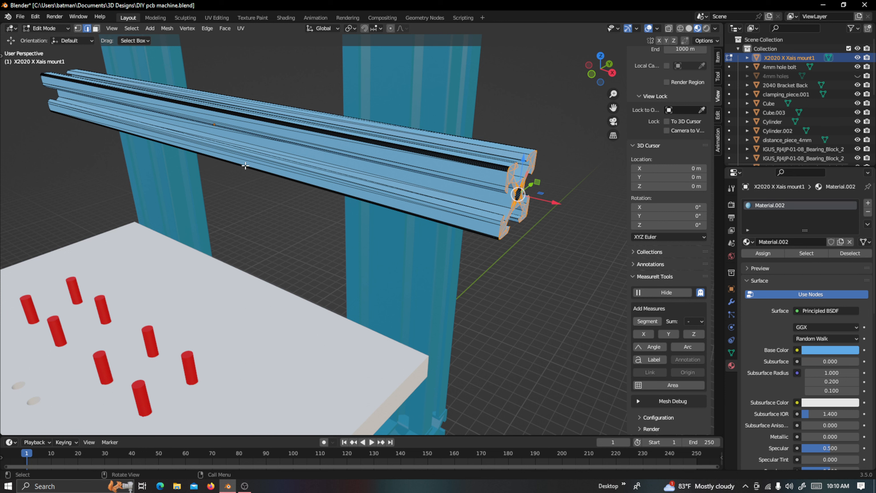
{"action": "key", "text": "alt+a"}
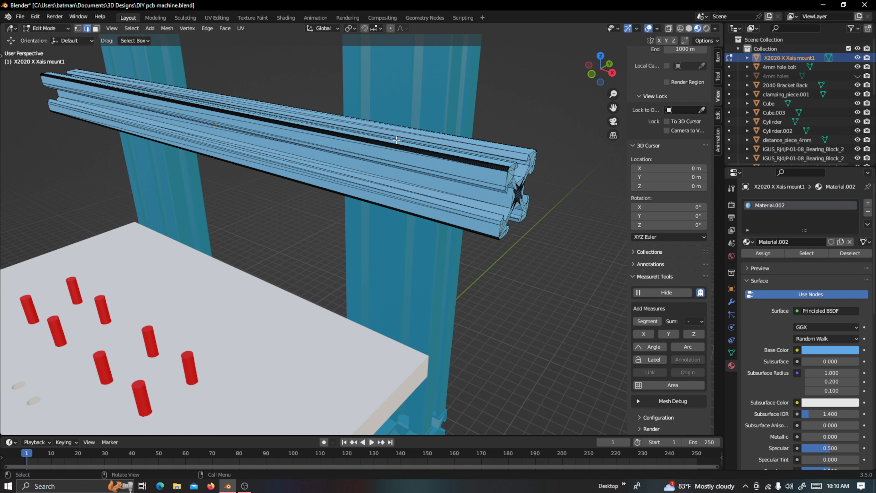
Add a MeasureIt segment dimension to a front lengthwise edge of the X-axis 2020 extrusion and set its text size to 150
{"action": "left_click", "coordinate": [485, 181]}
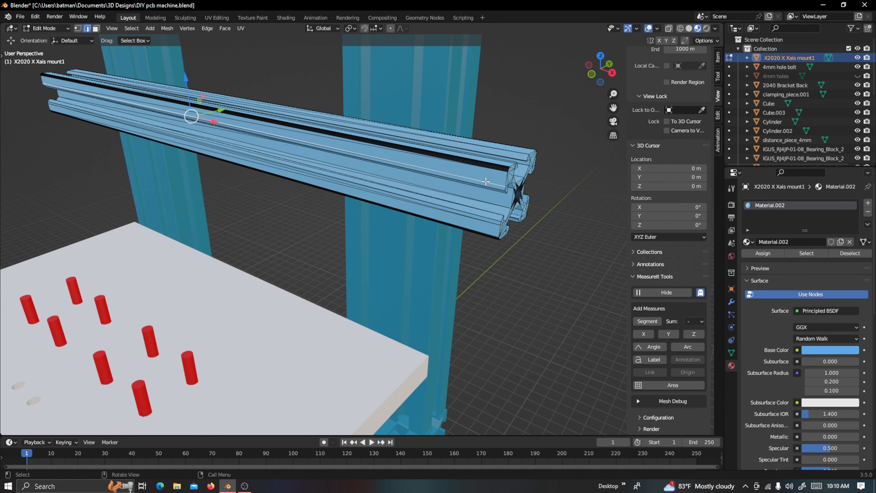
{"action": "left_click", "coordinate": [655, 320]}
{"action": "scroll", "coordinate": [657, 318], "scroll_direction": "down", "scroll_amount": 4}
{"action": "scroll", "coordinate": [660, 317], "scroll_direction": "down", "scroll_amount": 3}
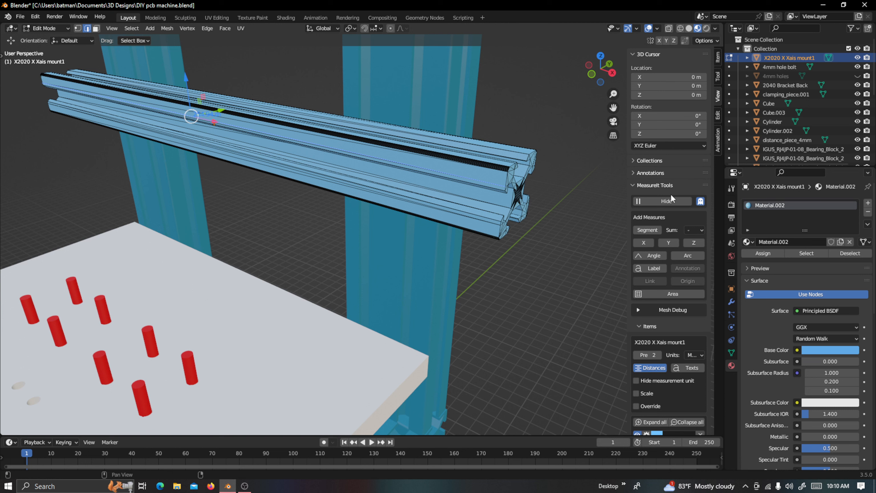
{"action": "scroll", "coordinate": [669, 253], "scroll_direction": "down", "scroll_amount": 4}
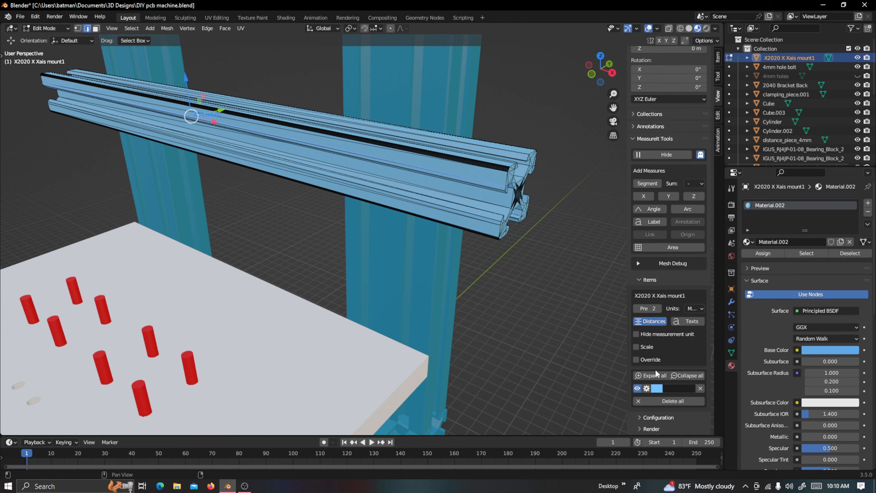
{"action": "left_click", "coordinate": [646, 388]}
{"action": "left_click_drag", "start_coordinate": [647, 401], "coordinate": [697, 400]}
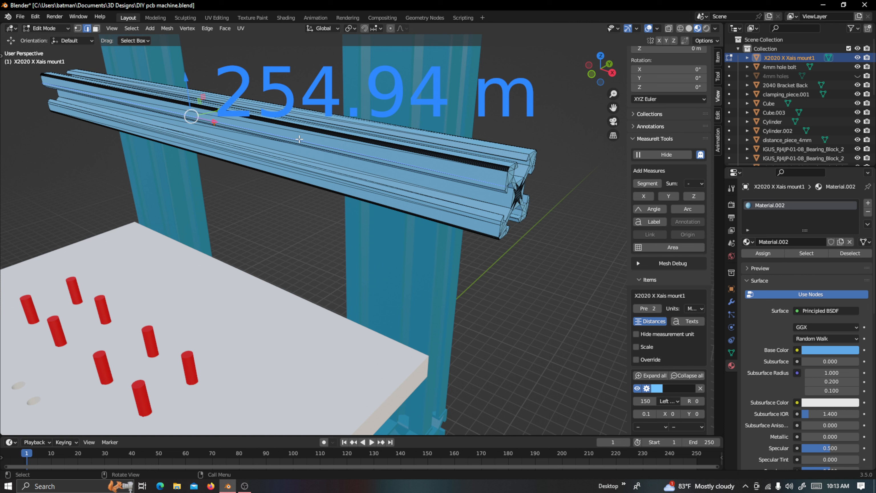
Select all vertices at the right end of the X-axis 2020 extrusion in a wireframe front view
{"action": "scroll", "coordinate": [230, 234], "scroll_direction": "down", "scroll_amount": 2}
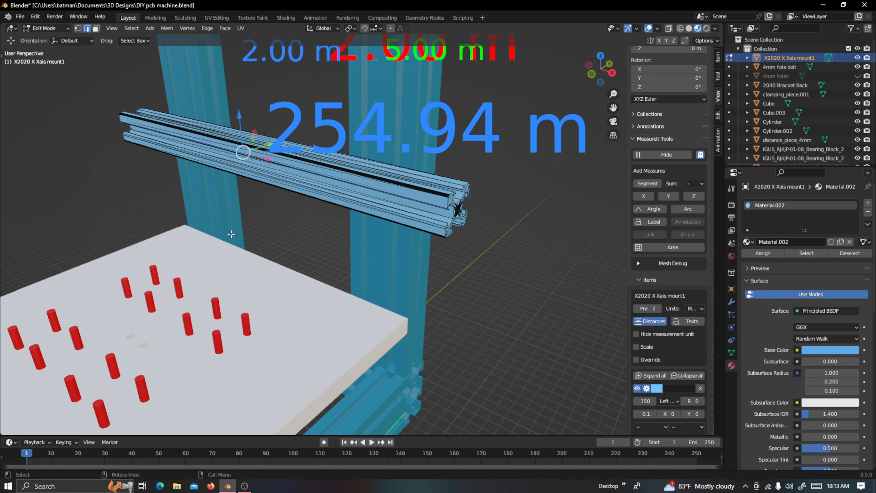
{"action": "scroll", "coordinate": [235, 232], "scroll_direction": "down", "scroll_amount": 2}
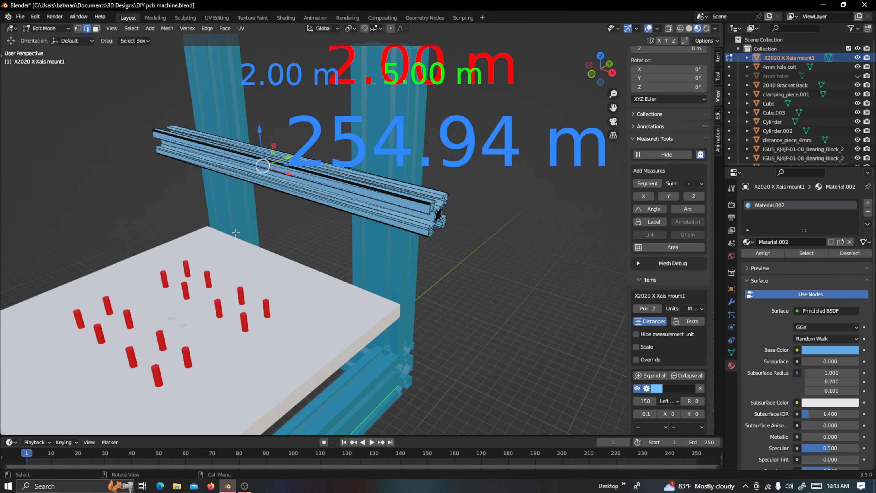
{"action": "scroll", "coordinate": [236, 233], "scroll_direction": "down", "scroll_amount": 1}
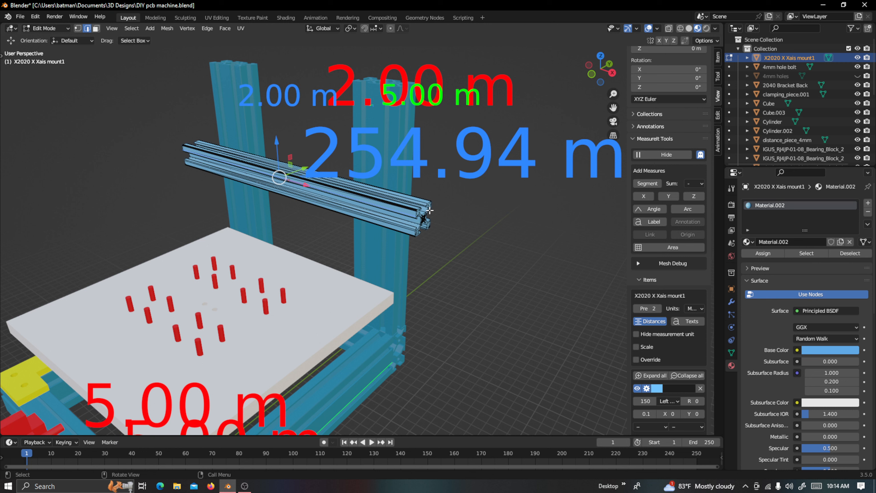
{"action": "key", "text": "a"}
{"action": "key", "text": "a"}
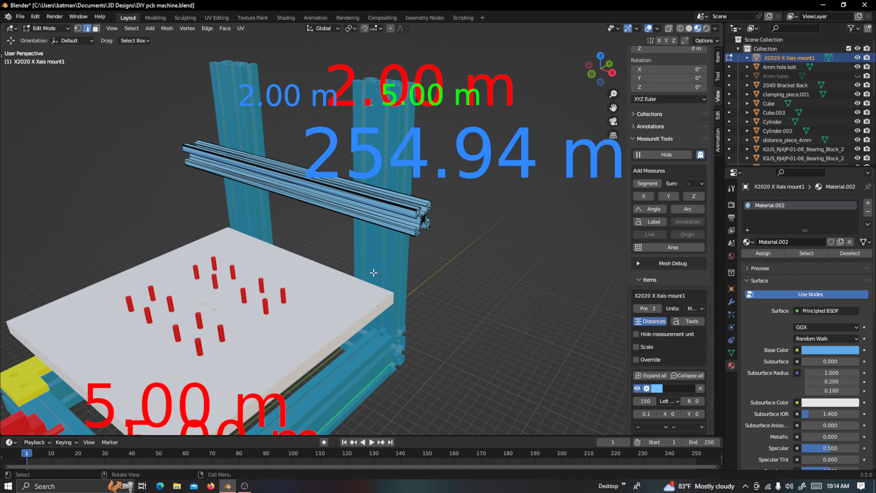
{"action": "key", "text": "KP_1"}
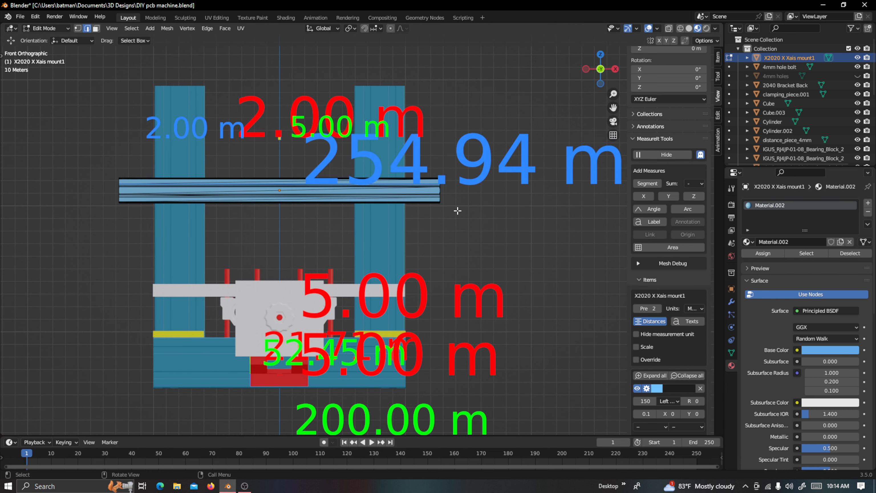
{"action": "left_click", "coordinate": [79, 29]}
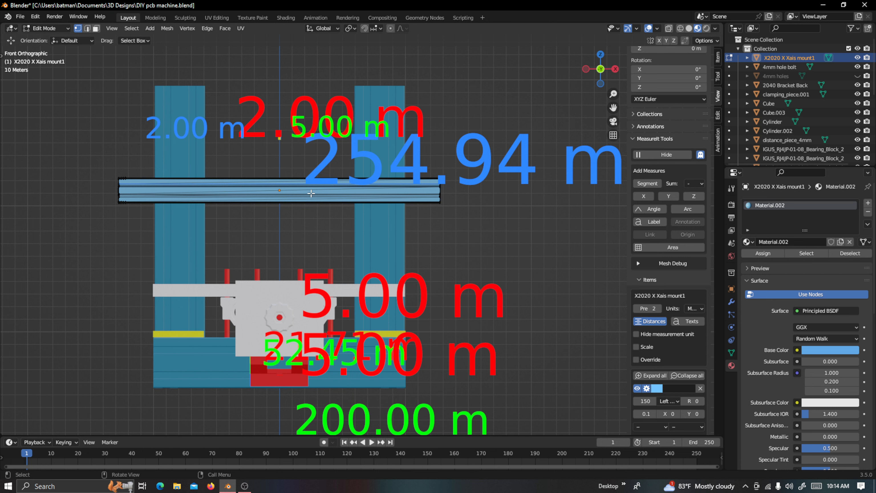
{"action": "left_click", "coordinate": [680, 29]}
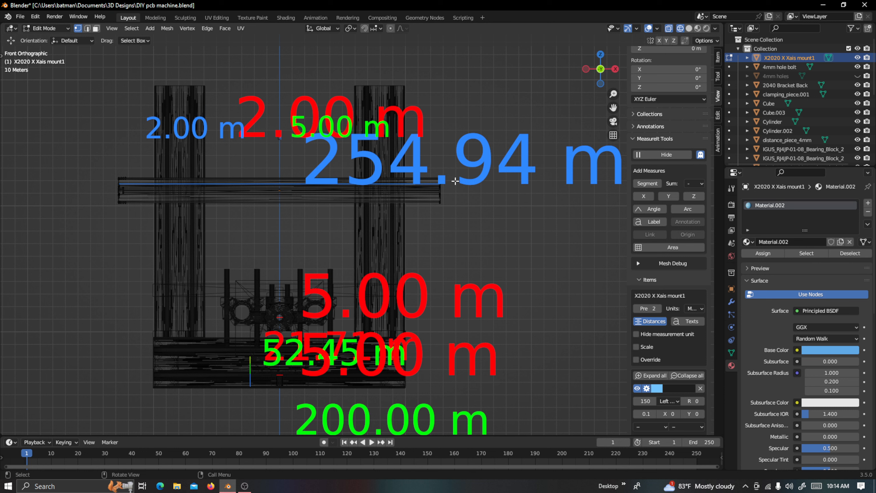
{"action": "key", "text": "b"}
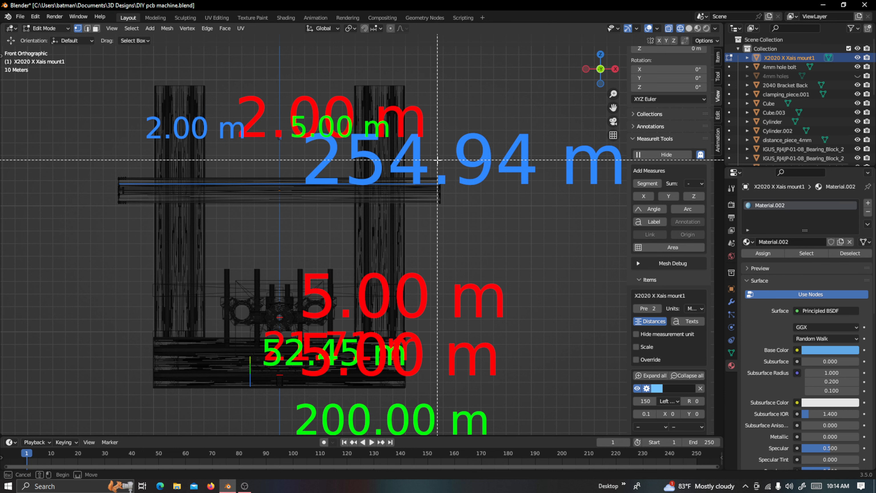
{"action": "left_click_drag", "start_coordinate": [438, 160], "coordinate": [458, 225]}
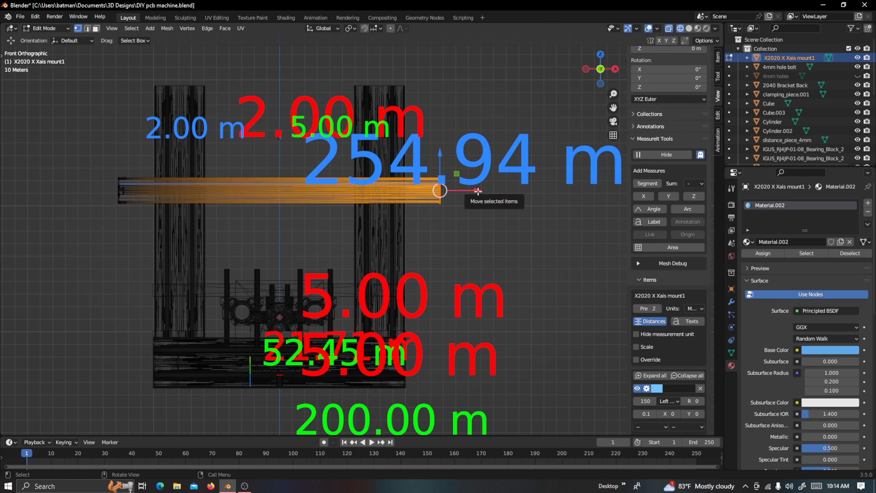
Move the selected end vertices outward along X to lengthen the X-axis extrusion to about 510.7 m
{"action": "left_click_drag", "start_coordinate": [476, 191], "coordinate": [621, 190]}
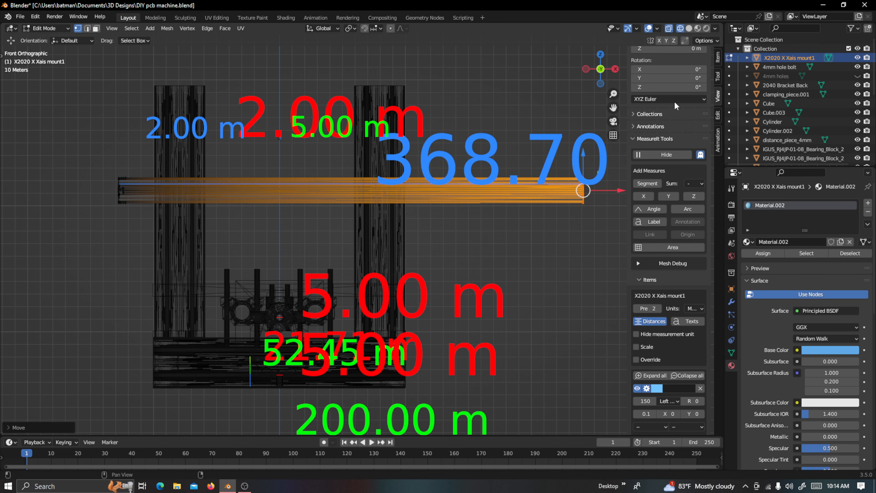
{"action": "left_click_drag", "start_coordinate": [613, 107], "coordinate": [532, 115]}
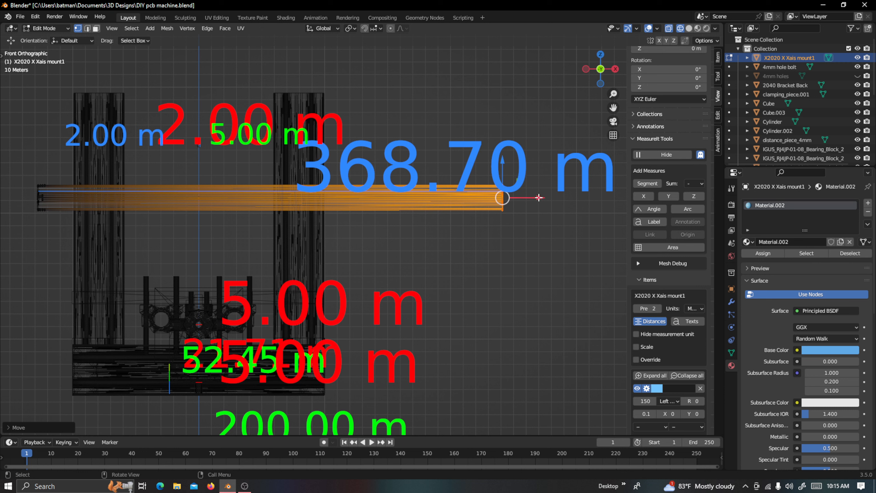
{"action": "left_click_drag", "start_coordinate": [539, 197], "coordinate": [606, 189]}
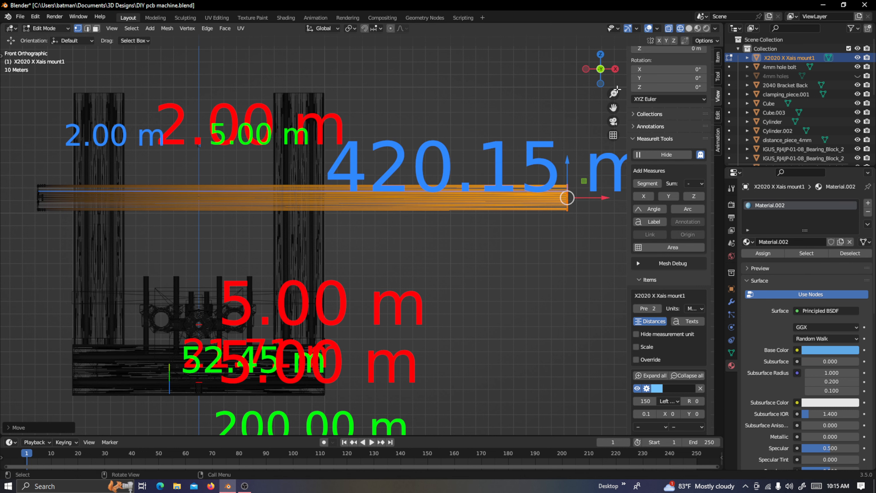
{"action": "left_click_drag", "start_coordinate": [614, 107], "coordinate": [529, 112]}
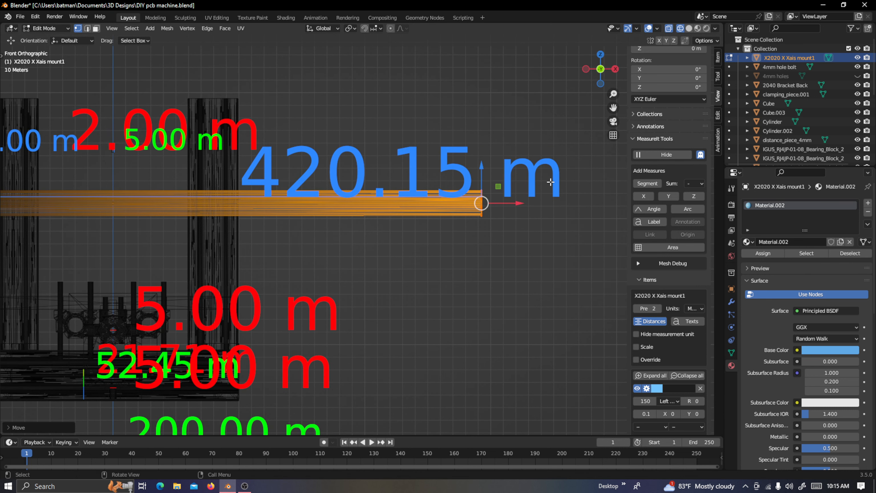
{"action": "left_click_drag", "start_coordinate": [519, 203], "coordinate": [619, 197]}
{"action": "left_click_drag", "start_coordinate": [613, 108], "coordinate": [504, 210]}
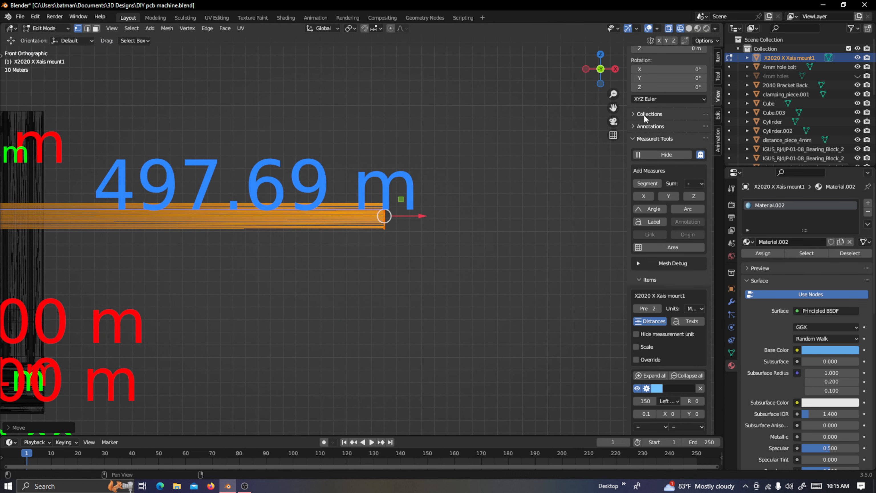
{"action": "left_click_drag", "start_coordinate": [422, 216], "coordinate": [440, 219]}
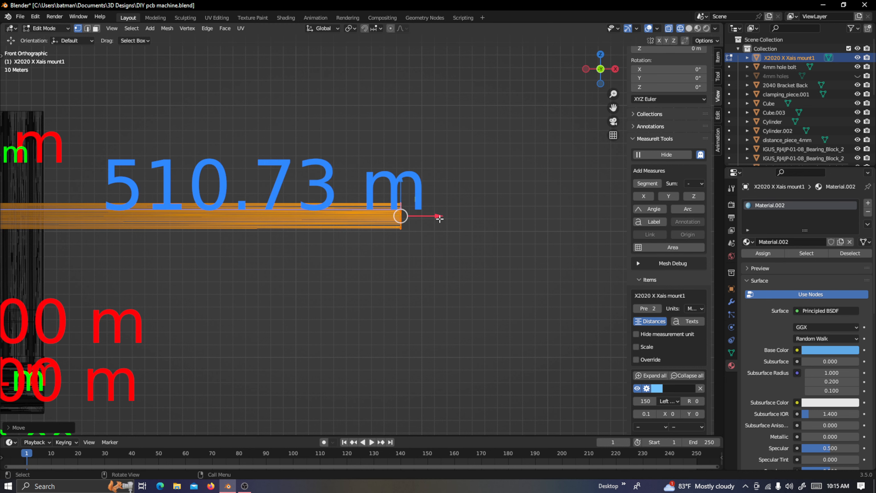
Set the horizontal text offset of the extrusion's length dimension to 207 for a close-up of its end
{"action": "scroll", "coordinate": [445, 216], "scroll_direction": "up", "scroll_amount": 2}
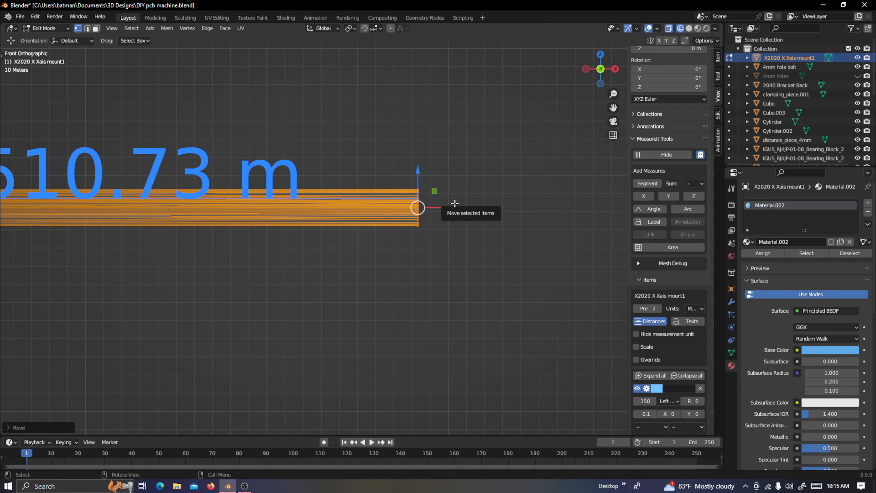
{"action": "scroll", "coordinate": [455, 204], "scroll_direction": "up", "scroll_amount": 1}
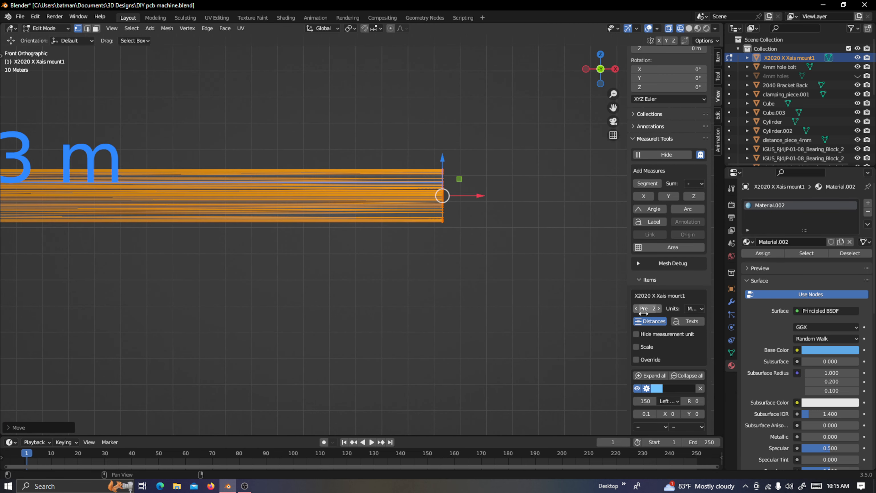
{"action": "left_click_drag", "start_coordinate": [670, 415], "coordinate": [711, 415]}
{"action": "scroll", "coordinate": [461, 211], "scroll_direction": "up", "scroll_amount": 2}
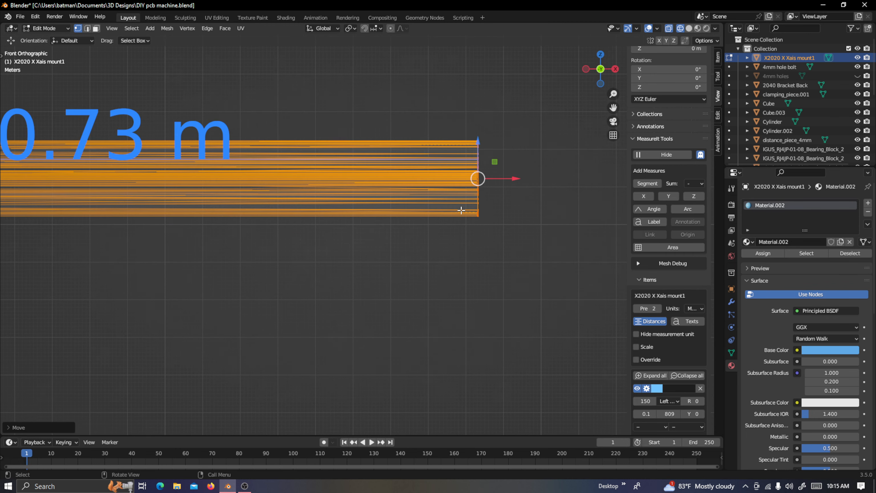
{"action": "left_click_drag", "start_coordinate": [670, 416], "coordinate": [704, 415]}
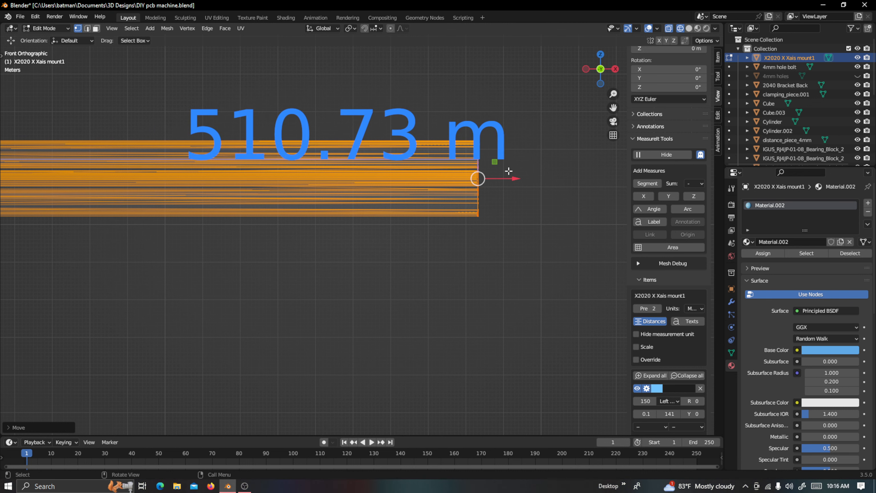
{"action": "scroll", "coordinate": [508, 174], "scroll_direction": "up", "scroll_amount": 2}
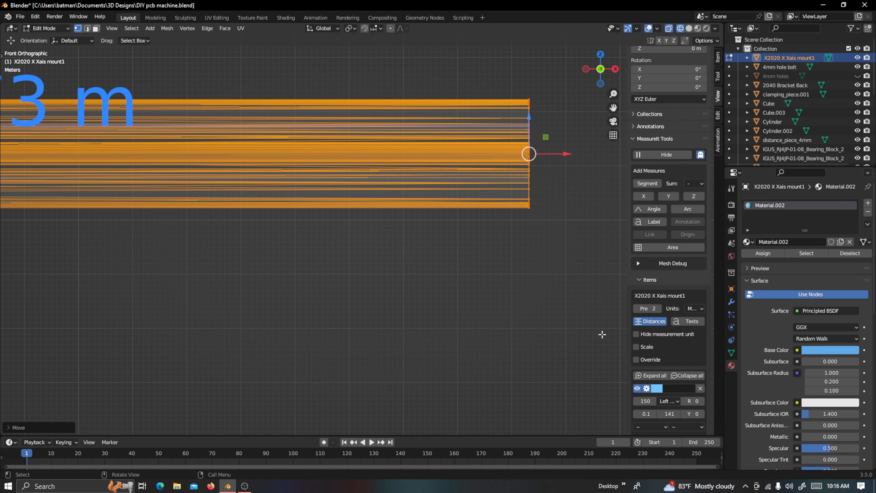
{"action": "scroll", "coordinate": [554, 304], "scroll_direction": "down", "scroll_amount": 1}
{"action": "left_click_drag", "start_coordinate": [669, 414], "coordinate": [712, 413]}
{"action": "scroll", "coordinate": [531, 175], "scroll_direction": "up", "scroll_amount": 1}
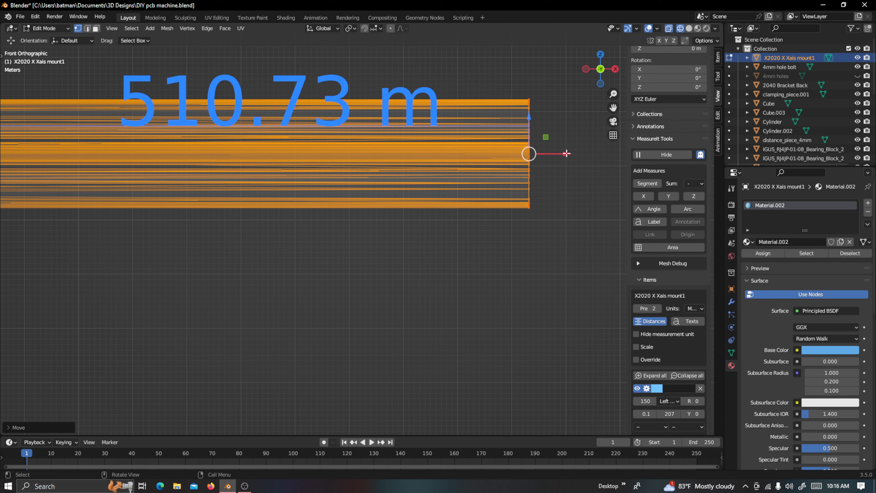
Move the selected end vertices slightly inward along X to shorten the extrusion to about 510.23 m
{"action": "left_click_drag", "start_coordinate": [566, 154], "coordinate": [564, 153]}
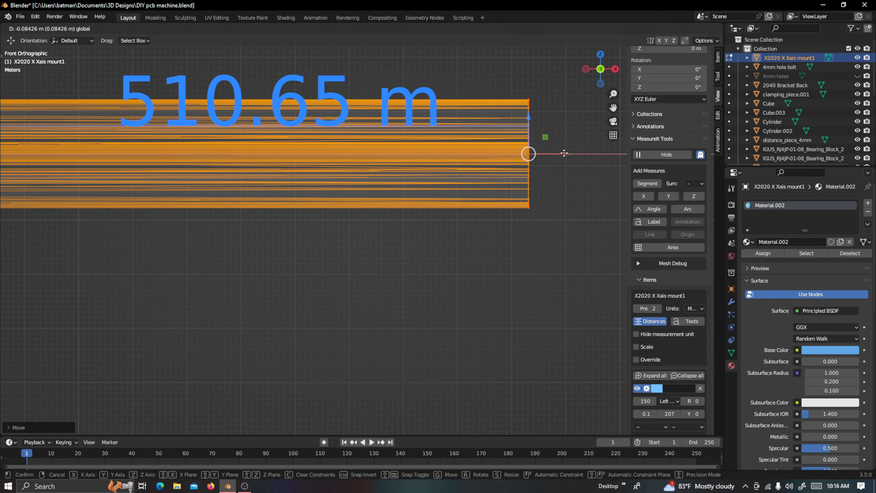
{"action": "left_click_drag", "start_coordinate": [564, 153], "coordinate": [561, 153]}
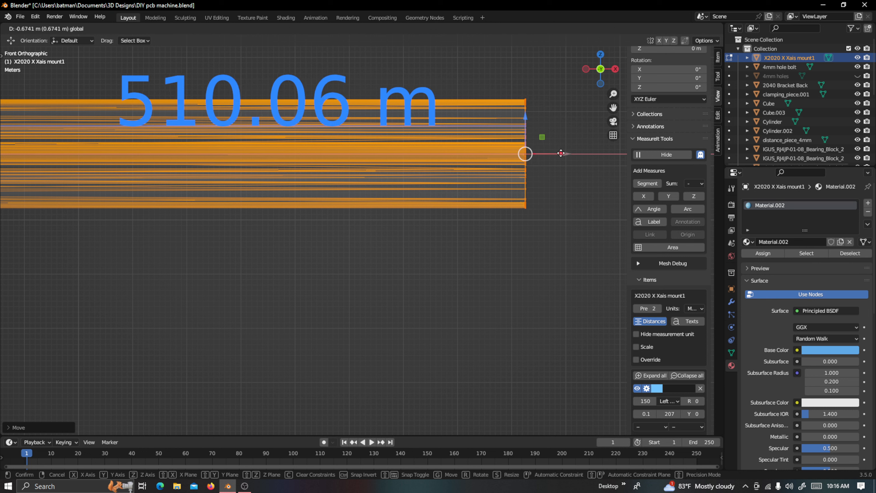
{"action": "left_click_drag", "start_coordinate": [561, 154], "coordinate": [562, 154]}
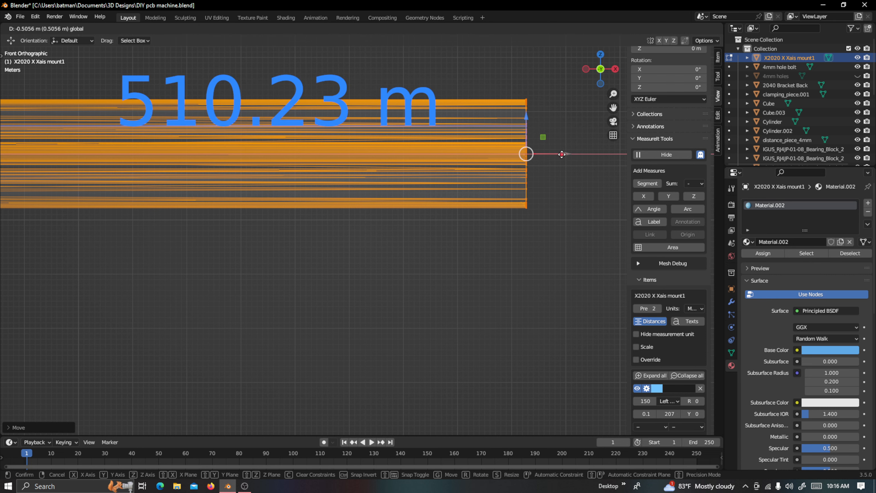
{"action": "left_click", "coordinate": [562, 154]}
Set the length dimension's horizontal text offset to 300 and move the end vertices inward to a length of about 509.93 m
{"action": "left_click_drag", "start_coordinate": [614, 108], "coordinate": [562, 171]}
{"action": "left_click_drag", "start_coordinate": [670, 414], "coordinate": [702, 414]}
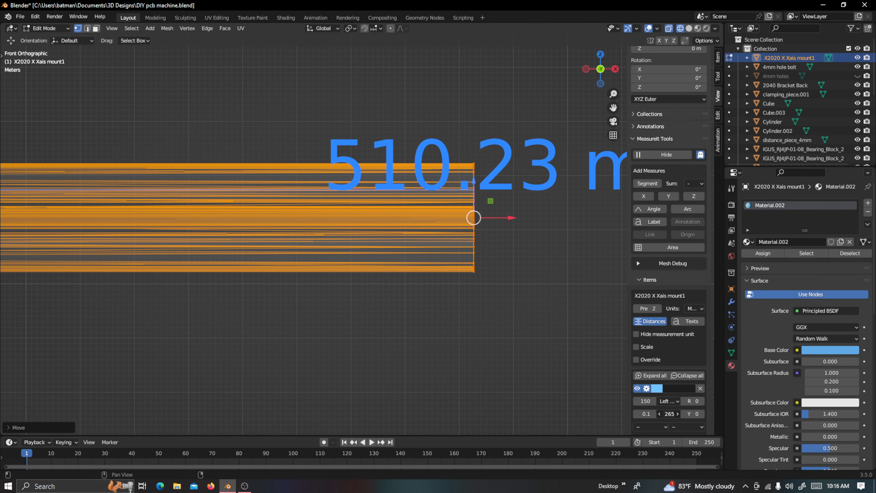
{"action": "scroll", "coordinate": [531, 250], "scroll_direction": "up", "scroll_amount": 1}
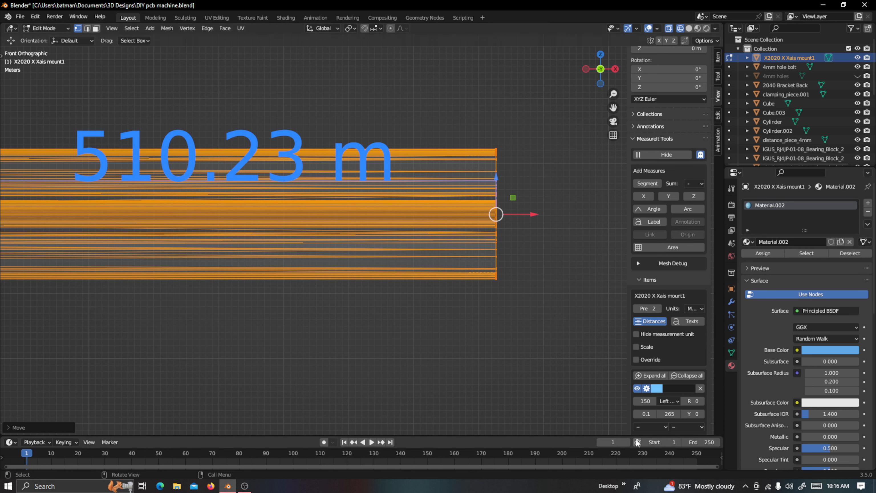
{"action": "left_click_drag", "start_coordinate": [668, 414], "coordinate": [688, 414]}
{"action": "scroll", "coordinate": [513, 197], "scroll_direction": "up", "scroll_amount": 2}
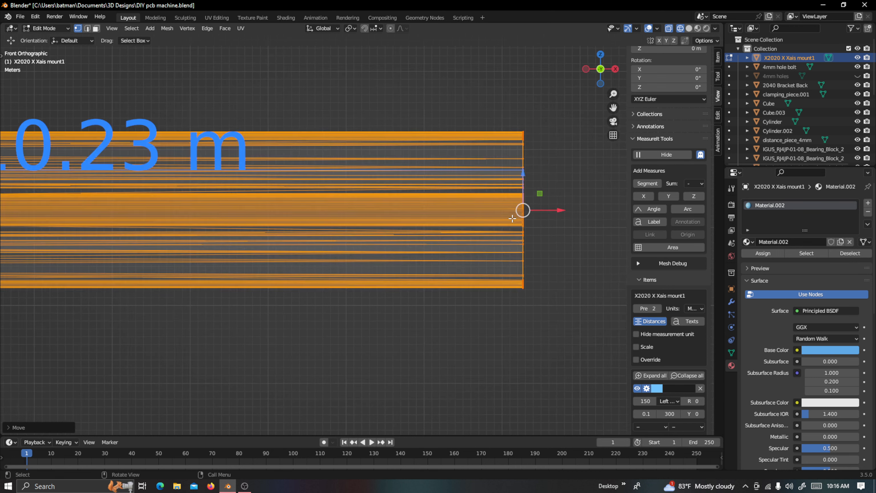
{"action": "scroll", "coordinate": [514, 207], "scroll_direction": "down", "scroll_amount": 1}
{"action": "left_click_drag", "start_coordinate": [559, 210], "coordinate": [557, 212]}
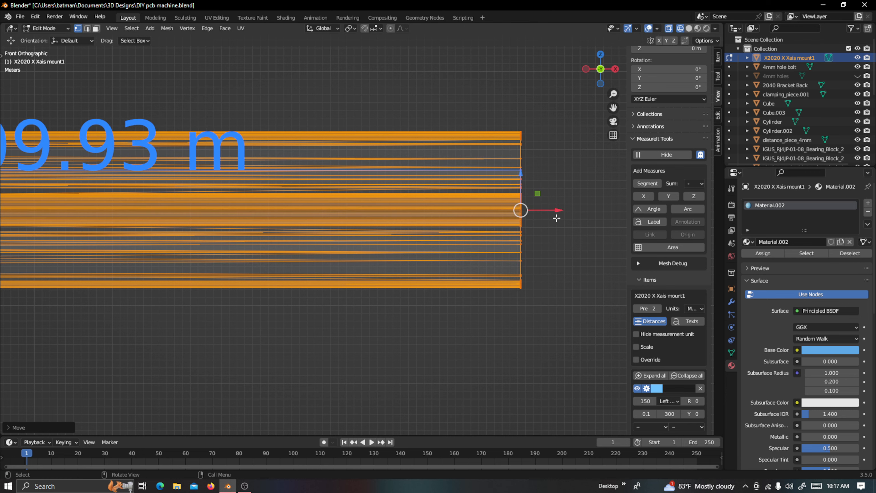
Set the horizontal text offset of the extrusion's length dimension to 217
{"action": "left_click_drag", "start_coordinate": [613, 107], "coordinate": [697, 180]}
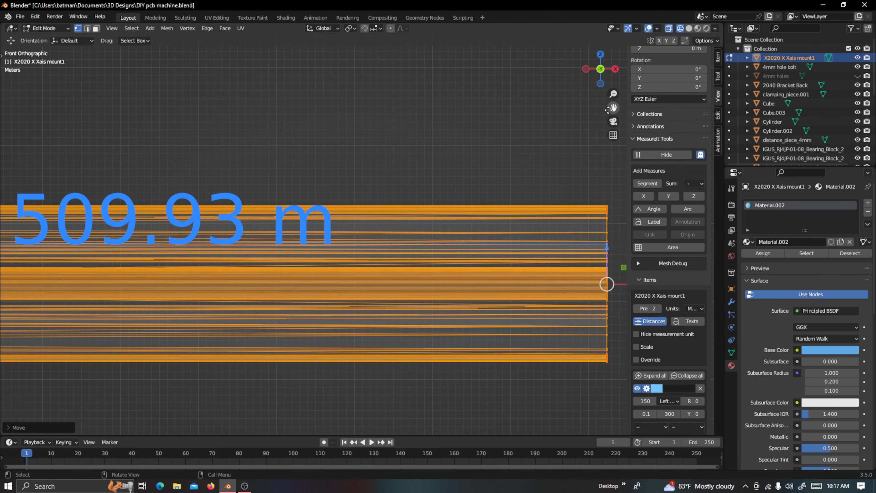
{"action": "scroll", "coordinate": [499, 246], "scroll_direction": "down", "scroll_amount": 2}
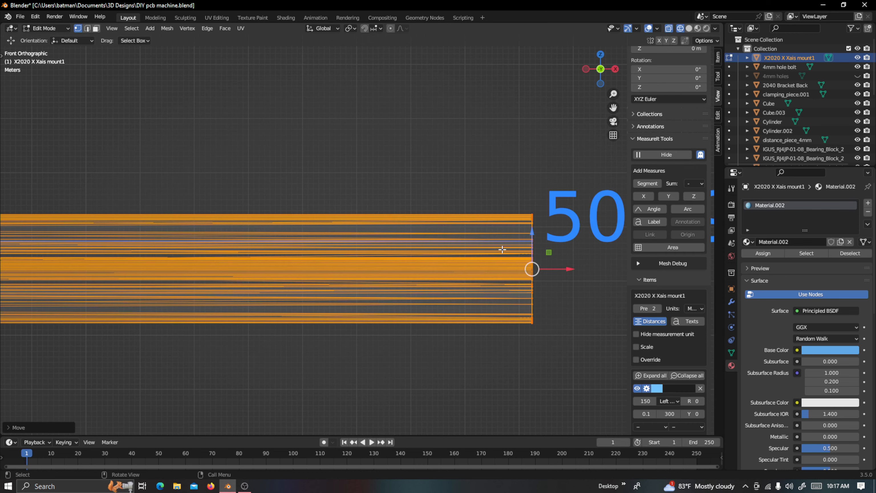
{"action": "scroll", "coordinate": [511, 255], "scroll_direction": "down", "scroll_amount": 2}
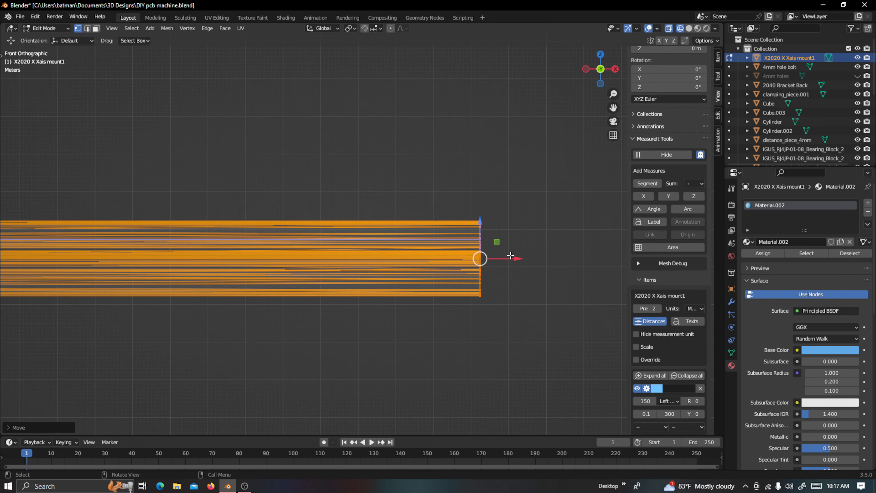
{"action": "key", "text": "KP_7"}
{"action": "scroll", "coordinate": [511, 250], "scroll_direction": "down", "scroll_amount": 2}
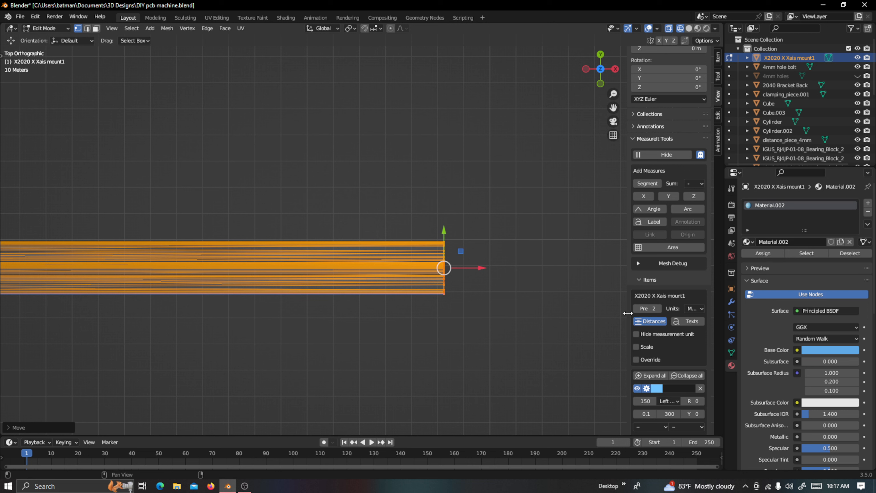
{"action": "left_click", "coordinate": [667, 410]}
{"action": "left_click_drag", "start_coordinate": [667, 413], "coordinate": [664, 413]}
{"action": "scroll", "coordinate": [453, 267], "scroll_direction": "down", "scroll_amount": 2}
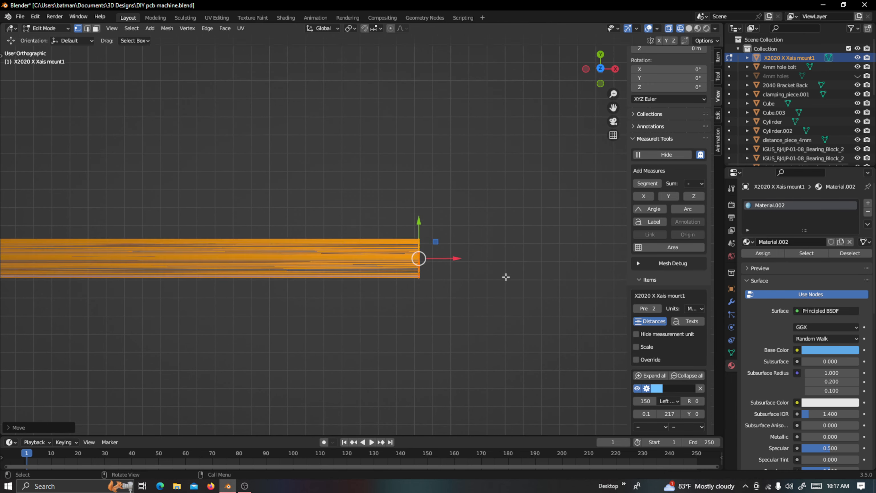
Increase the length dimension's horizontal text offset to 266 in the front view
{"action": "key", "text": "KP_1"}
{"action": "scroll", "coordinate": [475, 276], "scroll_direction": "up", "scroll_amount": 2}
{"action": "scroll", "coordinate": [453, 276], "scroll_direction": "up", "scroll_amount": 1}
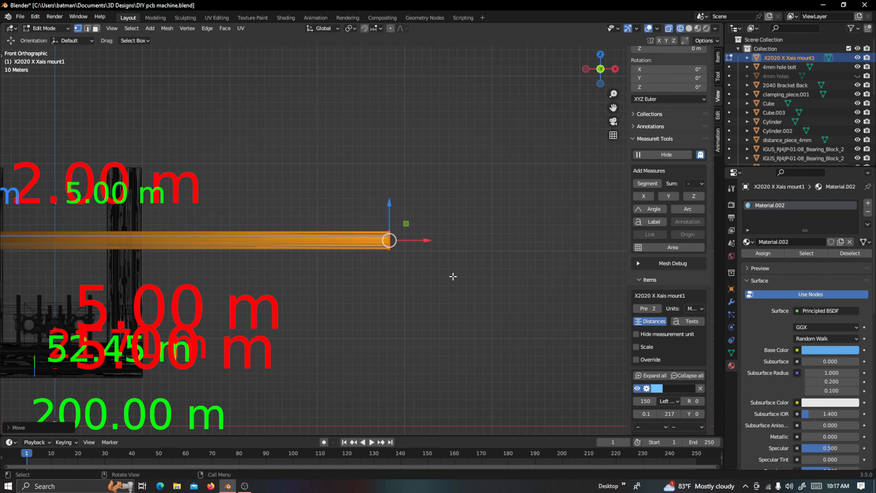
{"action": "left_click_drag", "start_coordinate": [669, 416], "coordinate": [677, 415]}
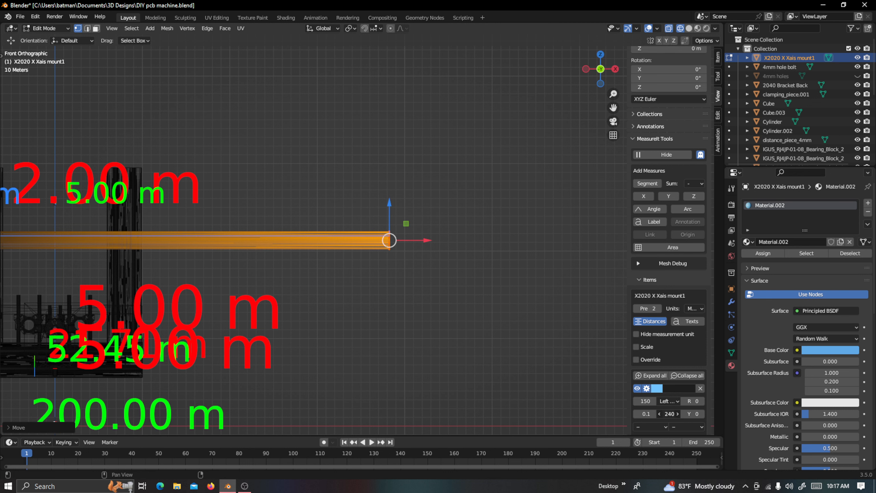
{"action": "left_click_drag", "start_coordinate": [669, 414], "coordinate": [668, 413]}
{"action": "scroll", "coordinate": [216, 203], "scroll_direction": "down", "scroll_amount": 2}
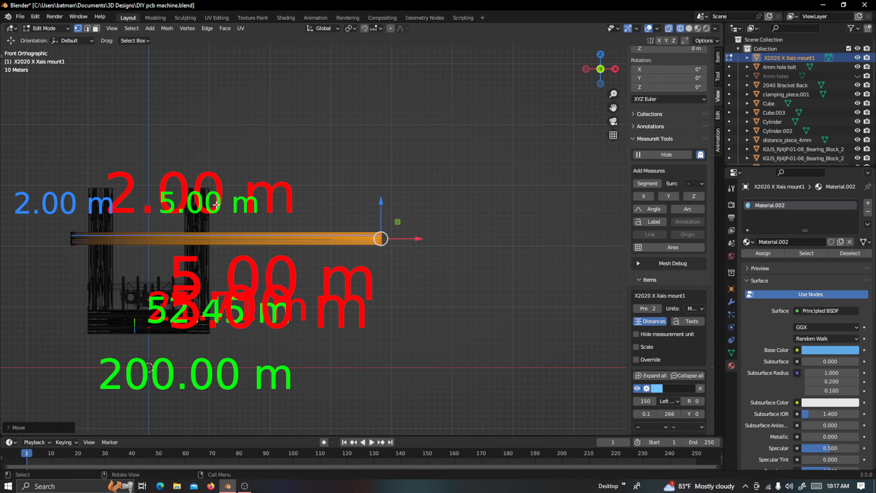
{"action": "scroll", "coordinate": [380, 241], "scroll_direction": "up", "scroll_amount": 2}
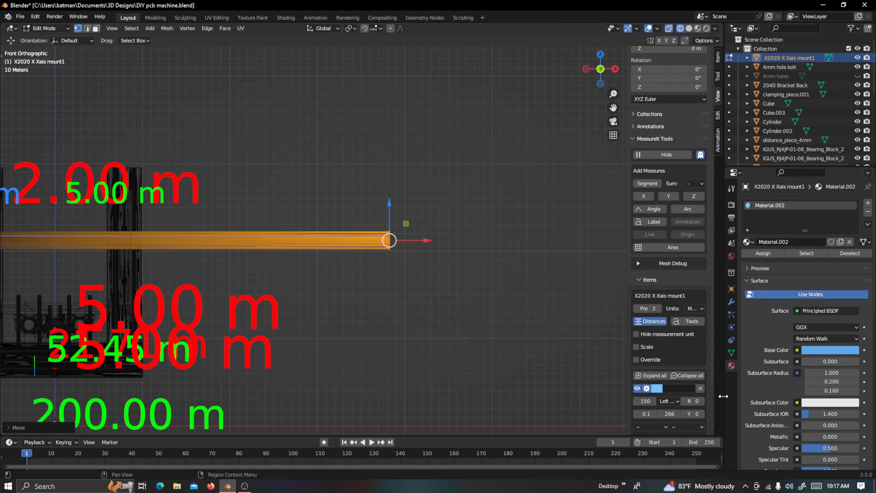
Replace the extrusion's length dimension with a new segment measure on one of its lengthwise edges, picked in material preview shading
{"action": "scroll", "coordinate": [690, 383], "scroll_direction": "down", "scroll_amount": 5}
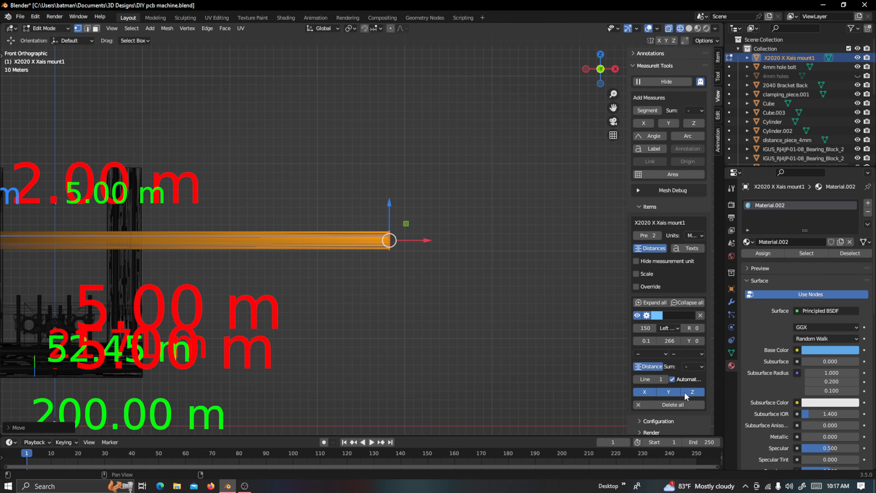
{"action": "left_click", "coordinate": [700, 311]}
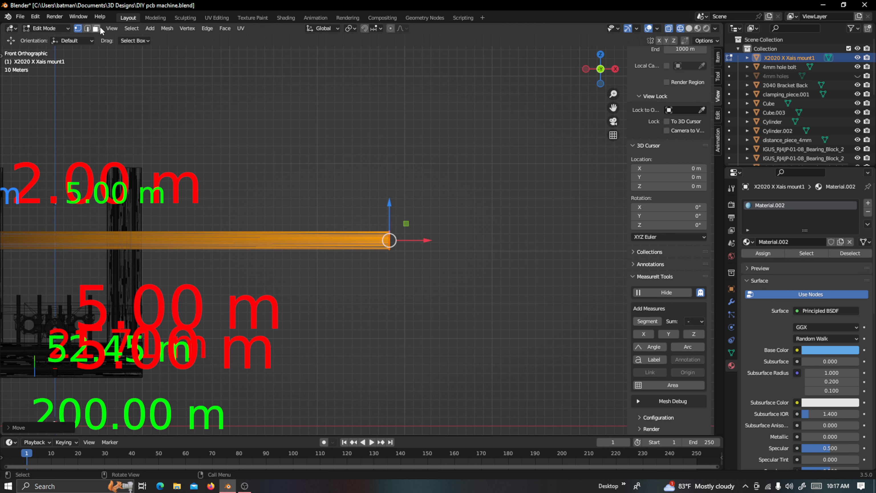
{"action": "left_click", "coordinate": [87, 29]}
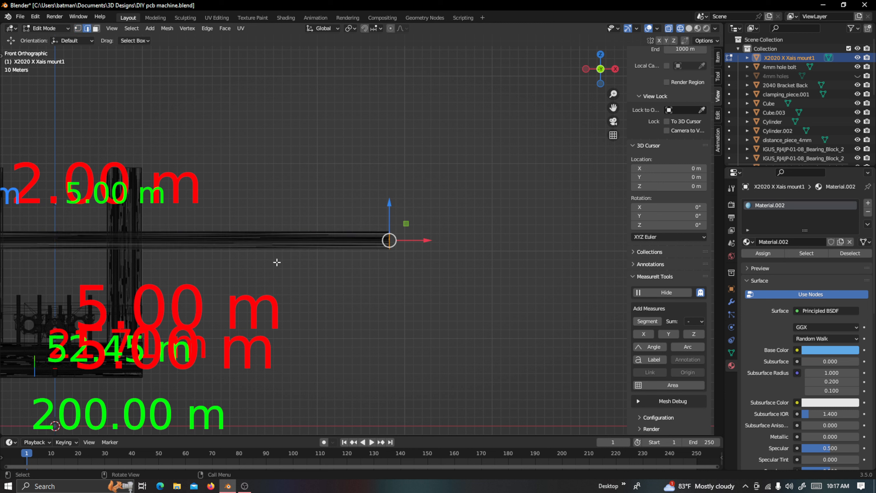
{"action": "left_click", "coordinate": [698, 28]}
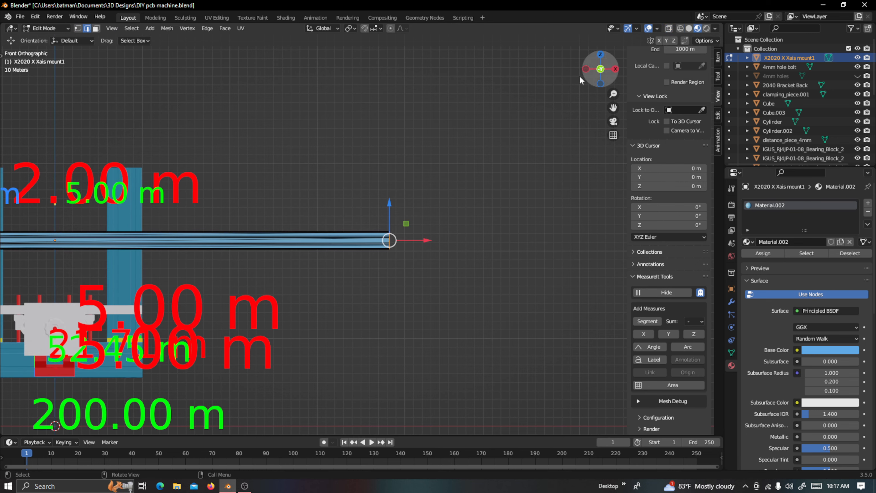
{"action": "scroll", "coordinate": [258, 243], "scroll_direction": "up", "scroll_amount": 8}
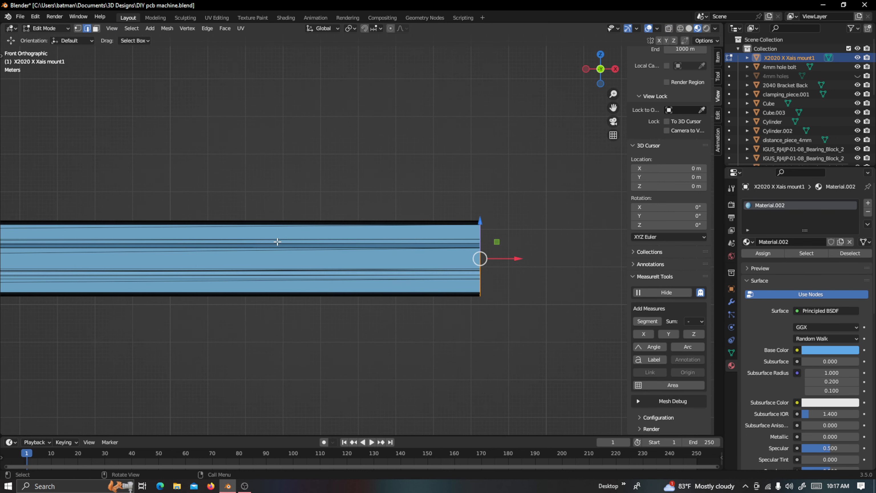
{"action": "left_click", "coordinate": [373, 239]}
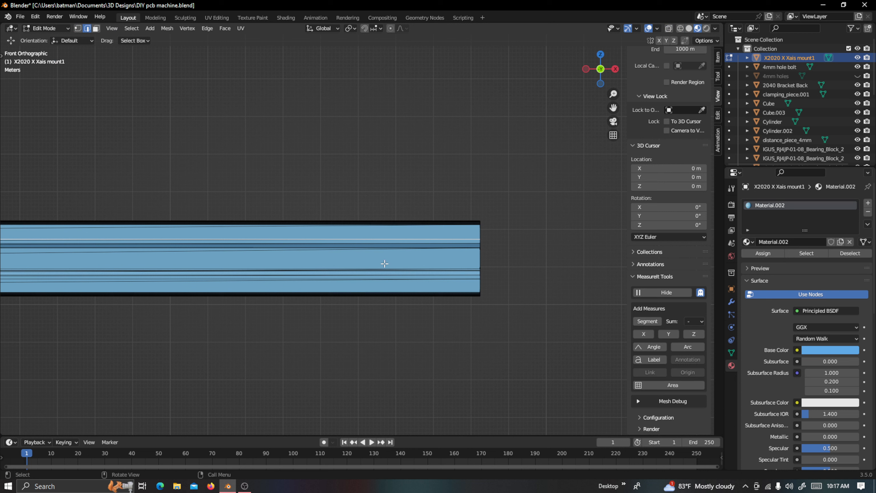
{"action": "left_click", "coordinate": [651, 322]}
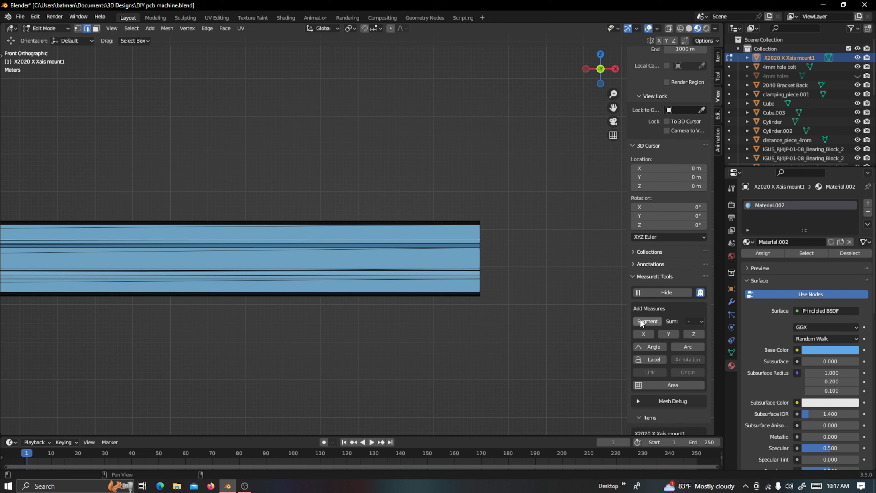
Set the new length dimension's text size to 150 and its horizontal text offset to 892
{"action": "scroll", "coordinate": [678, 397], "scroll_direction": "down", "scroll_amount": 8}
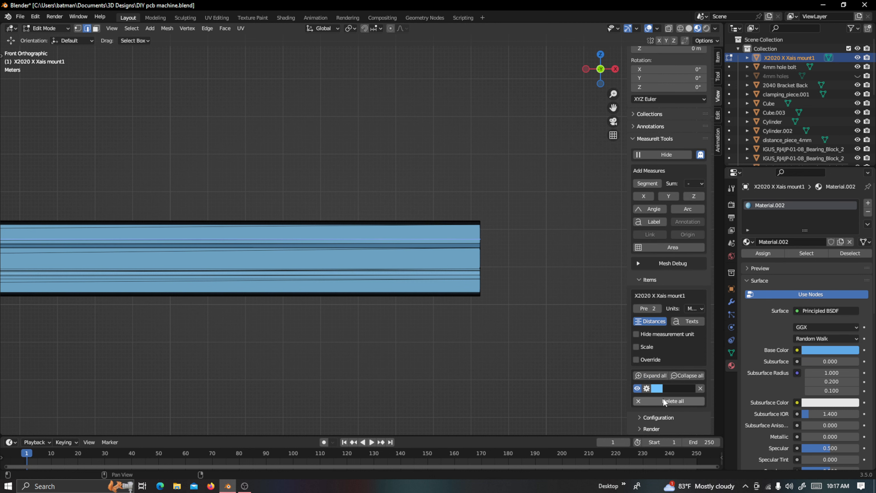
{"action": "left_click", "coordinate": [646, 388]}
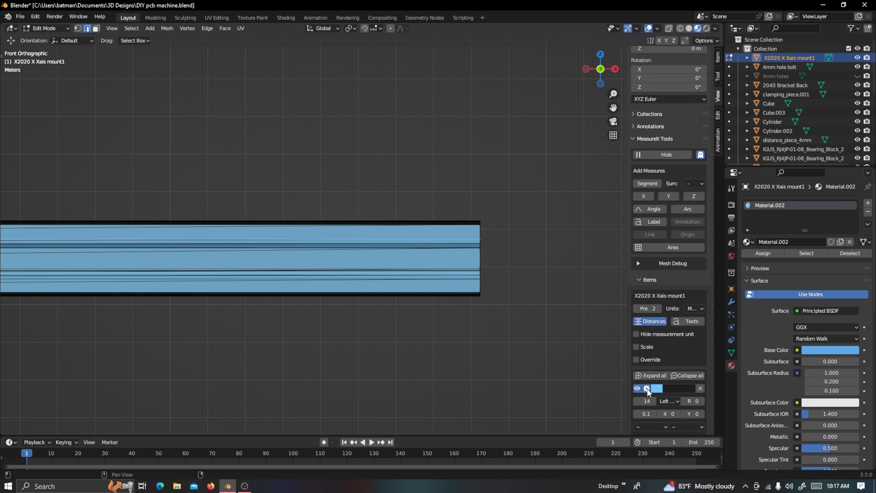
{"action": "left_click_drag", "start_coordinate": [647, 400], "coordinate": [659, 401]}
{"action": "scroll", "coordinate": [407, 292], "scroll_direction": "down", "scroll_amount": 2}
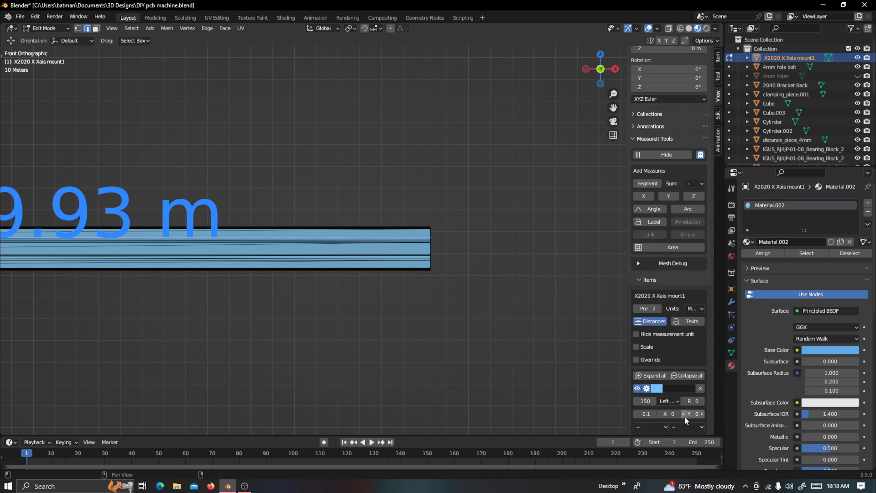
{"action": "left_click_drag", "start_coordinate": [669, 414], "coordinate": [713, 414]}
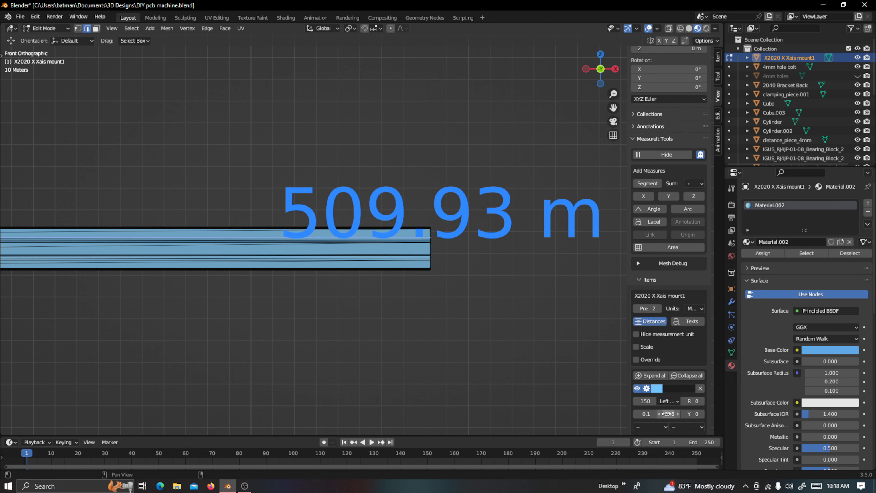
{"action": "left_click_drag", "start_coordinate": [669, 414], "coordinate": [678, 413]}
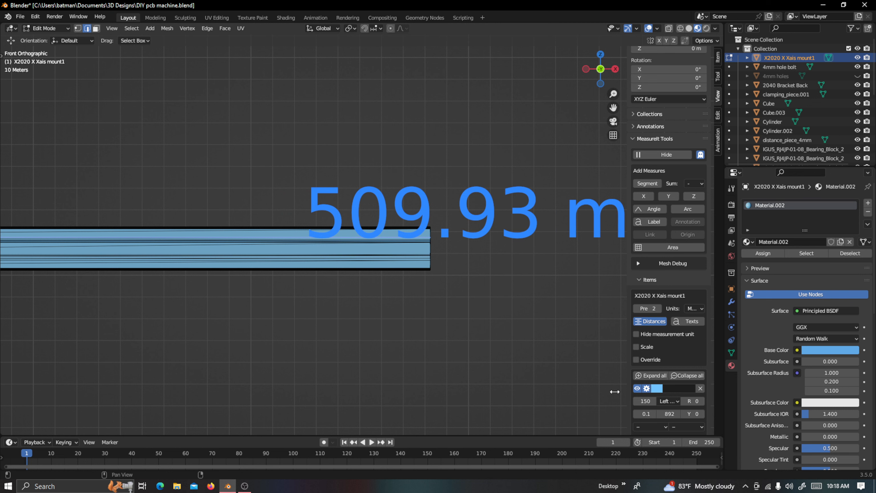
{"action": "scroll", "coordinate": [487, 309], "scroll_direction": "up", "scroll_amount": 1}
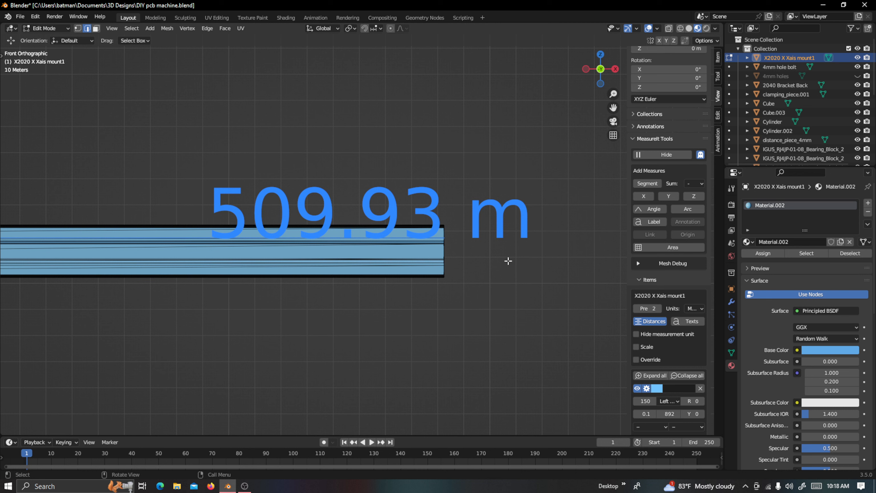
Select all vertices at the extrusion's far +X end in wireframe shading with vertex selection
{"action": "left_click", "coordinate": [680, 28]}
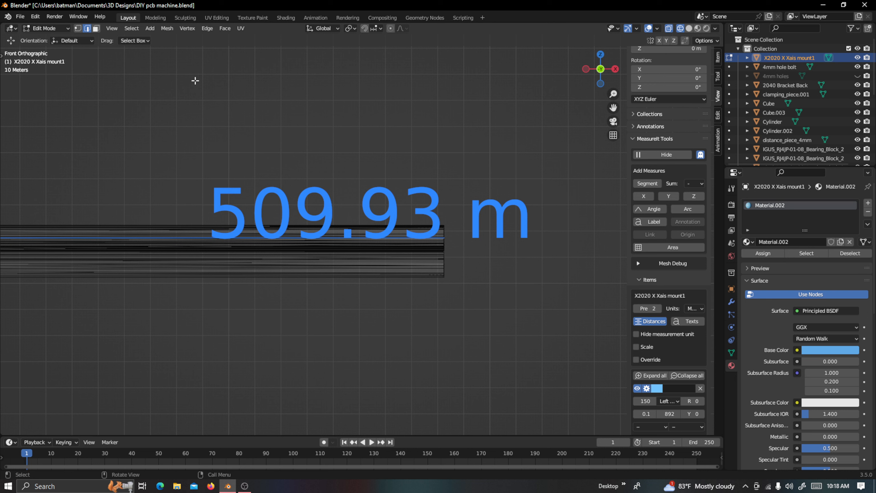
{"action": "left_click", "coordinate": [80, 29]}
{"action": "left_click_drag", "start_coordinate": [614, 107], "coordinate": [536, 73]}
{"action": "scroll", "coordinate": [389, 245], "scroll_direction": "up", "scroll_amount": 2}
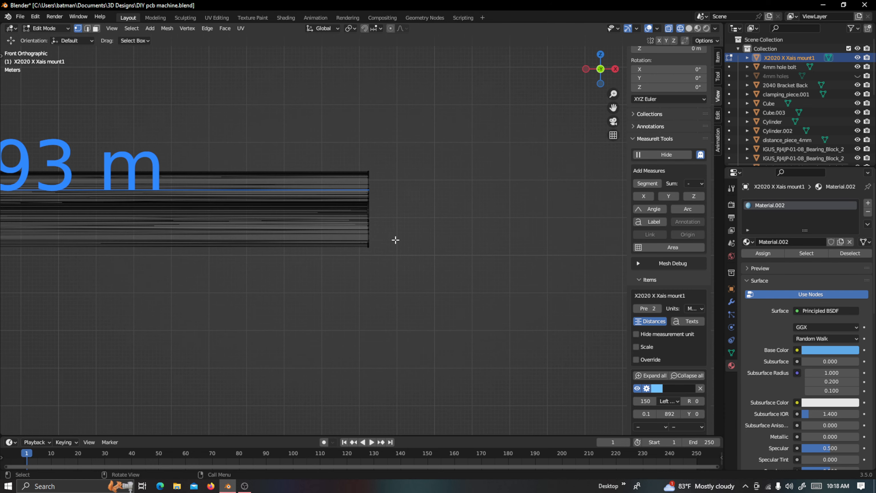
{"action": "key", "text": "b"}
{"action": "left_click_drag", "start_coordinate": [366, 149], "coordinate": [391, 272]}
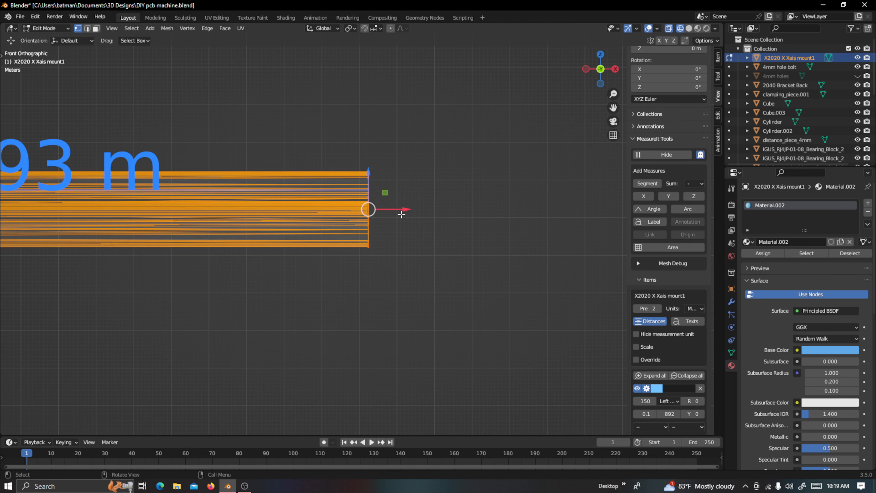
Set the length dimension's horizontal text offset to 261 for a close-up of the extrusion's end
{"action": "scroll", "coordinate": [395, 214], "scroll_direction": "down", "scroll_amount": 1}
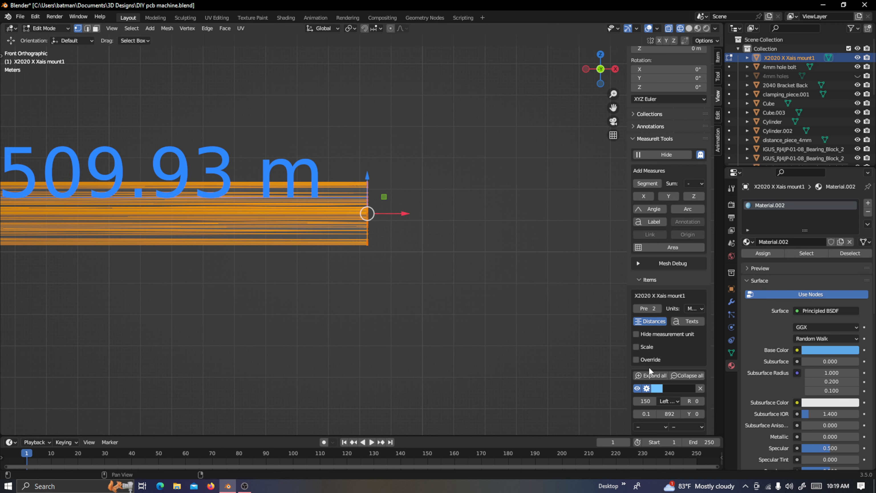
{"action": "left_click_drag", "start_coordinate": [669, 414], "coordinate": [638, 413]}
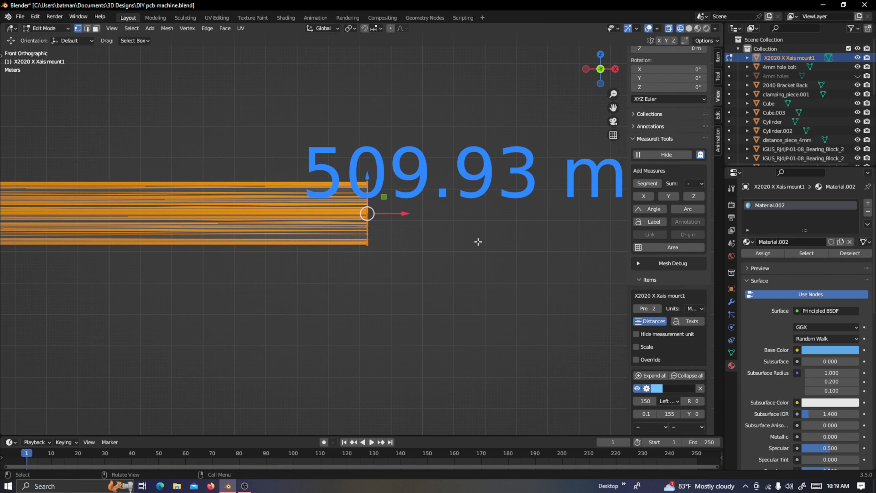
{"action": "scroll", "coordinate": [475, 241], "scroll_direction": "up", "scroll_amount": 1}
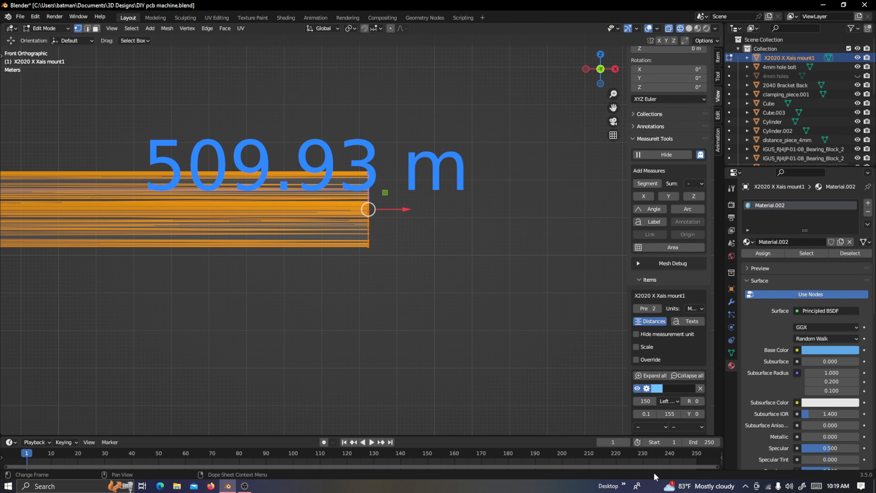
{"action": "left_click_drag", "start_coordinate": [665, 408], "coordinate": [673, 408]}
{"action": "scroll", "coordinate": [433, 238], "scroll_direction": "up", "scroll_amount": 2}
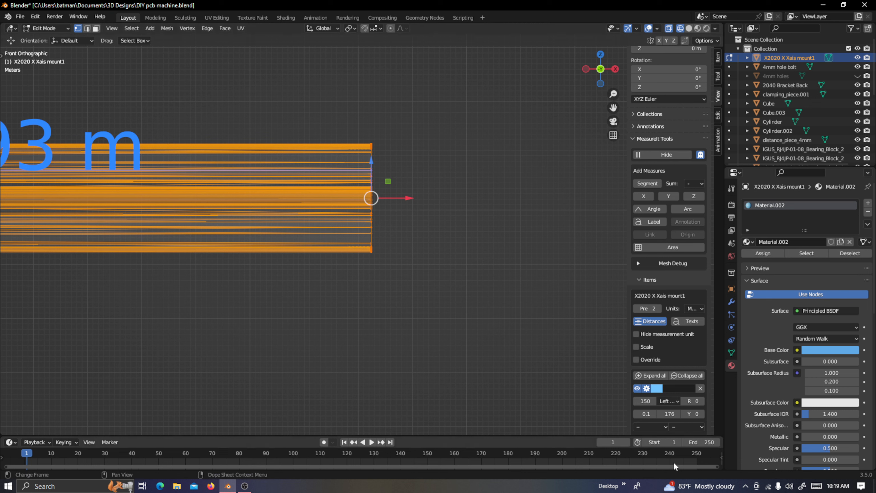
{"action": "left_click_drag", "start_coordinate": [668, 414], "coordinate": [700, 414]}
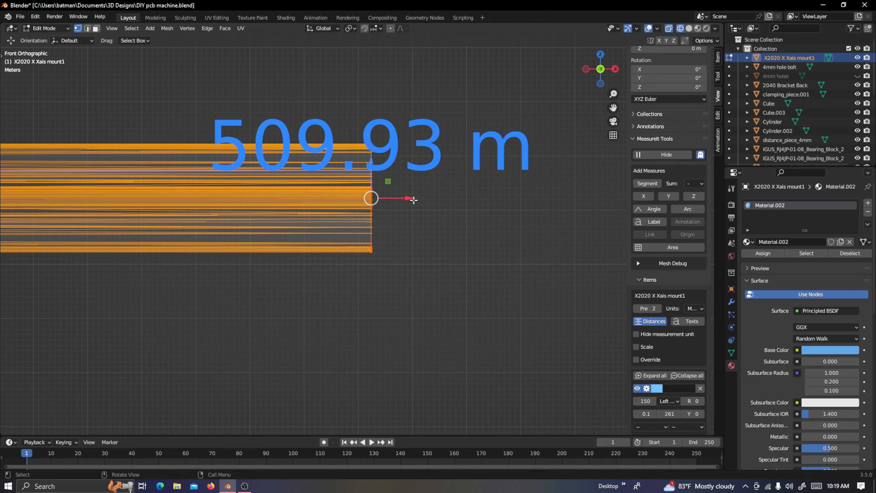
Move the selected end vertices slightly outward along X to lengthen the extrusion to about 510.02 m, and hide its length dimension
{"action": "left_click_drag", "start_coordinate": [408, 198], "coordinate": [411, 198]}
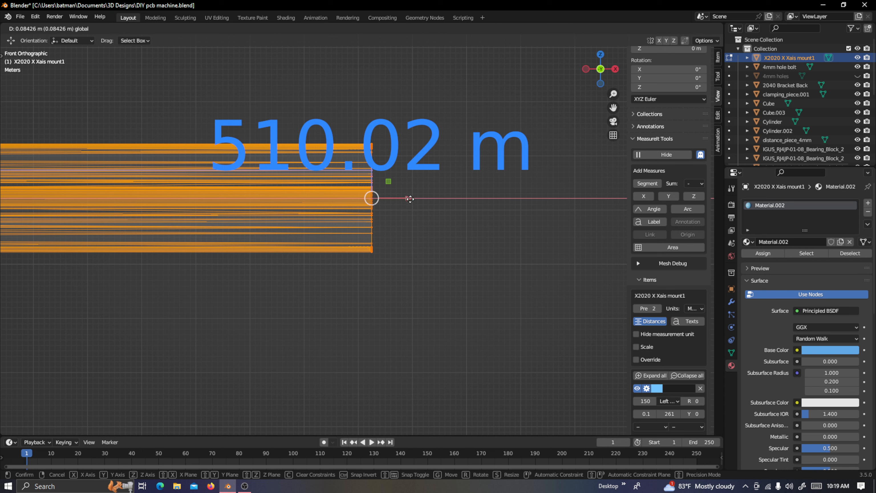
{"action": "left_click_drag", "start_coordinate": [410, 201], "coordinate": [411, 204]}
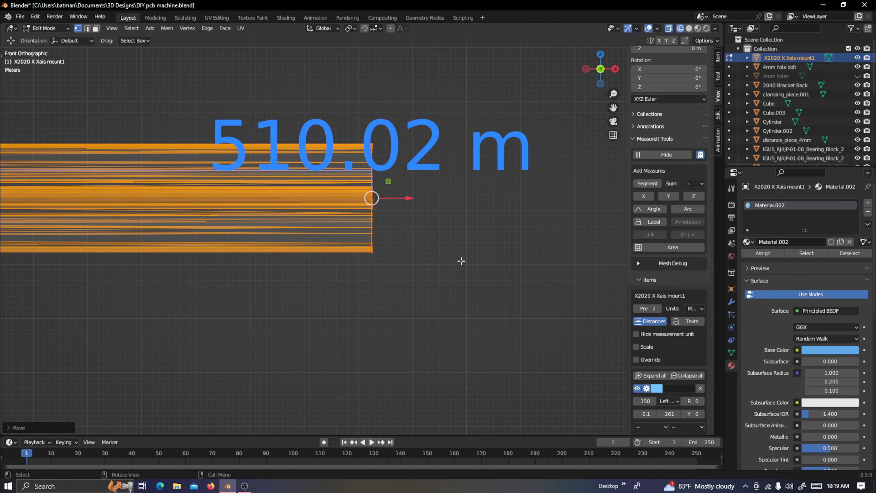
{"action": "scroll", "coordinate": [409, 235], "scroll_direction": "up", "scroll_amount": 2}
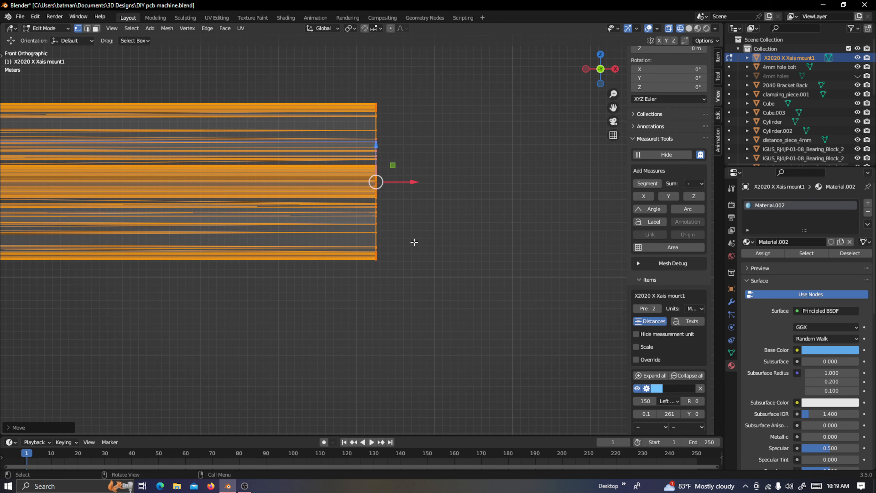
{"action": "scroll", "coordinate": [424, 242], "scroll_direction": "down", "scroll_amount": 2}
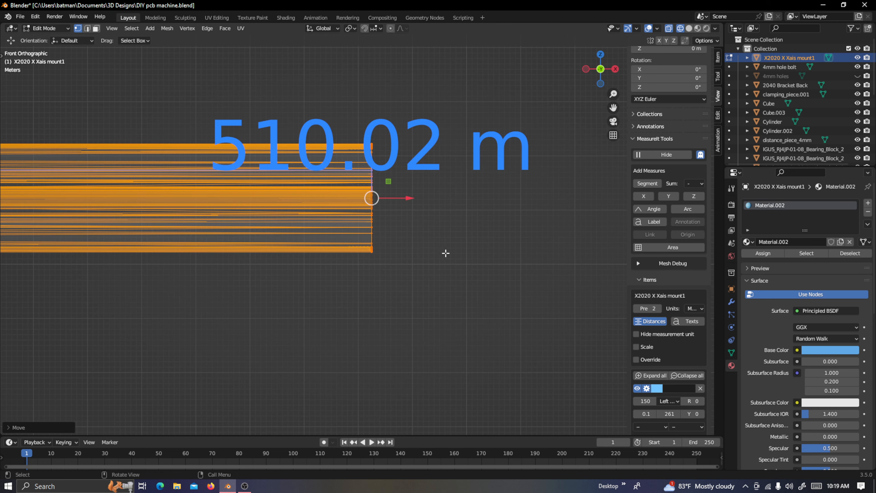
{"action": "left_click", "coordinate": [637, 389]}
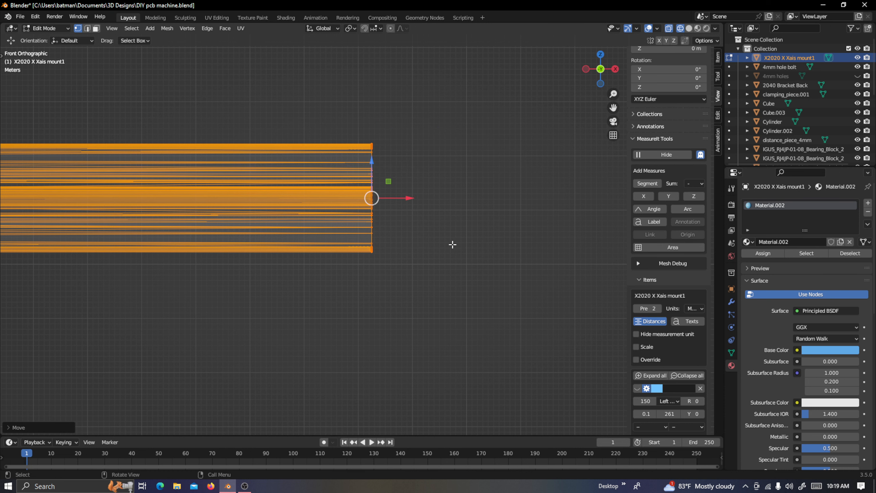
Return to Object Mode with material preview shading and set the X-axis 2020 extrusion's origin to its center of mass (volume)
{"action": "scroll", "coordinate": [452, 244], "scroll_direction": "down", "scroll_amount": 1}
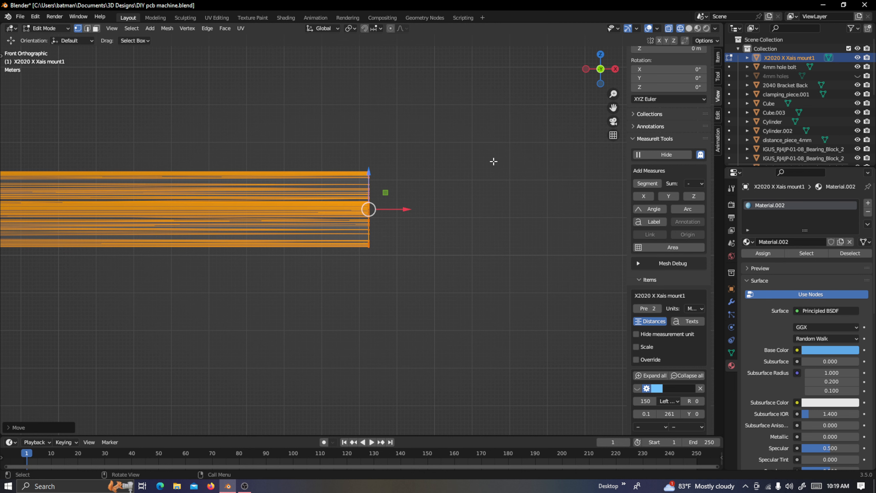
{"action": "key", "text": "Tab"}
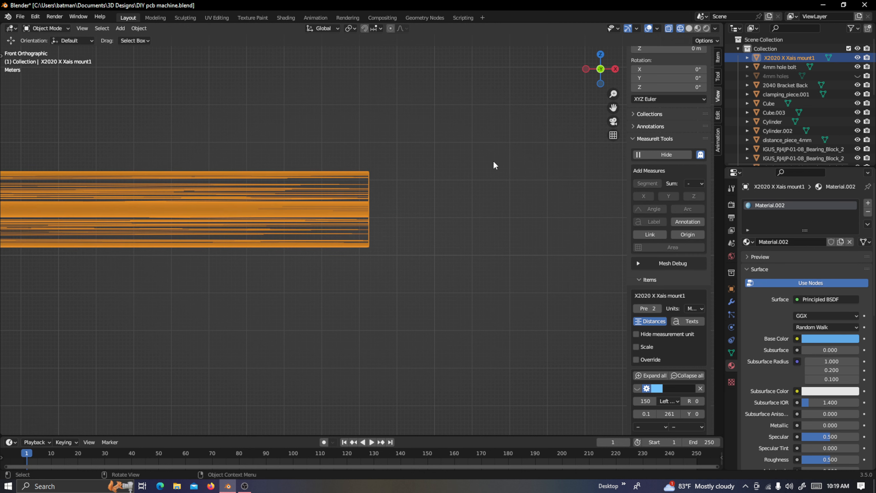
{"action": "left_click", "coordinate": [696, 29]}
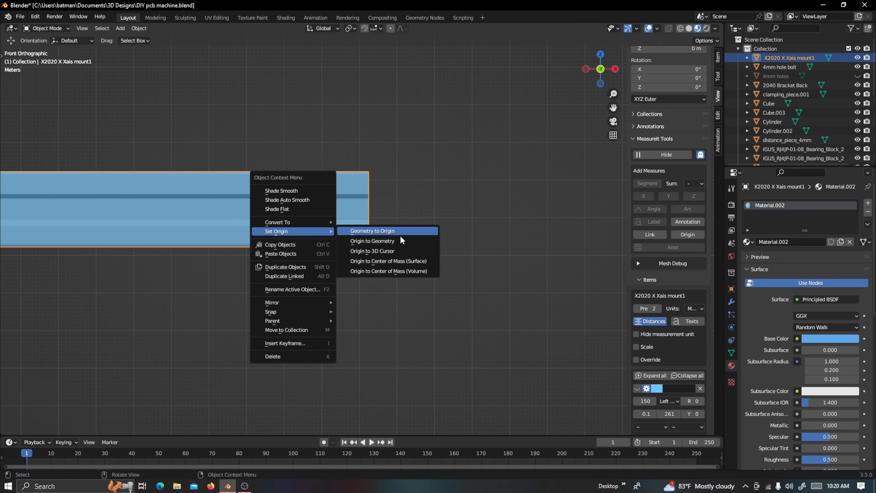
{"action": "left_click", "coordinate": [394, 268]}
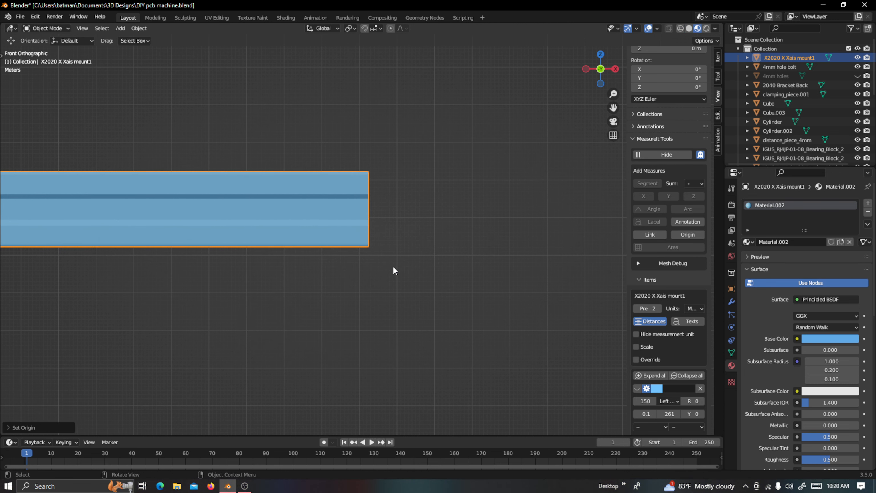
Hide all MeasureIt dimensions and move the X-axis extrusion along negative X to roughly center it across the two Z uprights
{"action": "scroll", "coordinate": [288, 228], "scroll_direction": "down", "scroll_amount": 3}
{"action": "scroll", "coordinate": [175, 232], "scroll_direction": "down", "scroll_amount": 3}
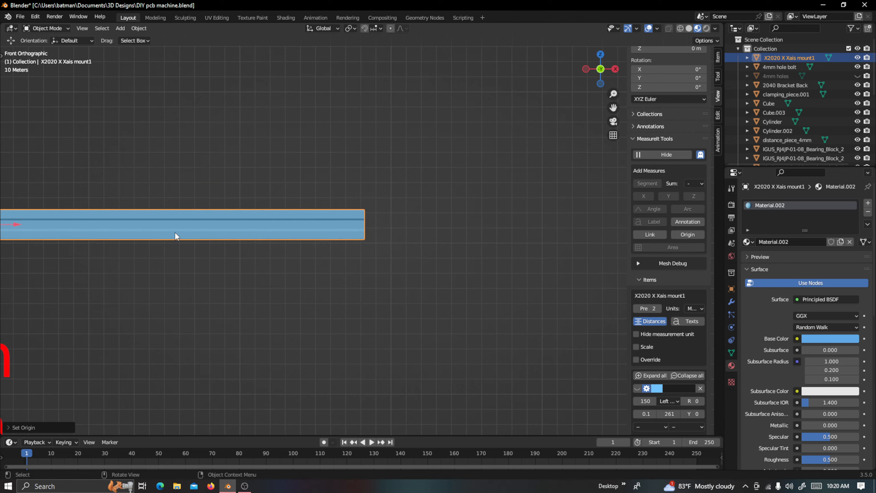
{"action": "scroll", "coordinate": [174, 231], "scroll_direction": "down", "scroll_amount": 2}
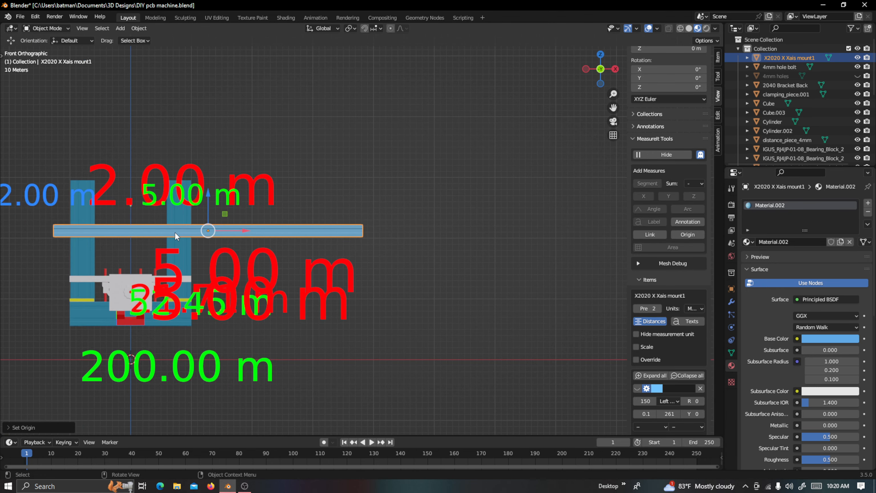
{"action": "left_click", "coordinate": [669, 154]}
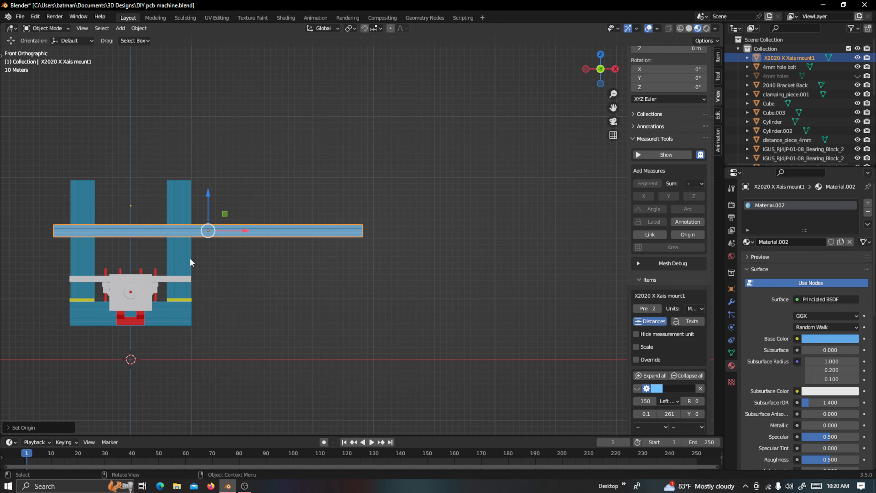
{"action": "left_click_drag", "start_coordinate": [240, 231], "coordinate": [165, 230]}
{"action": "left_click_drag", "start_coordinate": [613, 107], "coordinate": [795, 160]}
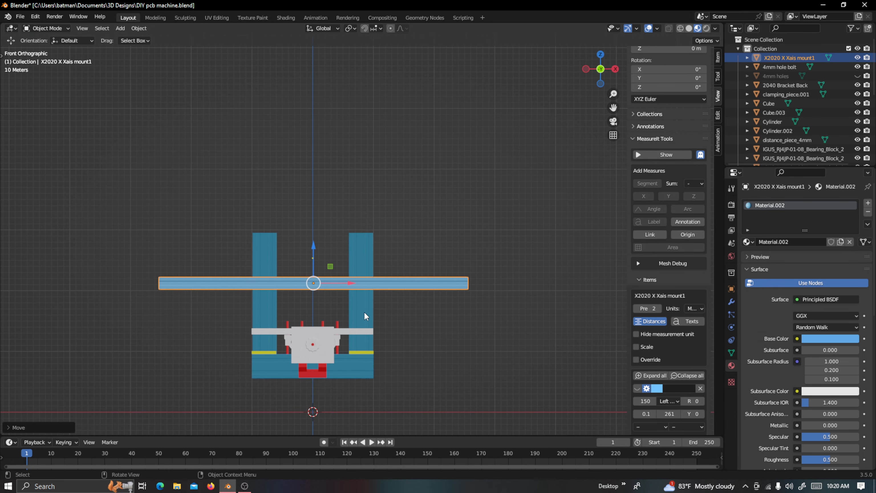
Fine-tune the X-axis extrusion's position along X so its origin sits on the vertical Z axis line
{"action": "scroll", "coordinate": [365, 310], "scroll_direction": "up", "scroll_amount": 2}
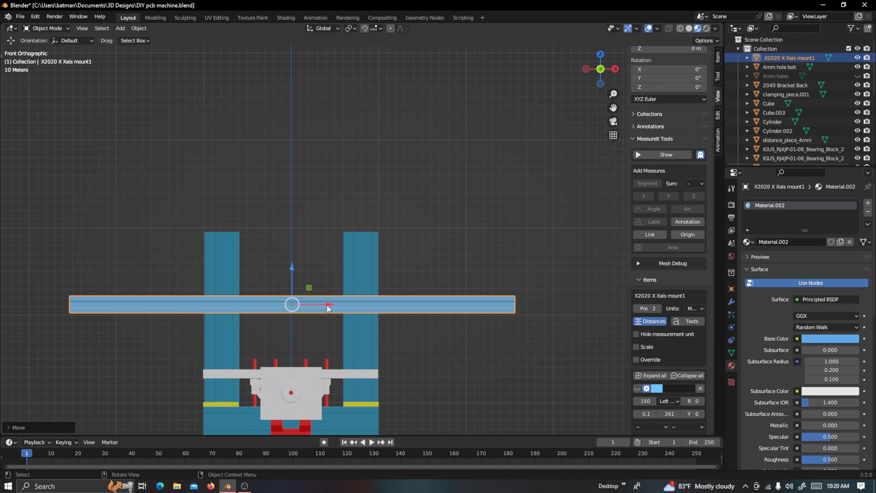
{"action": "left_click_drag", "start_coordinate": [328, 308], "coordinate": [326, 303]}
{"action": "scroll", "coordinate": [343, 317], "scroll_direction": "up", "scroll_amount": 3}
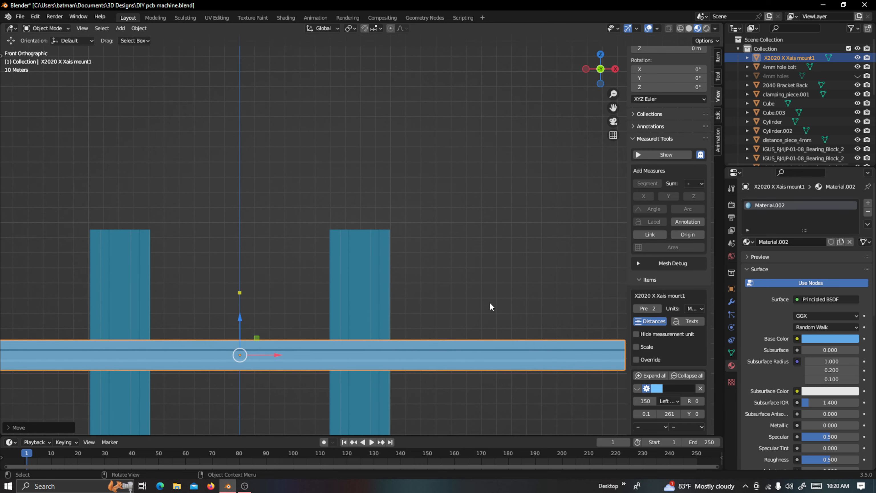
{"action": "left_click_drag", "start_coordinate": [613, 108], "coordinate": [602, 131]}
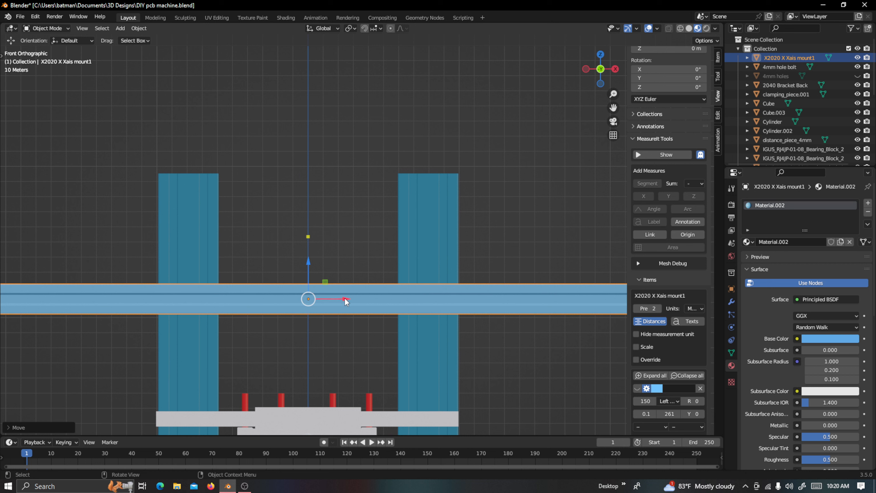
{"action": "left_click_drag", "start_coordinate": [346, 300], "coordinate": [344, 298]}
{"action": "scroll", "coordinate": [376, 292], "scroll_direction": "down", "scroll_amount": 2}
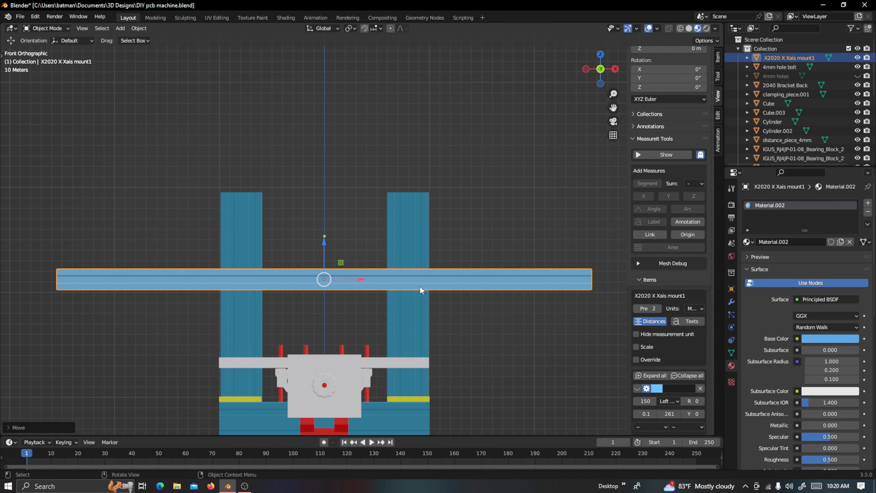
In top view, move the X-axis extrusion slightly along negative Y, away from the Z uprights
{"action": "key", "text": "KP_7"}
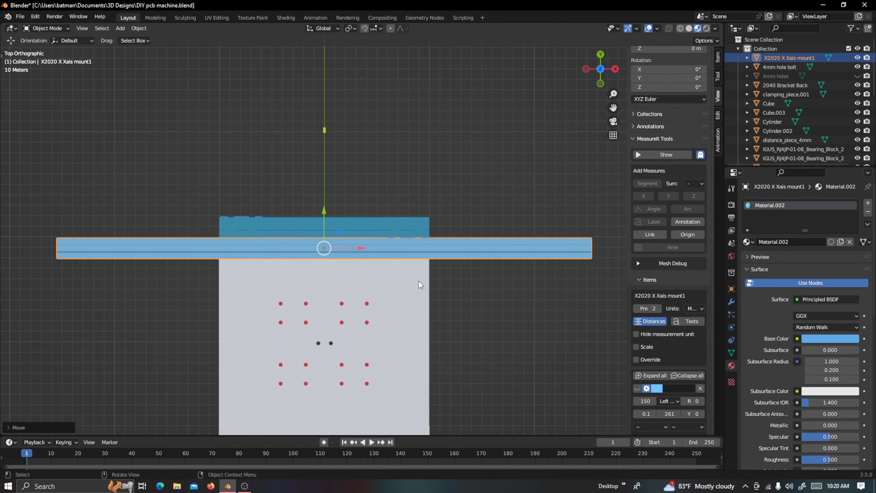
{"action": "scroll", "coordinate": [425, 252], "scroll_direction": "up", "scroll_amount": 3}
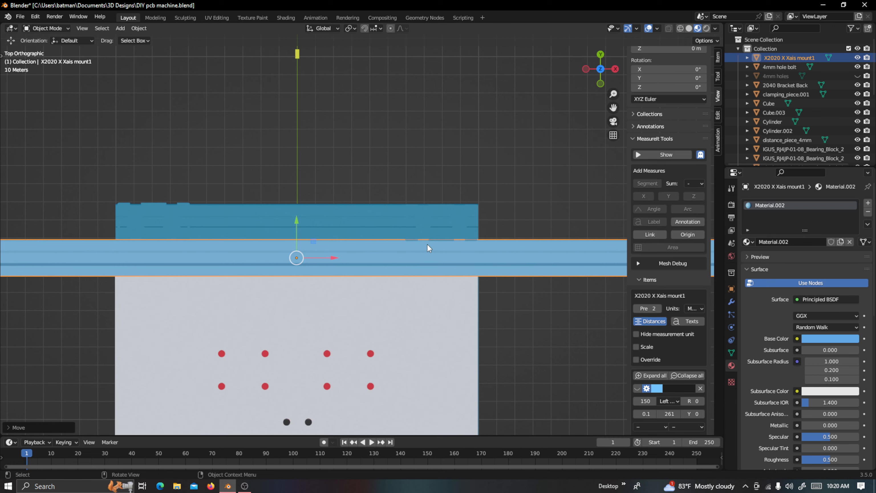
{"action": "scroll", "coordinate": [428, 248], "scroll_direction": "up", "scroll_amount": 1}
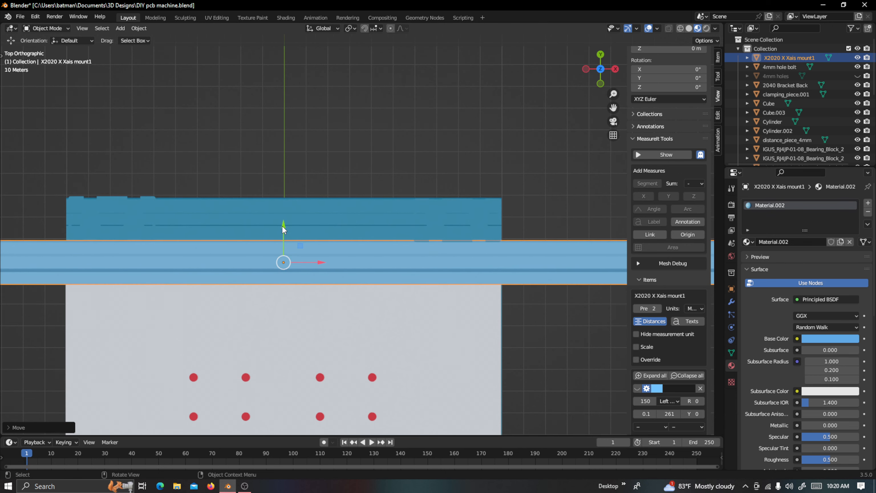
{"action": "left_click_drag", "start_coordinate": [283, 229], "coordinate": [293, 230]}
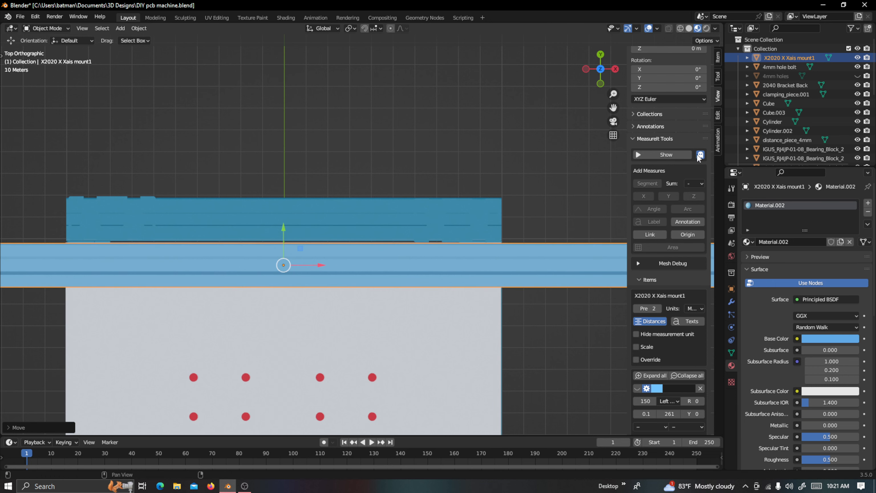
In wireframe shading, nudge the X-axis extrusion slightly along positive Y toward the uprights' front face
{"action": "left_click", "coordinate": [680, 29]}
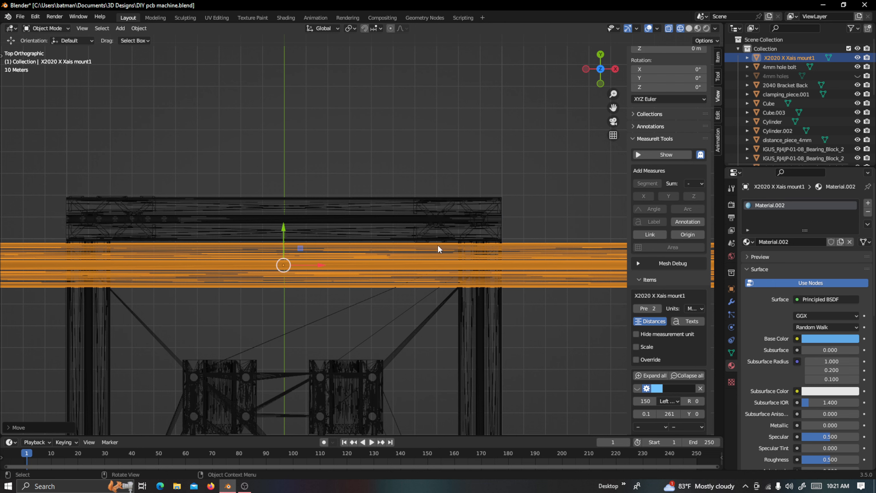
{"action": "scroll", "coordinate": [408, 239], "scroll_direction": "up", "scroll_amount": 2}
{"action": "scroll", "coordinate": [510, 261], "scroll_direction": "up", "scroll_amount": 1}
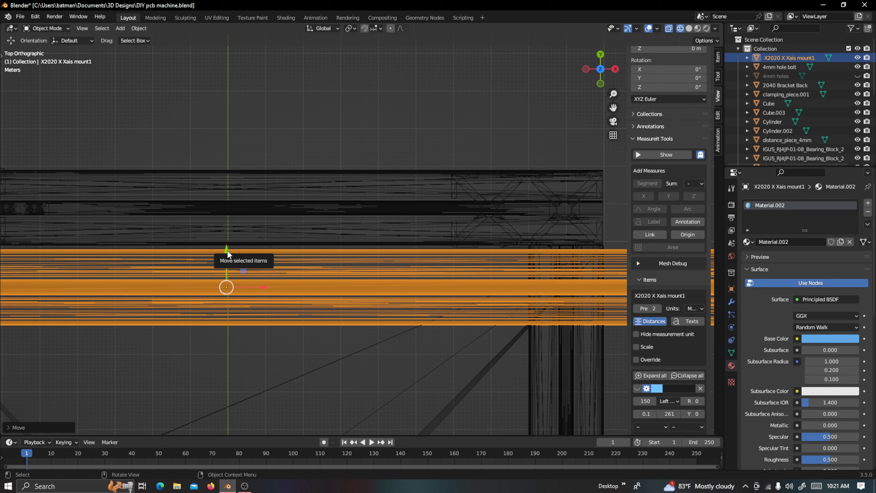
{"action": "left_click_drag", "start_coordinate": [227, 249], "coordinate": [228, 248]}
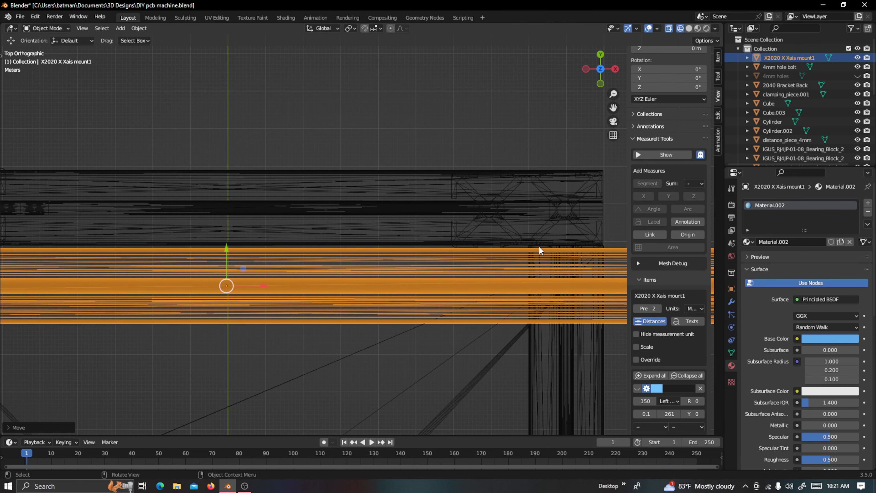
In right view with material preview shading, nudge the X-axis extrusion along positive Y until it is flush with the upright's front face
{"action": "left_click", "coordinate": [698, 28]}
{"action": "mouse_move", "coordinate": [590, 242]}
{"action": "middle_mouse_down"}
{"action": "mouse_move", "coordinate": [491, 157]}
{"action": "mouse_move", "coordinate": [493, 122]}
{"action": "mouse_move", "coordinate": [488, 128]}
{"action": "middle_mouse_up"}
{"action": "key", "text": "KP_3"}
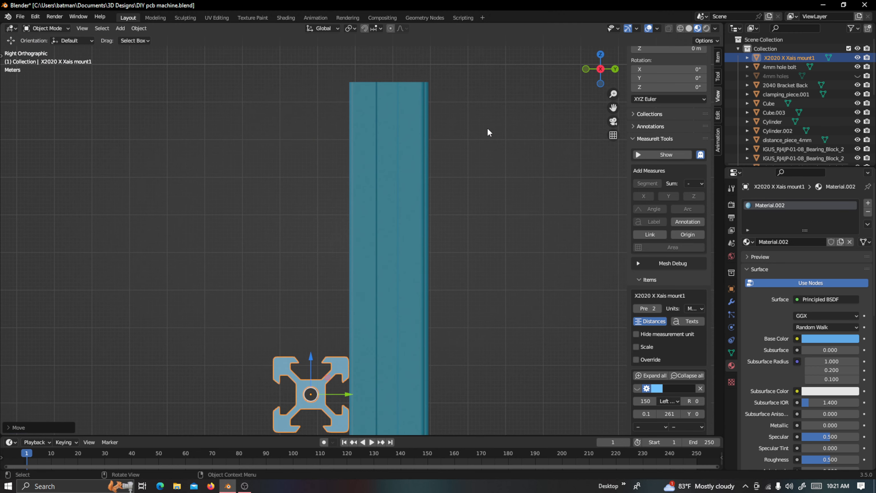
{"action": "left_click_drag", "start_coordinate": [614, 109], "coordinate": [598, 126]}
{"action": "scroll", "coordinate": [366, 355], "scroll_direction": "up", "scroll_amount": 3}
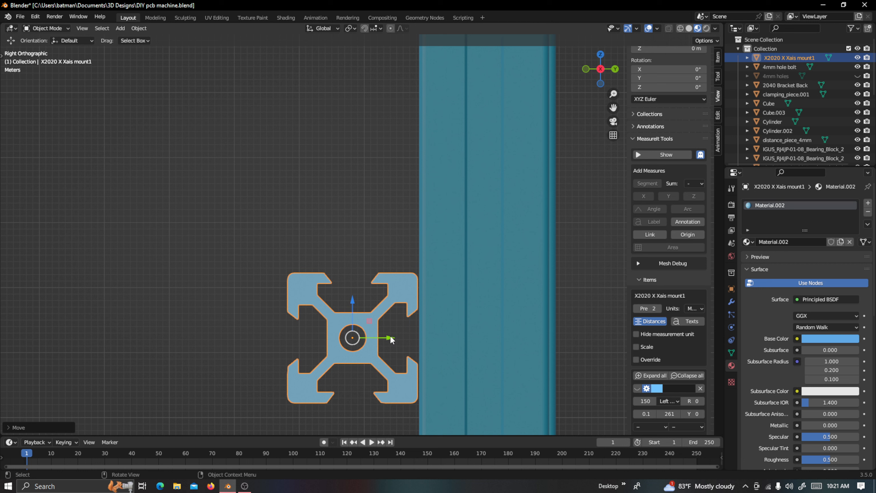
{"action": "left_click_drag", "start_coordinate": [391, 340], "coordinate": [393, 336]}
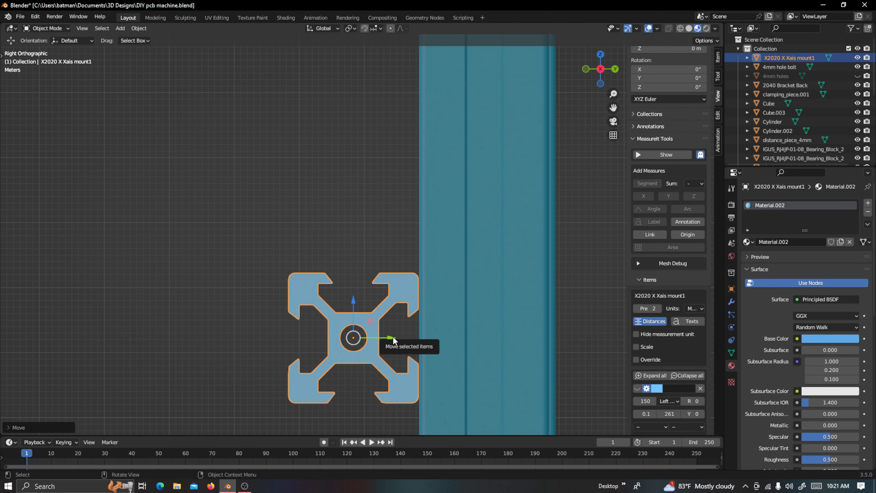
Examine the X-axis extrusion's placement against the Z uprights and the rest of the machine from several angles
{"action": "middle_click_drag", "start_coordinate": [403, 335], "coordinate": [424, 342]}
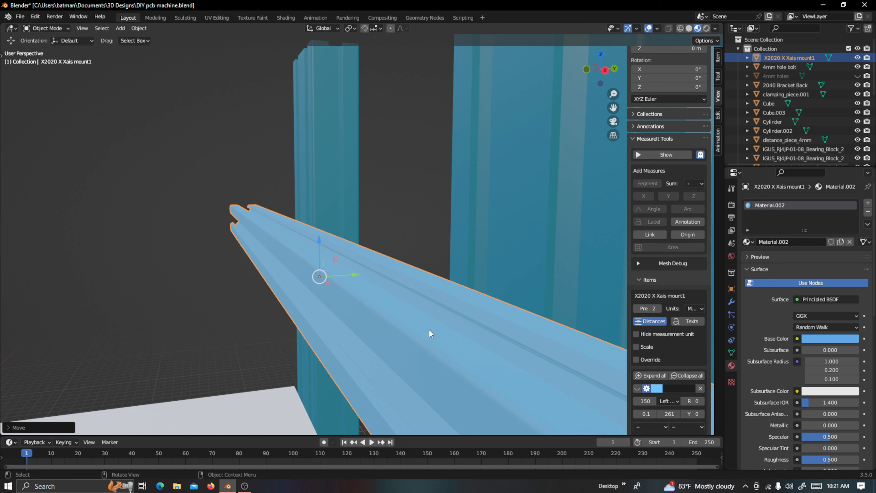
{"action": "scroll", "coordinate": [429, 330], "scroll_direction": "down", "scroll_amount": 2}
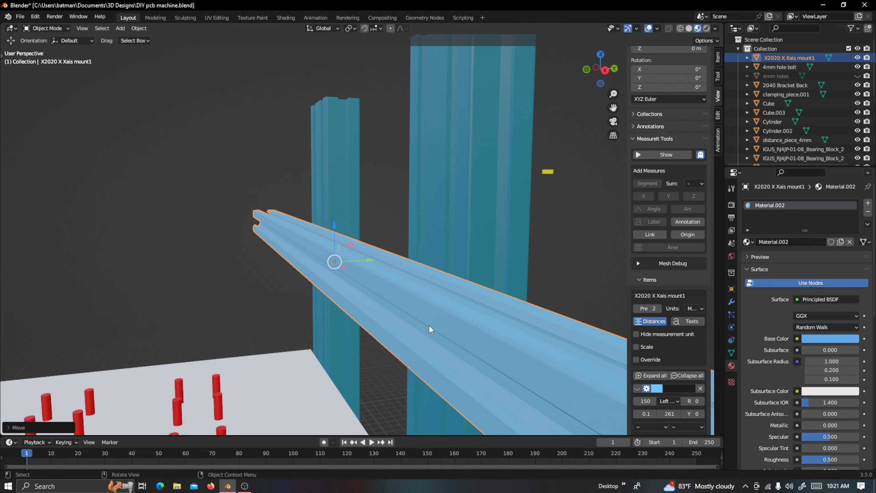
{"action": "scroll", "coordinate": [432, 330], "scroll_direction": "down", "scroll_amount": 2}
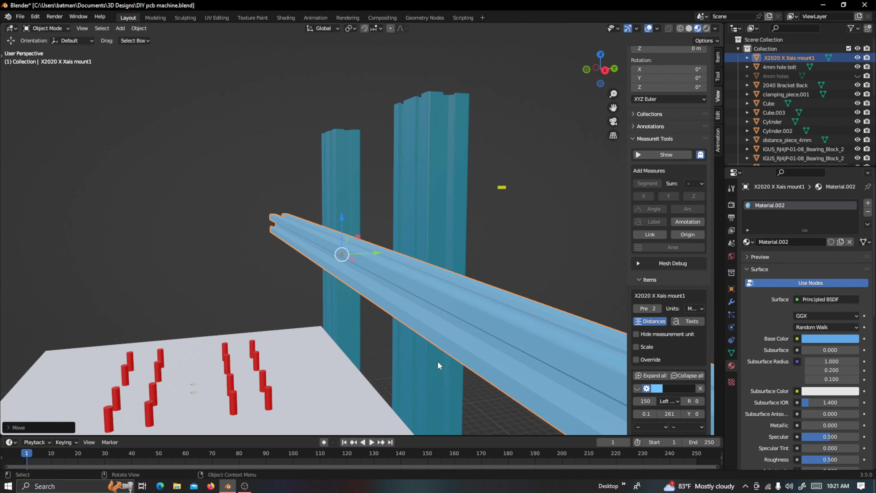
{"action": "middle_click_drag", "start_coordinate": [440, 350], "coordinate": [507, 342]}
{"action": "middle_click_drag", "start_coordinate": [455, 334], "coordinate": [421, 380]}
{"action": "scroll", "coordinate": [495, 371], "scroll_direction": "up", "scroll_amount": 3}
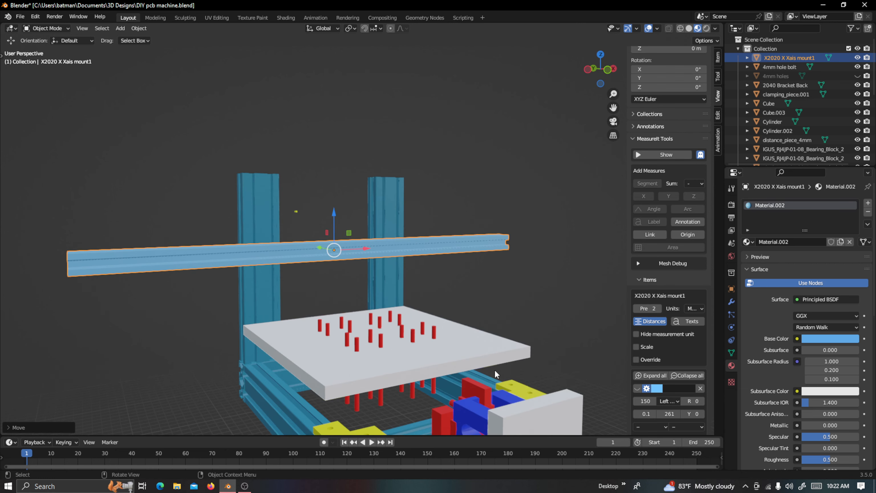
{"action": "left_click_drag", "start_coordinate": [614, 108], "coordinate": [550, 50]}
Inspect the PCB plate, the front frame extrusion and the red Y axis plate, including the plate's holes and slot from below
{"action": "left_click", "coordinate": [395, 293]}
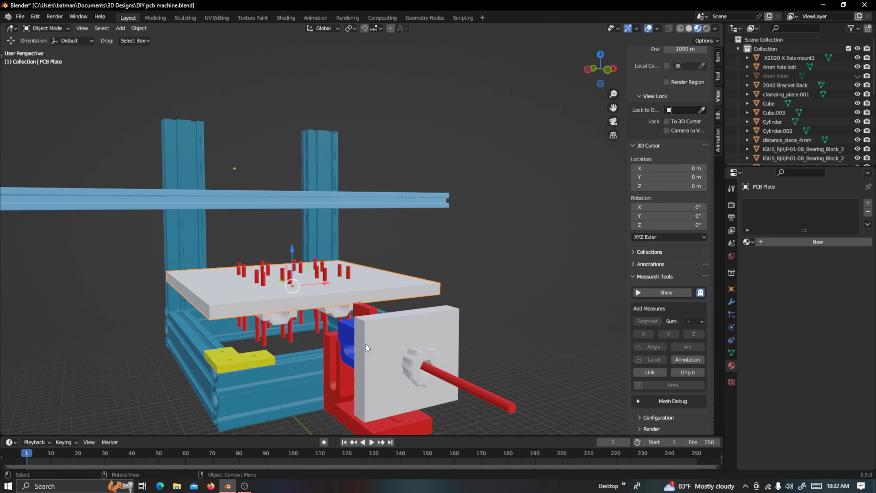
{"action": "middle_click_drag", "start_coordinate": [365, 344], "coordinate": [381, 342]}
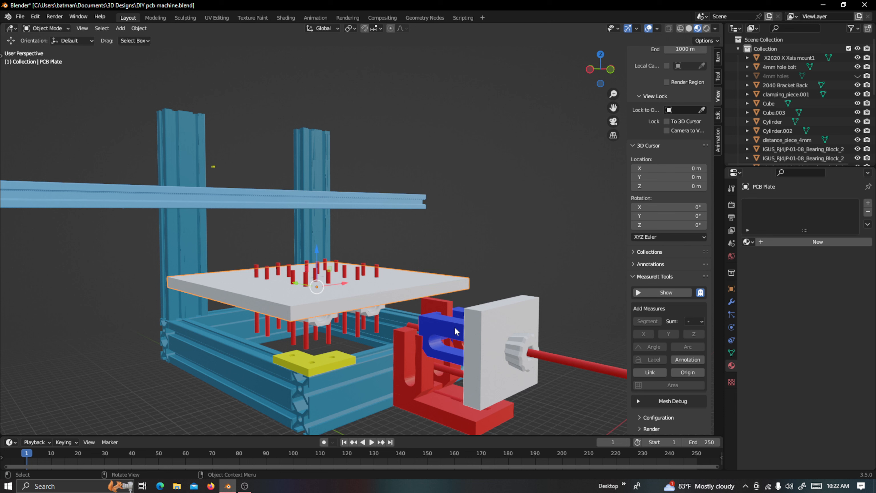
{"action": "left_click", "coordinate": [457, 331]}
{"action": "middle_click_drag", "start_coordinate": [538, 357], "coordinate": [274, 404]}
{"action": "left_click", "coordinate": [290, 365]}
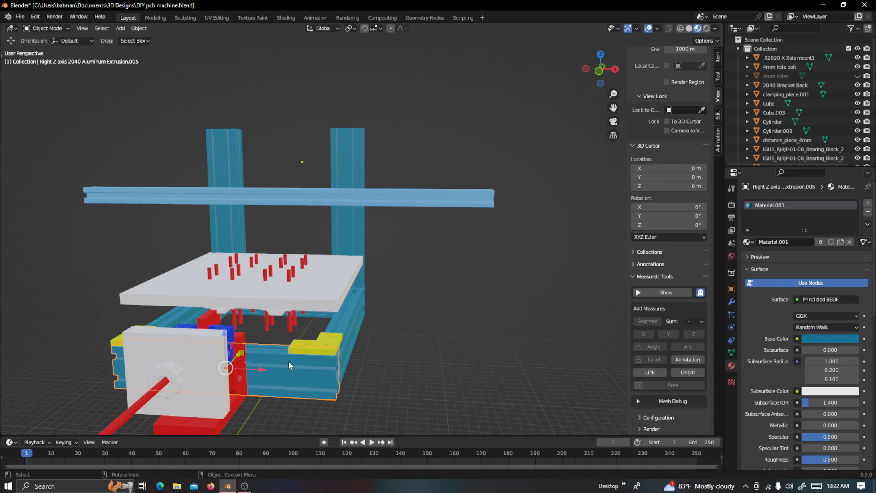
{"action": "middle_click_drag", "start_coordinate": [294, 377], "coordinate": [327, 312]}
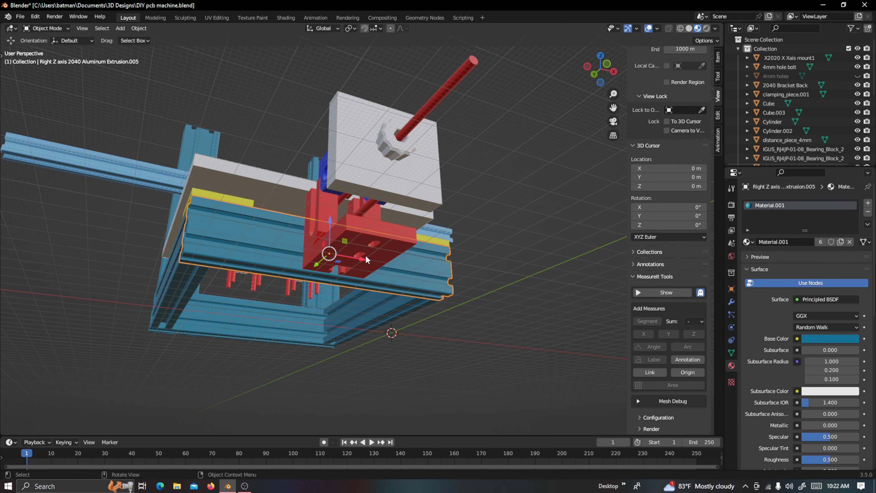
{"action": "scroll", "coordinate": [365, 255], "scroll_direction": "up", "scroll_amount": 5}
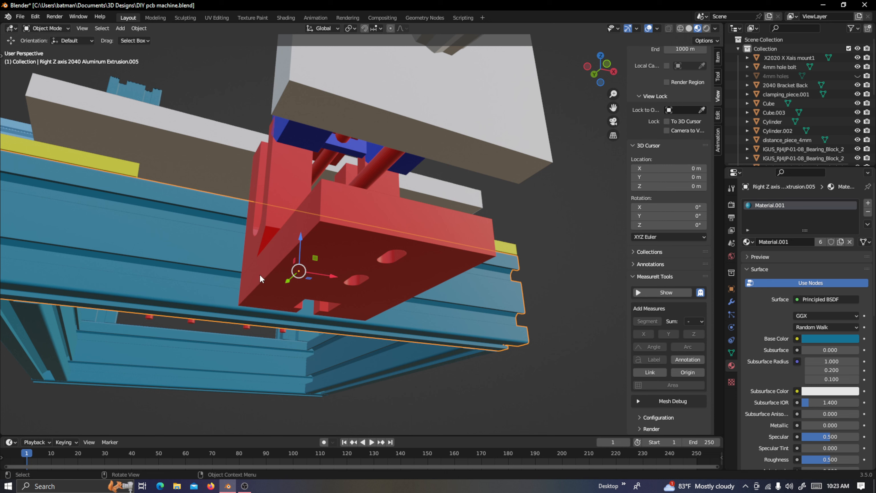
{"action": "left_click", "coordinate": [413, 261]}
{"action": "middle_click_drag", "start_coordinate": [423, 273], "coordinate": [403, 279]}
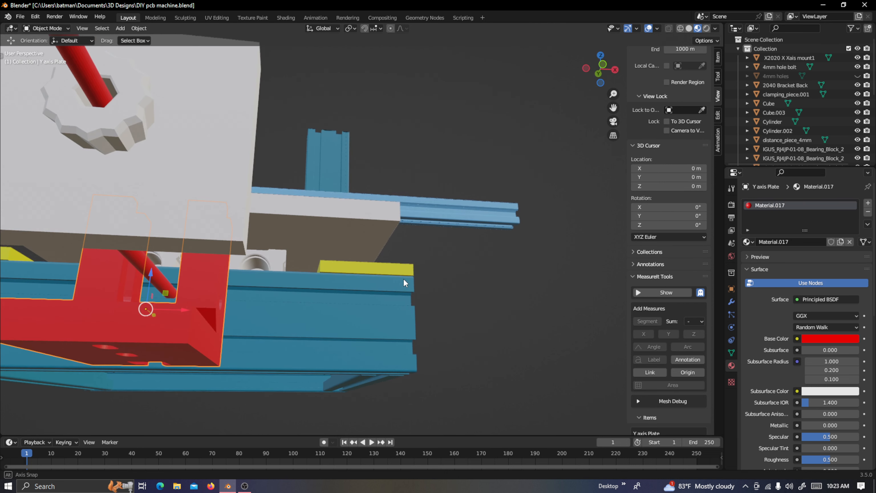
{"action": "middle_click_drag", "start_coordinate": [194, 334], "coordinate": [292, 247]}
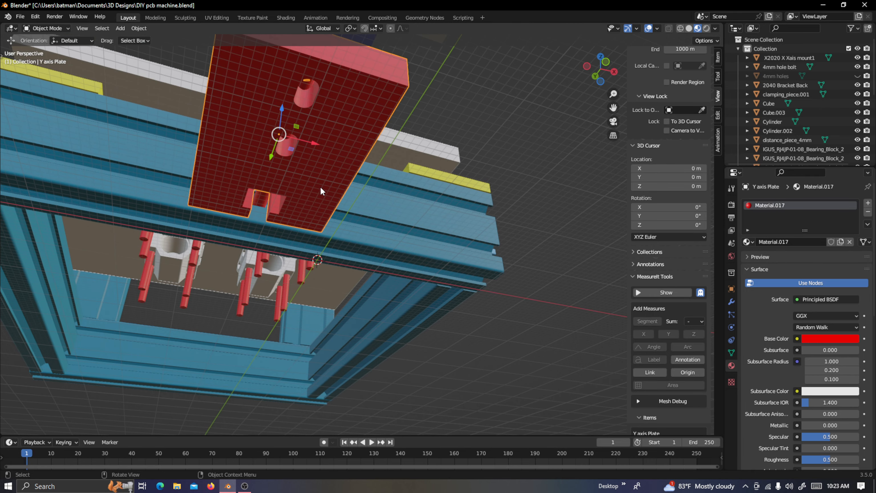
{"action": "middle_click_drag", "start_coordinate": [320, 192], "coordinate": [389, 209]}
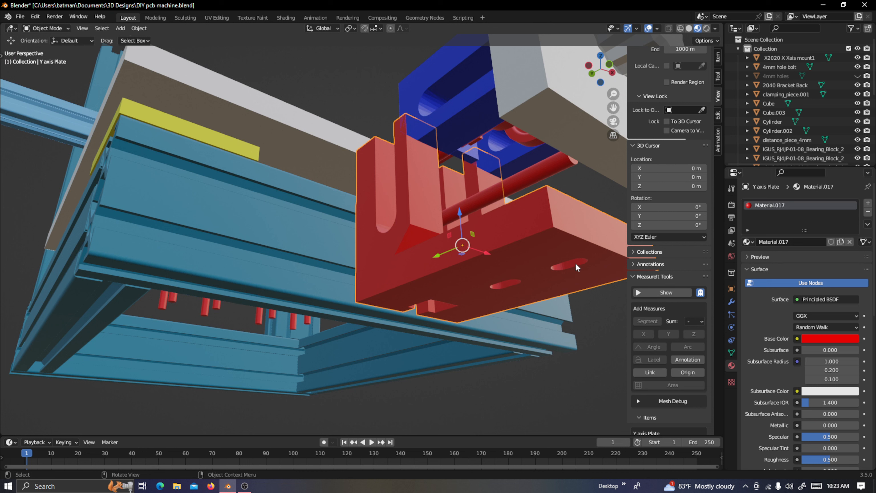
{"action": "middle_click_drag", "start_coordinate": [422, 280], "coordinate": [394, 285]}
{"action": "middle_click_drag", "start_coordinate": [315, 258], "coordinate": [324, 272]}
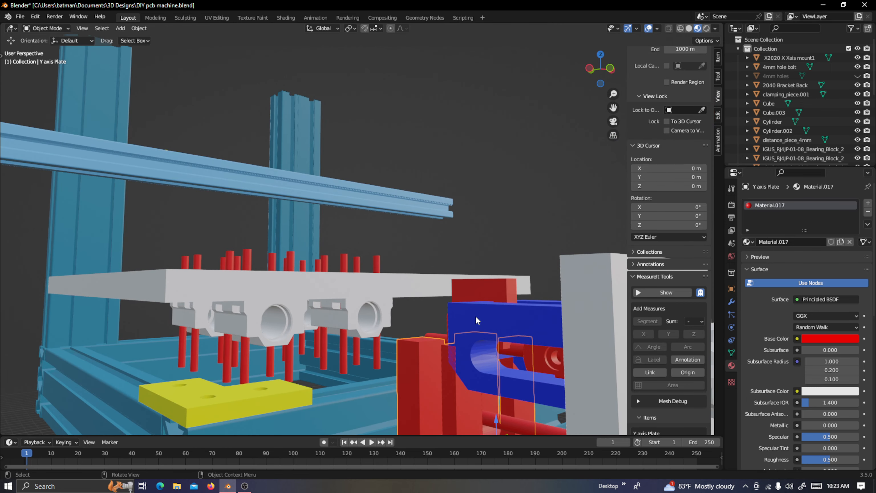
Select the 4 mm distance piece beneath the PCB plate and examine its position from the front, below and above the plate
{"action": "middle_click_drag", "start_coordinate": [366, 315], "coordinate": [319, 324]}
{"action": "left_click_drag", "start_coordinate": [617, 110], "coordinate": [784, 62]}
{"action": "middle_click_drag", "start_coordinate": [481, 300], "coordinate": [461, 299]}
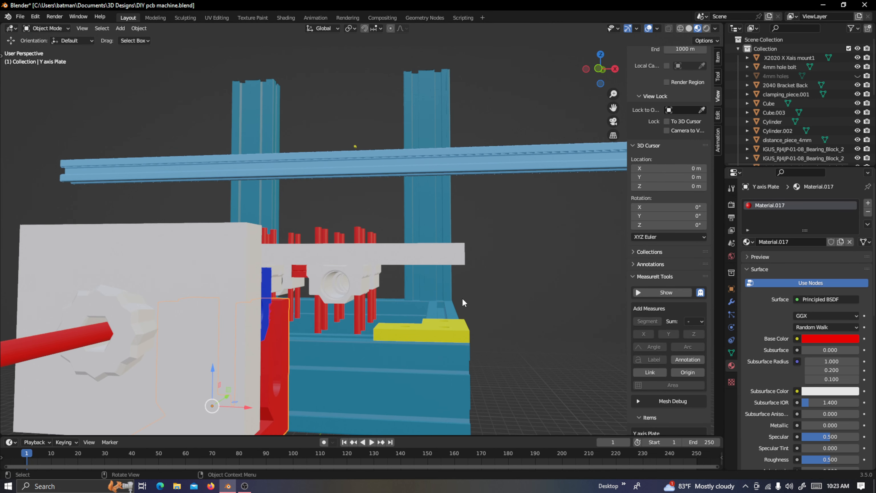
{"action": "left_click", "coordinate": [302, 268]}
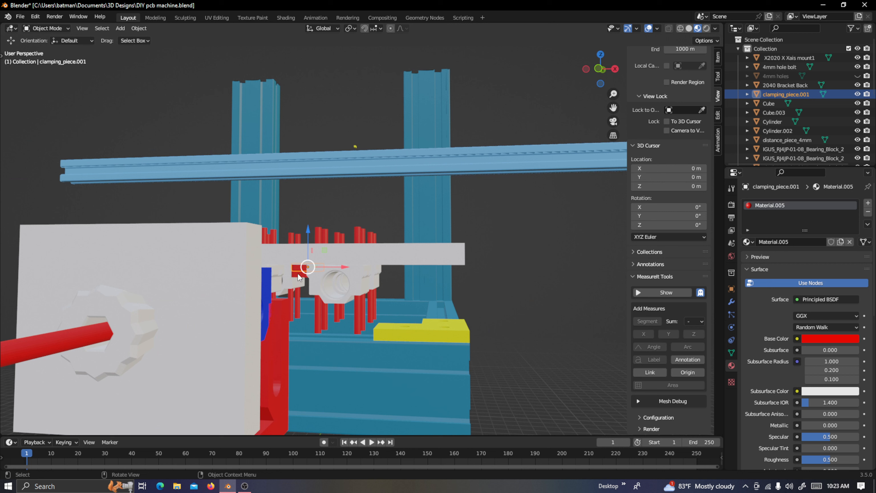
{"action": "left_click", "coordinate": [299, 276]}
{"action": "key", "text": "KP_Decimal"}
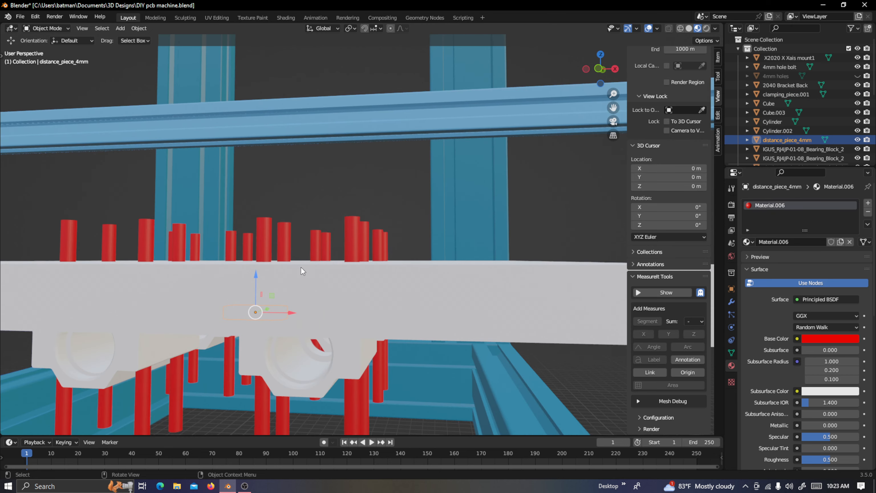
{"action": "middle_click_drag", "start_coordinate": [261, 317], "coordinate": [271, 309]}
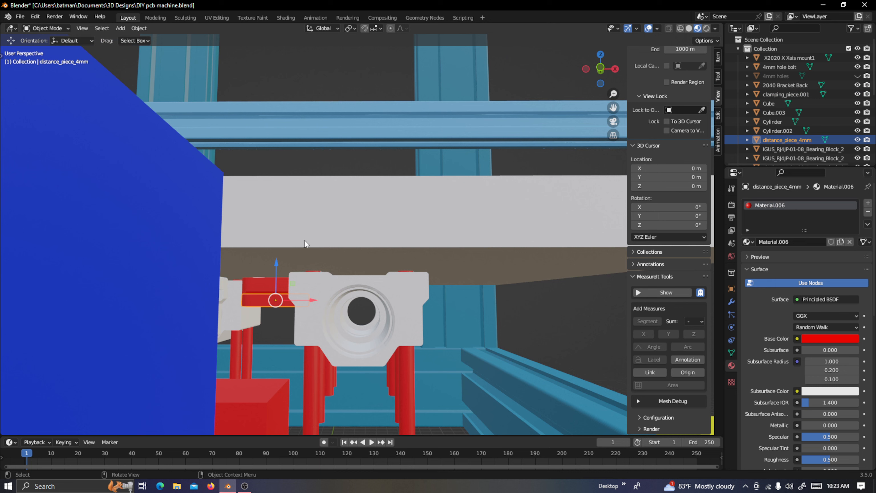
{"action": "middle_click_drag", "start_coordinate": [303, 236], "coordinate": [303, 304]}
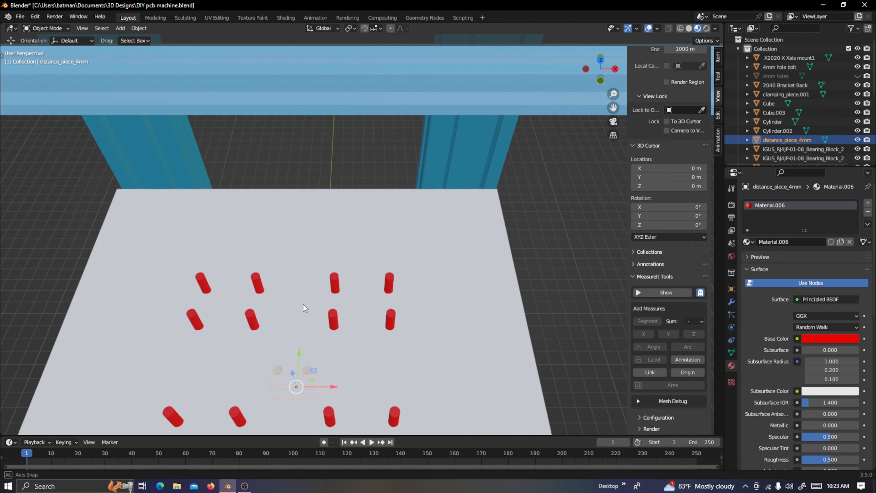
{"action": "left_click_drag", "start_coordinate": [611, 109], "coordinate": [624, 7]}
{"action": "scroll", "coordinate": [283, 312], "scroll_direction": "up", "scroll_amount": 2}
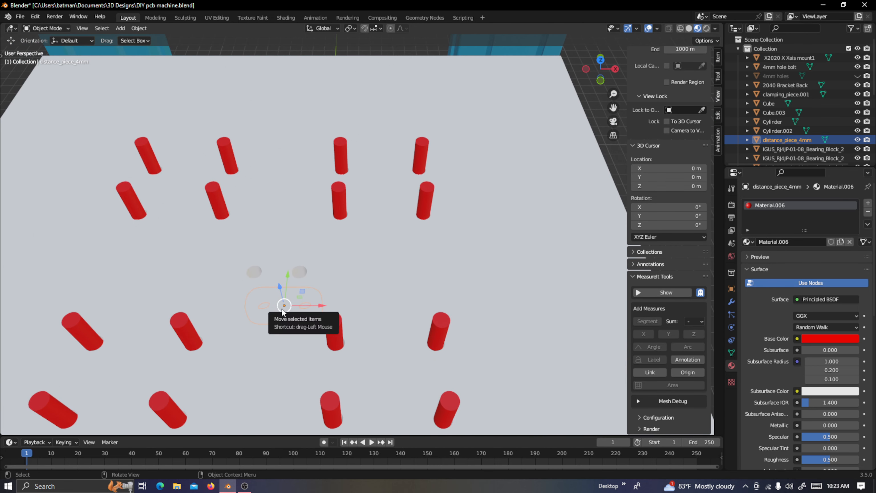
Inspect the stacked clamping piece and distance piece between the bearing blocks up close, then the frame's rear corner
{"action": "middle_click_drag", "start_coordinate": [284, 312], "coordinate": [308, 314]}
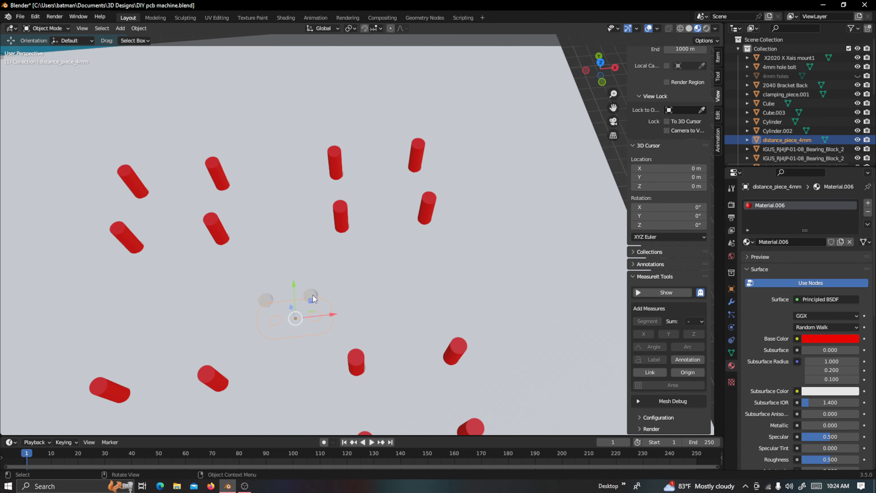
{"action": "scroll", "coordinate": [314, 302], "scroll_direction": "up", "scroll_amount": 1}
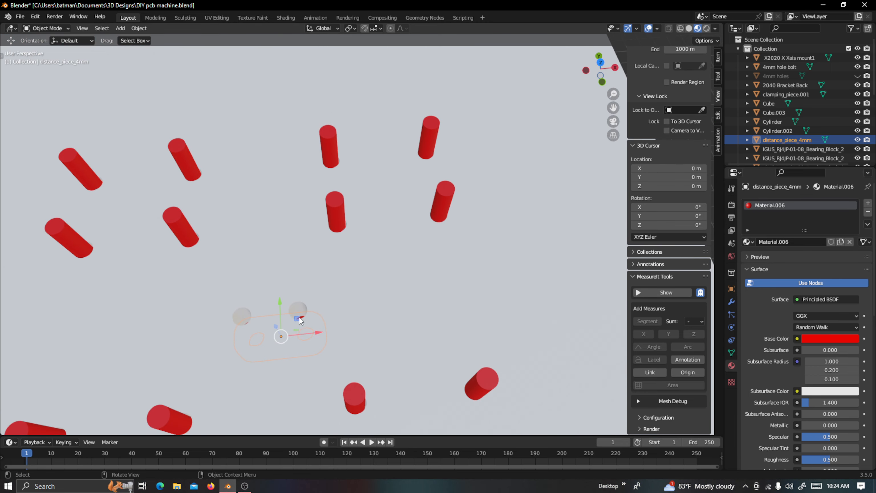
{"action": "middle_click_drag", "start_coordinate": [298, 314], "coordinate": [351, 261]}
{"action": "scroll", "coordinate": [325, 224], "scroll_direction": "up", "scroll_amount": 4}
{"action": "scroll", "coordinate": [325, 225], "scroll_direction": "up", "scroll_amount": 4}
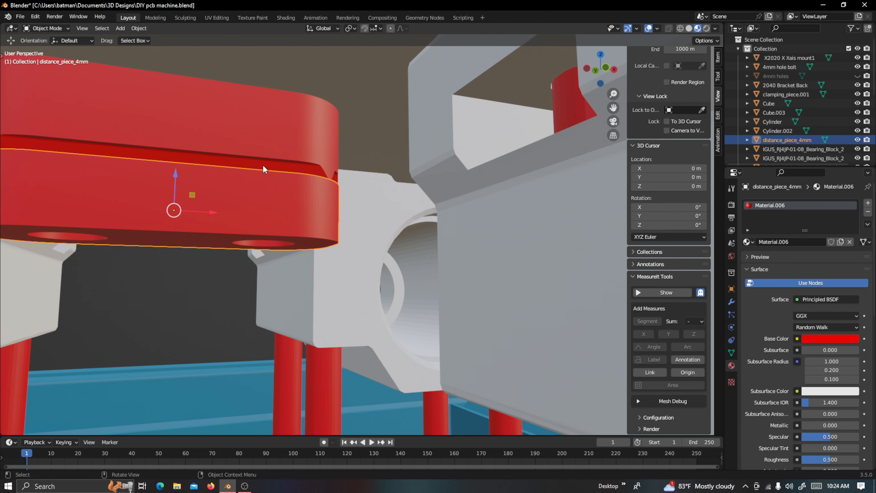
{"action": "scroll", "coordinate": [286, 169], "scroll_direction": "up", "scroll_amount": 2}
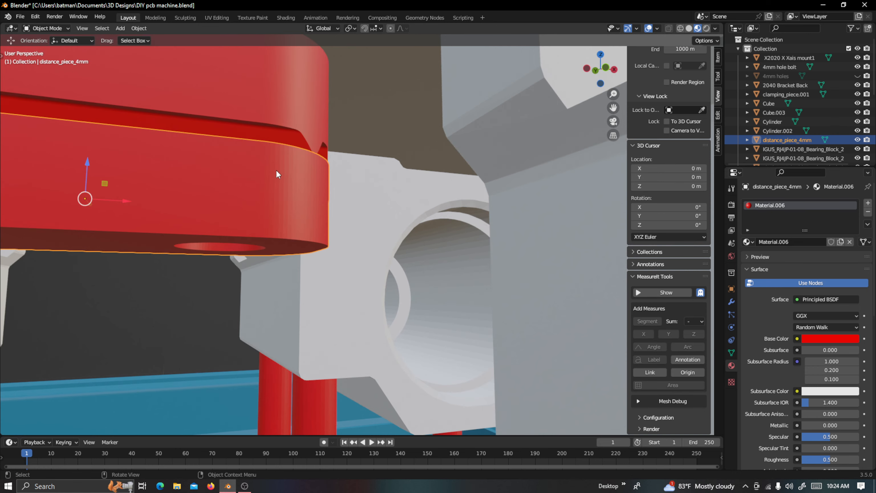
{"action": "scroll", "coordinate": [275, 171], "scroll_direction": "down", "scroll_amount": 3}
{"action": "scroll", "coordinate": [271, 181], "scroll_direction": "down", "scroll_amount": 4}
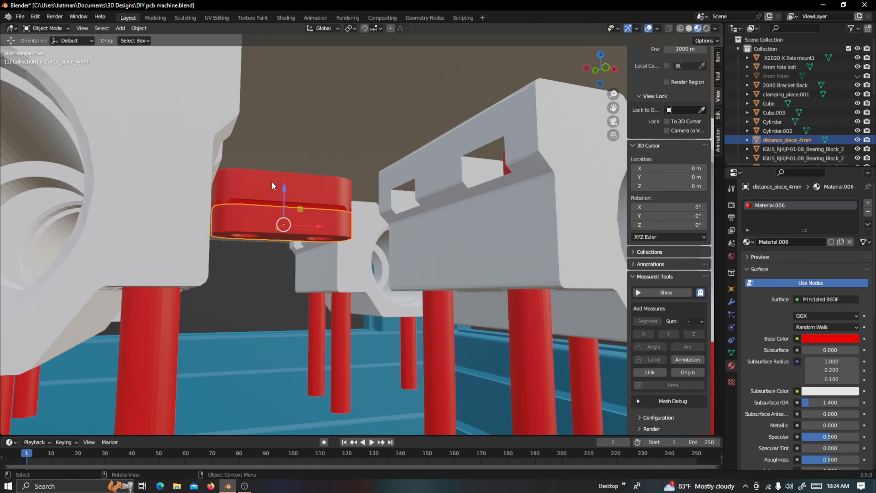
{"action": "scroll", "coordinate": [274, 195], "scroll_direction": "down", "scroll_amount": 3}
{"action": "scroll", "coordinate": [298, 204], "scroll_direction": "down", "scroll_amount": 3}
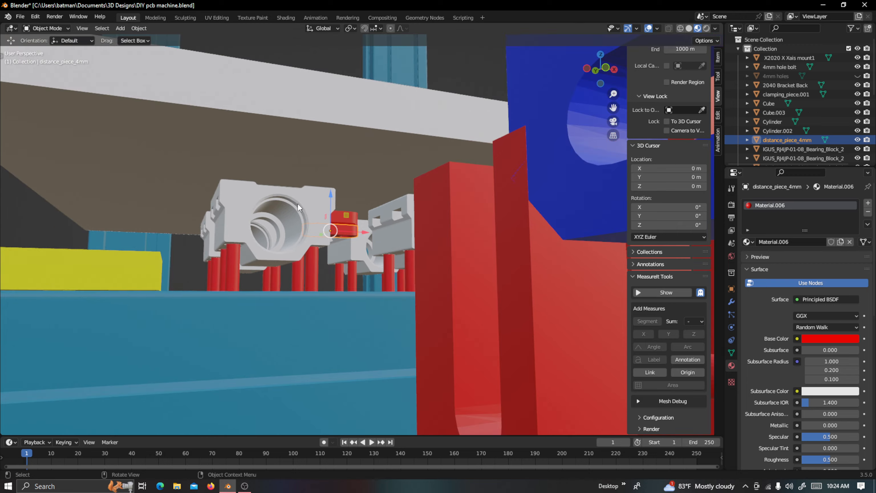
{"action": "middle_click_drag", "start_coordinate": [317, 208], "coordinate": [288, 225]}
{"action": "middle_click_drag", "start_coordinate": [406, 209], "coordinate": [583, 313]}
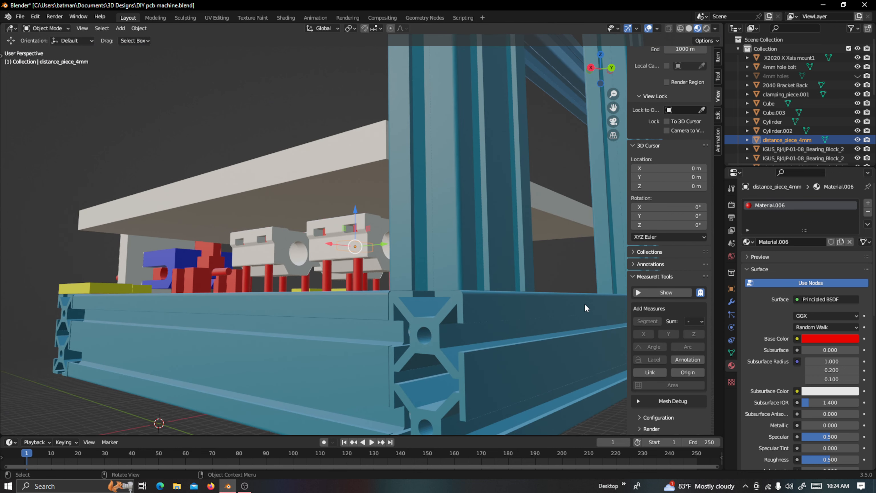
{"action": "scroll", "coordinate": [586, 296], "scroll_direction": "down", "scroll_amount": 2}
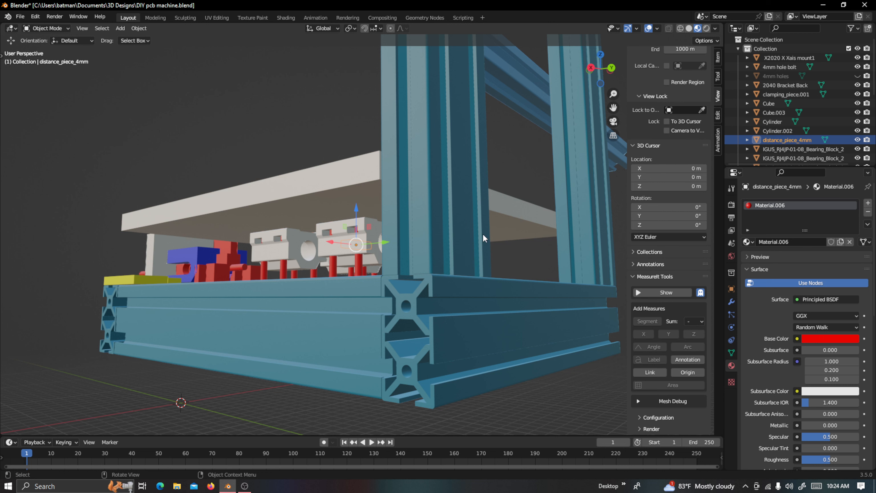
Select the PCB plate and nudge it along negative Y, away from the Z uprights
{"action": "left_click", "coordinate": [520, 218]}
{"action": "mouse_move", "coordinate": [385, 227]}
{"action": "left_mouse_down"}
{"action": "mouse_move", "coordinate": [373, 223]}
{"action": "mouse_move", "coordinate": [414, 221]}
{"action": "mouse_move", "coordinate": [374, 220]}
{"action": "left_mouse_up"}
{"action": "scroll", "coordinate": [519, 254], "scroll_direction": "down", "scroll_amount": 1}
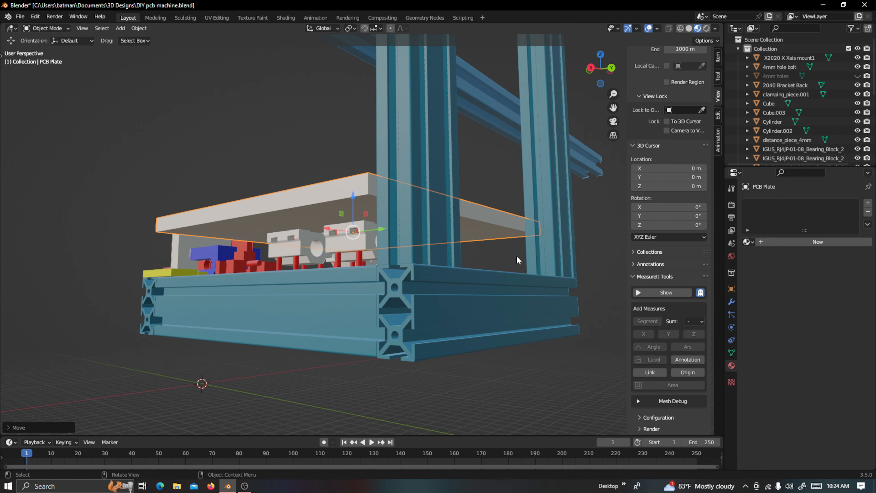
{"action": "middle_click_drag", "start_coordinate": [514, 260], "coordinate": [526, 279]}
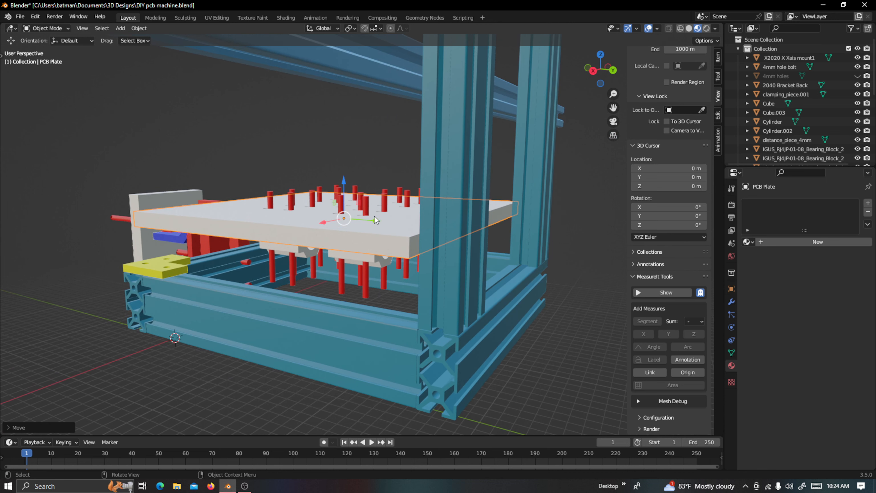
Try moving the PCB plate about 4.4 m along positive Y toward the uprights, and undo that move
{"action": "key", "text": "g"}
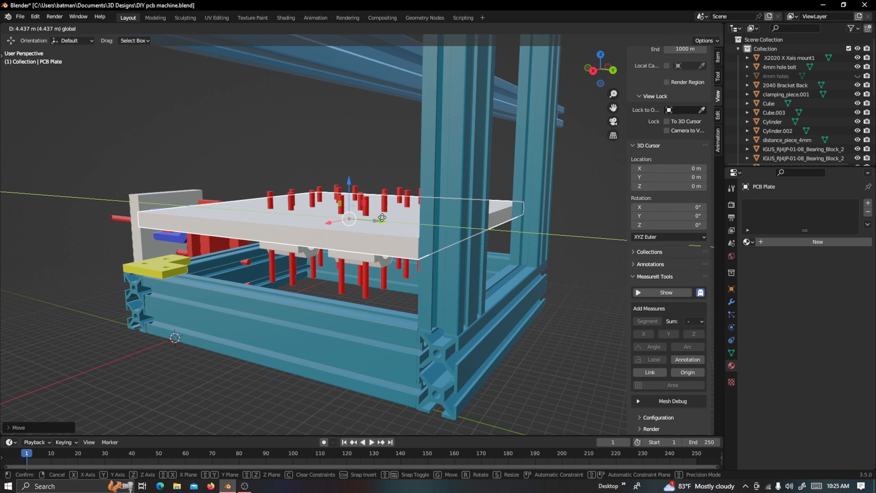
{"action": "left_click", "coordinate": [382, 217]}
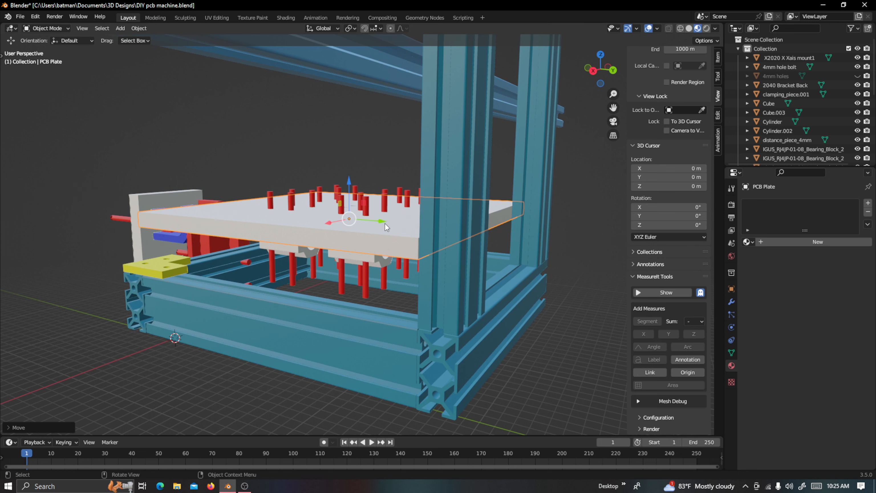
{"action": "key", "text": "ctrl+z"}
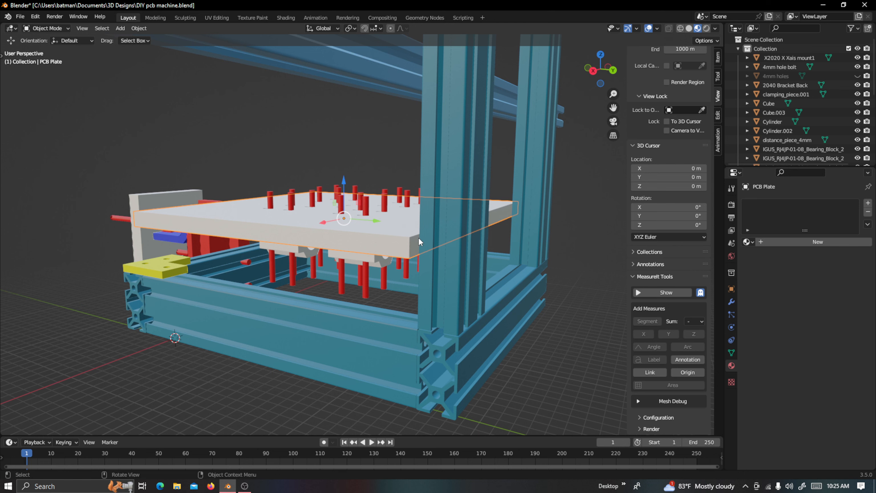
Examine the PCB plate's clearance to the Z uprights and the whole frame from the rear and both sides
{"action": "middle_click_drag", "start_coordinate": [441, 265], "coordinate": [485, 258]}
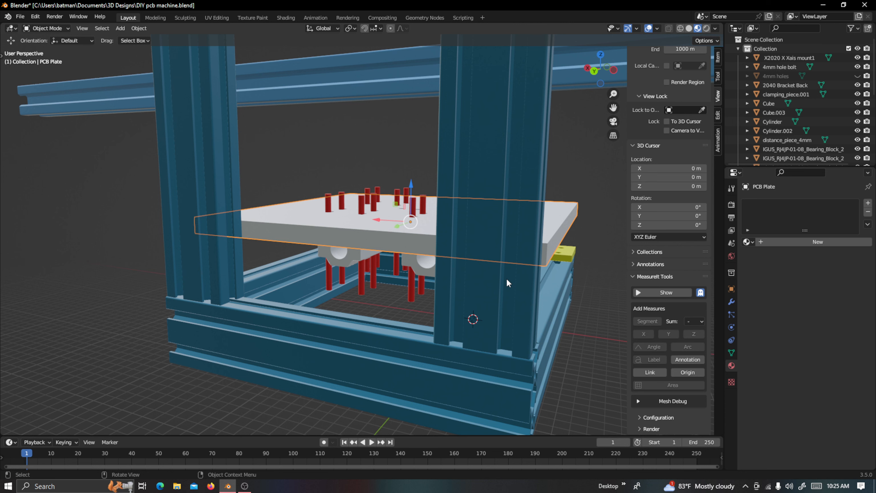
{"action": "middle_click_drag", "start_coordinate": [542, 276], "coordinate": [519, 273]}
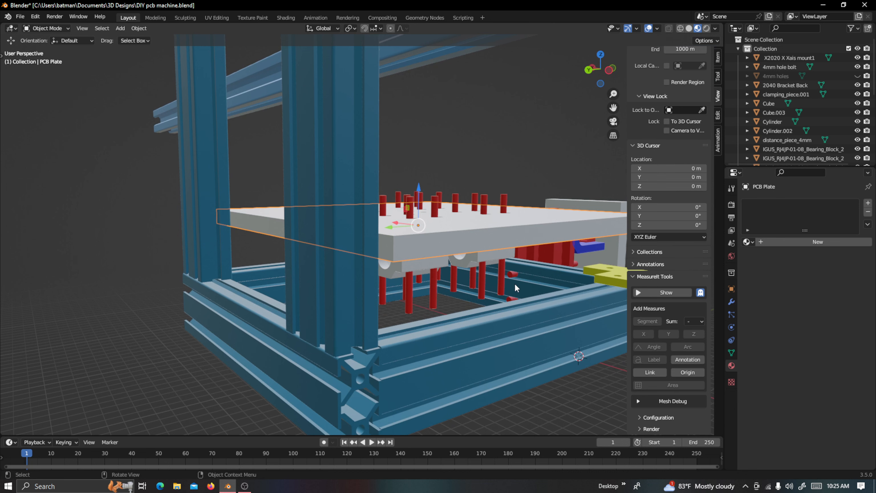
{"action": "middle_click_drag", "start_coordinate": [526, 283], "coordinate": [497, 276]}
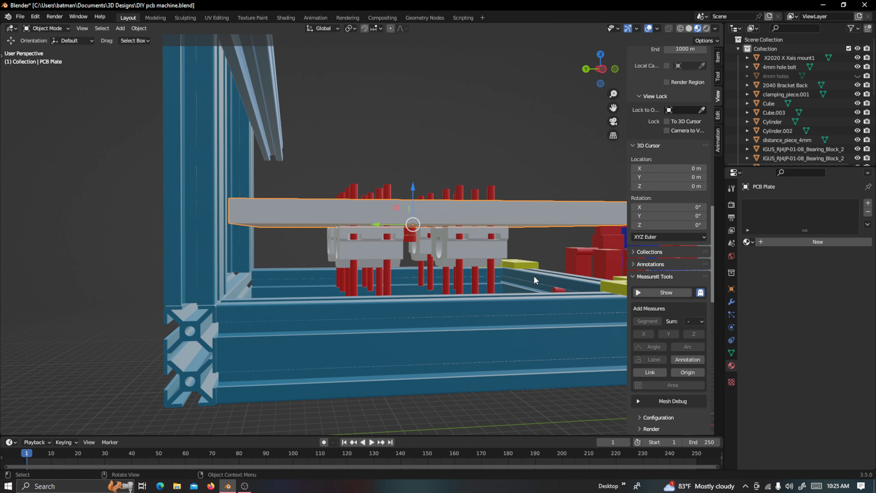
{"action": "middle_click_drag", "start_coordinate": [346, 298], "coordinate": [437, 320]}
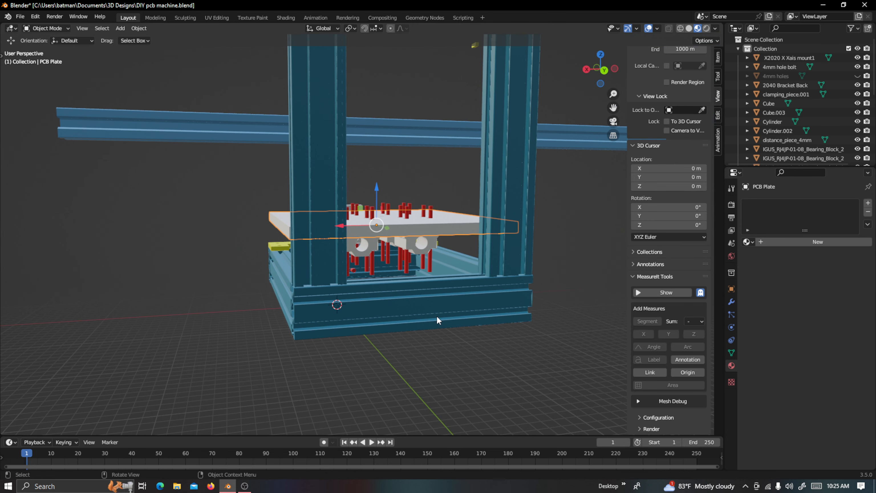
{"action": "scroll", "coordinate": [437, 320], "scroll_direction": "down", "scroll_amount": 4}
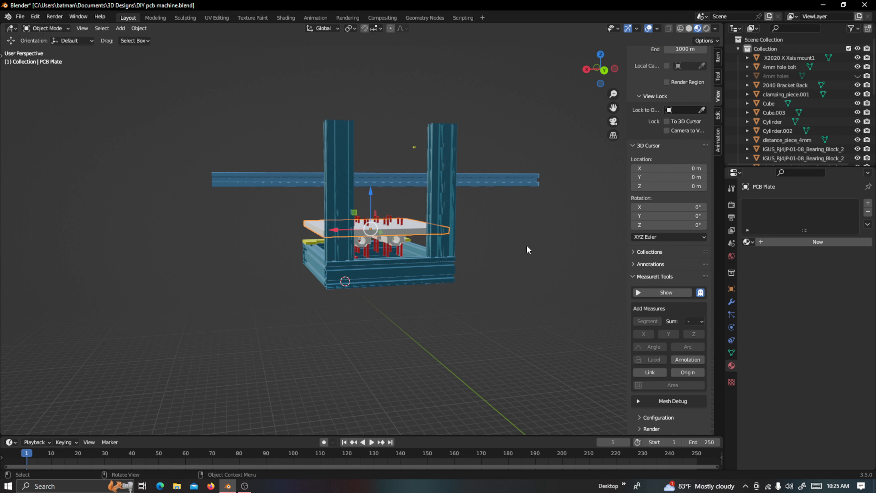
{"action": "middle_click_drag", "start_coordinate": [441, 267], "coordinate": [519, 265]}
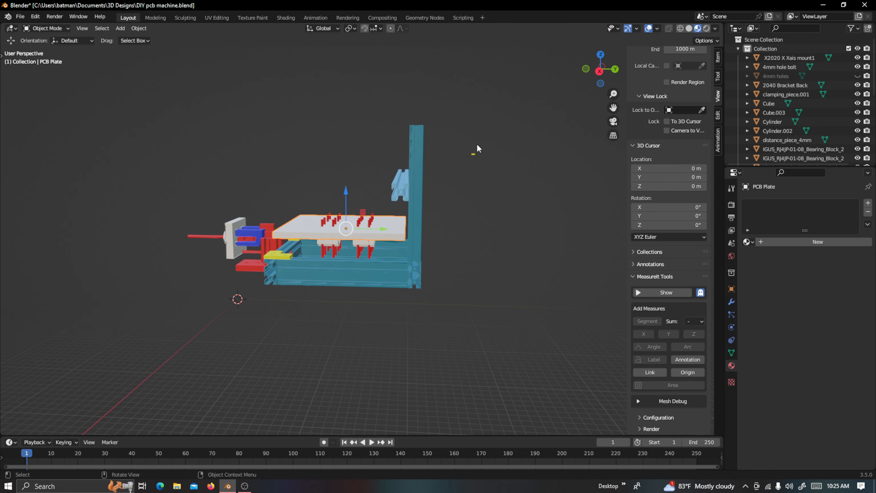
Lower the yellow 2040 Bracket Back along Z to about the PCB plate's height behind the uprights
{"action": "left_click", "coordinate": [471, 154]}
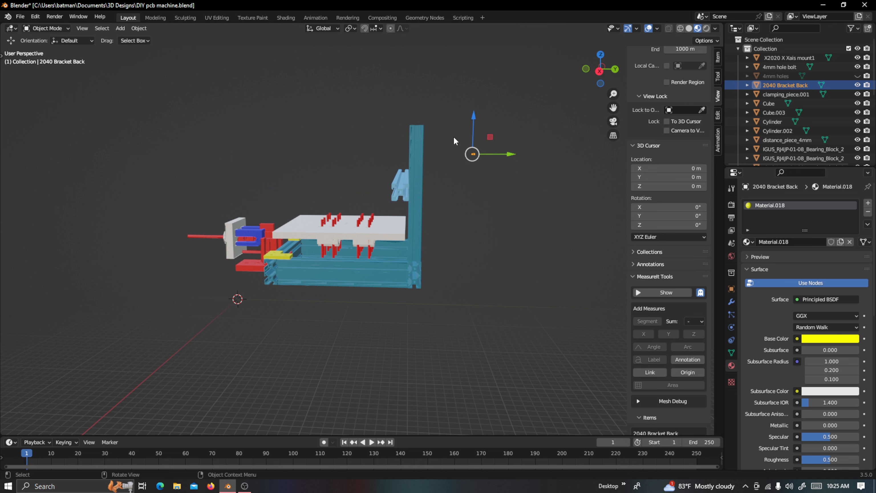
{"action": "left_click_drag", "start_coordinate": [474, 114], "coordinate": [484, 184]}
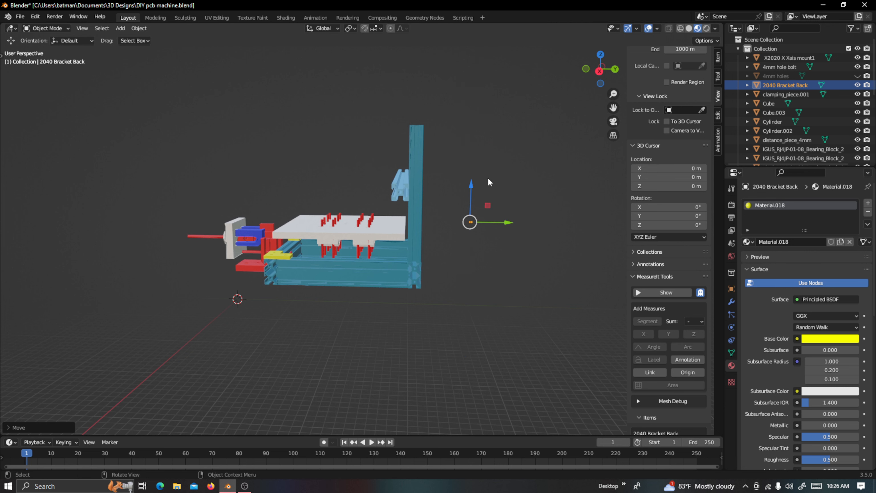
{"action": "left_click_drag", "start_coordinate": [614, 107], "coordinate": [614, 109]}
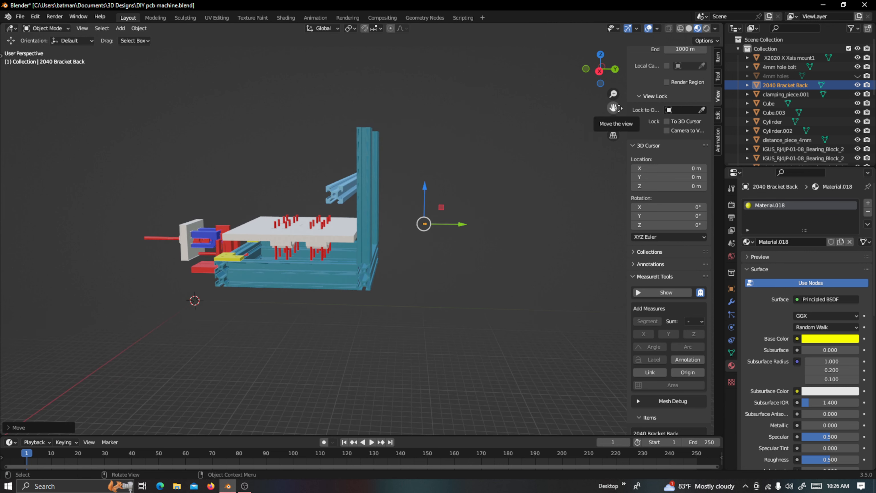
In right view, lower the 2040 Bracket Back to the base frame's bottom edge and shift it along negative Y toward the frame
{"action": "left_click", "coordinate": [600, 71]}
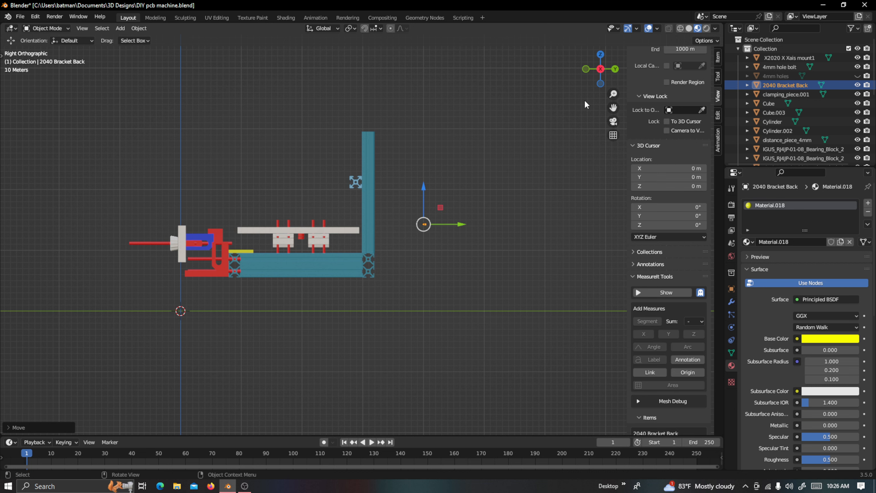
{"action": "left_click_drag", "start_coordinate": [613, 108], "coordinate": [654, 83]}
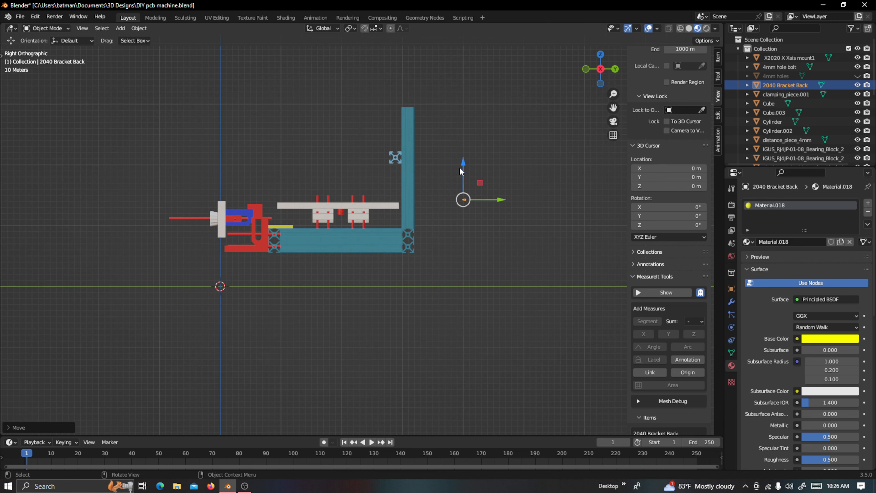
{"action": "left_click", "coordinate": [463, 165]}
{"action": "left_click_drag", "start_coordinate": [463, 164], "coordinate": [463, 218]}
{"action": "left_click_drag", "start_coordinate": [501, 255], "coordinate": [456, 258]}
{"action": "scroll", "coordinate": [456, 258], "scroll_direction": "up", "scroll_amount": 6}
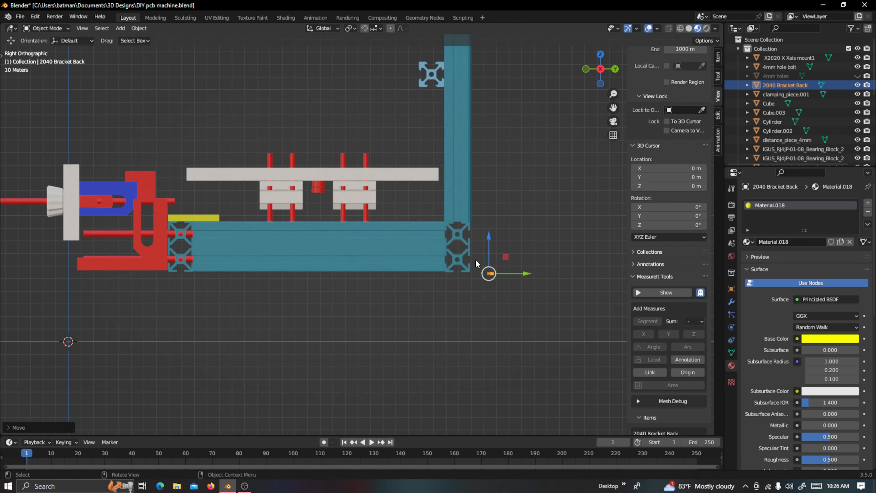
Place the 2040 Bracket Back against the rear extrusion's outer face, raising it slightly above the extrusion's bottom edge
{"action": "left_click_drag", "start_coordinate": [613, 109], "coordinate": [480, 91]}
{"action": "scroll", "coordinate": [481, 297], "scroll_direction": "up", "scroll_amount": 2}
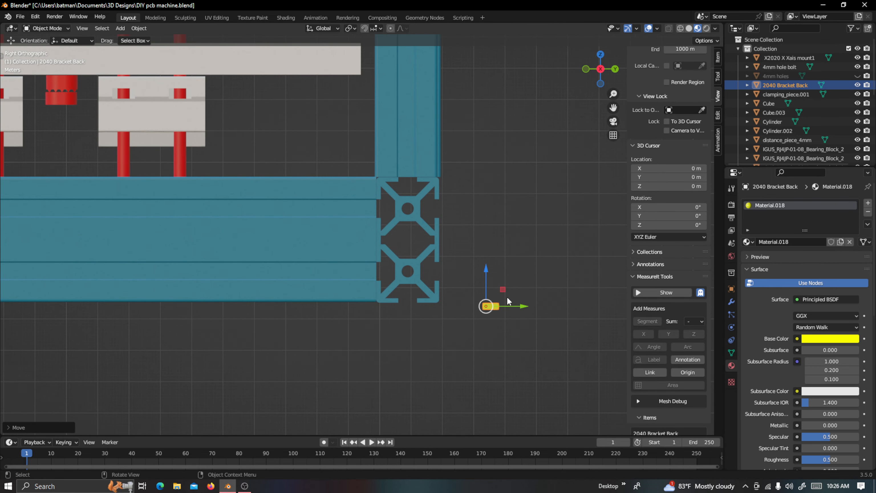
{"action": "left_click_drag", "start_coordinate": [523, 309], "coordinate": [479, 309]}
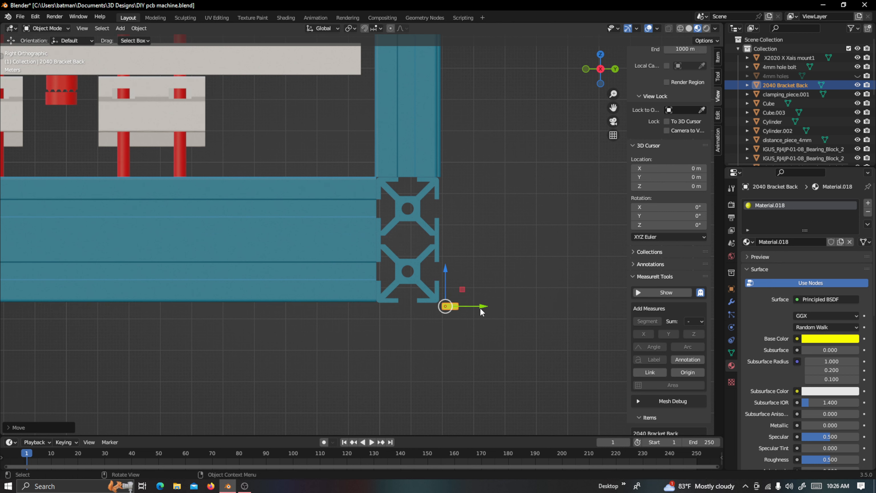
{"action": "left_click_drag", "start_coordinate": [445, 267], "coordinate": [450, 260]}
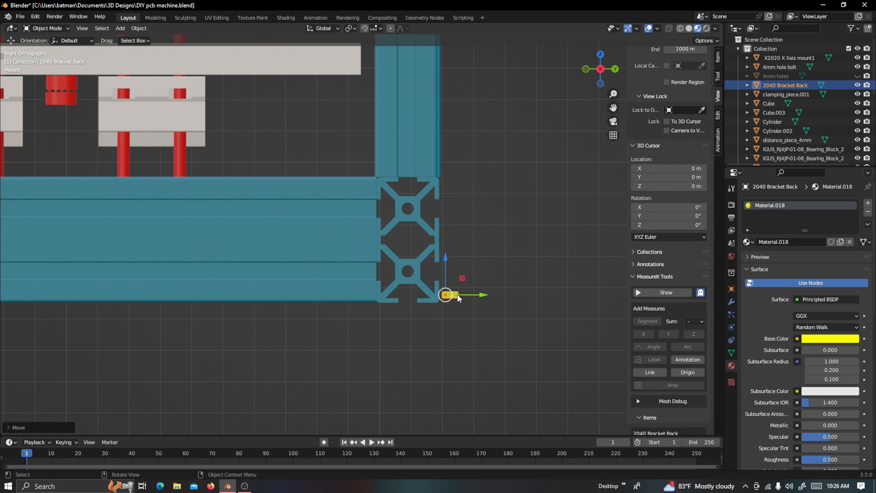
{"action": "scroll", "coordinate": [457, 296], "scroll_direction": "up", "scroll_amount": 3}
{"action": "left_click_drag", "start_coordinate": [535, 340], "coordinate": [531, 338]}
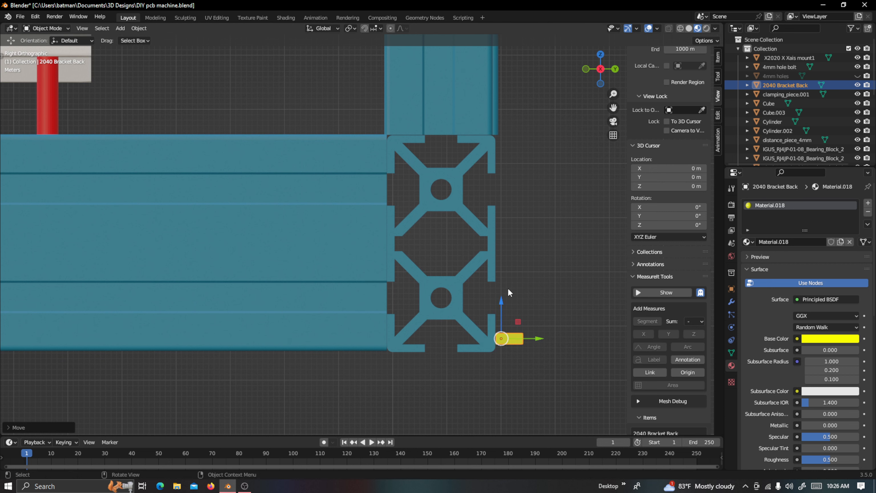
Open the yellow 2040 Bracket Back's mesh for editing and show its MeasureIt dimensions
{"action": "middle_click", "coordinate": [518, 337]}
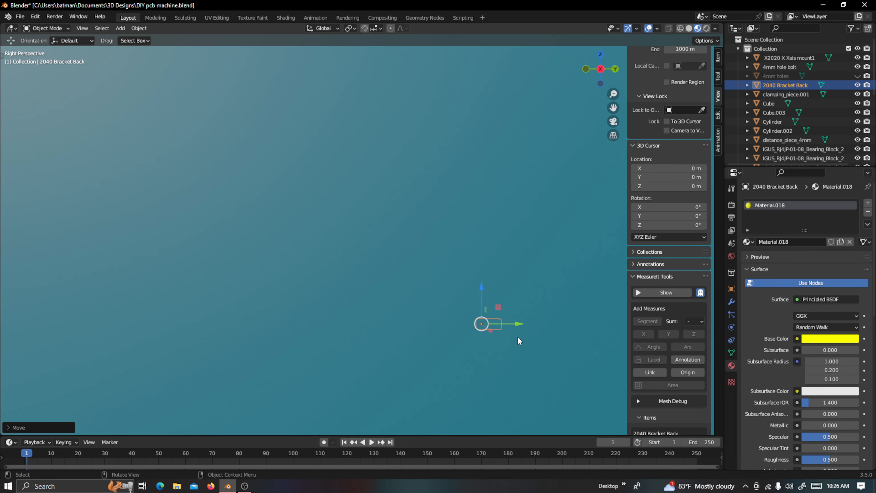
{"action": "scroll", "coordinate": [517, 337], "scroll_direction": "down", "scroll_amount": 1}
{"action": "scroll", "coordinate": [517, 337], "scroll_direction": "down", "scroll_amount": 2}
{"action": "scroll", "coordinate": [518, 326], "scroll_direction": "down", "scroll_amount": 2}
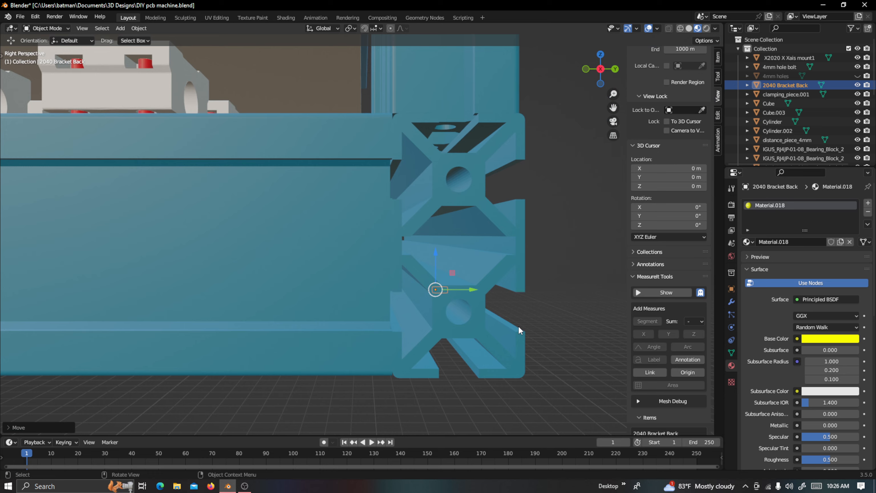
{"action": "scroll", "coordinate": [518, 326], "scroll_direction": "down", "scroll_amount": 2}
{"action": "middle_click_drag", "start_coordinate": [519, 324], "coordinate": [479, 317]}
{"action": "scroll", "coordinate": [473, 277], "scroll_direction": "up", "scroll_amount": 3}
{"action": "middle_click_drag", "start_coordinate": [479, 285], "coordinate": [539, 307]}
{"action": "mouse_move", "coordinate": [613, 108]}
{"action": "left_mouse_down"}
{"action": "mouse_move", "coordinate": [597, 100]}
{"action": "mouse_move", "coordinate": [613, 110]}
{"action": "left_mouse_up"}
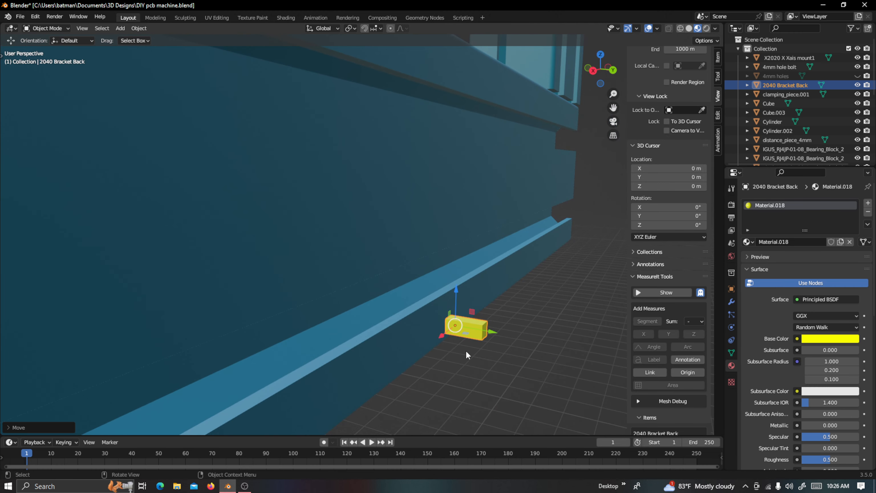
{"action": "middle_click_drag", "start_coordinate": [498, 319], "coordinate": [481, 325]}
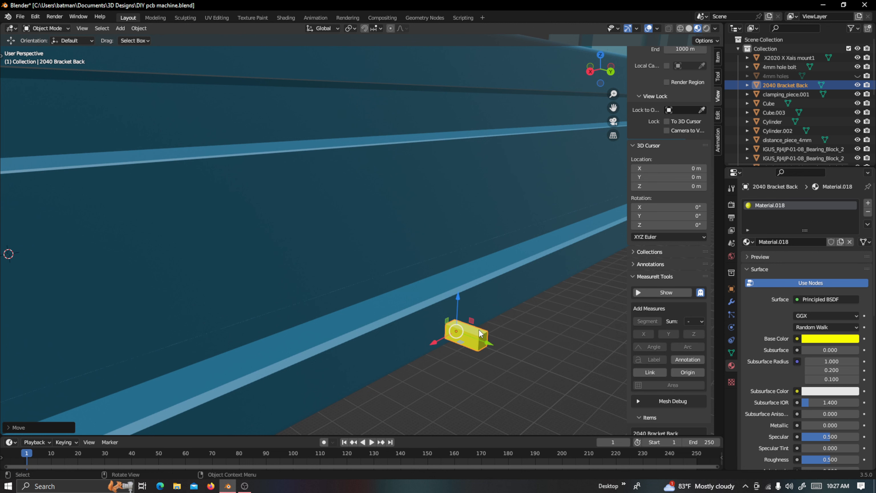
{"action": "key", "text": "Tab"}
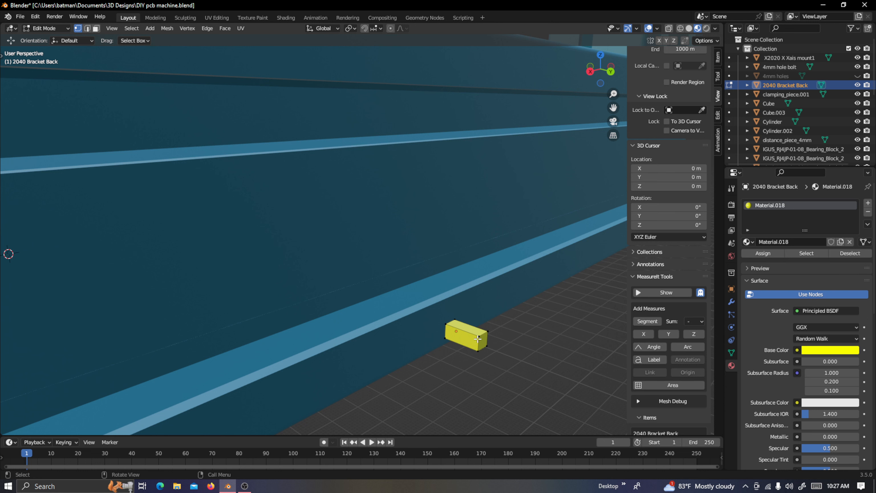
{"action": "left_click", "coordinate": [670, 293]}
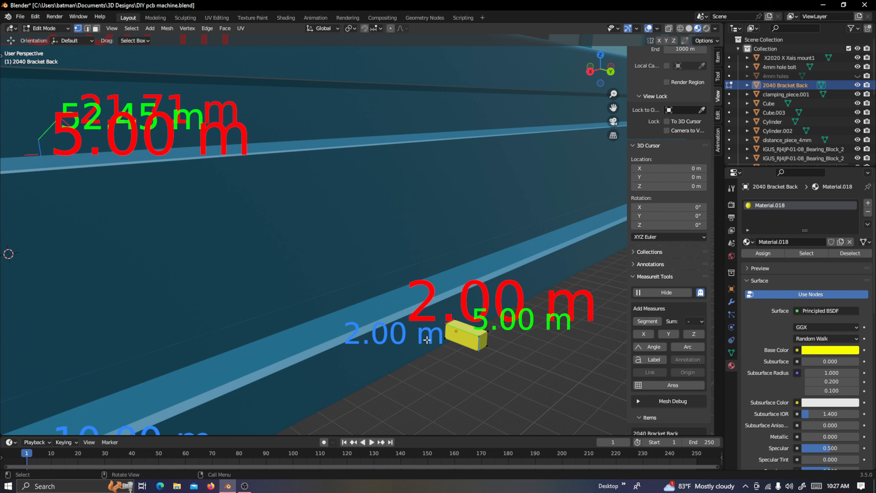
Select the bracket's top face in face selection mode and raise it along Z to a bracket height of about 42 m
{"action": "left_click", "coordinate": [96, 28]}
{"action": "left_click", "coordinate": [465, 328]}
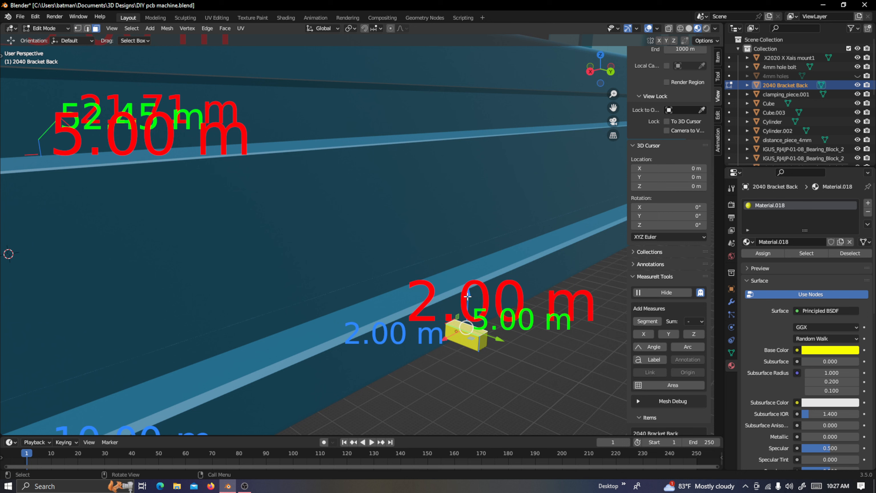
{"action": "left_click_drag", "start_coordinate": [468, 294], "coordinate": [500, 146]}
{"action": "scroll", "coordinate": [492, 179], "scroll_direction": "down", "scroll_amount": 2}
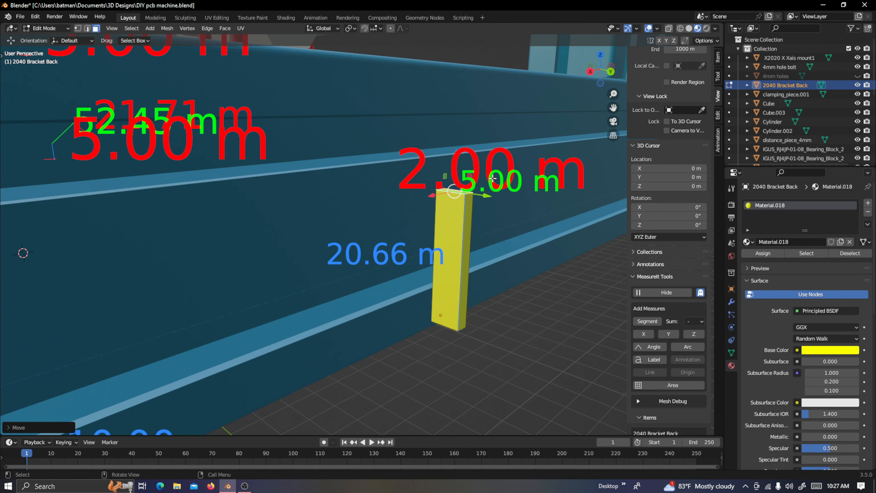
{"action": "scroll", "coordinate": [432, 197], "scroll_direction": "down", "scroll_amount": 1}
{"action": "scroll", "coordinate": [396, 210], "scroll_direction": "down", "scroll_amount": 1}
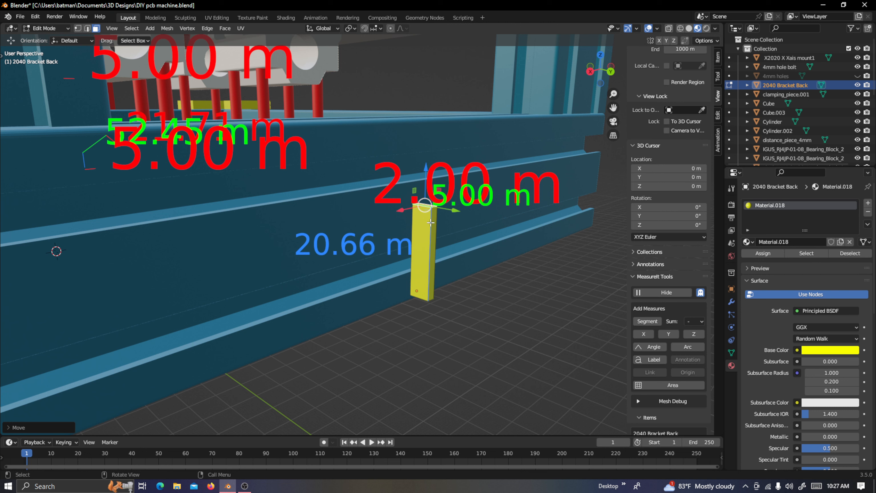
{"action": "left_click_drag", "start_coordinate": [427, 166], "coordinate": [467, 62]}
{"action": "left_click_drag", "start_coordinate": [613, 107], "coordinate": [517, 119]}
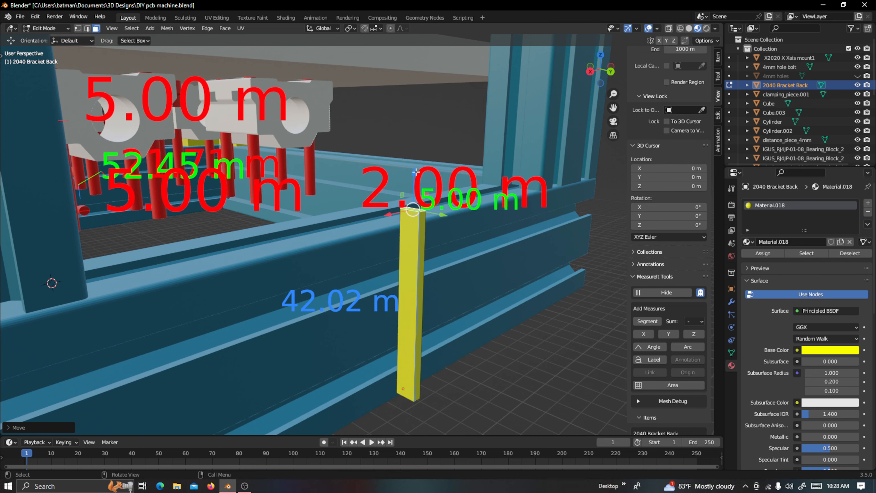
Raise the bracket's top face further along Z, past the PCB plate, to a bracket height of about 91 m
{"action": "left_click_drag", "start_coordinate": [414, 172], "coordinate": [415, 94]}
{"action": "left_click_drag", "start_coordinate": [613, 107], "coordinate": [613, 151]}
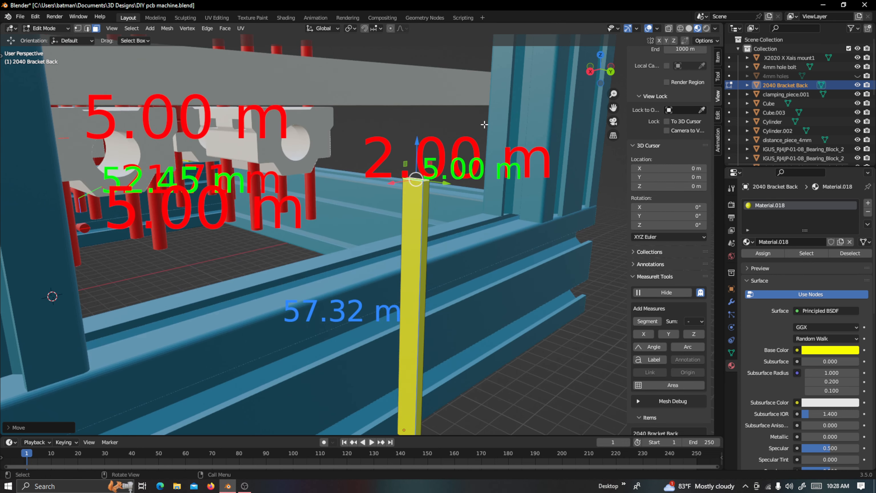
{"action": "left_click_drag", "start_coordinate": [417, 144], "coordinate": [431, 111]}
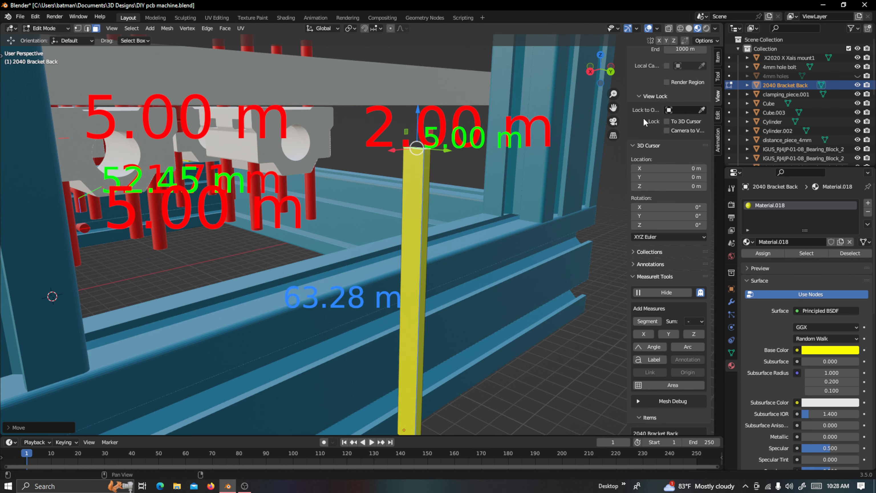
{"action": "left_click_drag", "start_coordinate": [613, 107], "coordinate": [613, 152]}
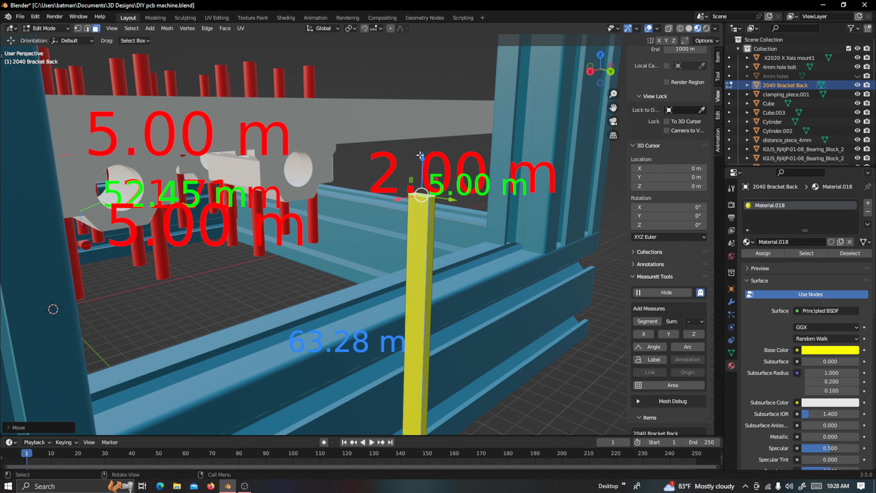
{"action": "left_click_drag", "start_coordinate": [422, 159], "coordinate": [453, 99]}
{"action": "left_click_drag", "start_coordinate": [614, 108], "coordinate": [617, 144]}
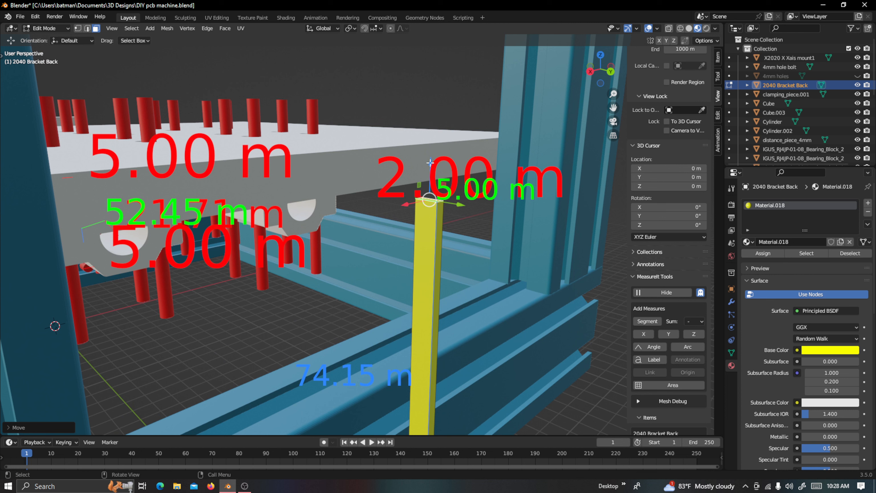
{"action": "left_click_drag", "start_coordinate": [430, 163], "coordinate": [472, 67]}
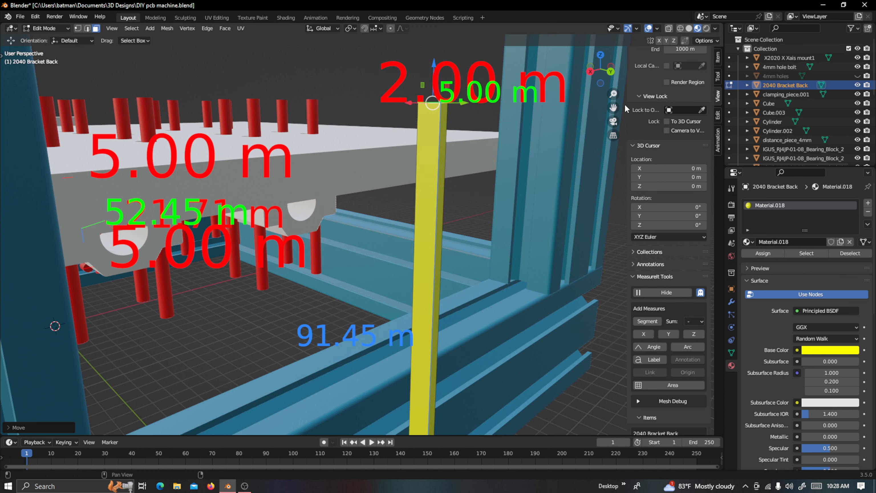
{"action": "middle_click_drag", "start_coordinate": [472, 67], "coordinate": [463, 125]}
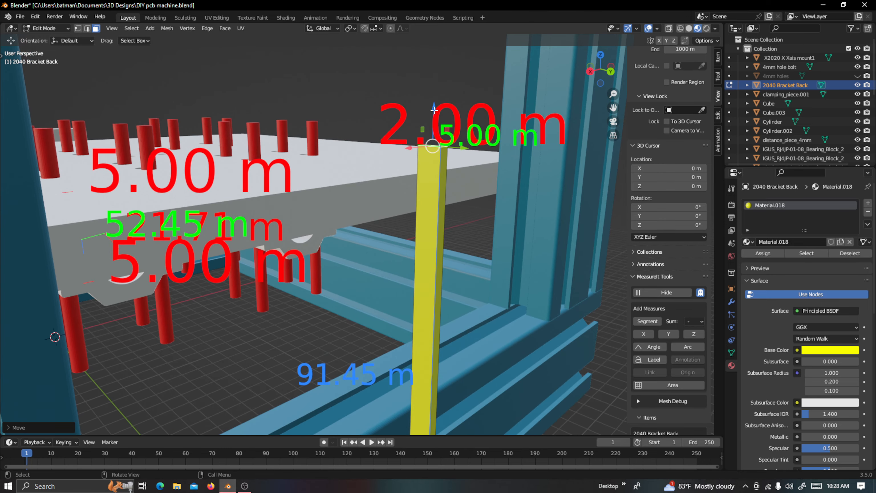
Lower the bracket's top face along Z to the base extrusion's upper edge, giving a bracket height of about 40.1 m
{"action": "left_click_drag", "start_coordinate": [434, 110], "coordinate": [443, 178]}
{"action": "scroll", "coordinate": [426, 240], "scroll_direction": "down", "scroll_amount": 1}
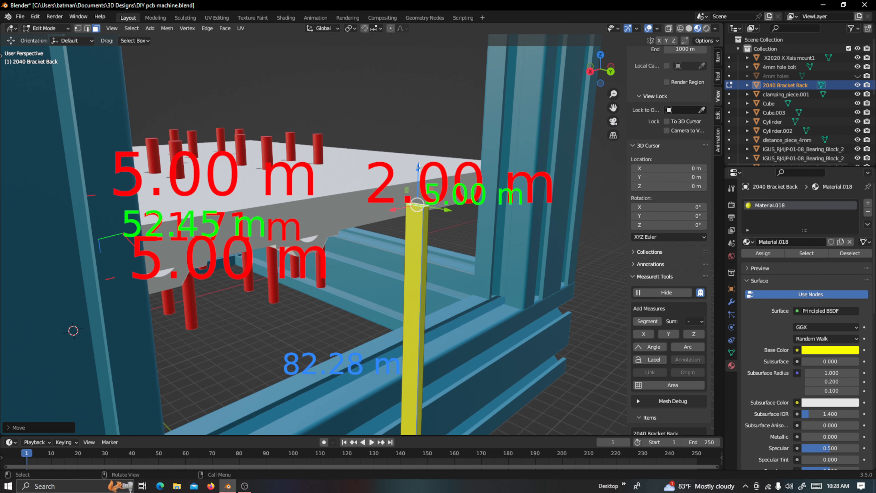
{"action": "left_click_drag", "start_coordinate": [418, 173], "coordinate": [417, 267]}
{"action": "left_click_drag", "start_coordinate": [613, 107], "coordinate": [622, 41]}
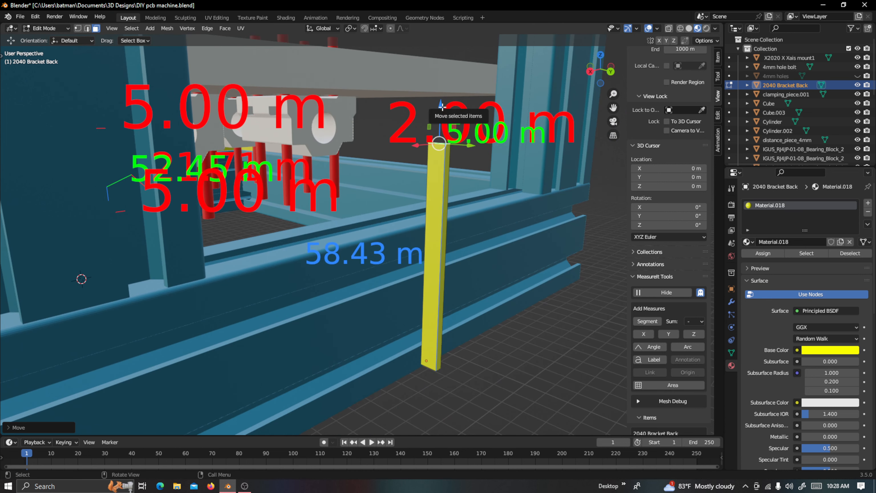
{"action": "left_click_drag", "start_coordinate": [440, 105], "coordinate": [438, 180]}
{"action": "scroll", "coordinate": [432, 203], "scroll_direction": "up", "scroll_amount": 2}
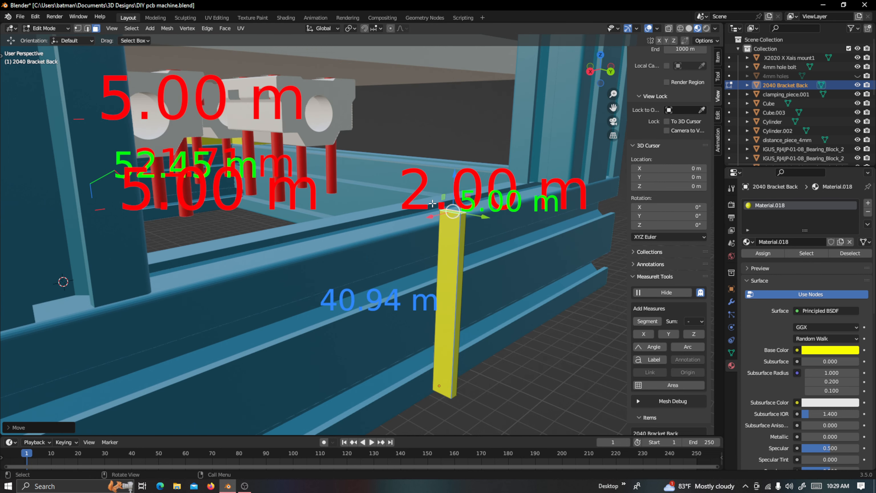
{"action": "scroll", "coordinate": [469, 189], "scroll_direction": "up", "scroll_amount": 1}
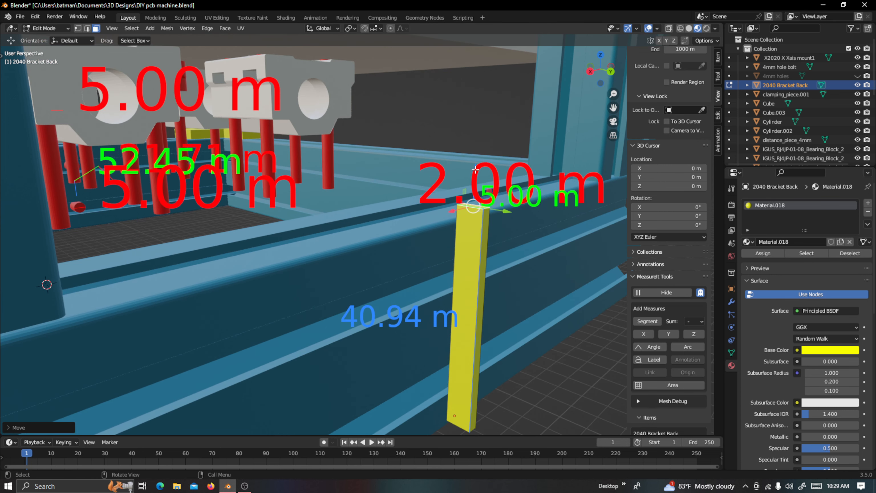
{"action": "left_click_drag", "start_coordinate": [476, 169], "coordinate": [476, 177]}
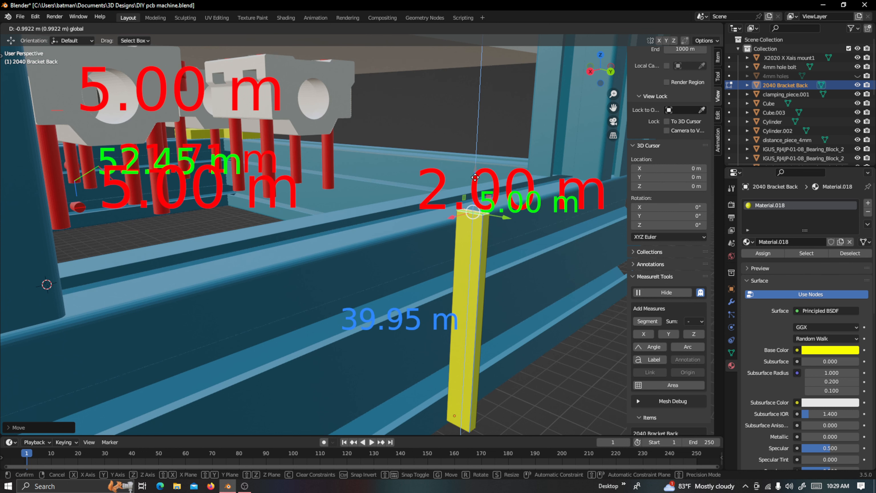
{"action": "left_click_drag", "start_coordinate": [476, 178], "coordinate": [476, 176]}
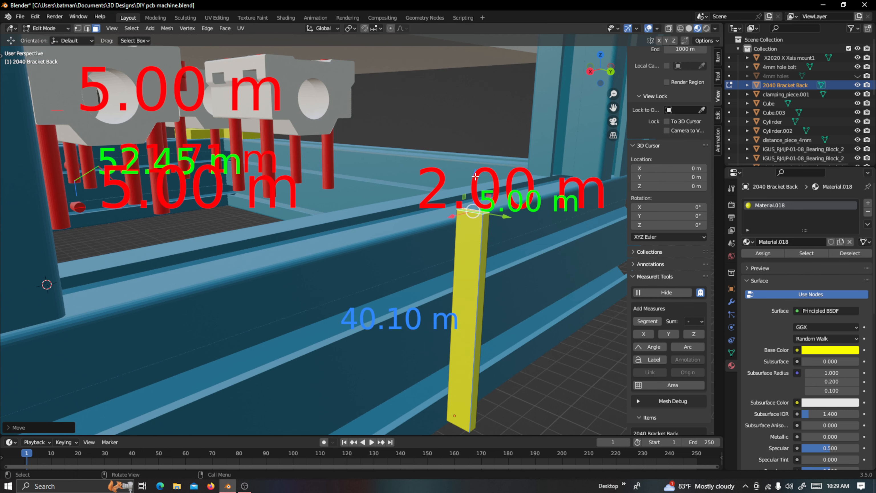
Fine-tune the bracket's top face along Z to a bracket height of 40.01 m
{"action": "scroll", "coordinate": [475, 176], "scroll_direction": "up", "scroll_amount": 3}
{"action": "left_click_drag", "start_coordinate": [613, 108], "coordinate": [584, 22]}
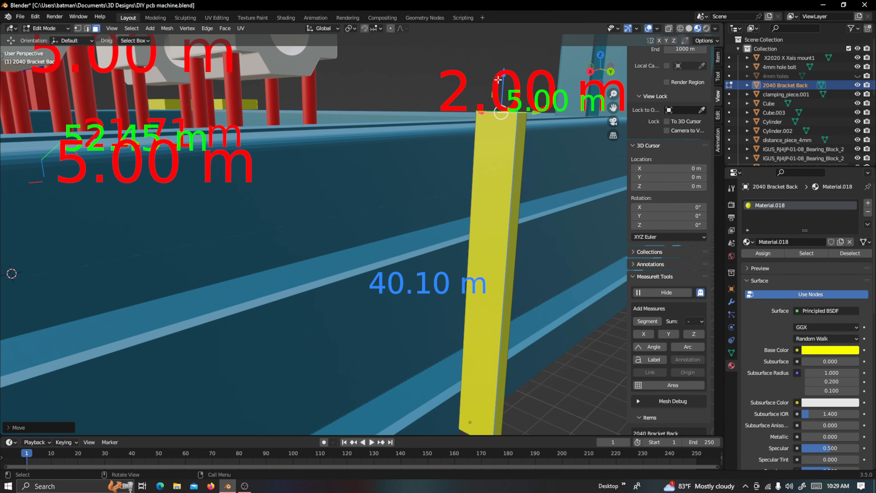
{"action": "left_click_drag", "start_coordinate": [504, 75], "coordinate": [507, 78]}
{"action": "scroll", "coordinate": [508, 78], "scroll_direction": "up", "scroll_amount": 1}
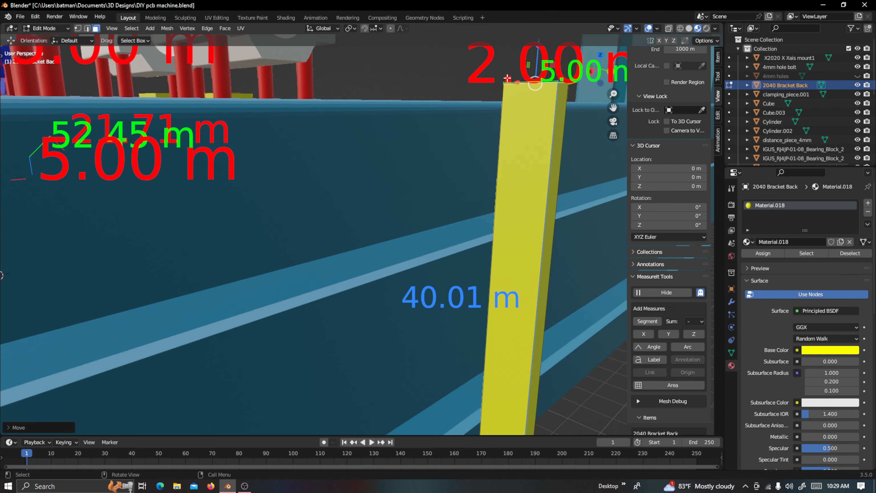
{"action": "left_click_drag", "start_coordinate": [614, 105], "coordinate": [590, 162]}
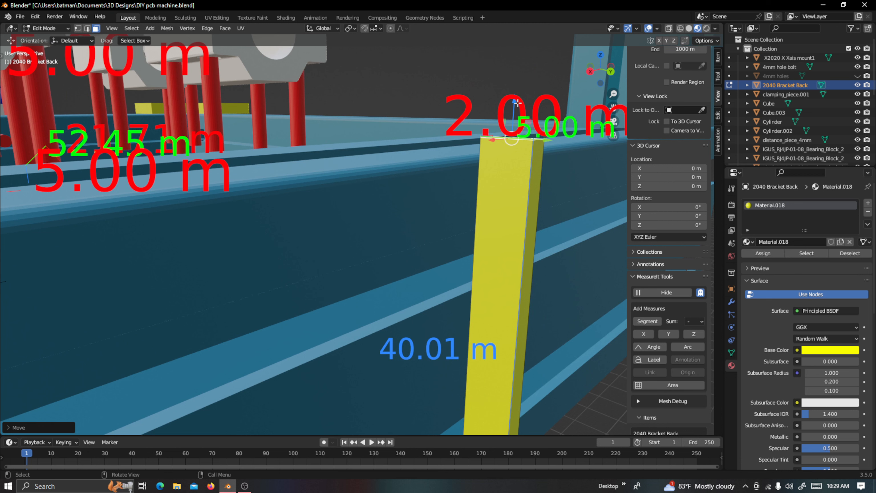
{"action": "left_click_drag", "start_coordinate": [515, 103], "coordinate": [520, 102]}
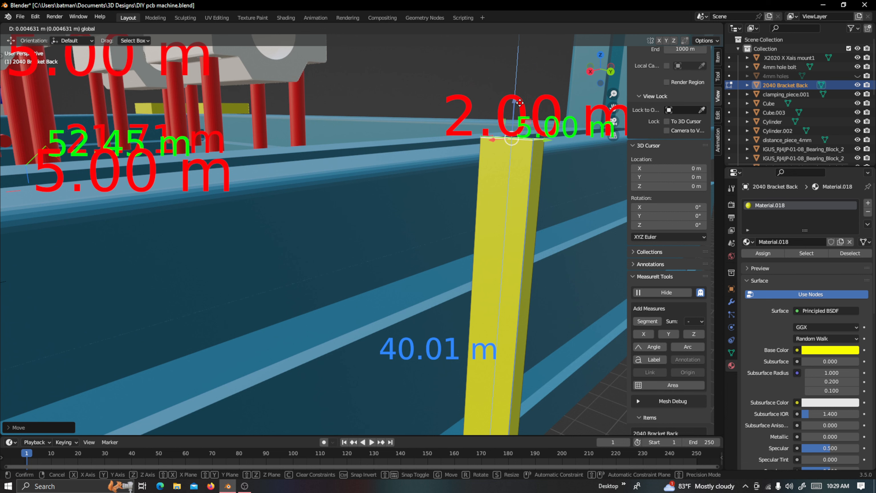
{"action": "left_click_drag", "start_coordinate": [520, 103], "coordinate": [520, 102]}
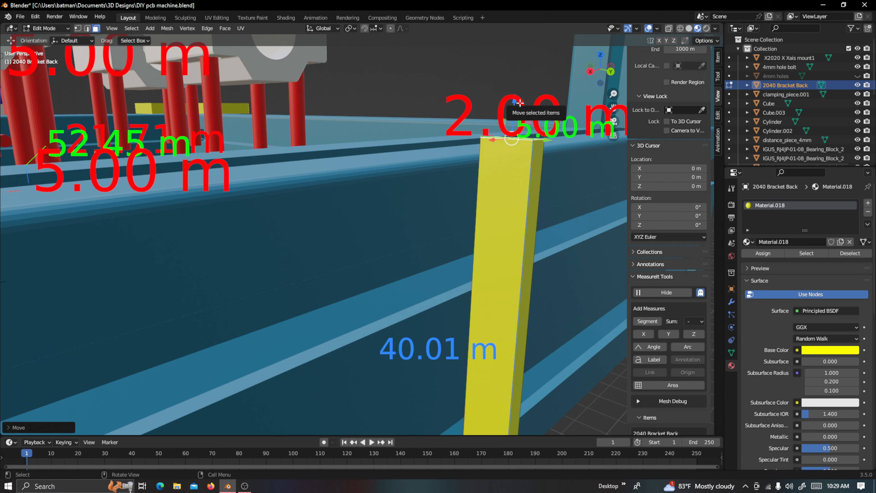
In right view, shift the blue Z measurement's label to X -218 and Y 431
{"action": "key", "text": "KP_3"}
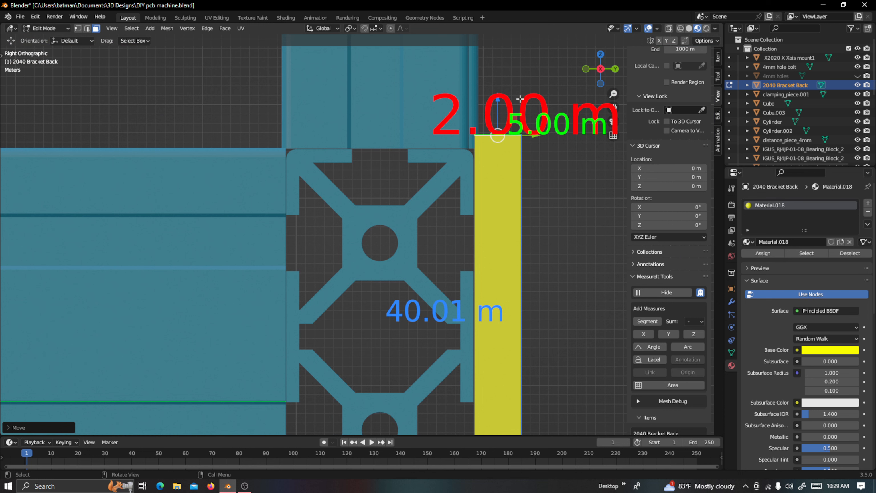
{"action": "left_click_drag", "start_coordinate": [615, 110], "coordinate": [627, 82]}
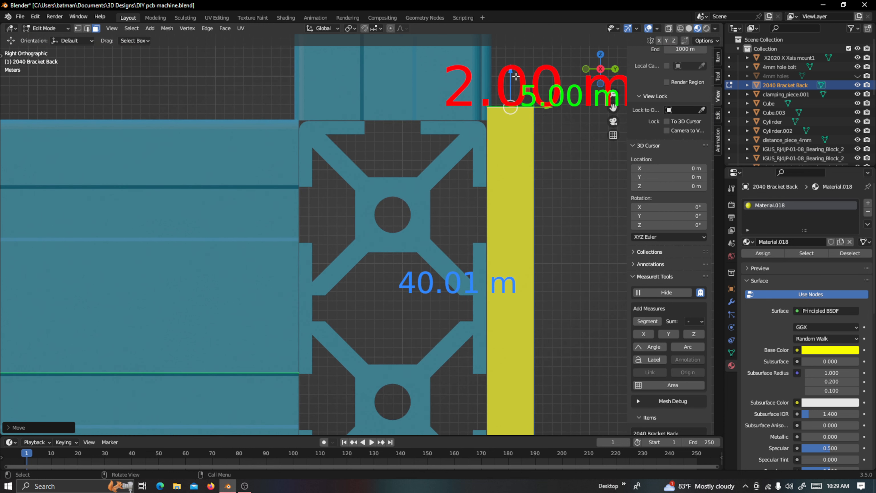
{"action": "scroll", "coordinate": [524, 95], "scroll_direction": "up", "scroll_amount": 1}
{"action": "scroll", "coordinate": [680, 362], "scroll_direction": "down", "scroll_amount": 15}
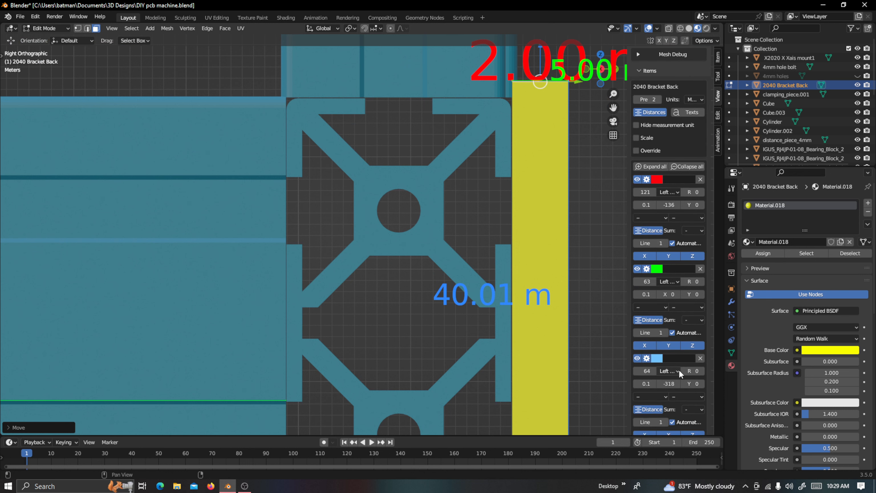
{"action": "left_click_drag", "start_coordinate": [691, 379], "coordinate": [745, 380]}
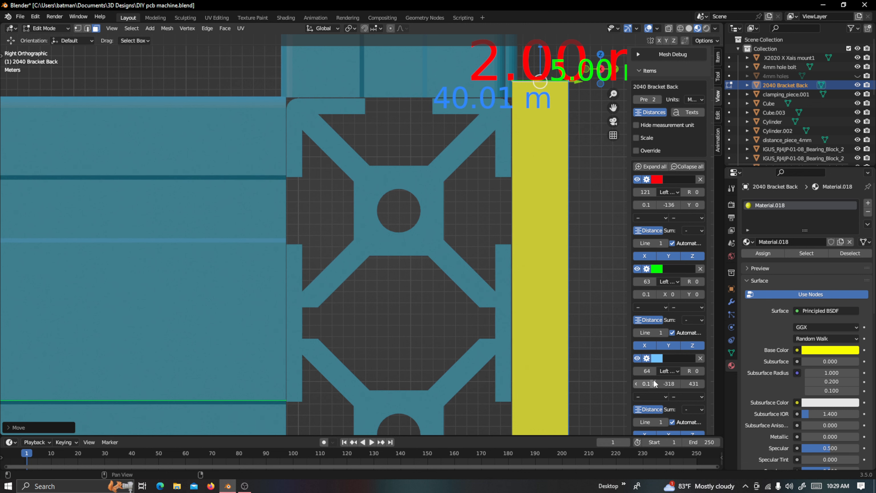
{"action": "left_click_drag", "start_coordinate": [667, 383], "coordinate": [705, 383]}
Nudge the bracket's top face along Z in a close-up right view of the extrusion's upper corner
{"action": "scroll", "coordinate": [550, 194], "scroll_direction": "up", "scroll_amount": 3}
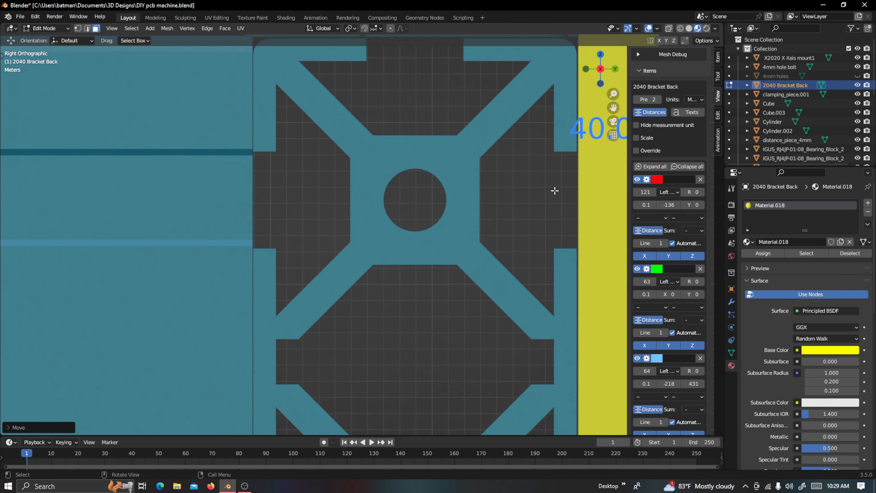
{"action": "left_click_drag", "start_coordinate": [613, 107], "coordinate": [342, 252]}
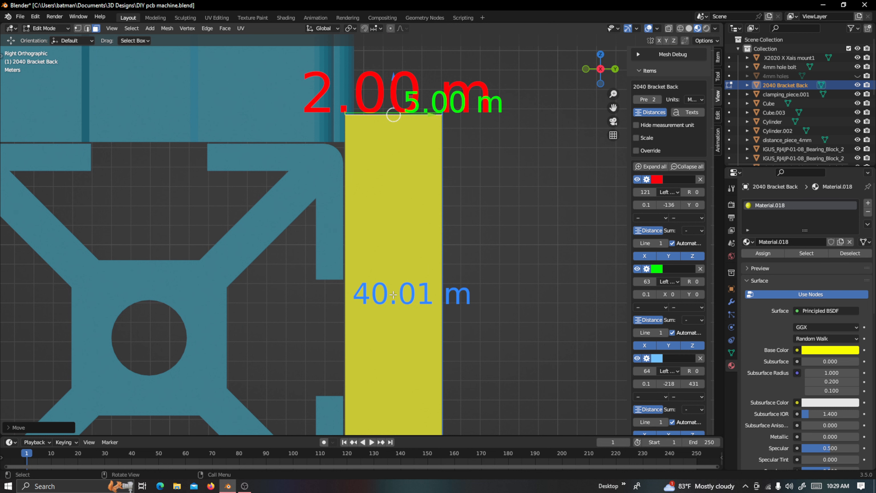
{"action": "scroll", "coordinate": [396, 74], "scroll_direction": "up", "scroll_amount": 1}
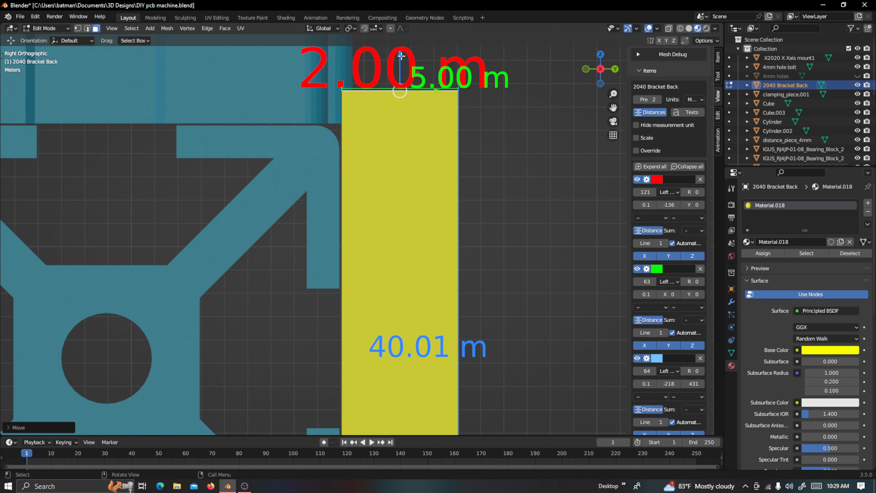
{"action": "left_click_drag", "start_coordinate": [401, 57], "coordinate": [402, 57]}
{"action": "scroll", "coordinate": [401, 57], "scroll_direction": "up", "scroll_amount": 1}
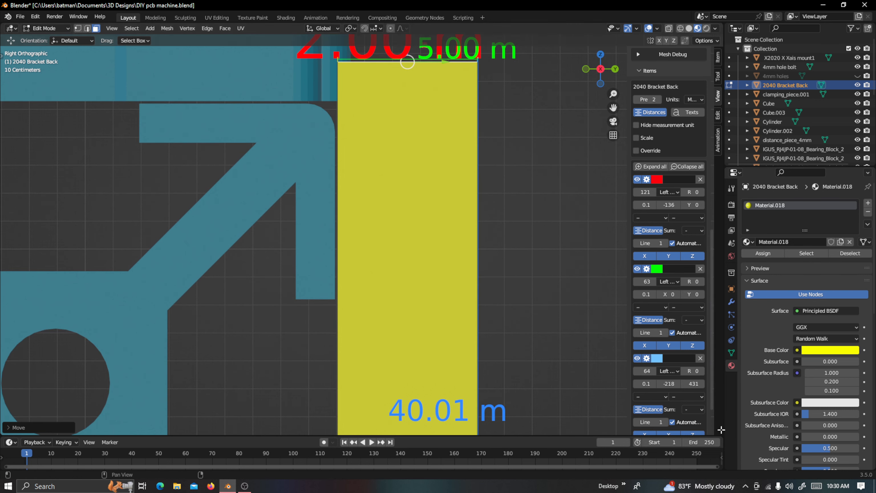
Set the blue Z measurement's label offset to Y 167, keeping the label beside the bracket's upper end
{"action": "scroll", "coordinate": [691, 421], "scroll_direction": "down", "scroll_amount": 3}
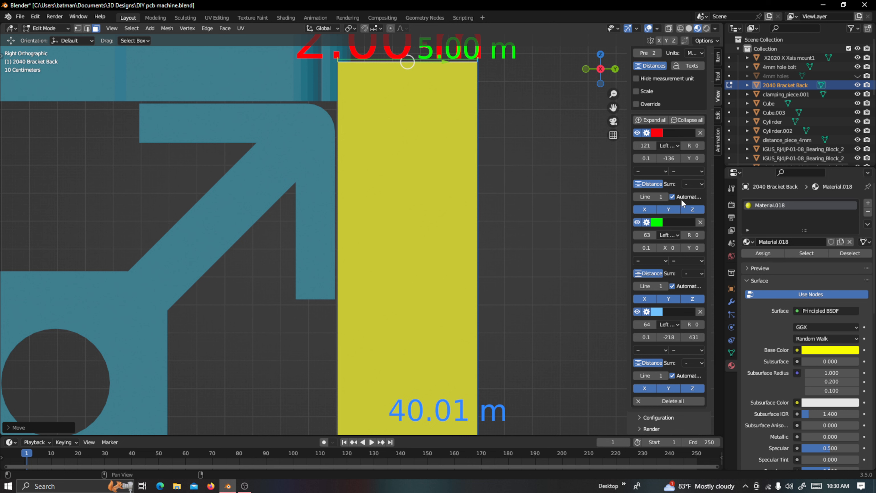
{"action": "left_click_drag", "start_coordinate": [695, 337], "coordinate": [652, 337]}
{"action": "scroll", "coordinate": [553, 139], "scroll_direction": "up", "scroll_amount": 3}
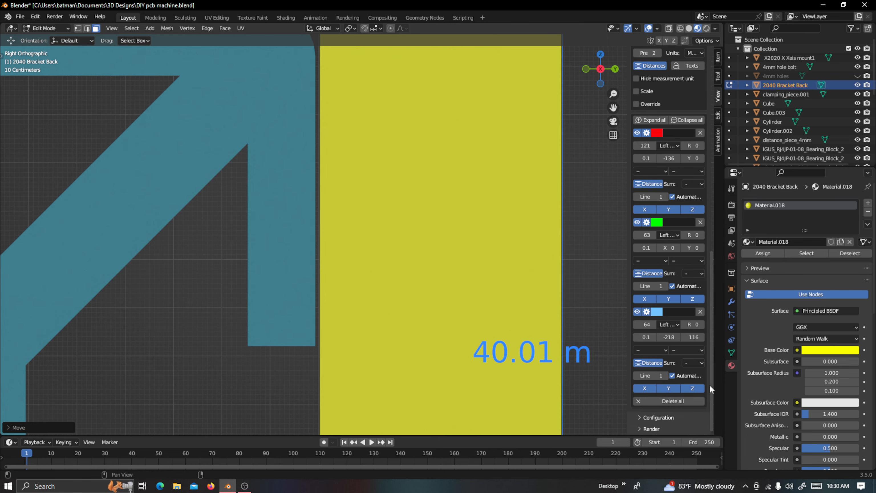
{"action": "left_click_drag", "start_coordinate": [694, 337], "coordinate": [712, 337]}
{"action": "mouse_move", "coordinate": [613, 108]}
{"action": "left_mouse_down"}
{"action": "mouse_move", "coordinate": [610, 282]}
{"action": "mouse_move", "coordinate": [608, 107]}
{"action": "left_mouse_up"}
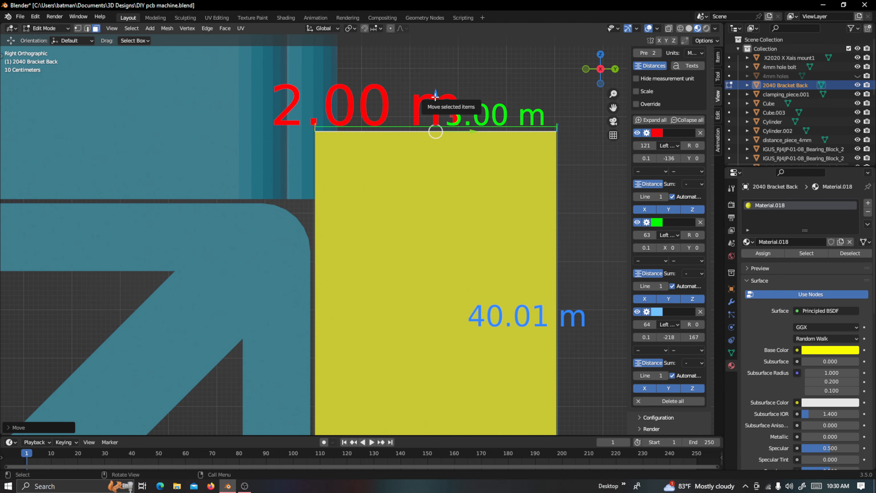
Lower the bracket's top face slightly along Z to a bracket height of 40.00 m
{"action": "left_click_drag", "start_coordinate": [436, 97], "coordinate": [437, 100]}
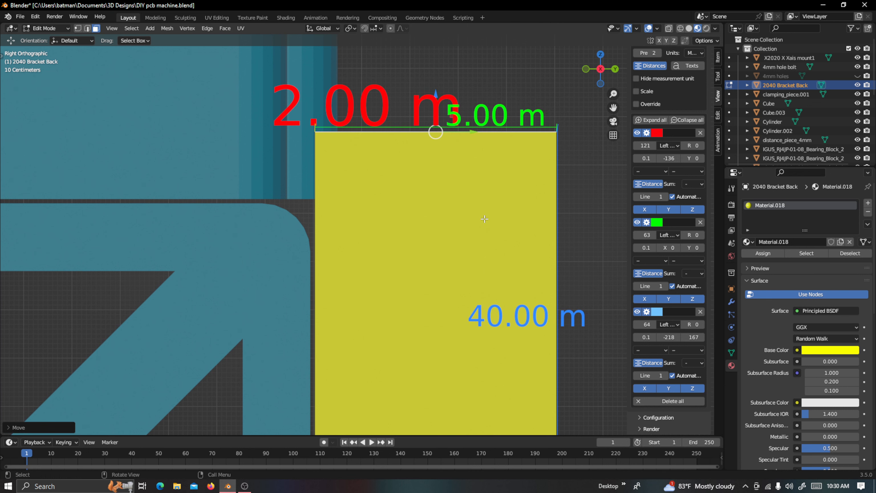
{"action": "scroll", "coordinate": [562, 317], "scroll_direction": "down", "scroll_amount": 1}
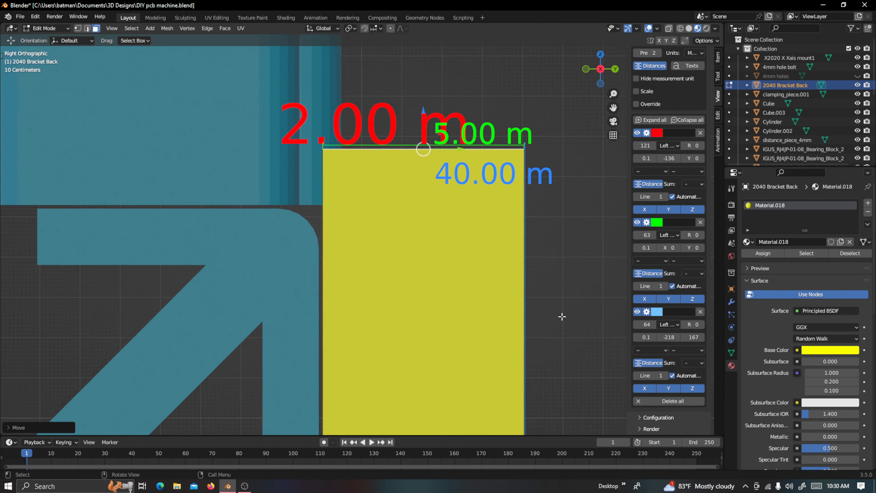
{"action": "scroll", "coordinate": [562, 317], "scroll_direction": "down", "scroll_amount": 2}
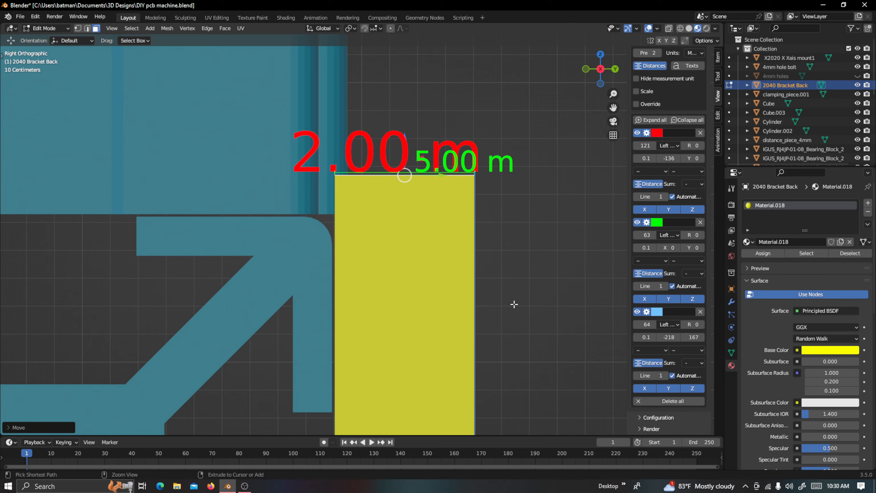
In back view, return to Object Mode and set the bracket's origin to its center of mass by volume
{"action": "key", "text": "ctrl+KP_1"}
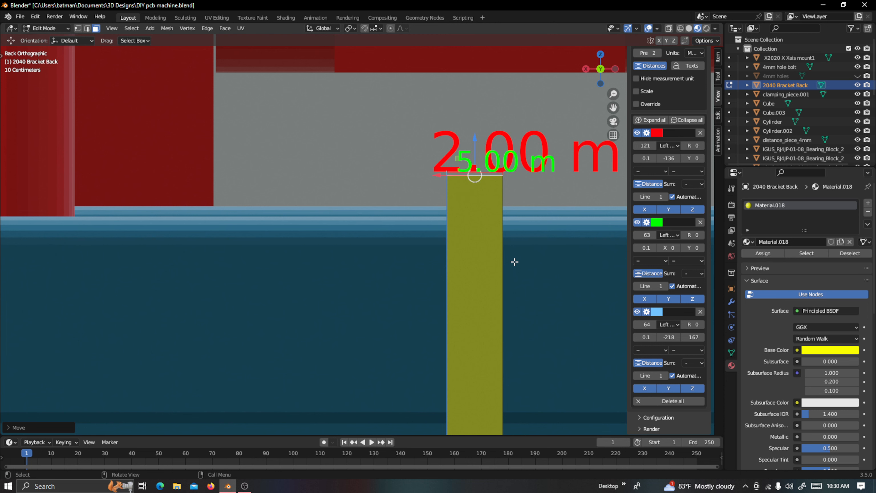
{"action": "scroll", "coordinate": [514, 261], "scroll_direction": "down", "scroll_amount": 2}
{"action": "scroll", "coordinate": [453, 283], "scroll_direction": "down", "scroll_amount": 1}
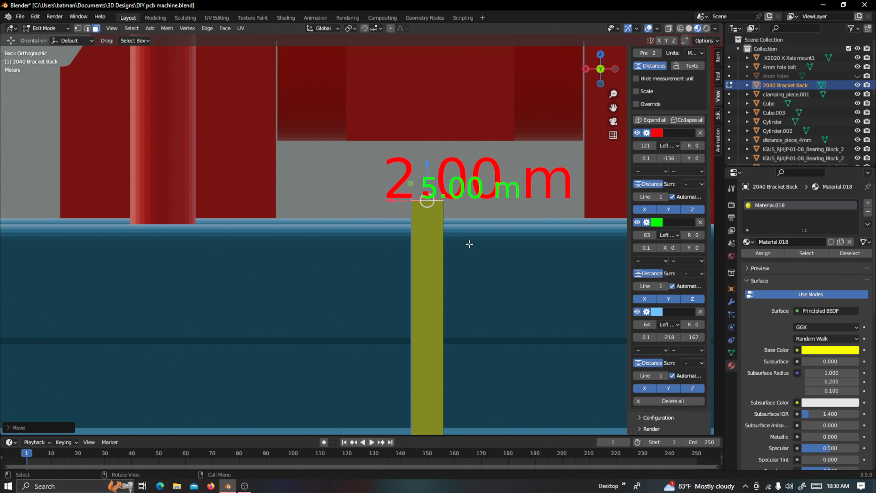
{"action": "key", "text": "Tab"}
{"action": "right_click", "coordinate": [434, 286]}
{"action": "mouse_move", "coordinate": [434, 287]}
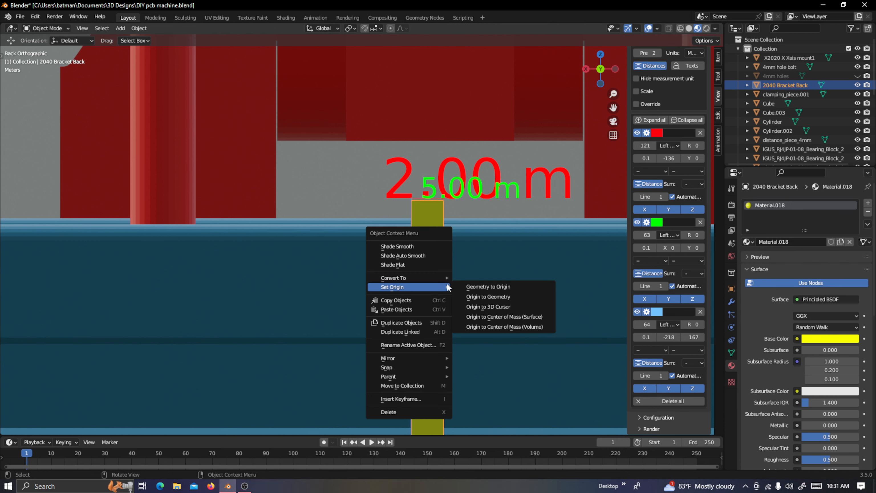
{"action": "left_click", "coordinate": [507, 326]}
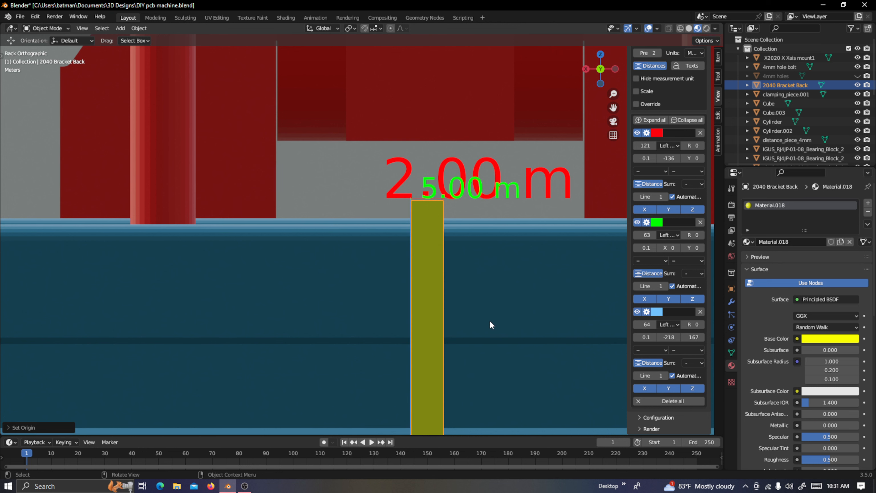
Hide the MeasureIt measurements across the whole scene
{"action": "scroll", "coordinate": [440, 314], "scroll_direction": "down", "scroll_amount": 3}
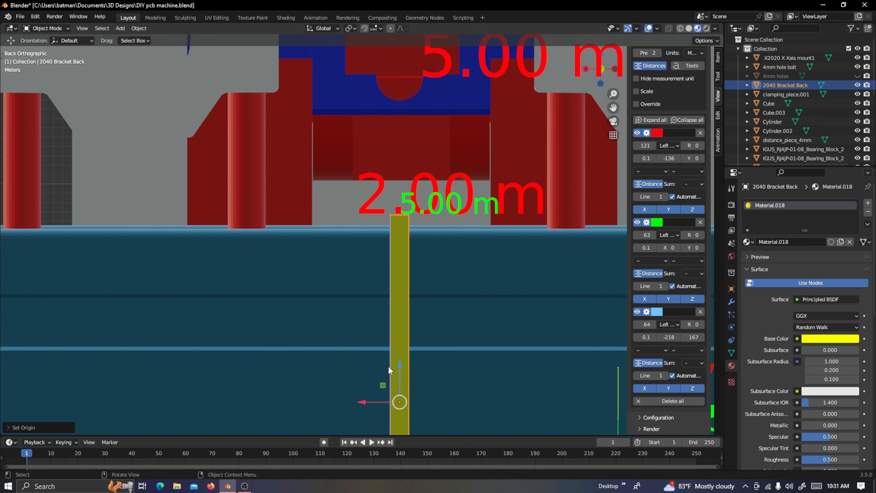
{"action": "scroll", "coordinate": [390, 366], "scroll_direction": "down", "scroll_amount": 3}
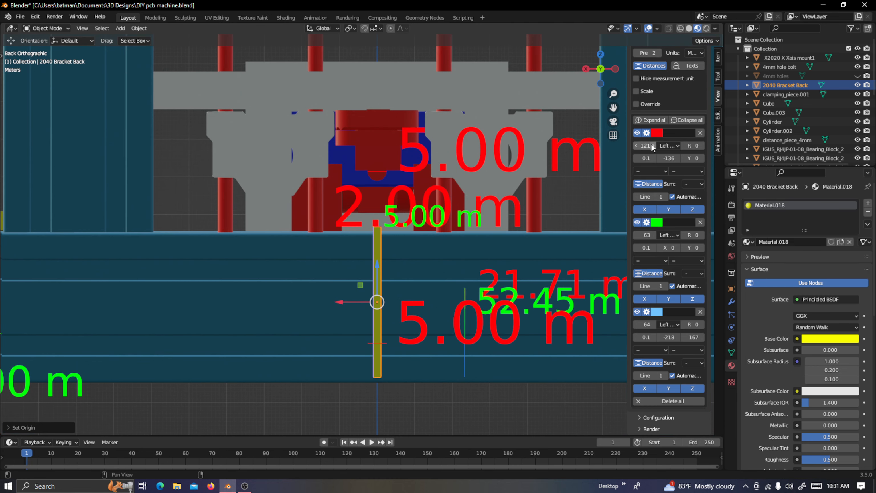
{"action": "scroll", "coordinate": [665, 138], "scroll_direction": "up", "scroll_amount": 4}
{"action": "scroll", "coordinate": [675, 119], "scroll_direction": "up", "scroll_amount": 10}
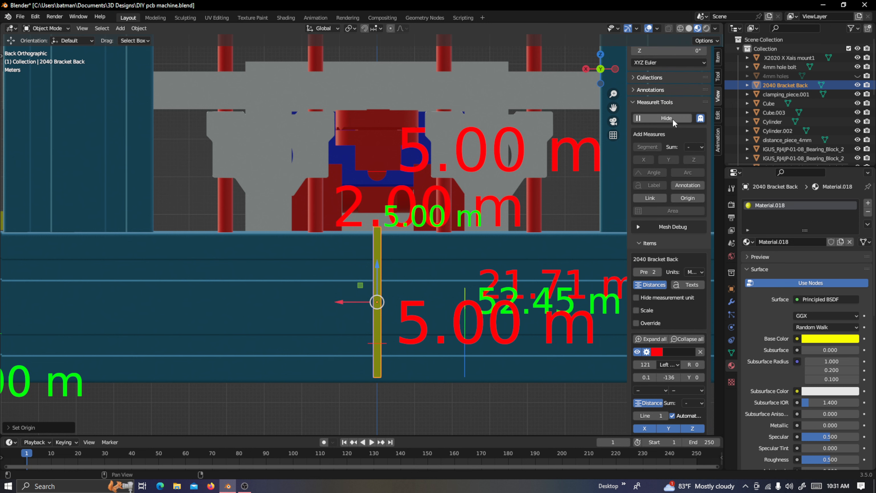
{"action": "left_click", "coordinate": [672, 118]}
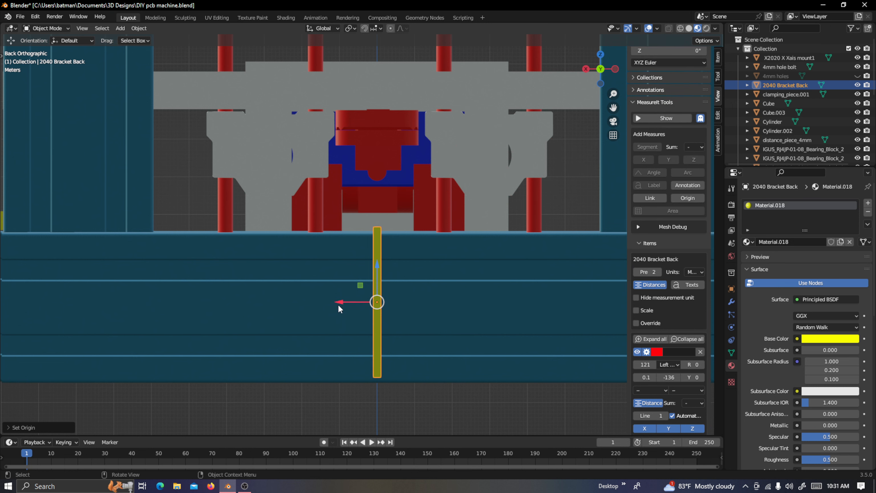
Move the bracket along positive X until it sits below the upright extrusion near the base frame's end
{"action": "left_click_drag", "start_coordinate": [341, 303], "coordinate": [173, 266]}
{"action": "left_click_drag", "start_coordinate": [613, 107], "coordinate": [837, 124]}
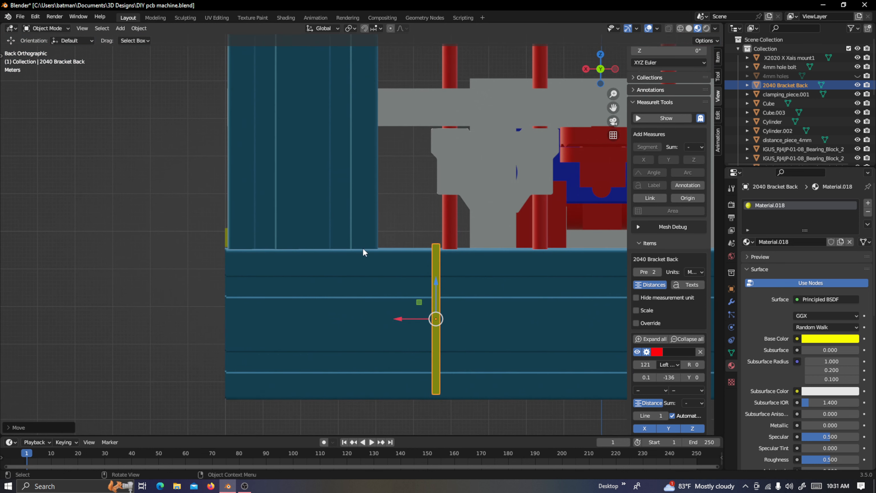
{"action": "left_click_drag", "start_coordinate": [398, 317], "coordinate": [266, 317]}
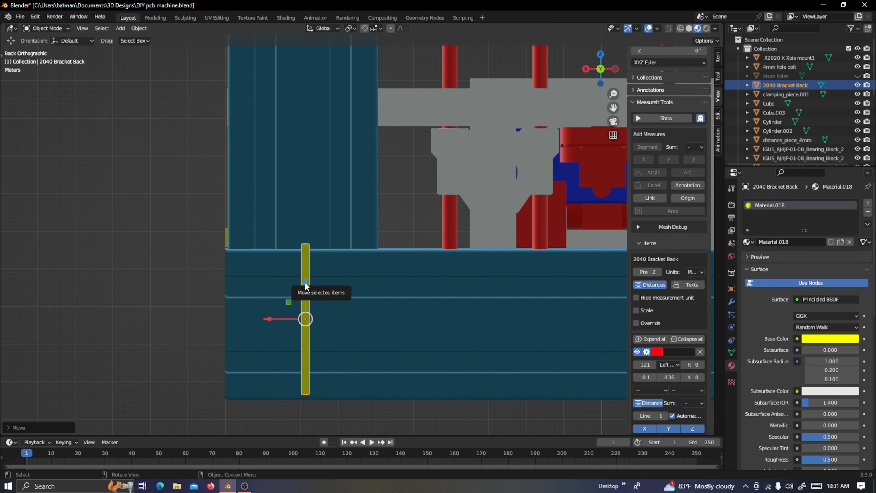
In wireframe display, align the bracket's top along Z with the base extrusion's upper edge
{"action": "left_click_drag", "start_coordinate": [305, 282], "coordinate": [303, 291]}
{"action": "scroll", "coordinate": [331, 348], "scroll_direction": "up", "scroll_amount": 3}
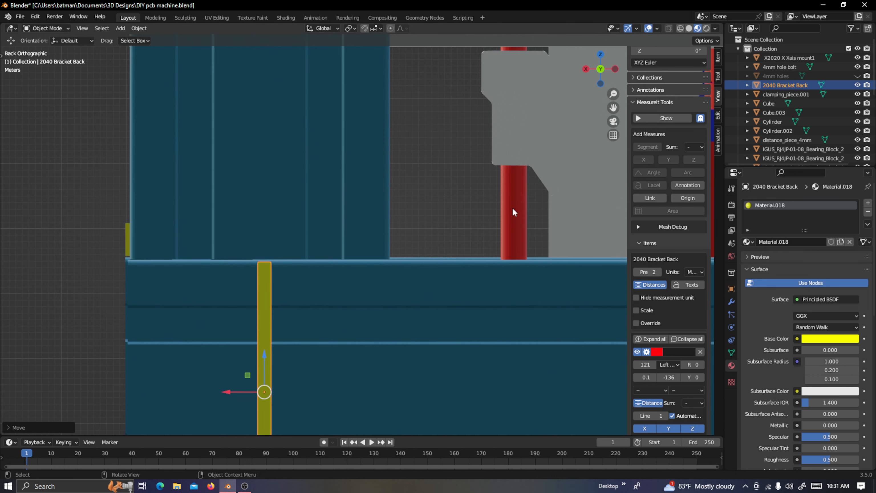
{"action": "left_click", "coordinate": [680, 29]}
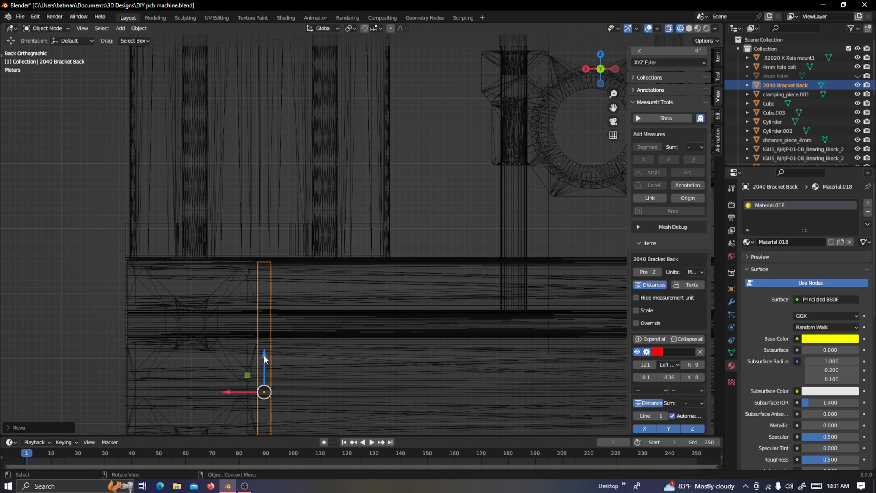
{"action": "left_click_drag", "start_coordinate": [263, 354], "coordinate": [264, 349]}
{"action": "scroll", "coordinate": [263, 255], "scroll_direction": "up", "scroll_amount": 2}
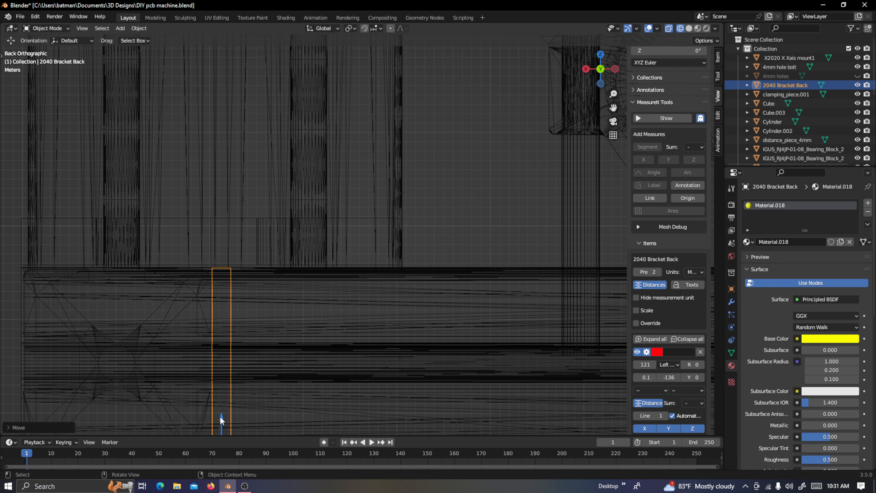
{"action": "left_click_drag", "start_coordinate": [220, 415], "coordinate": [221, 413]}
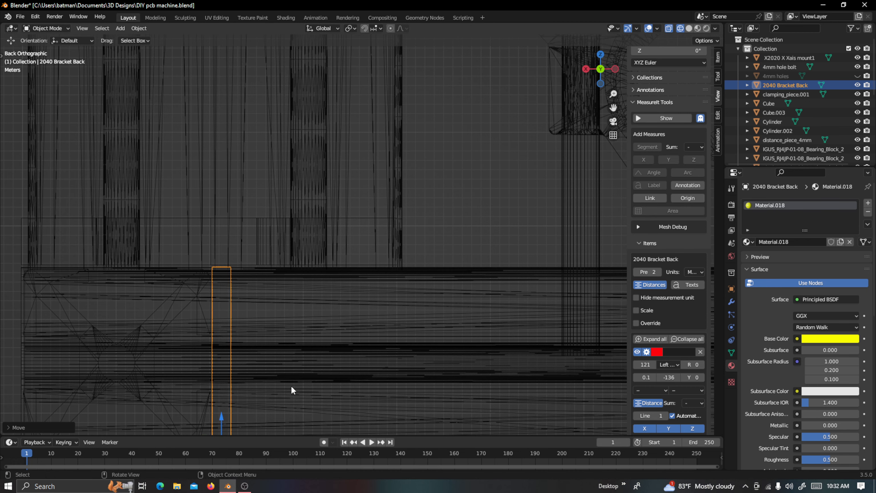
Check the bracket against the extrusion's lower edge, and restore the measurements and Material Preview shading
{"action": "scroll", "coordinate": [291, 386], "scroll_direction": "down", "scroll_amount": 2}
{"action": "scroll", "coordinate": [295, 384], "scroll_direction": "down", "scroll_amount": 1}
{"action": "scroll", "coordinate": [296, 383], "scroll_direction": "down", "scroll_amount": 2}
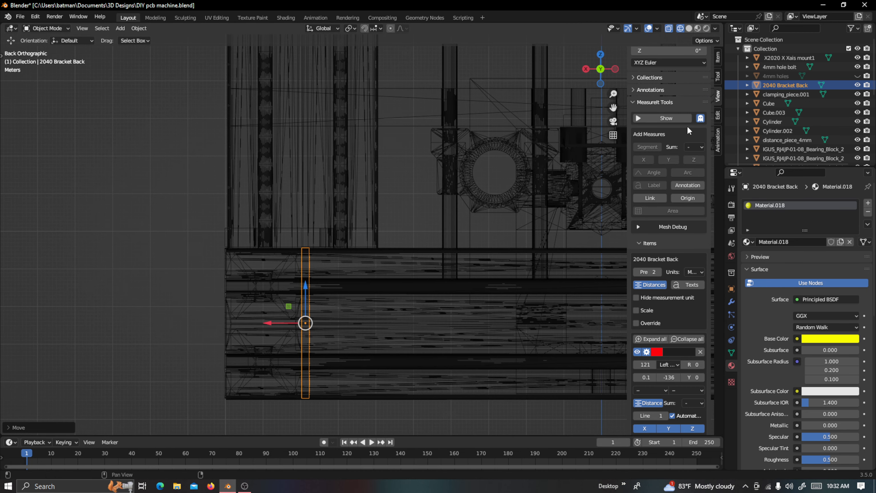
{"action": "left_click_drag", "start_coordinate": [615, 110], "coordinate": [665, 15]}
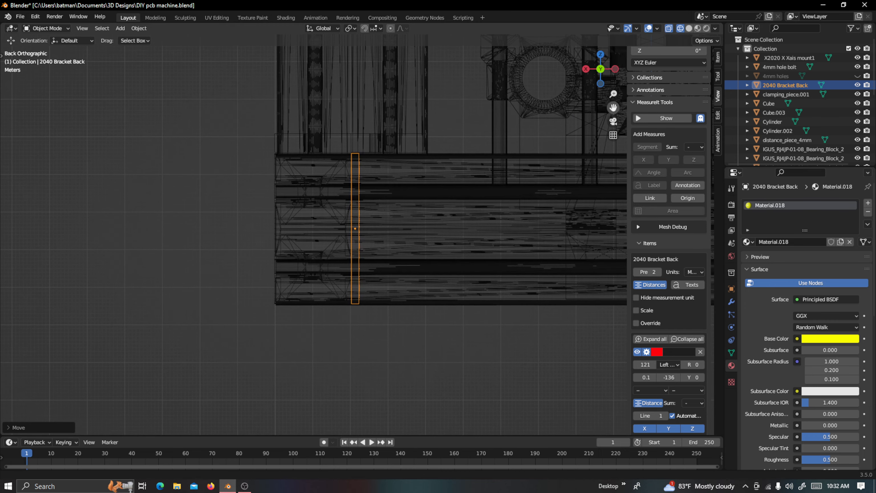
{"action": "scroll", "coordinate": [359, 315], "scroll_direction": "up", "scroll_amount": 2}
{"action": "scroll", "coordinate": [365, 335], "scroll_direction": "up", "scroll_amount": 2}
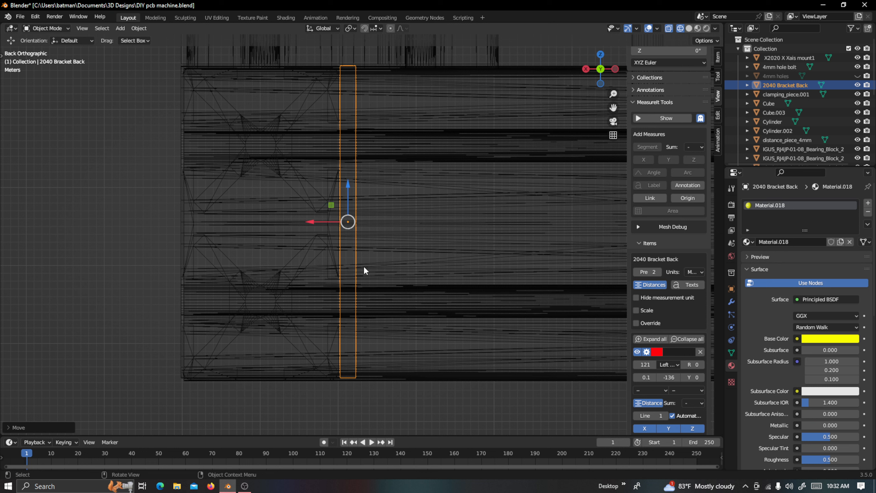
{"action": "left_click", "coordinate": [663, 119]}
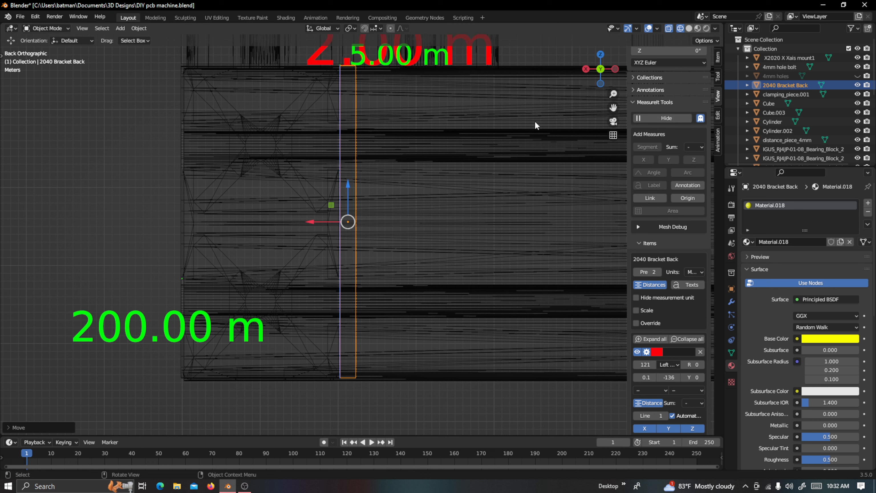
{"action": "left_click", "coordinate": [698, 28]}
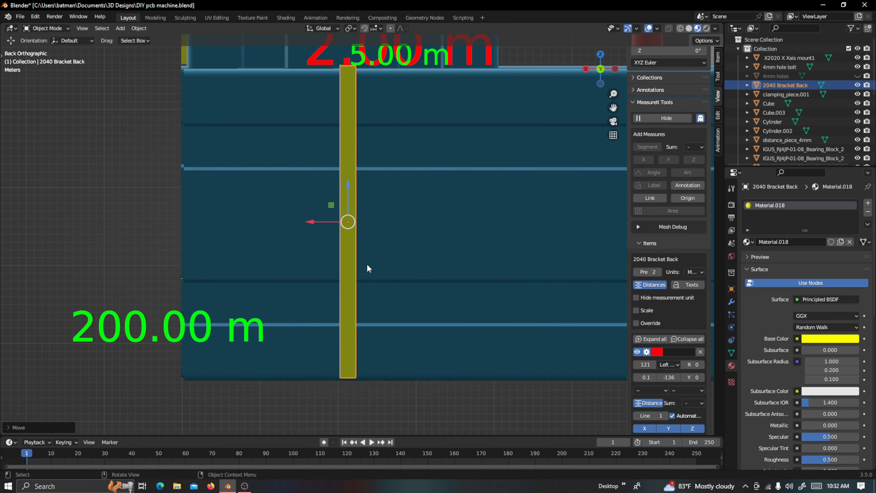
In Edit Mode, move the bracket's negative-X side face outward along X to a width of about 20.2 m
{"action": "key", "text": "Tab"}
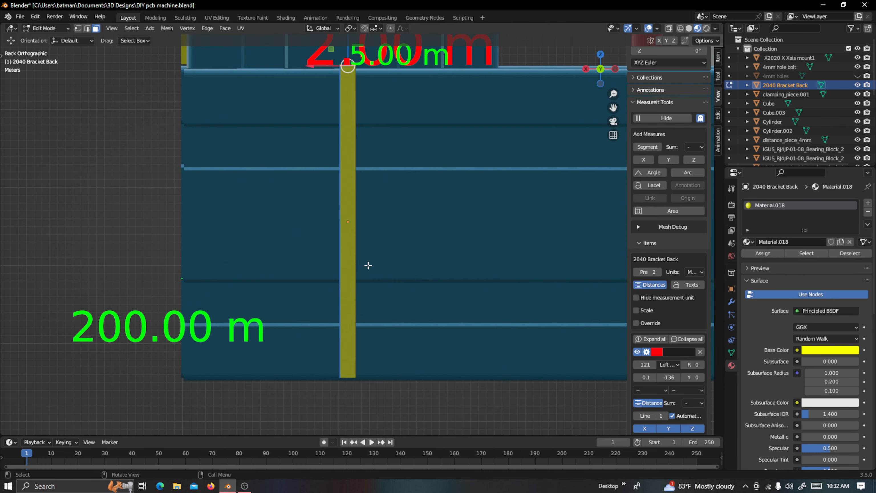
{"action": "mouse_move", "coordinate": [377, 261]}
{"action": "middle_mouse_down"}
{"action": "mouse_move", "coordinate": [388, 260]}
{"action": "mouse_move", "coordinate": [370, 274]}
{"action": "middle_mouse_up"}
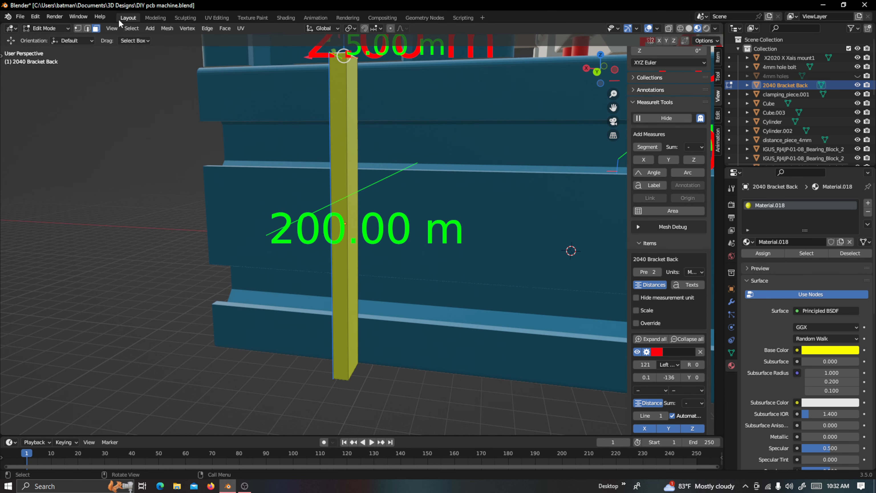
{"action": "left_click", "coordinate": [357, 110]}
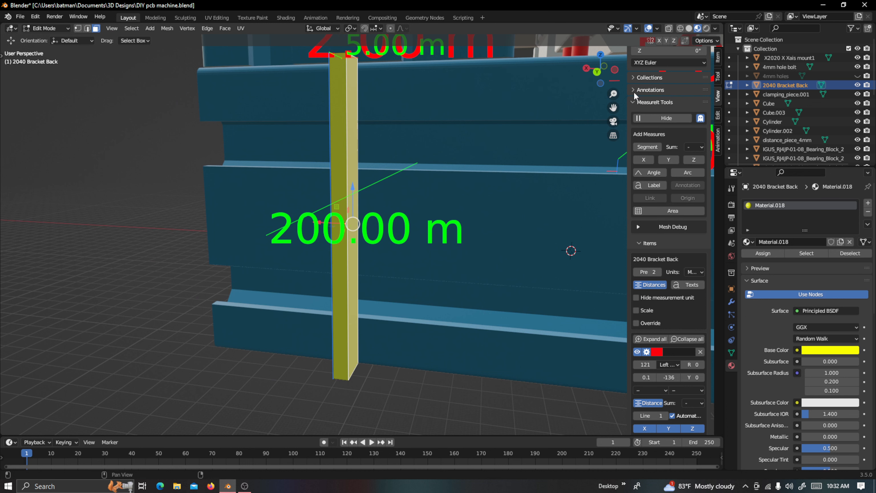
{"action": "middle_click_drag", "start_coordinate": [521, 151], "coordinate": [489, 144]}
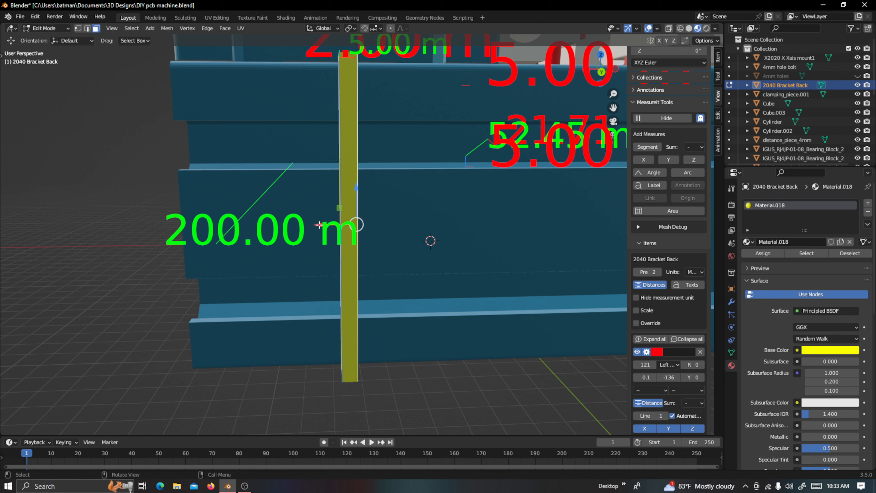
{"action": "key", "text": "ctrl+KP_1"}
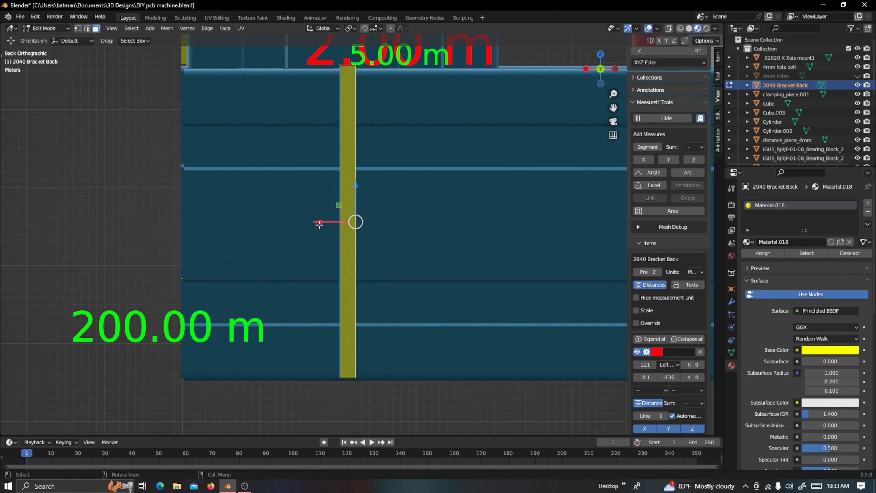
{"action": "left_click_drag", "start_coordinate": [318, 223], "coordinate": [462, 210]}
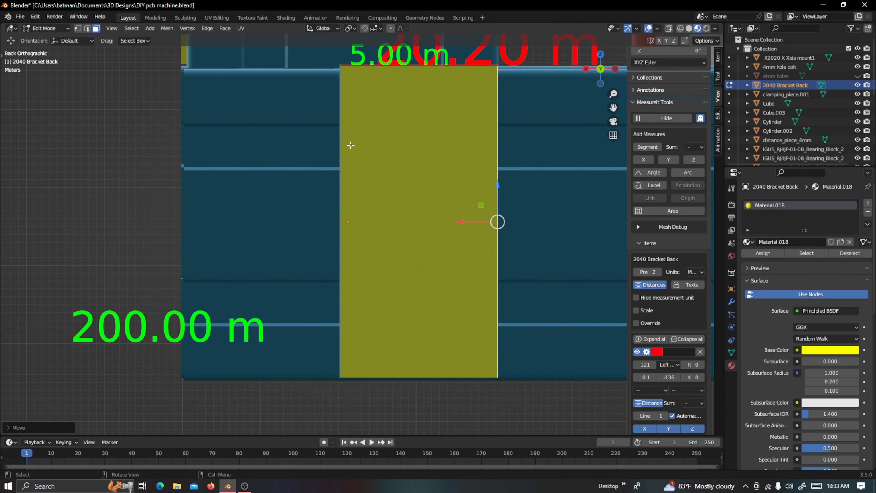
Move the bracket's opposite side face outward along positive X to a width of about 39.51 m
{"action": "middle_click_drag", "start_coordinate": [356, 95], "coordinate": [352, 141]}
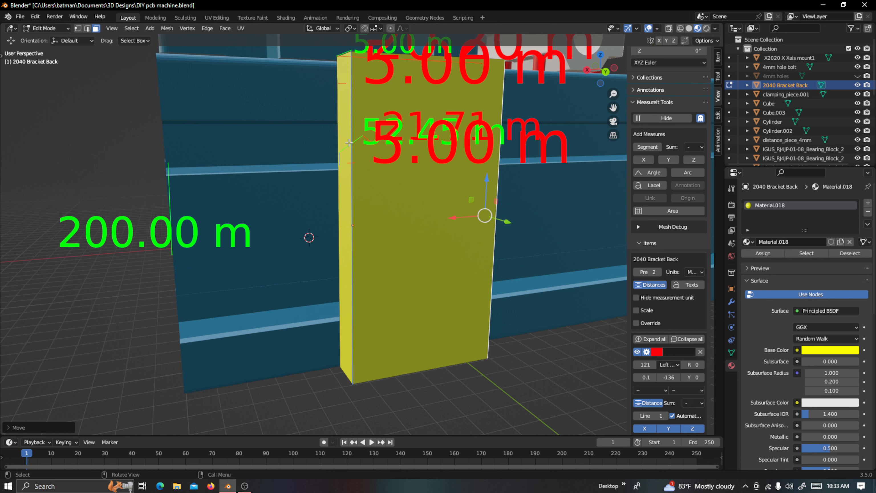
{"action": "left_click", "coordinate": [350, 143]}
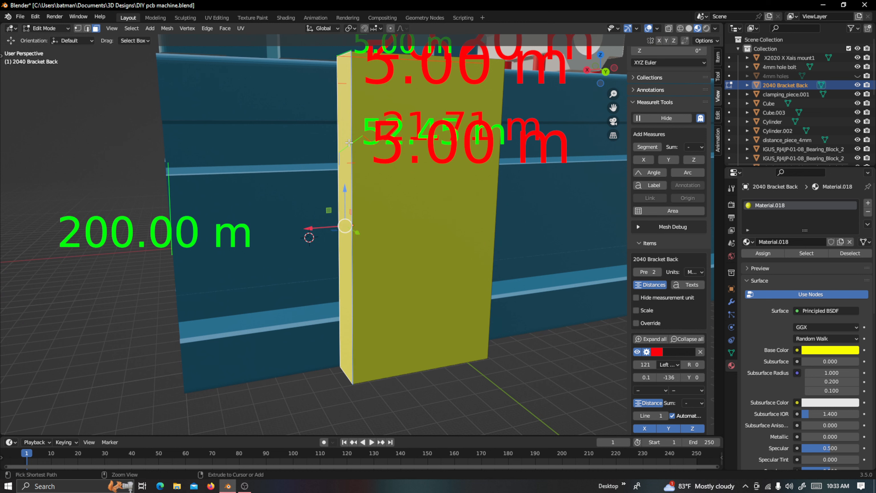
{"action": "key", "text": "ctrl+KP_1"}
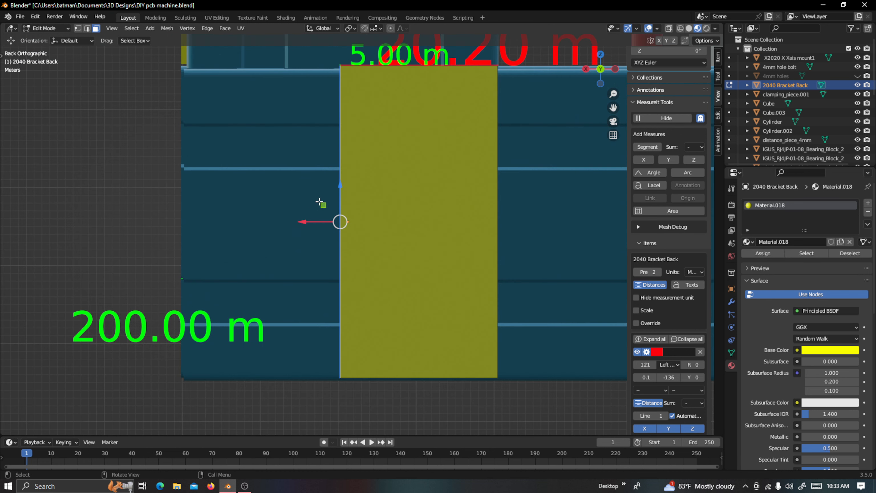
{"action": "left_click_drag", "start_coordinate": [303, 221], "coordinate": [153, 210]}
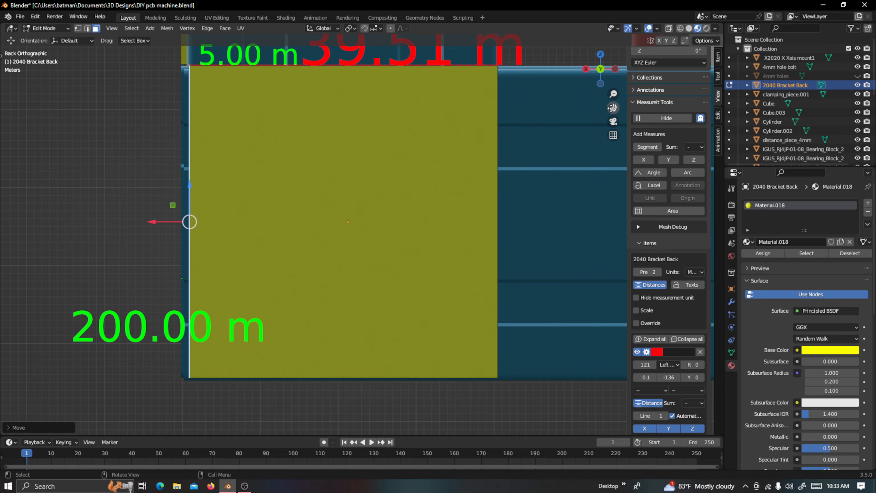
In wireframe display, move the bracket's positive-X side face outward along X to a width of about 39.86 m, and restore Material Preview shading
{"action": "left_click_drag", "start_coordinate": [613, 108], "coordinate": [629, 205]}
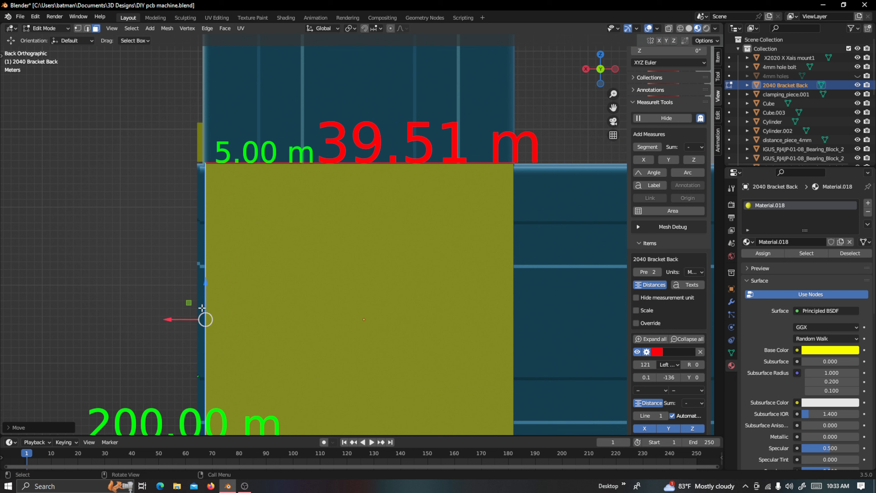
{"action": "left_click", "coordinate": [680, 31]}
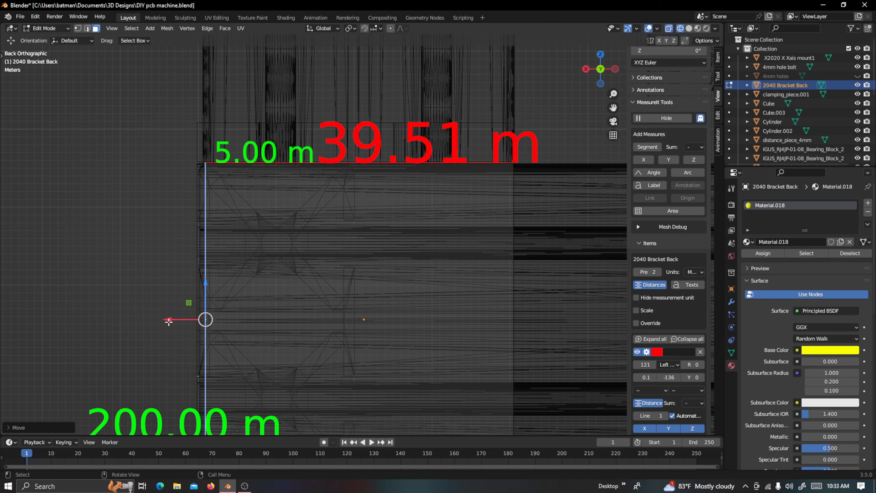
{"action": "left_click_drag", "start_coordinate": [169, 321], "coordinate": [163, 321]}
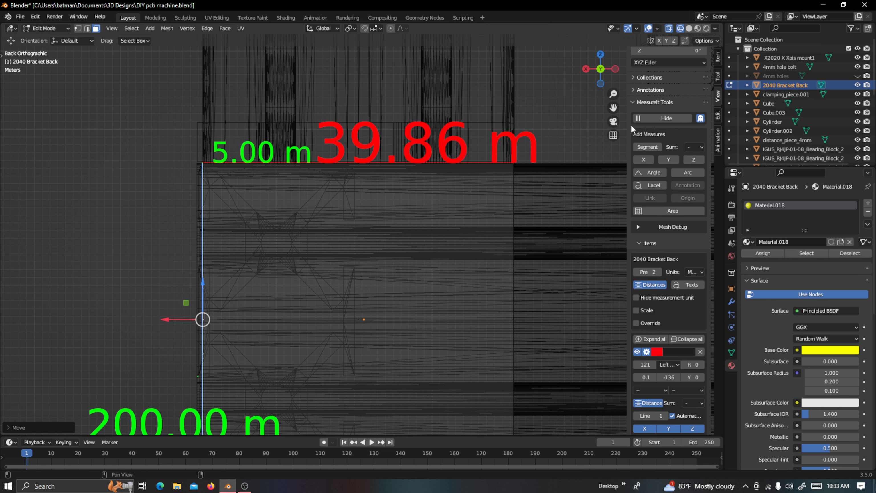
{"action": "left_click", "coordinate": [698, 28]}
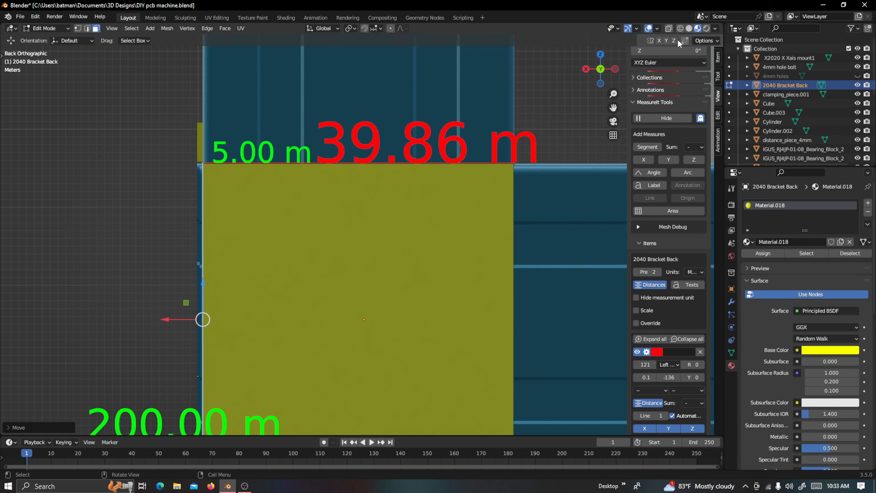
Select the bracket's negative-X side face and move it about 0.06 m outward in wireframe back view, for a width of about 39.92 m
{"action": "mouse_move", "coordinate": [529, 215]}
{"action": "middle_mouse_down"}
{"action": "mouse_move", "coordinate": [473, 366]}
{"action": "mouse_move", "coordinate": [504, 203]}
{"action": "middle_mouse_up"}
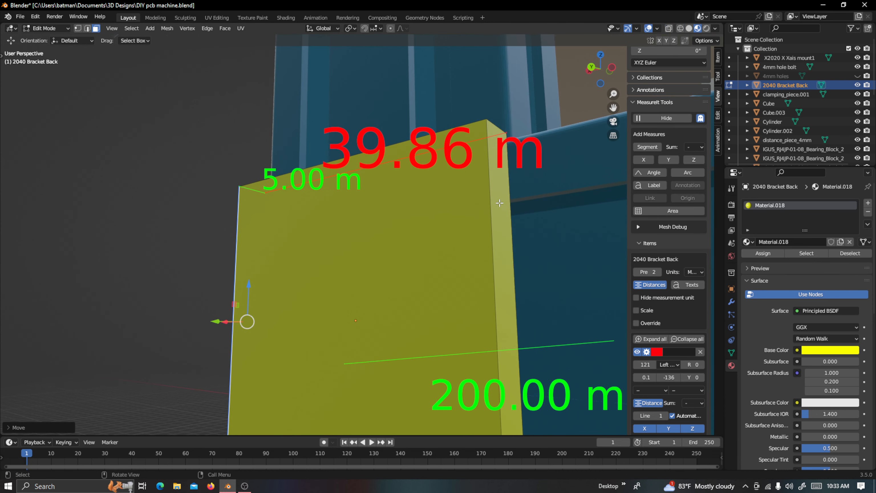
{"action": "left_click", "coordinate": [502, 203]}
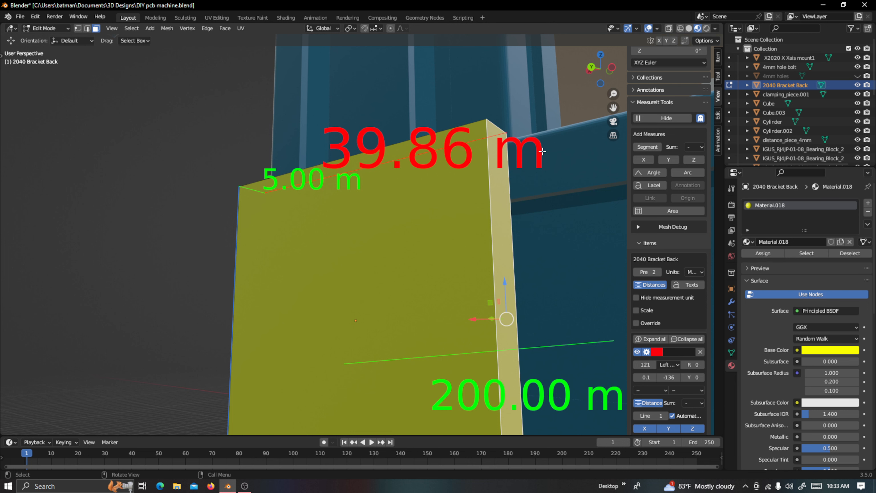
{"action": "key", "text": "ctrl+KP_1"}
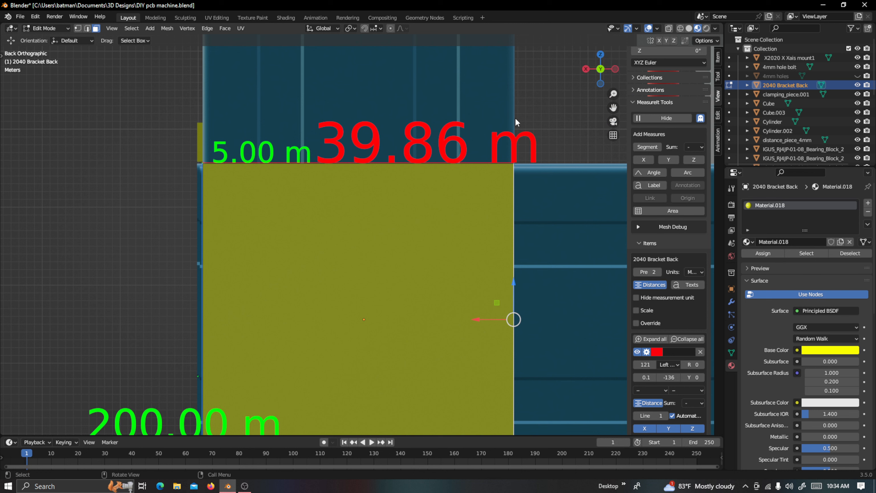
{"action": "left_click", "coordinate": [681, 29]}
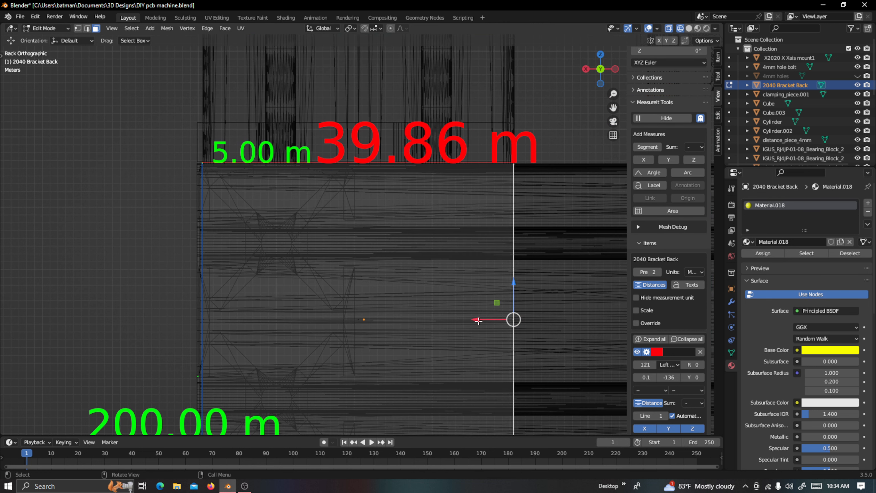
{"action": "left_click", "coordinate": [678, 117]}
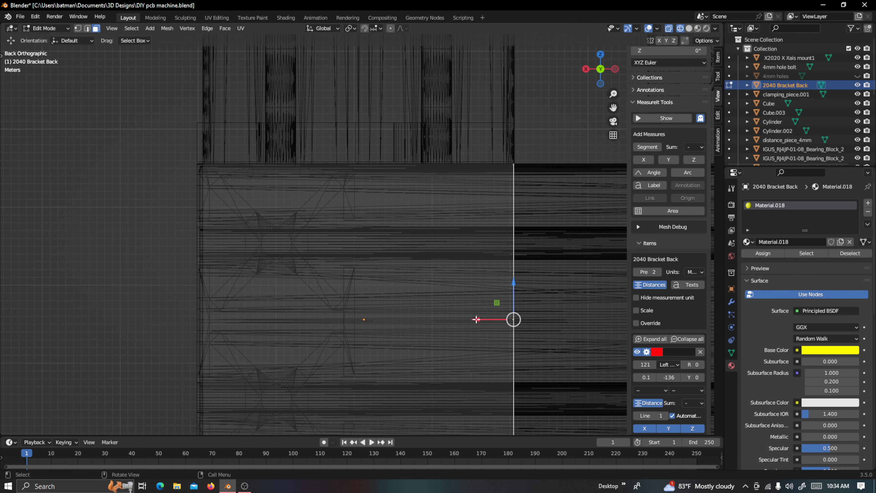
{"action": "left_click_drag", "start_coordinate": [477, 319], "coordinate": [478, 319]}
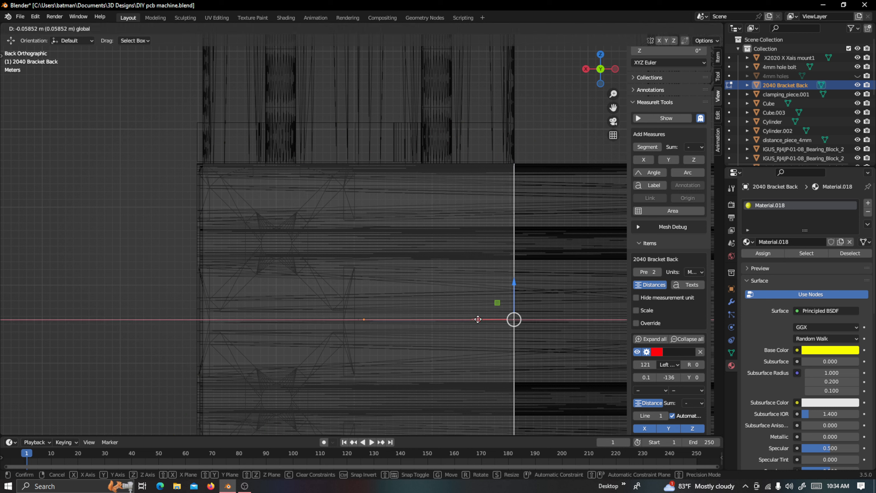
{"action": "left_click_drag", "start_coordinate": [478, 319], "coordinate": [478, 319]}
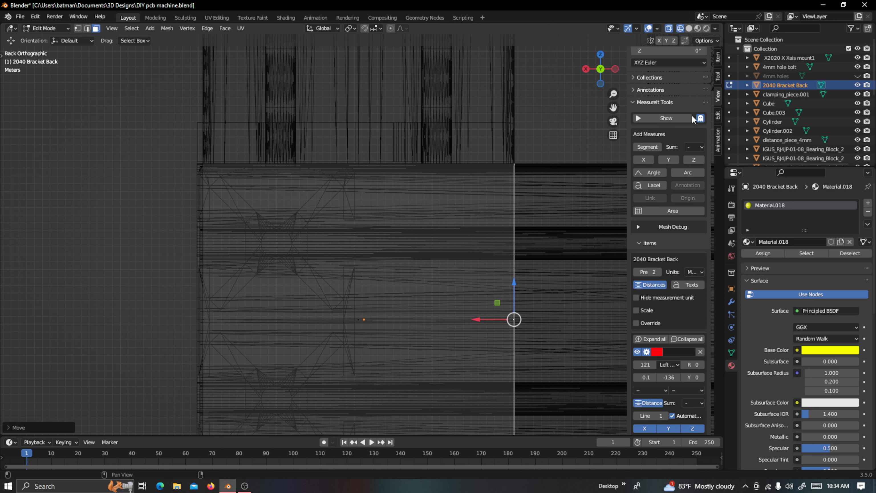
{"action": "left_click", "coordinate": [677, 118]}
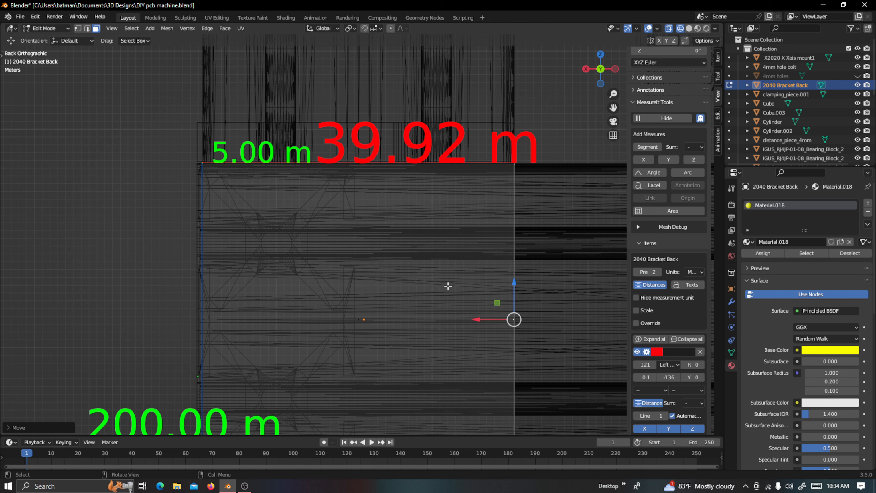
{"action": "scroll", "coordinate": [481, 321], "scroll_direction": "up", "scroll_amount": 1}
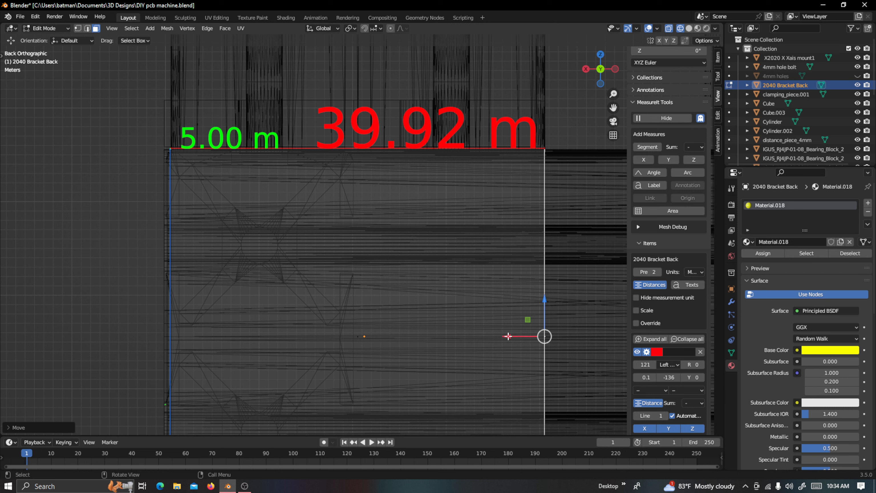
Move the bracket's selected side face outward along X until the width measures about 40.02 m
{"action": "left_click_drag", "start_coordinate": [509, 336], "coordinate": [510, 337]}
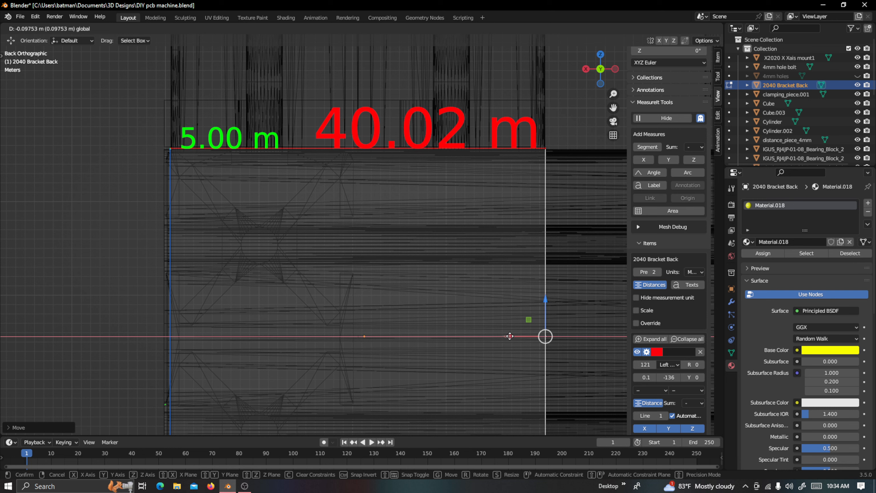
{"action": "left_click_drag", "start_coordinate": [510, 336], "coordinate": [511, 336]}
{"action": "scroll", "coordinate": [511, 336], "scroll_direction": "up", "scroll_amount": 1}
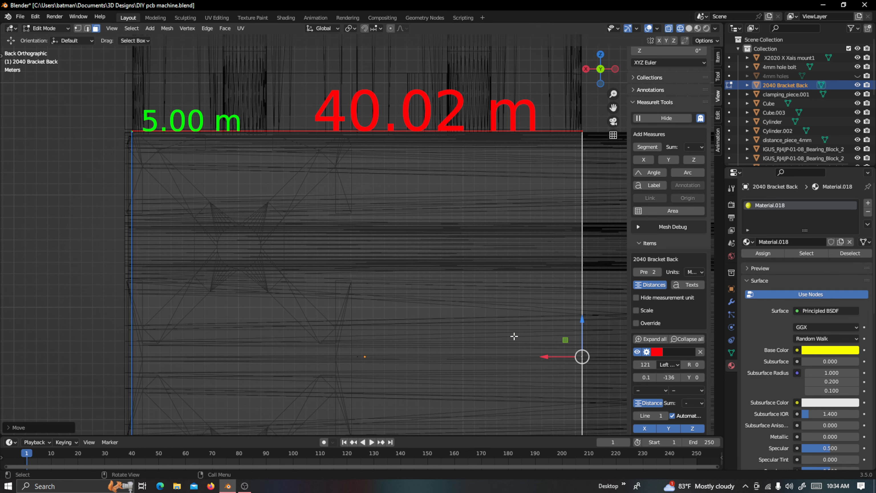
{"action": "scroll", "coordinate": [553, 361], "scroll_direction": "up", "scroll_amount": 1}
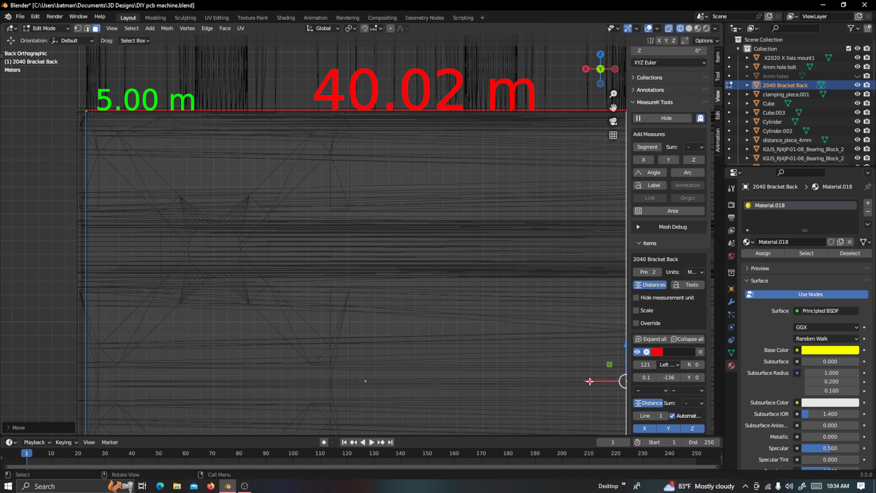
{"action": "left_click_drag", "start_coordinate": [589, 381], "coordinate": [588, 381]}
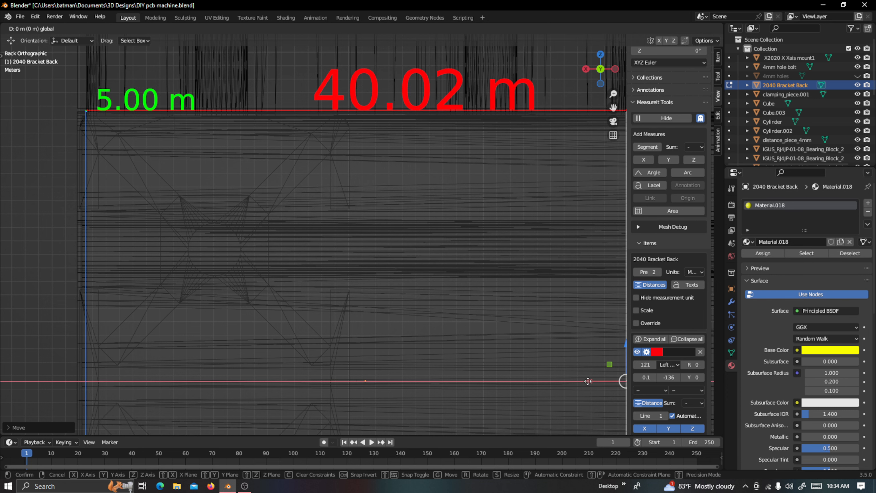
{"action": "left_click_drag", "start_coordinate": [588, 381], "coordinate": [588, 381]}
Shift the red width measurement's text by setting its Y offset to -534
{"action": "left_click_drag", "start_coordinate": [613, 108], "coordinate": [511, 71]}
{"action": "scroll", "coordinate": [584, 241], "scroll_direction": "up", "scroll_amount": 1}
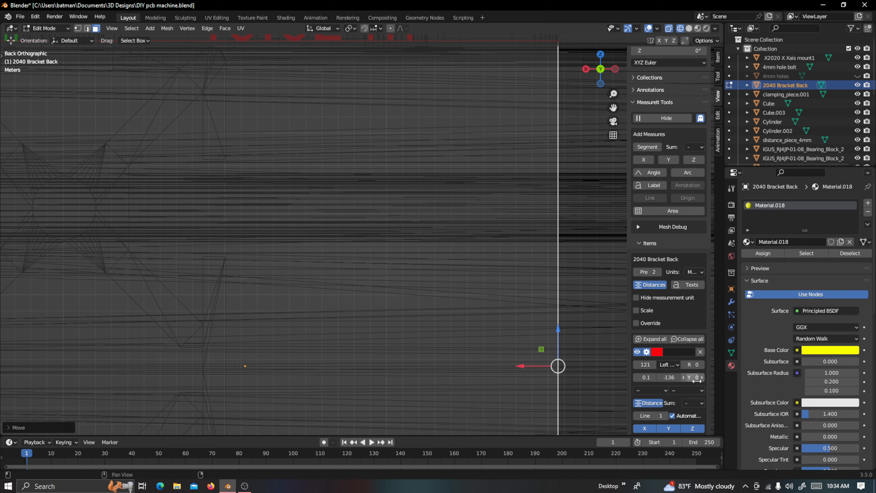
{"action": "mouse_move", "coordinate": [693, 377]}
{"action": "left_mouse_down"}
{"action": "mouse_move", "coordinate": [607, 377]}
{"action": "mouse_move", "coordinate": [693, 384]}
{"action": "left_mouse_up"}
{"action": "scroll", "coordinate": [606, 383], "scroll_direction": "up", "scroll_amount": 1}
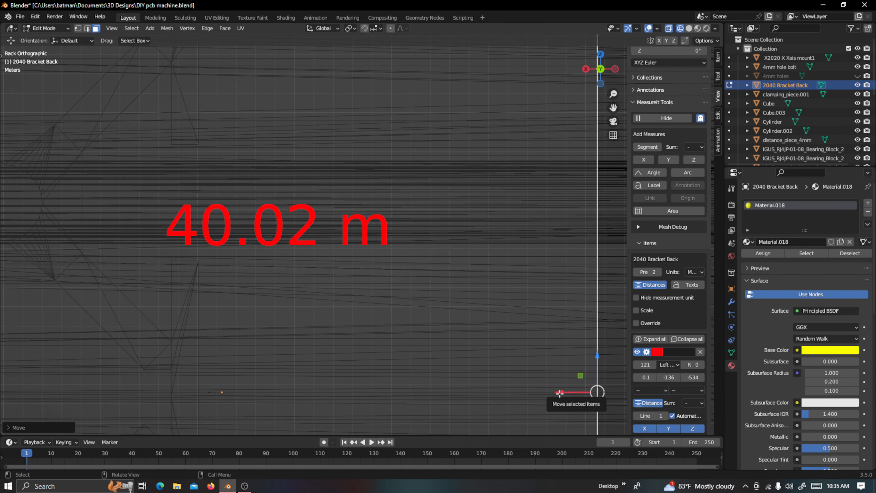
Try to nudge the bracket's side face along X to a 40.00 m width
{"action": "left_click_drag", "start_coordinate": [561, 394], "coordinate": [557, 393]}
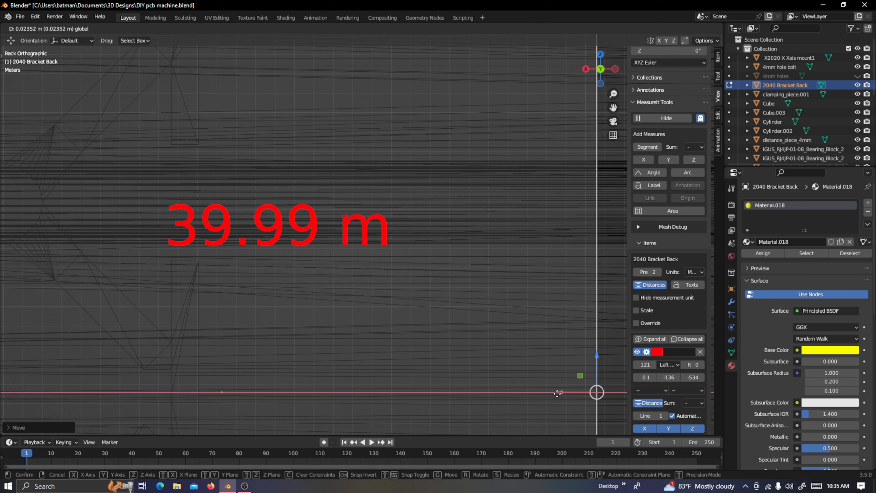
{"action": "left_click_drag", "start_coordinate": [558, 393], "coordinate": [557, 393]}
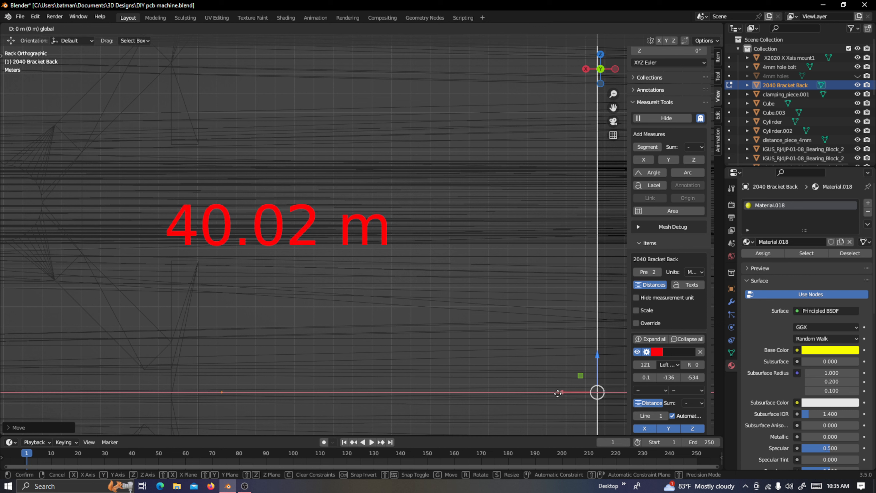
{"action": "left_click_drag", "start_coordinate": [557, 393], "coordinate": [558, 394]}
Reposition the red width measurement's text with an X offset of 537 and a Y offset of -10
{"action": "scroll", "coordinate": [563, 396], "scroll_direction": "up", "scroll_amount": 1}
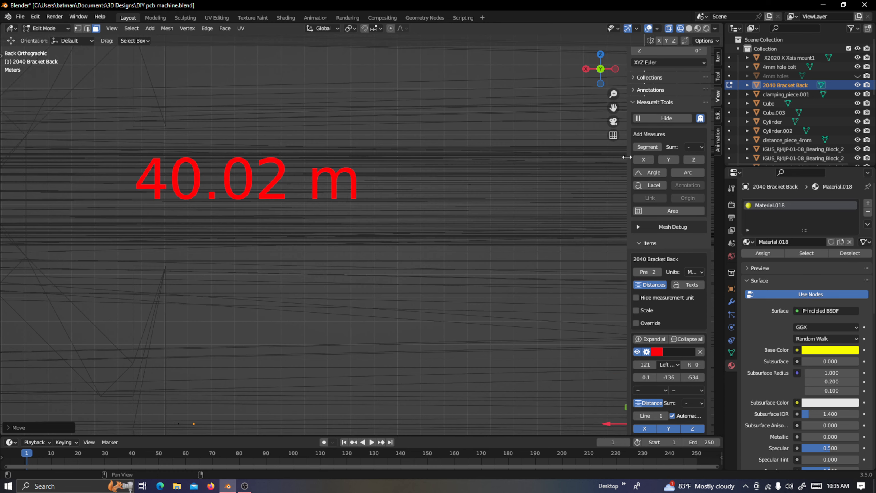
{"action": "left_click_drag", "start_coordinate": [614, 109], "coordinate": [584, 52]}
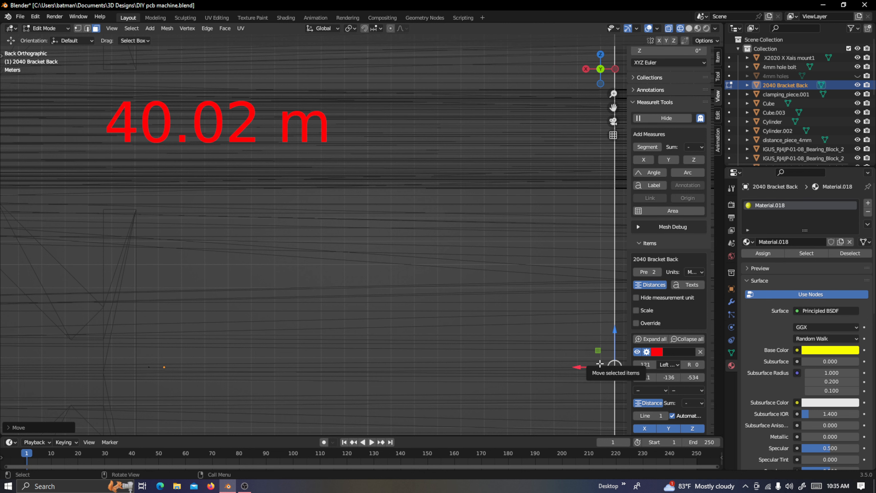
{"action": "scroll", "coordinate": [601, 364], "scroll_direction": "up", "scroll_amount": 1}
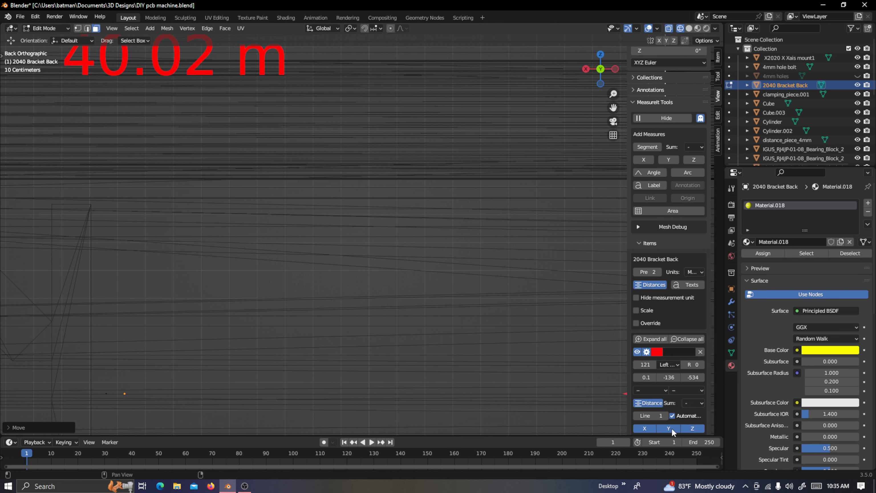
{"action": "scroll", "coordinate": [671, 428], "scroll_direction": "down", "scroll_amount": 2}
{"action": "left_click_drag", "start_coordinate": [668, 341], "coordinate": [686, 341]}
Fine-tune the bracket's side face along X to a width of 40.00 m
{"action": "left_click_drag", "start_coordinate": [613, 107], "coordinate": [458, 110]}
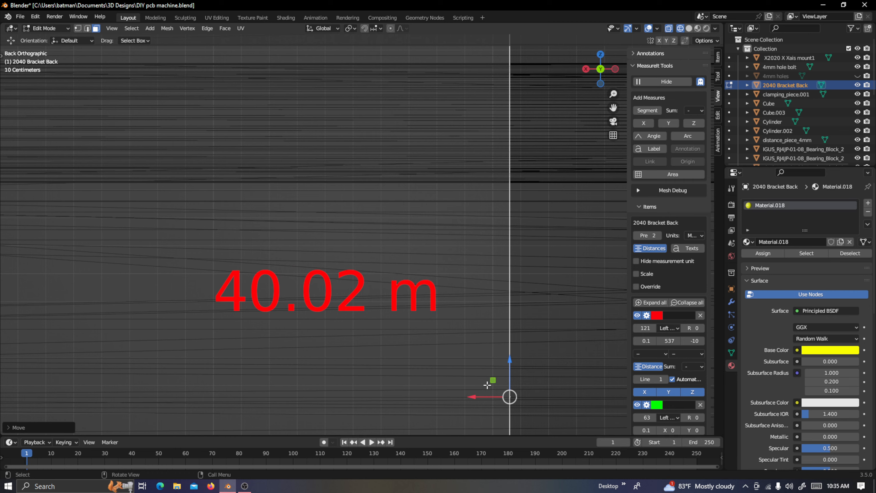
{"action": "scroll", "coordinate": [488, 384], "scroll_direction": "up", "scroll_amount": 1}
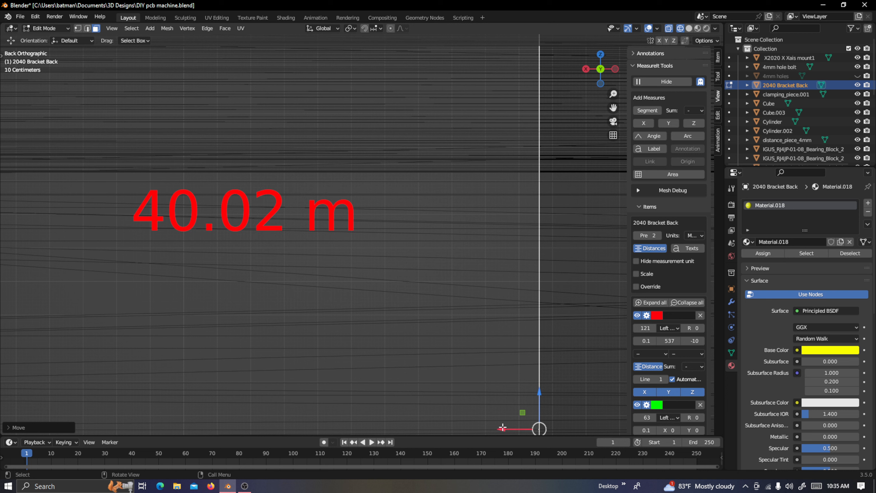
{"action": "left_click_drag", "start_coordinate": [502, 429], "coordinate": [500, 428]}
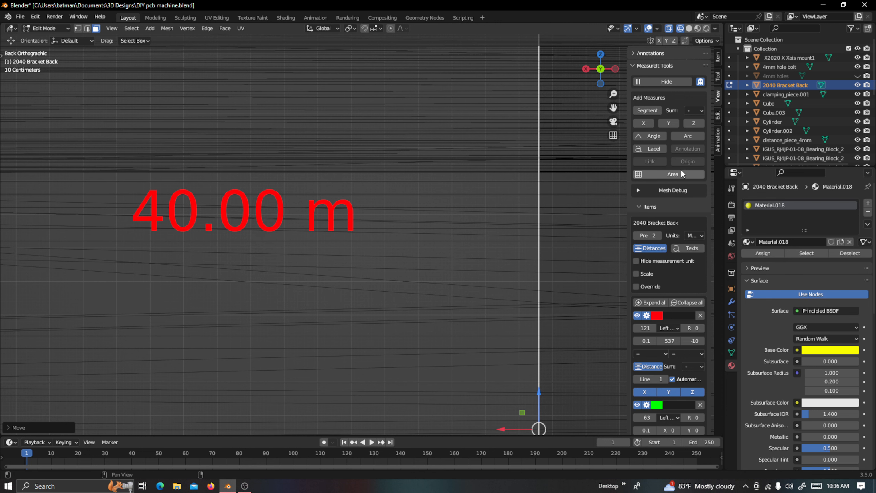
Switch the viewport to Material Preview shading and bring the whole bracket into view
{"action": "left_click", "coordinate": [698, 28]}
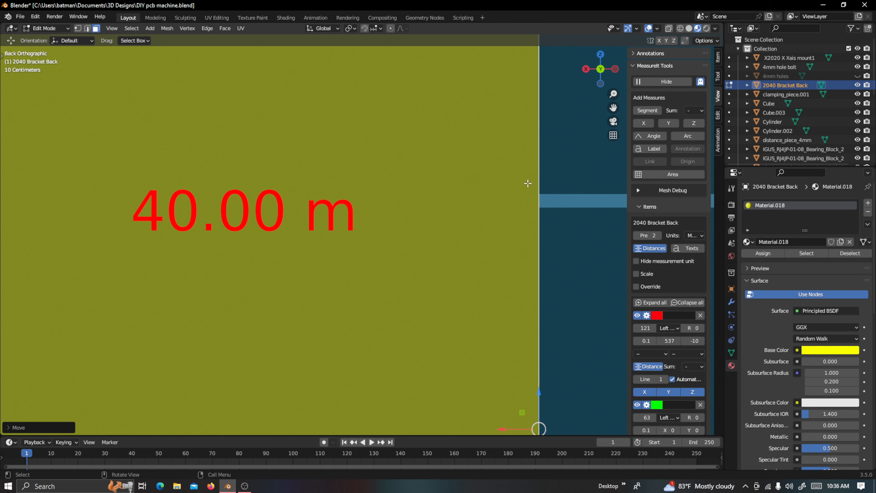
{"action": "scroll", "coordinate": [527, 184], "scroll_direction": "down", "scroll_amount": 3}
{"action": "scroll", "coordinate": [458, 231], "scroll_direction": "down", "scroll_amount": 3}
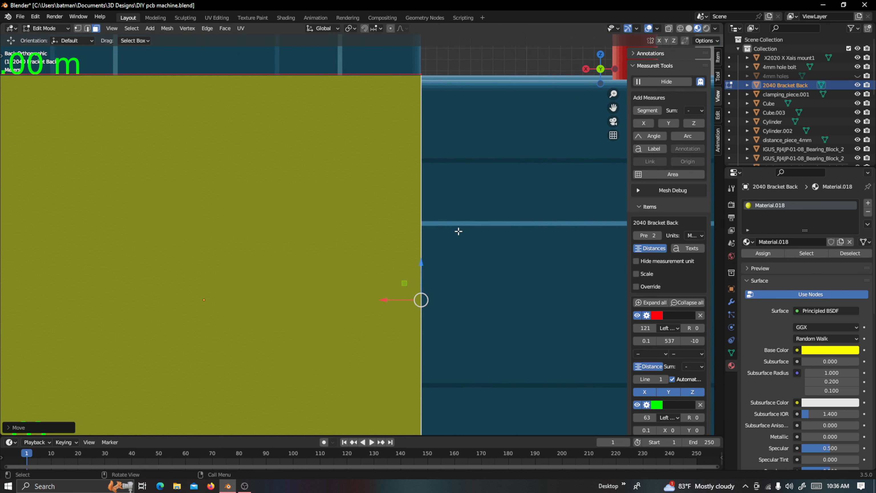
{"action": "scroll", "coordinate": [410, 225], "scroll_direction": "down", "scroll_amount": 2}
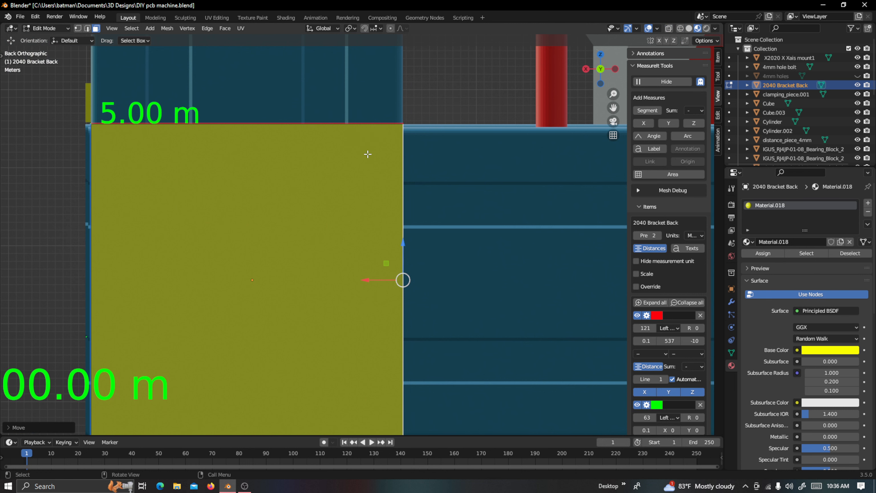
{"action": "scroll", "coordinate": [347, 190], "scroll_direction": "down", "scroll_amount": 3}
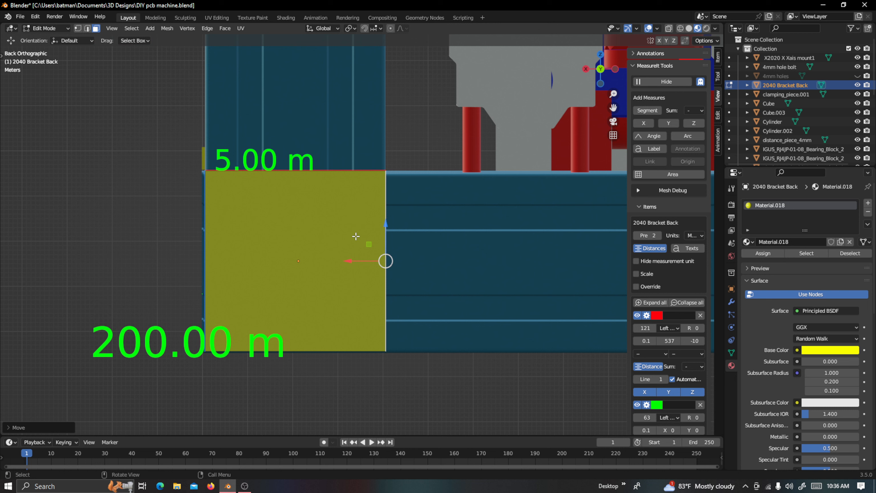
Return to Object Mode and set the bracket's origin to Center of Mass (Volume)
{"action": "key", "text": "Tab"}
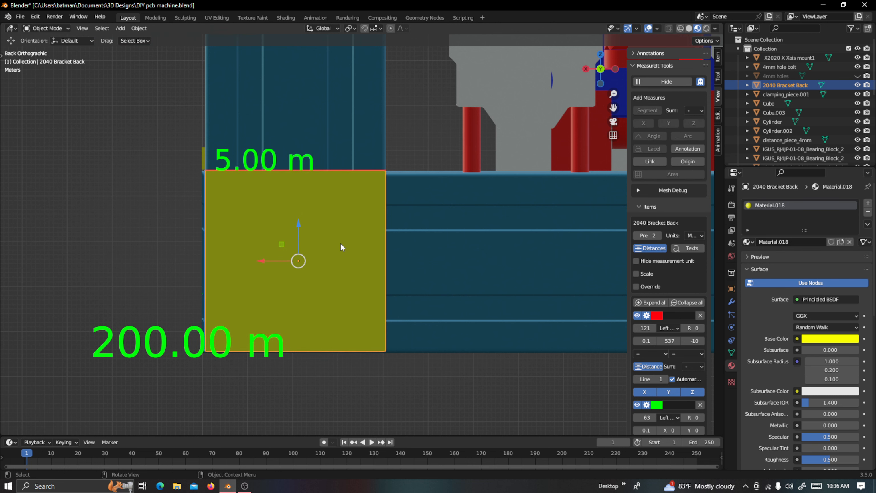
{"action": "right_click", "coordinate": [341, 242]}
{"action": "mouse_move", "coordinate": [340, 242]}
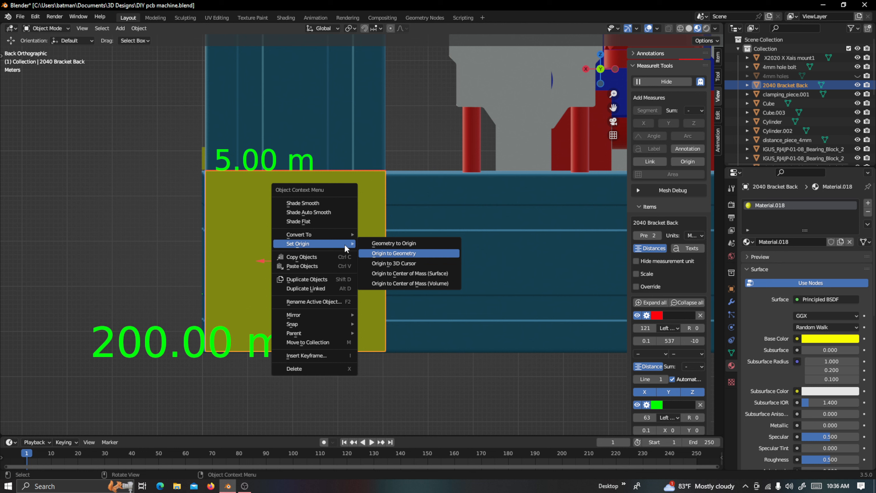
{"action": "left_click", "coordinate": [398, 283]}
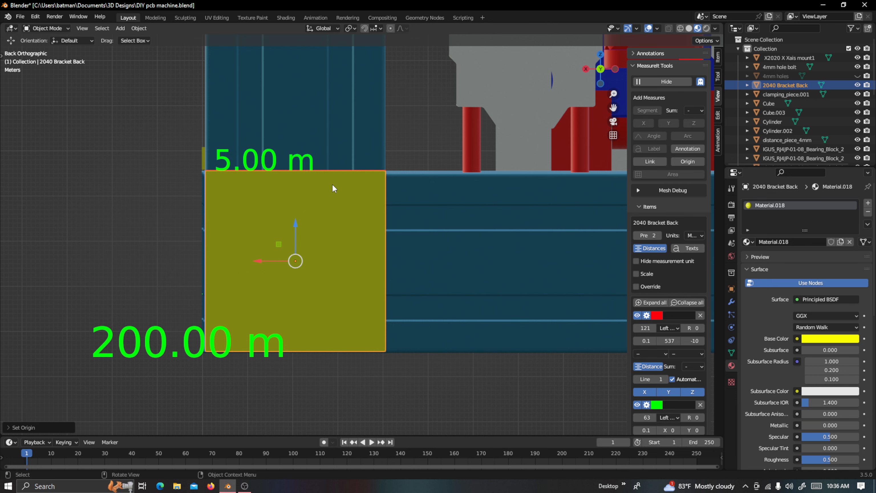
In Edit Mode, raise the bracket's top face along Z in back view so the plate overlaps the vertical extrusion
{"action": "mouse_move", "coordinate": [334, 189]}
{"action": "middle_mouse_down"}
{"action": "mouse_move", "coordinate": [323, 233]}
{"action": "mouse_move", "coordinate": [343, 199]}
{"action": "middle_mouse_up"}
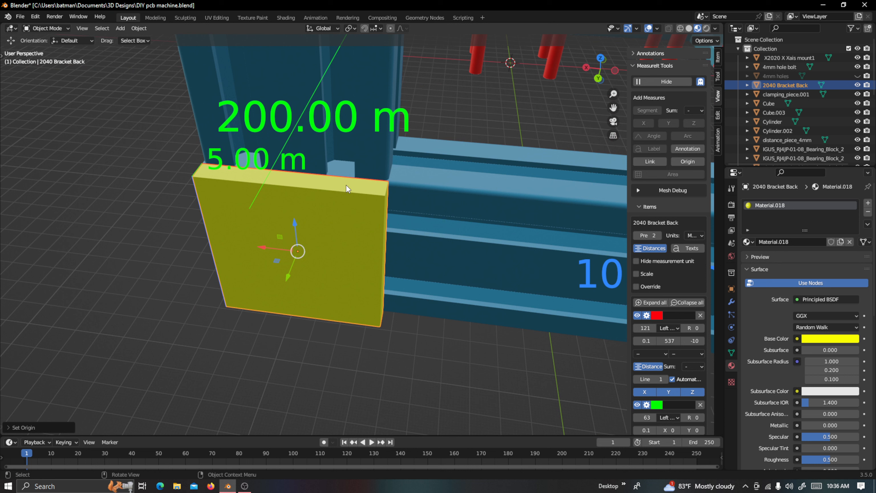
{"action": "middle_click_drag", "start_coordinate": [356, 151], "coordinate": [384, 120]}
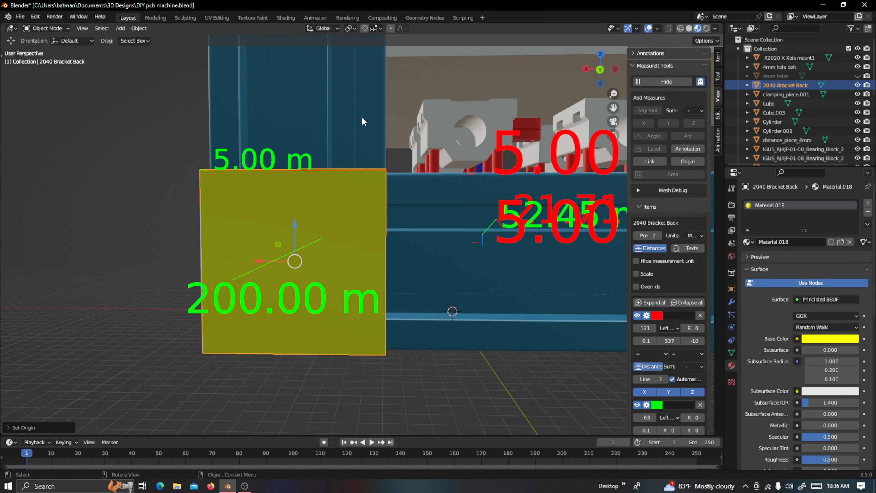
{"action": "left_click", "coordinate": [407, 202]}
{"action": "left_click", "coordinate": [360, 201]}
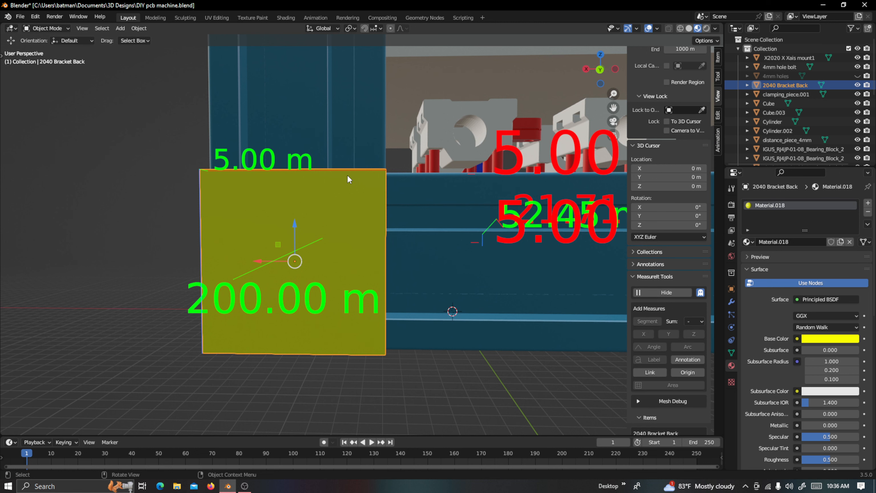
{"action": "key", "text": "Tab"}
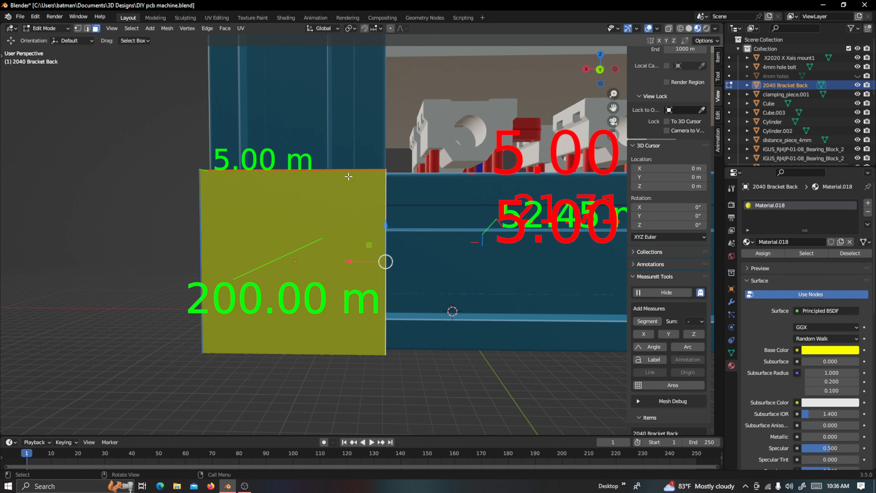
{"action": "middle_click_drag", "start_coordinate": [348, 177], "coordinate": [358, 196]}
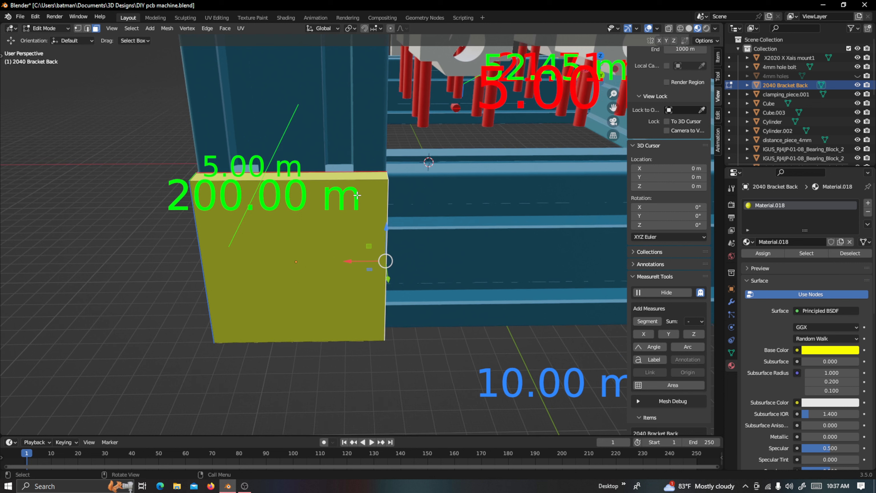
{"action": "left_click", "coordinate": [366, 178]}
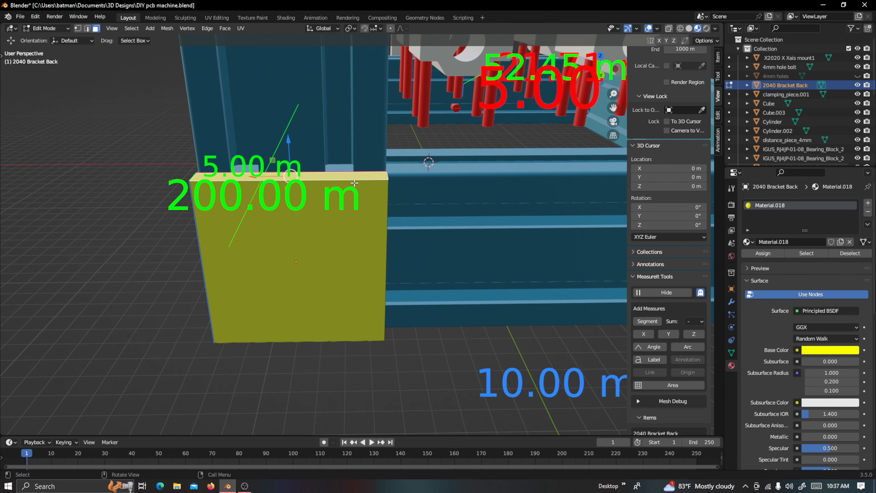
{"action": "key", "text": "KP_1"}
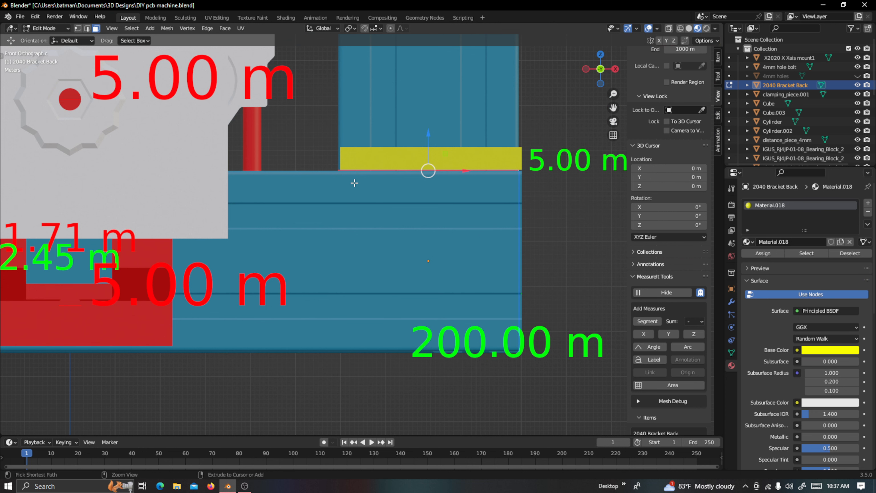
{"action": "key", "text": "ctrl+KP_1"}
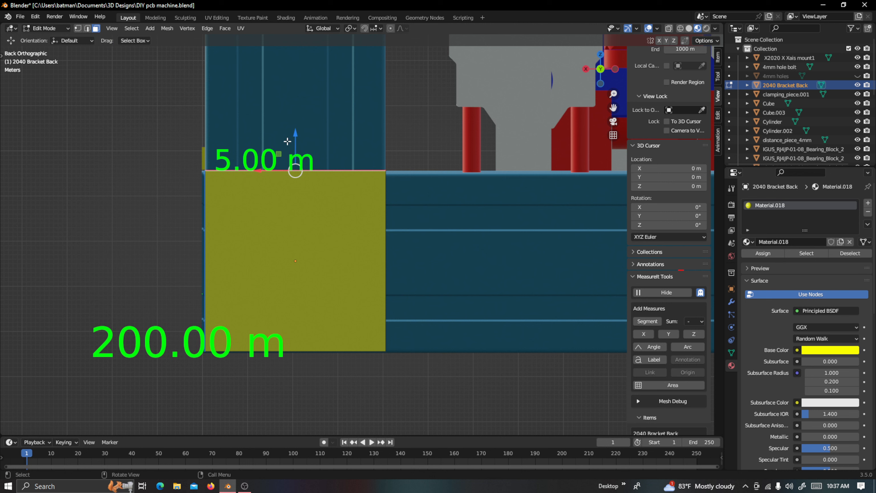
{"action": "left_click_drag", "start_coordinate": [295, 133], "coordinate": [311, 41]}
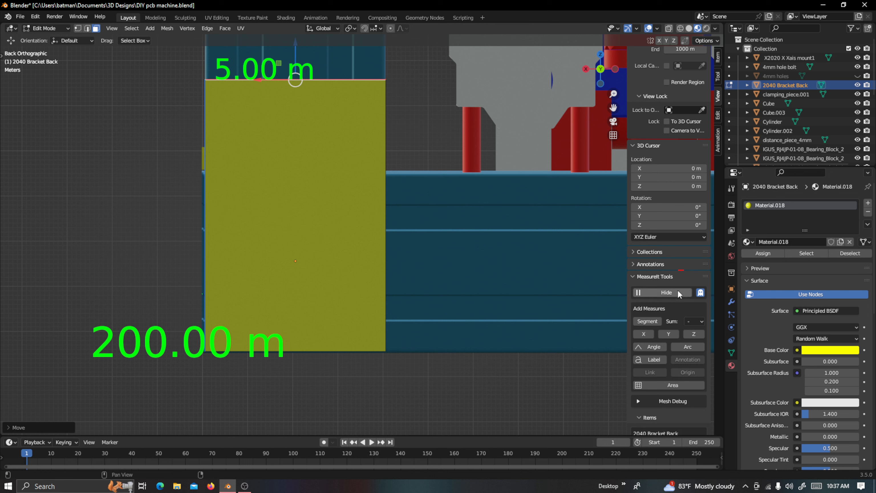
In right view, switch to edge select mode and select the bracket's outer vertical edge
{"action": "scroll", "coordinate": [676, 293], "scroll_direction": "down", "scroll_amount": 4}
{"action": "scroll", "coordinate": [676, 293], "scroll_direction": "down", "scroll_amount": 15}
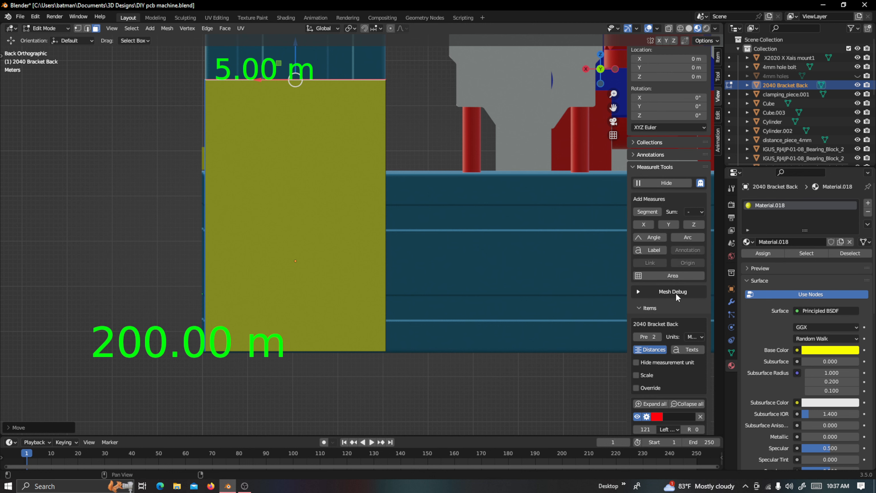
{"action": "scroll", "coordinate": [676, 292], "scroll_direction": "down", "scroll_amount": 2}
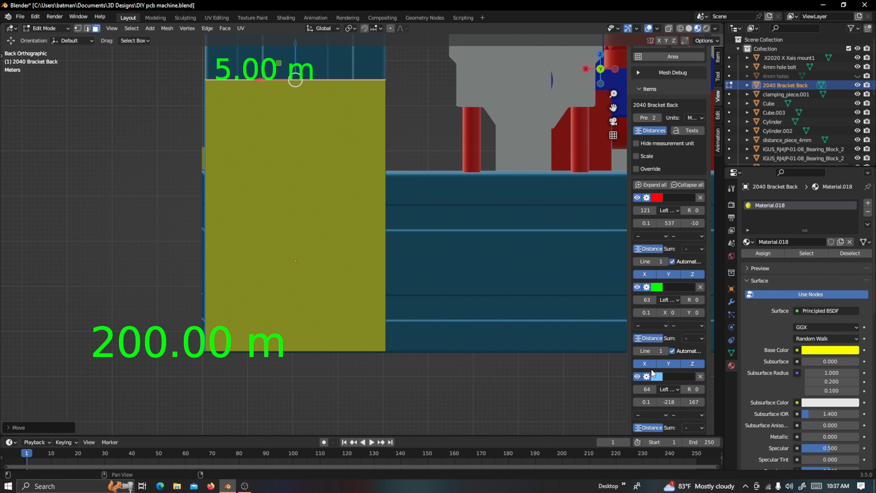
{"action": "scroll", "coordinate": [320, 228], "scroll_direction": "down", "scroll_amount": 1}
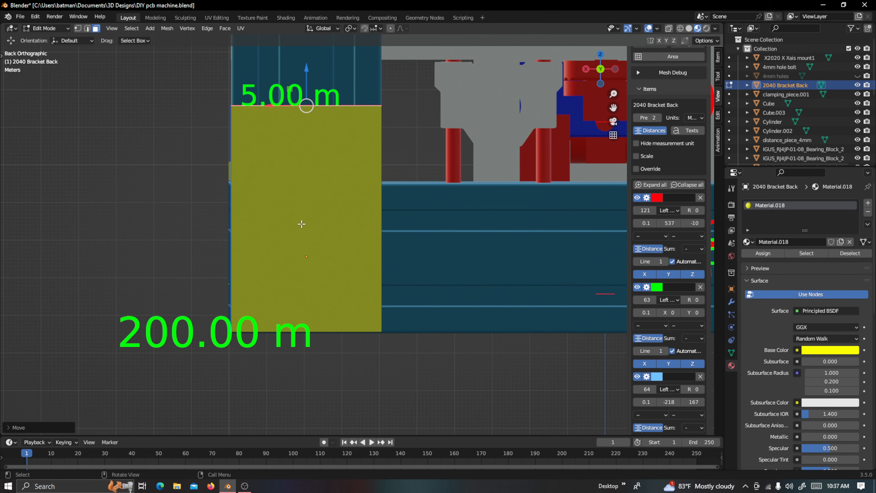
{"action": "key", "text": "KP_3"}
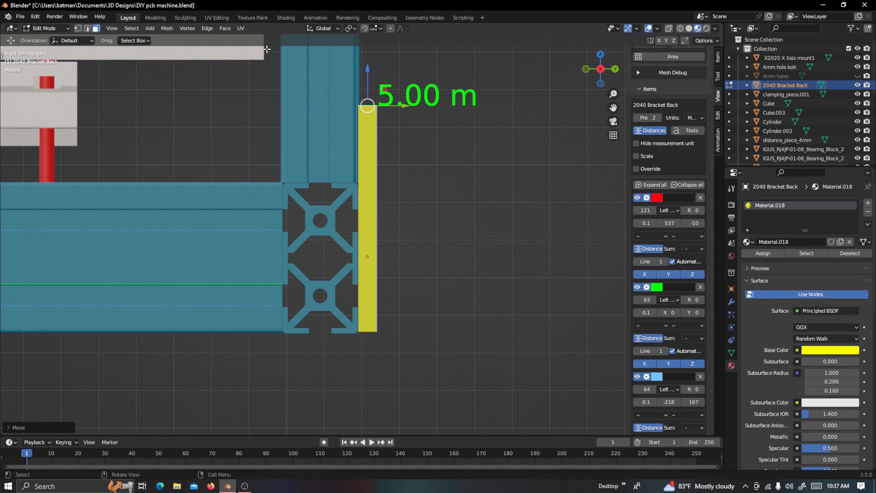
{"action": "left_click", "coordinate": [87, 28]}
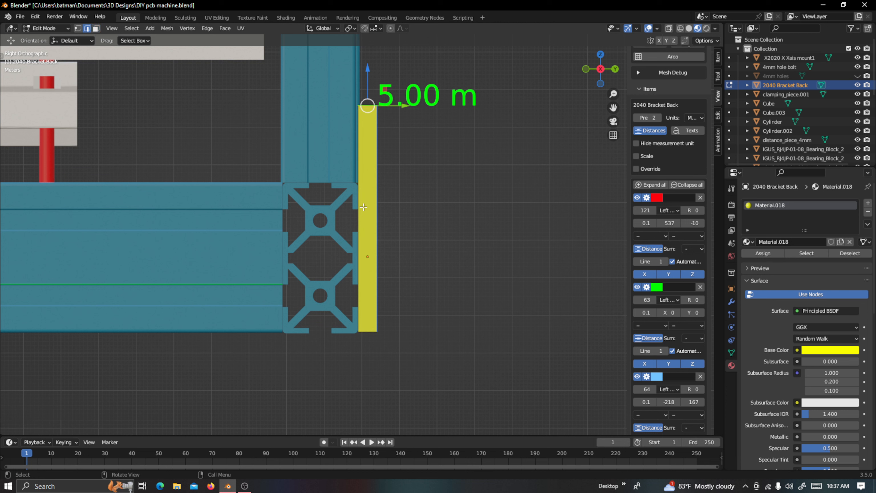
{"action": "key", "text": "a"}
{"action": "key", "text": "a"}
{"action": "left_click", "coordinate": [378, 198]}
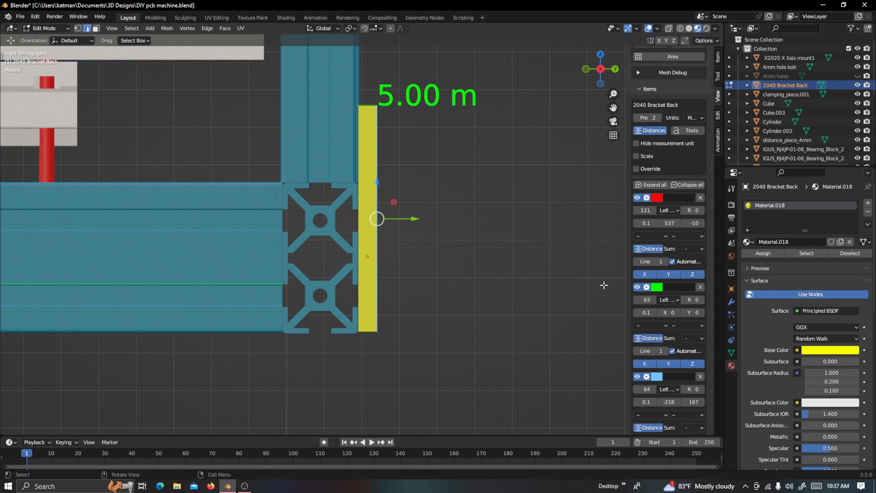
Change the colour of the bracket's light-blue MeasureIt measurement to yellow
{"action": "scroll", "coordinate": [635, 214], "scroll_direction": "up", "scroll_amount": 8}
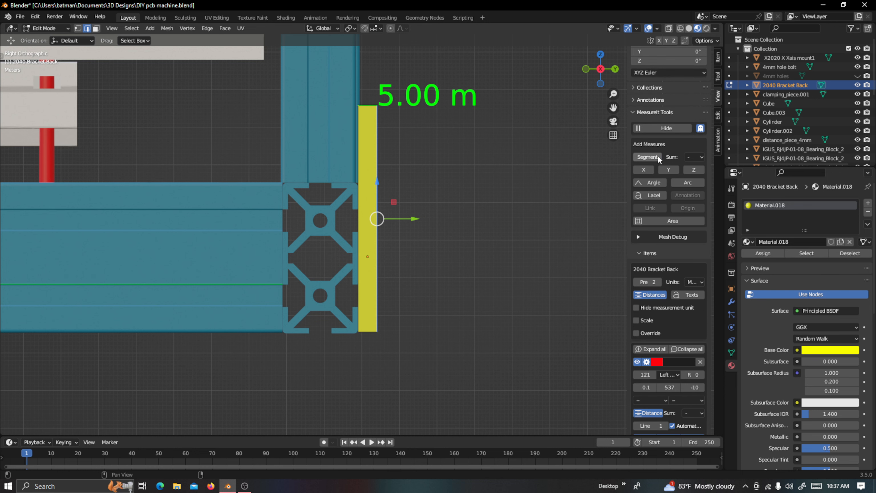
{"action": "scroll", "coordinate": [652, 220], "scroll_direction": "down", "scroll_amount": 2}
{"action": "scroll", "coordinate": [650, 290], "scroll_direction": "down", "scroll_amount": 10}
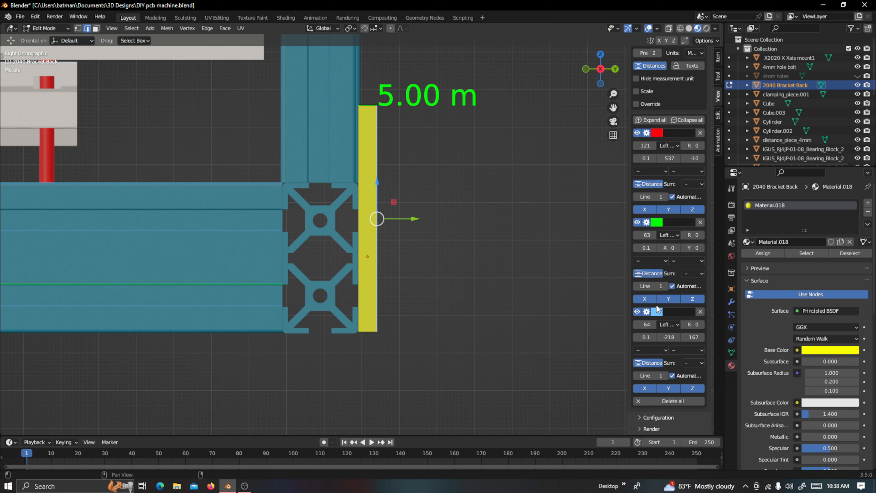
{"action": "left_click", "coordinate": [657, 312]}
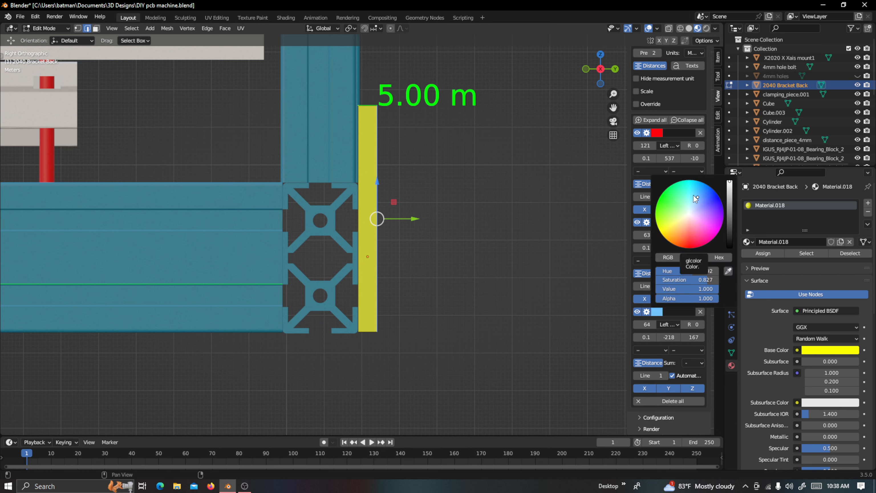
{"action": "left_click_drag", "start_coordinate": [692, 196], "coordinate": [659, 230]}
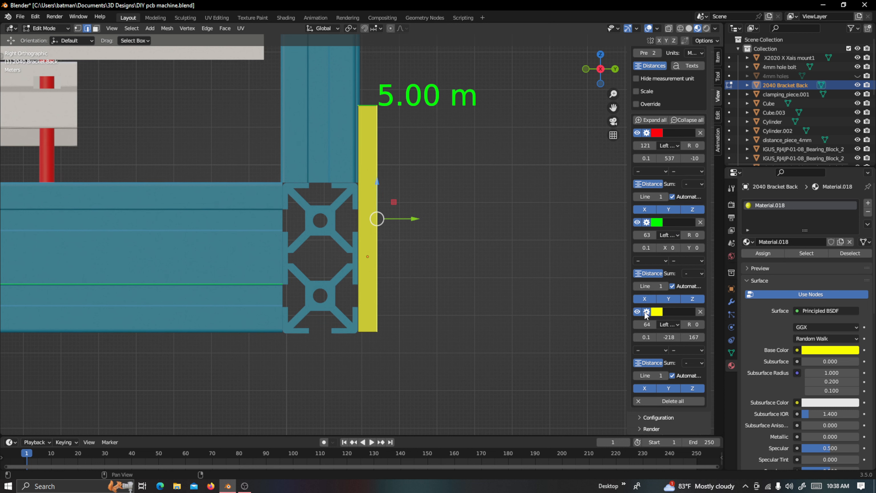
Enlarge the text size of the yellow MeasureIt measurement to 150
{"action": "scroll", "coordinate": [646, 314], "scroll_direction": "up", "scroll_amount": 5}
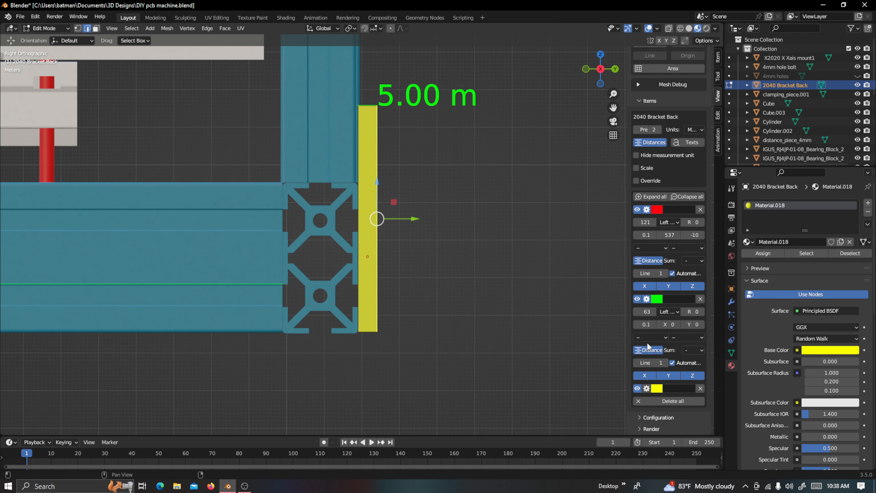
{"action": "scroll", "coordinate": [646, 383], "scroll_direction": "down", "scroll_amount": 2}
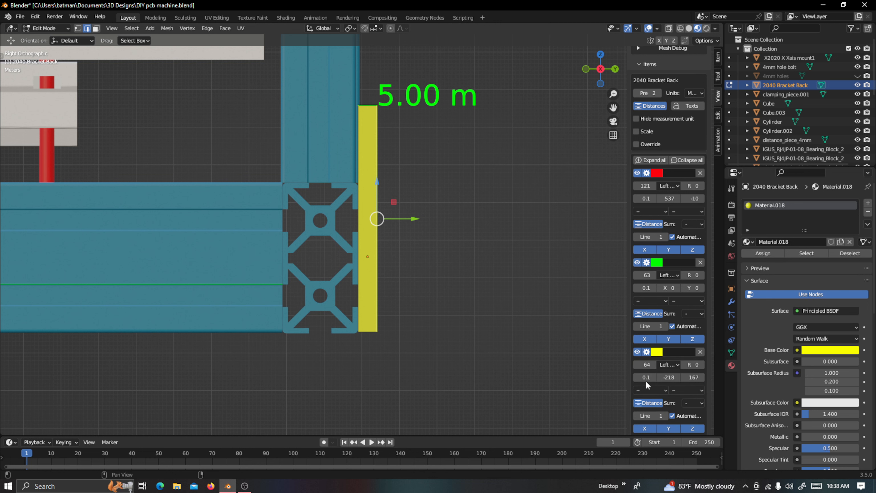
{"action": "left_click", "coordinate": [647, 367]}
{"action": "scroll", "coordinate": [667, 294], "scroll_direction": "up", "scroll_amount": 4}
{"action": "scroll", "coordinate": [674, 269], "scroll_direction": "up", "scroll_amount": 4}
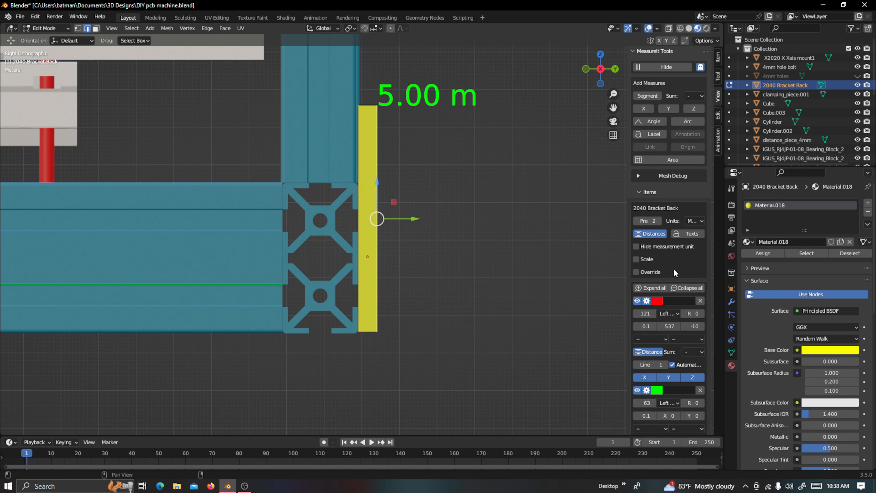
{"action": "scroll", "coordinate": [675, 270], "scroll_direction": "up", "scroll_amount": 4}
{"action": "scroll", "coordinate": [668, 197], "scroll_direction": "down", "scroll_amount": 9}
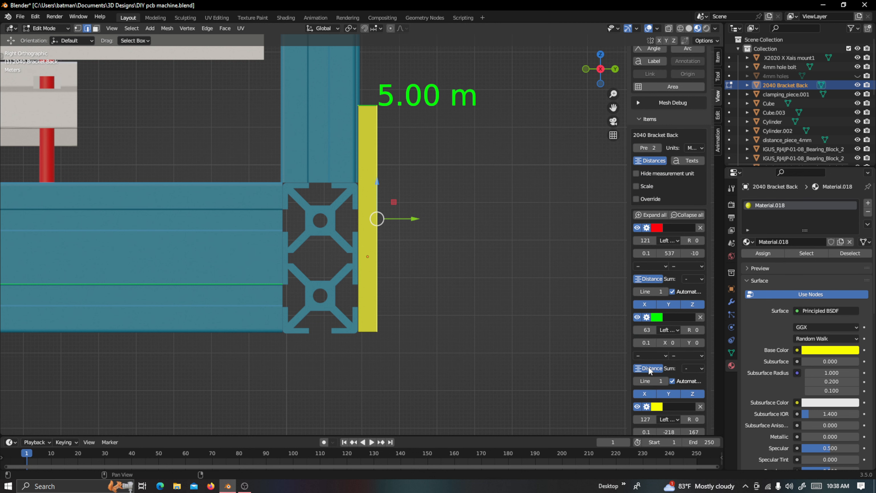
{"action": "left_click_drag", "start_coordinate": [645, 418], "coordinate": [668, 418]}
{"action": "scroll", "coordinate": [448, 290], "scroll_direction": "down", "scroll_amount": 3}
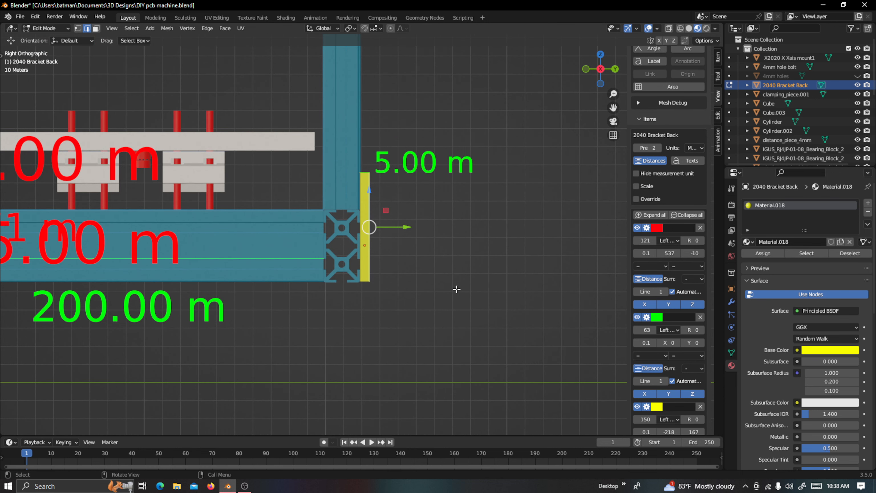
Delete the yellow measurement and add a new segment measurement to the bracket's vertical edge touching the extrusion
{"action": "left_click", "coordinate": [701, 406]}
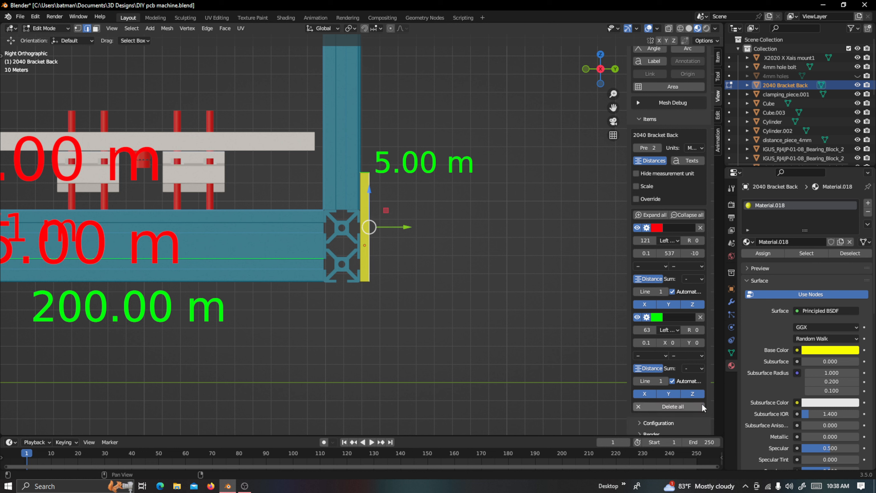
{"action": "left_click", "coordinate": [358, 228]}
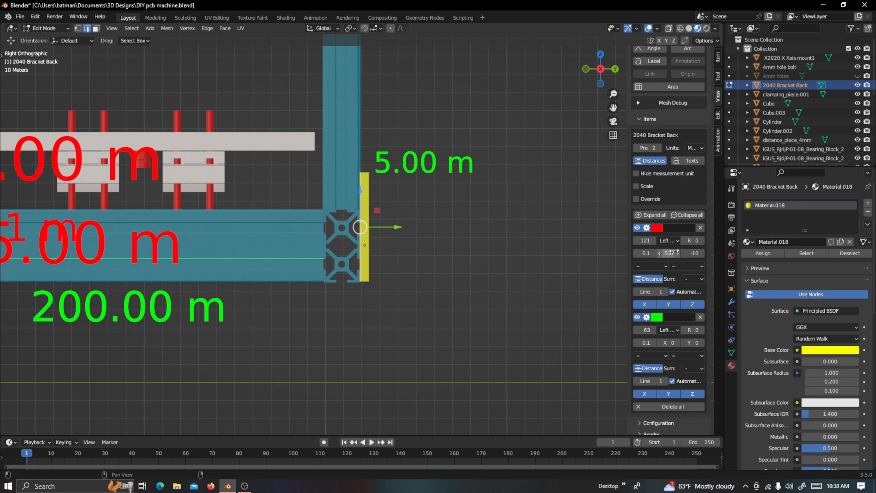
{"action": "scroll", "coordinate": [664, 188], "scroll_direction": "up", "scroll_amount": 4}
{"action": "scroll", "coordinate": [665, 188], "scroll_direction": "up", "scroll_amount": 4}
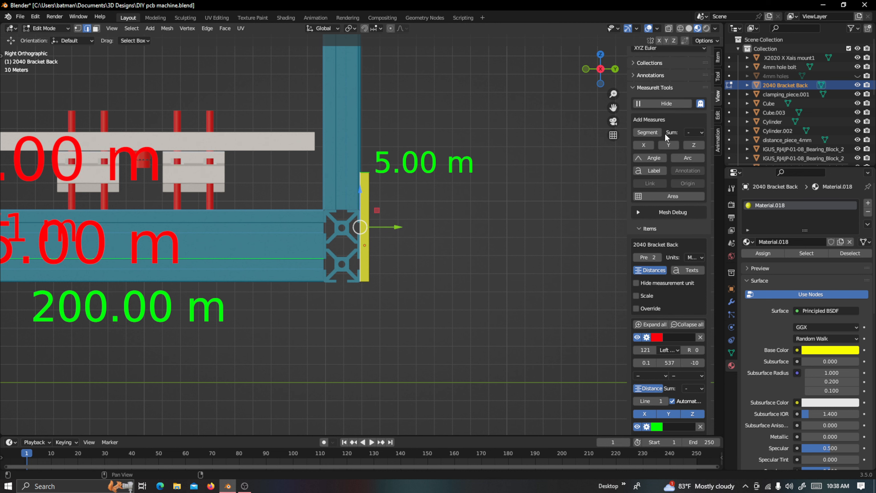
{"action": "left_click", "coordinate": [655, 134]}
Colour the new height measurement yellow and set its text size to 51
{"action": "scroll", "coordinate": [657, 366], "scroll_direction": "down", "scroll_amount": 9}
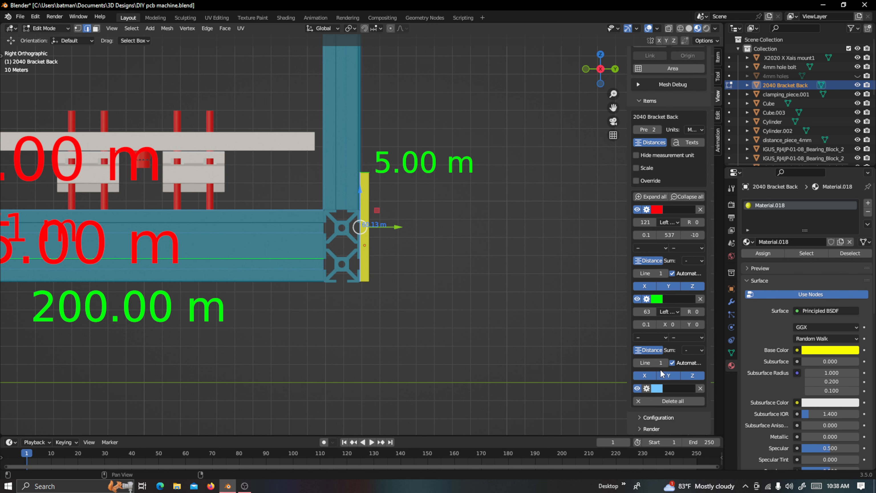
{"action": "left_click", "coordinate": [659, 389]}
{"action": "left_click", "coordinate": [664, 306]}
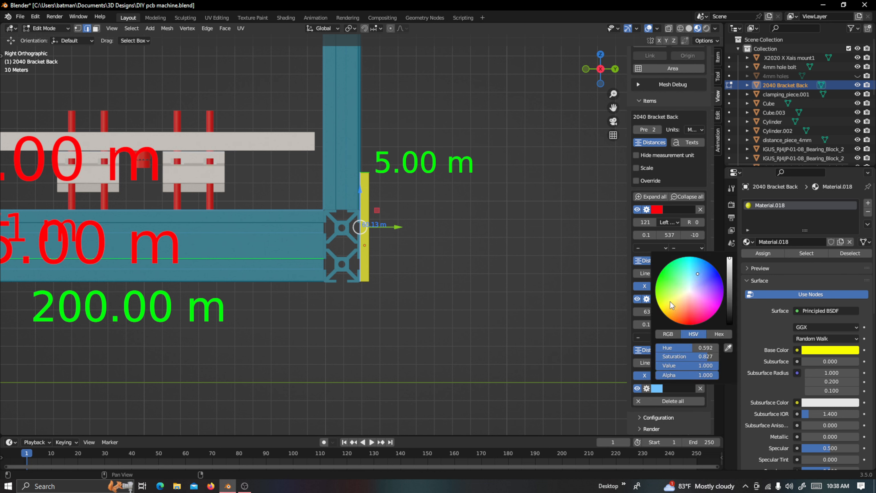
{"action": "left_click", "coordinate": [660, 309]}
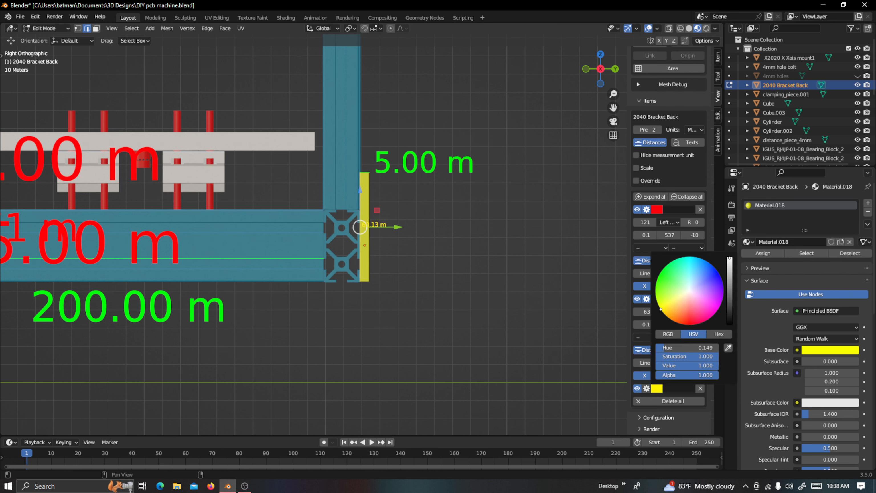
{"action": "left_click", "coordinate": [647, 388]}
{"action": "left_click_drag", "start_coordinate": [647, 401], "coordinate": [680, 400]}
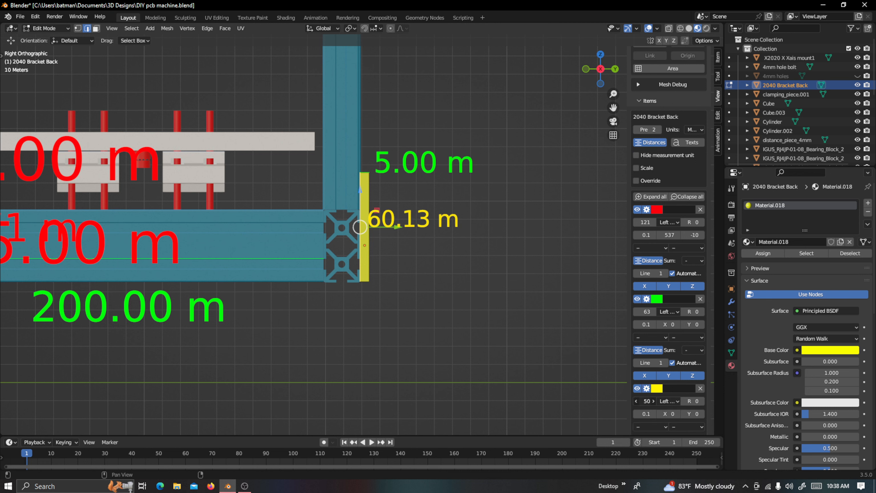
{"action": "left_click", "coordinate": [653, 401]}
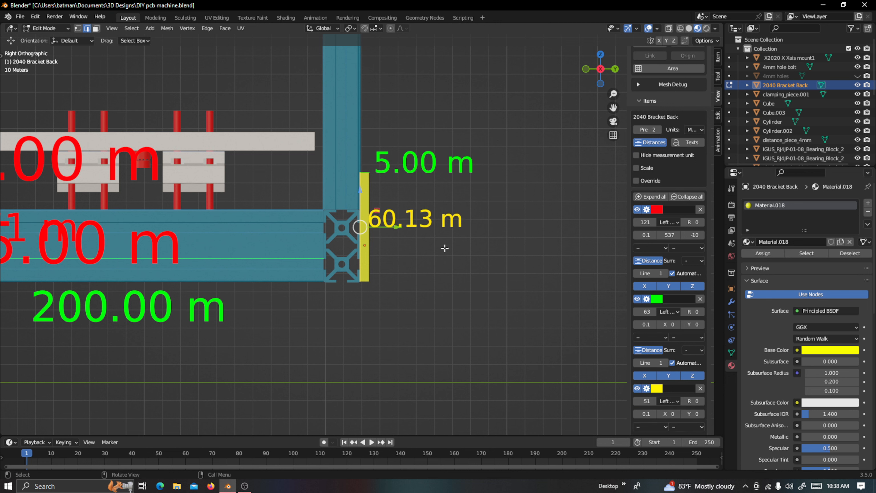
Select the bracket's top face in face select mode and raise it along Z in back view to a height of 65.27 m
{"action": "scroll", "coordinate": [397, 173], "scroll_direction": "up", "scroll_amount": 2}
{"action": "scroll", "coordinate": [398, 173], "scroll_direction": "up", "scroll_amount": 1}
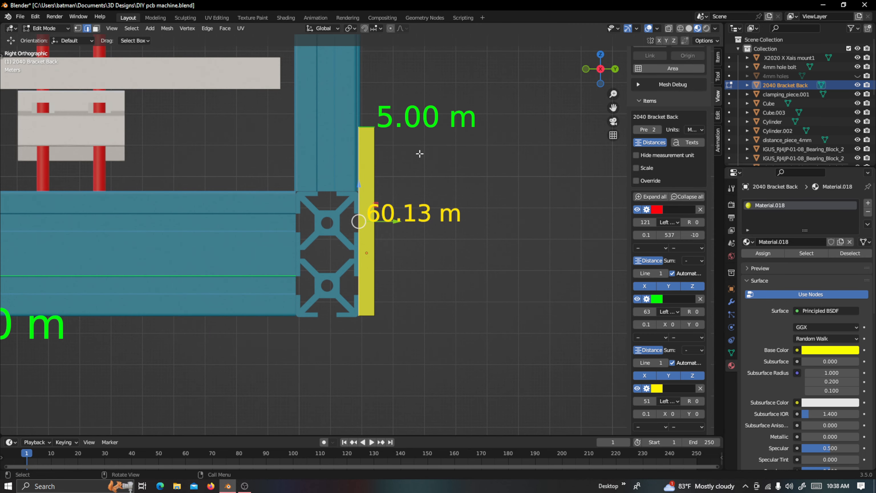
{"action": "left_click", "coordinate": [96, 28]}
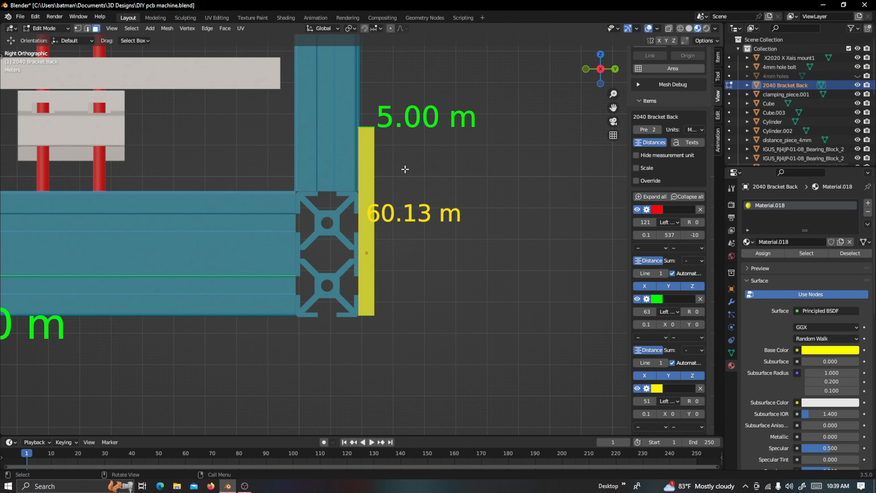
{"action": "middle_click_drag", "start_coordinate": [393, 159], "coordinate": [362, 157]}
{"action": "left_click", "coordinate": [370, 156]}
{"action": "key", "text": "KP_3"}
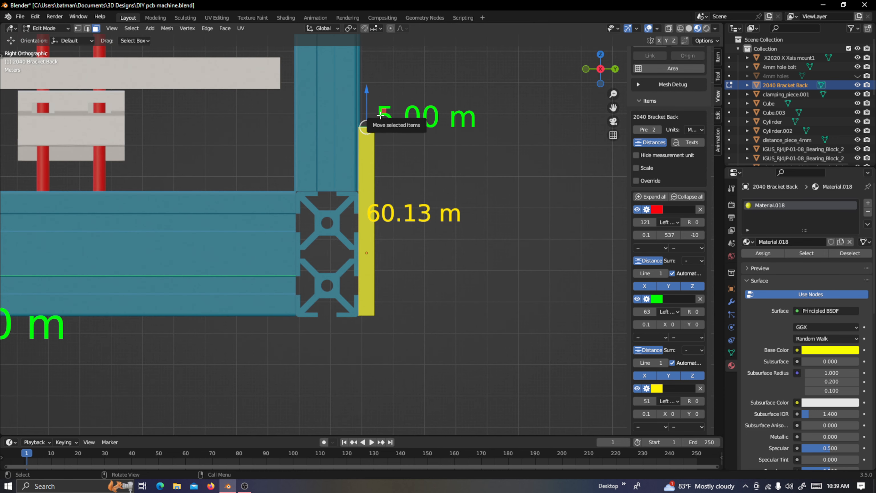
{"action": "key", "text": "ctrl+KP_1"}
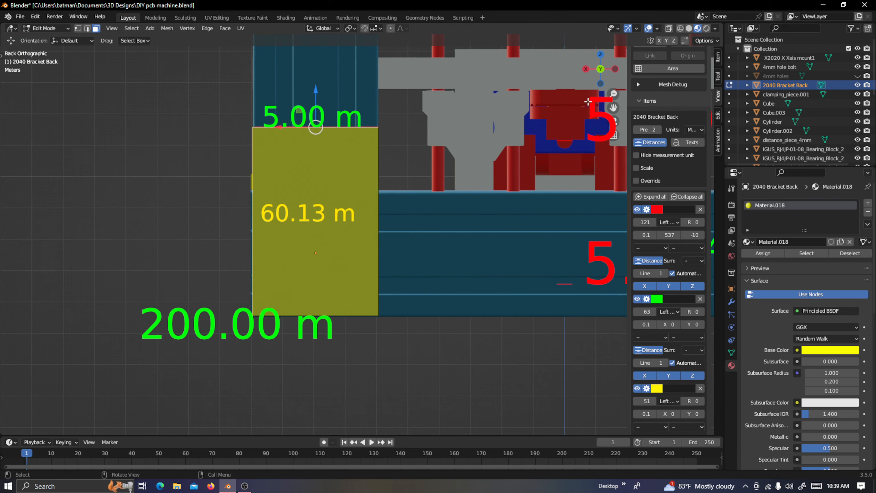
{"action": "left_click_drag", "start_coordinate": [613, 108], "coordinate": [630, 221]}
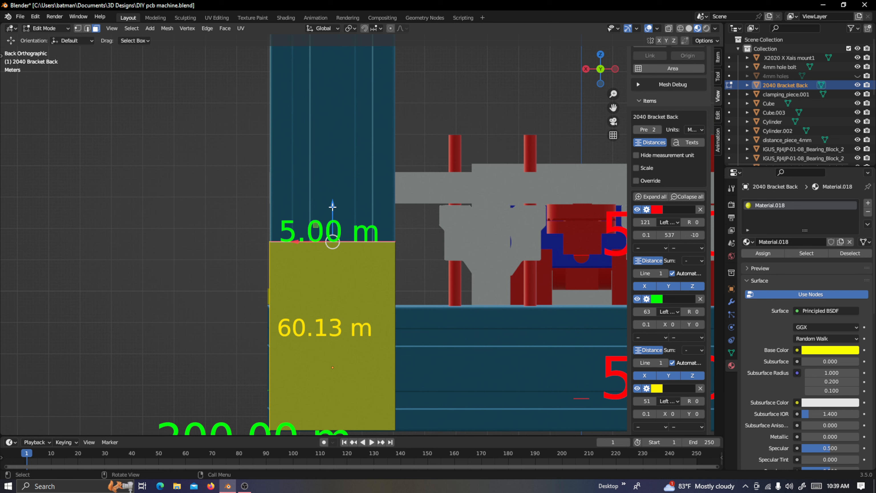
{"action": "left_click_drag", "start_coordinate": [333, 205], "coordinate": [352, 190]}
{"action": "scroll", "coordinate": [362, 198], "scroll_direction": "up", "scroll_amount": 3}
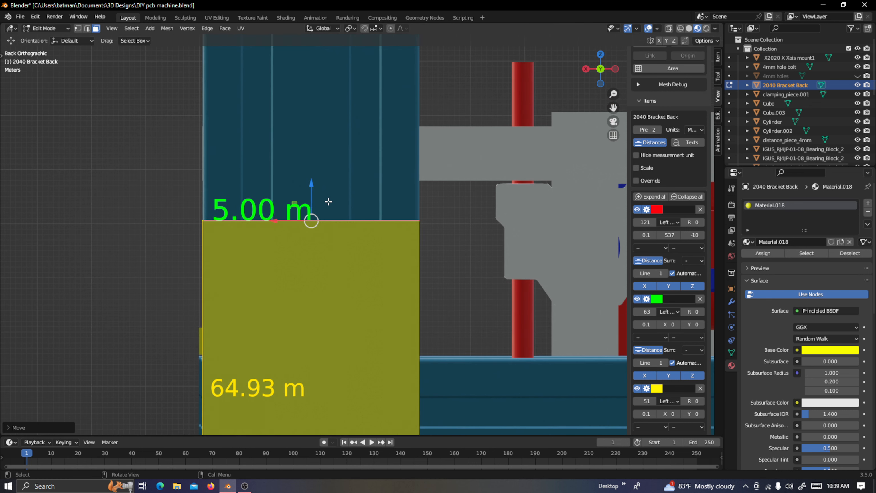
{"action": "left_click_drag", "start_coordinate": [310, 185], "coordinate": [314, 182]}
{"action": "scroll", "coordinate": [361, 232], "scroll_direction": "up", "scroll_amount": 1}
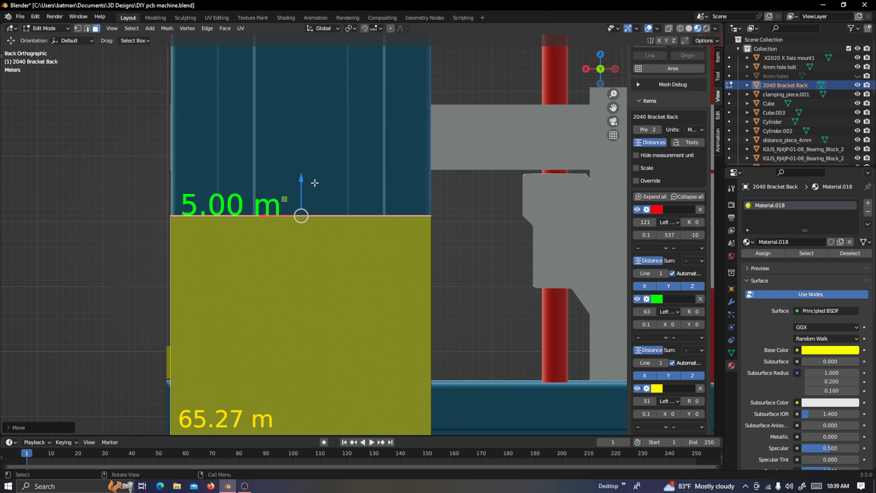
Shift the yellow height measurement's text to offsets X 683 and Y 857, keeping it within the zoomed back view
{"action": "left_click_drag", "start_coordinate": [701, 413], "coordinate": [671, 414]}
{"action": "scroll", "coordinate": [331, 241], "scroll_direction": "up", "scroll_amount": 3}
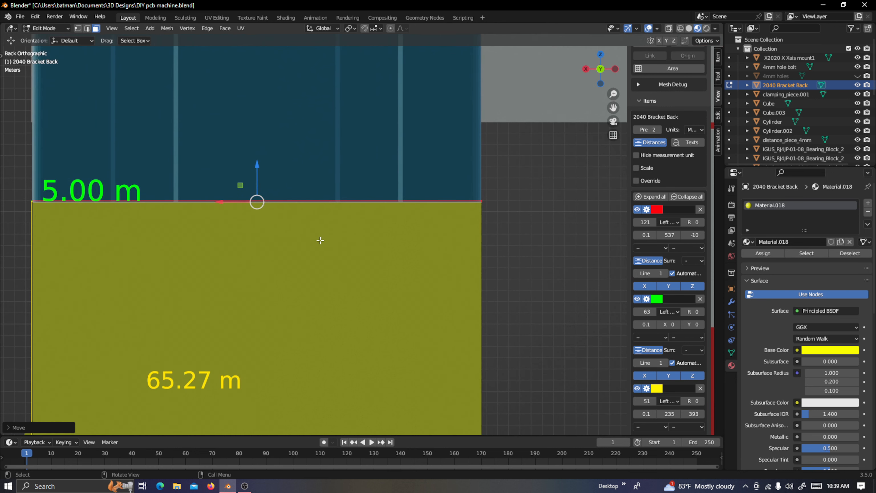
{"action": "scroll", "coordinate": [268, 228], "scroll_direction": "up", "scroll_amount": 1}
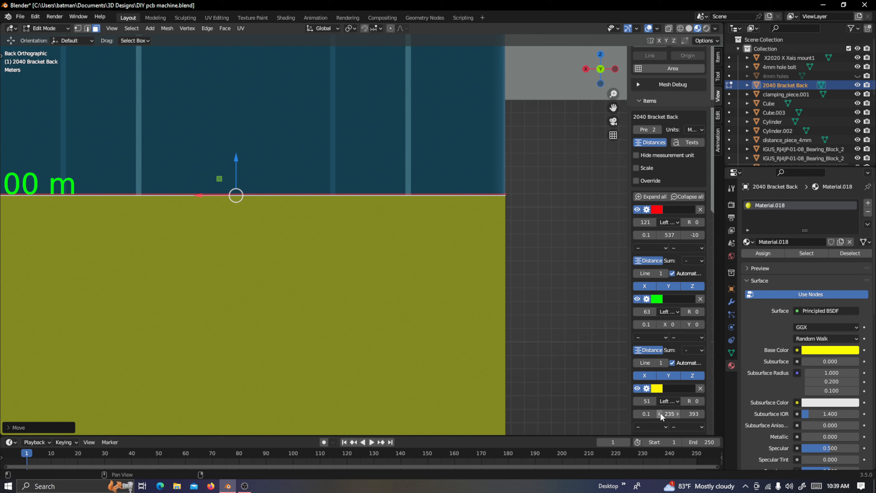
{"action": "left_click_drag", "start_coordinate": [695, 413], "coordinate": [717, 413]}
{"action": "left_click_drag", "start_coordinate": [659, 414], "coordinate": [710, 414]}
{"action": "scroll", "coordinate": [363, 237], "scroll_direction": "up", "scroll_amount": 1}
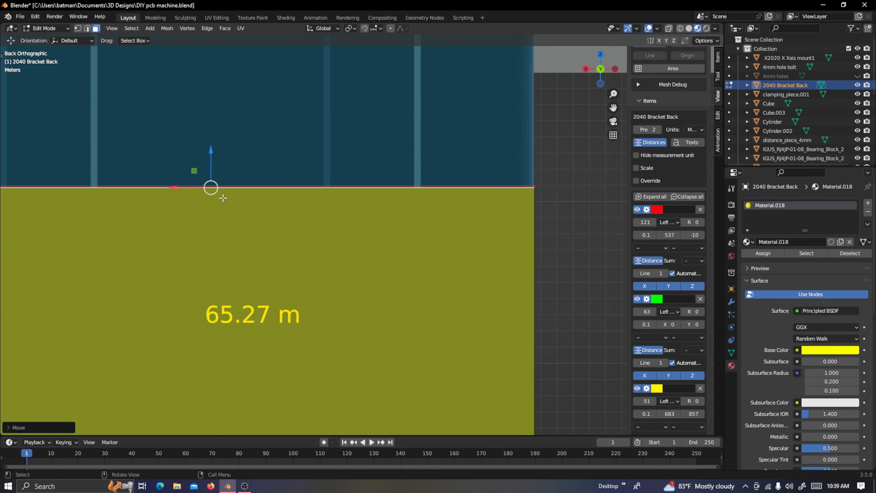
Lower the bracket's top face along Z until its height is 65.01 m
{"action": "left_click_drag", "start_coordinate": [211, 151], "coordinate": [212, 153]}
{"action": "left_click_drag", "start_coordinate": [212, 154], "coordinate": [215, 157]}
{"action": "scroll", "coordinate": [216, 157], "scroll_direction": "up", "scroll_amount": 1}
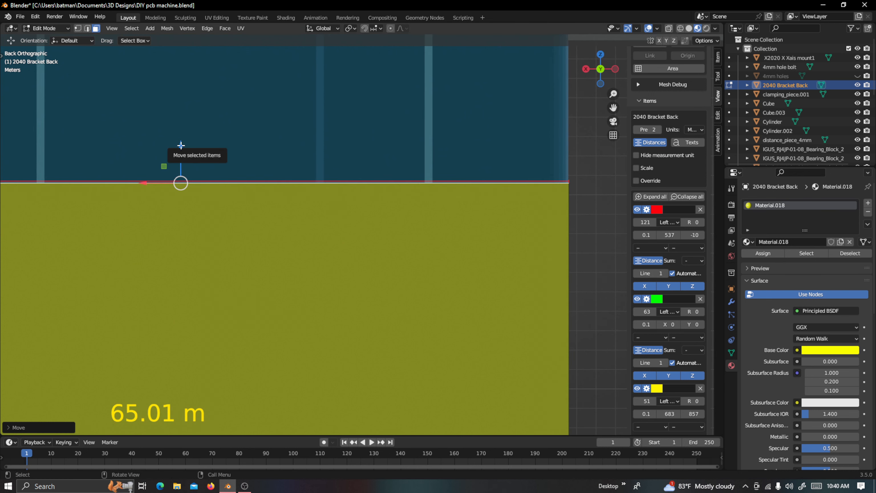
{"action": "left_click_drag", "start_coordinate": [180, 146], "coordinate": [182, 147]}
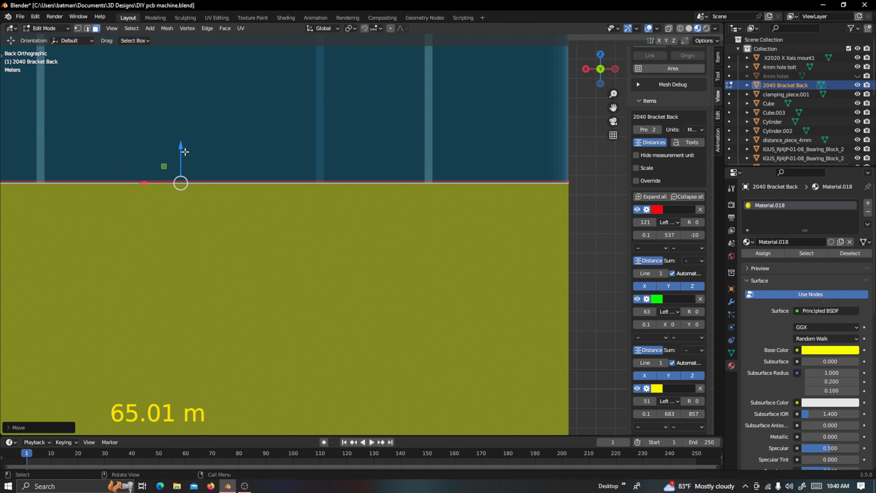
Shift the yellow height measurement's text to offsets X 142 and Y 233, keeping it within the zoomed back view
{"action": "left_click_drag", "start_coordinate": [613, 107], "coordinate": [743, 92]}
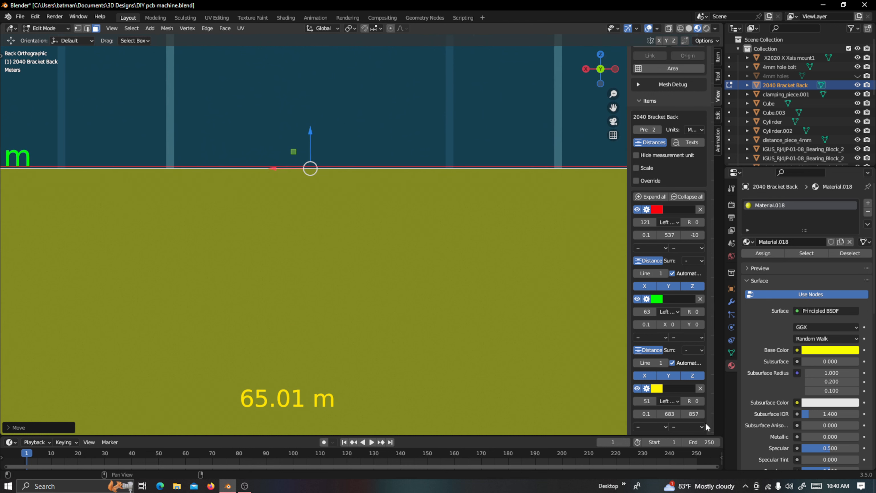
{"action": "mouse_move", "coordinate": [693, 414]}
{"action": "left_mouse_down"}
{"action": "mouse_move", "coordinate": [676, 415]}
{"action": "mouse_move", "coordinate": [693, 416]}
{"action": "left_mouse_up"}
{"action": "scroll", "coordinate": [333, 193], "scroll_direction": "up", "scroll_amount": 3}
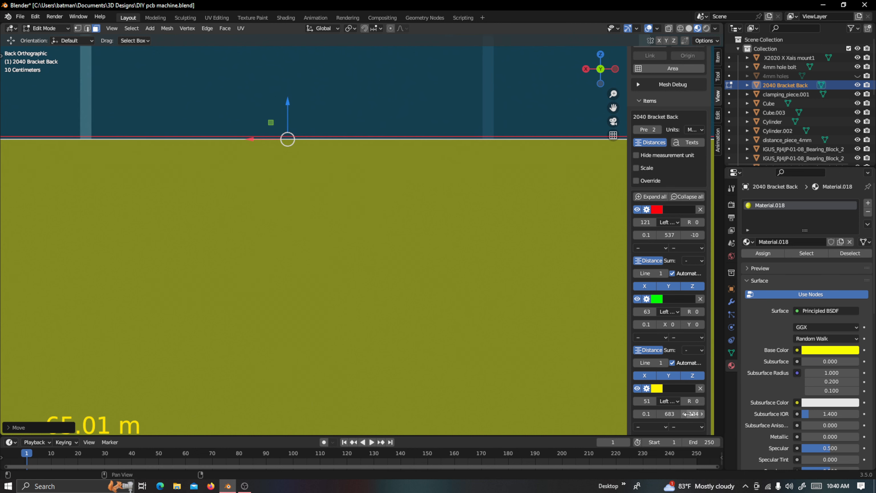
{"action": "left_click_drag", "start_coordinate": [694, 414], "coordinate": [661, 414]}
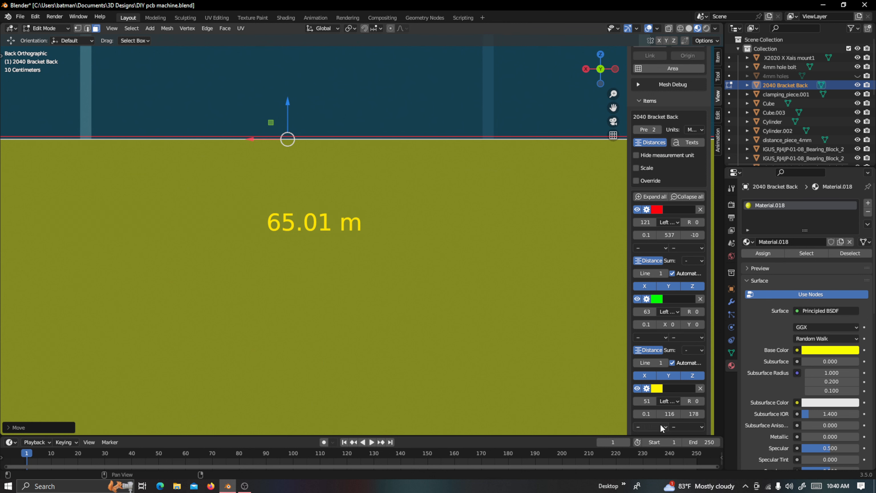
{"action": "scroll", "coordinate": [284, 110], "scroll_direction": "up", "scroll_amount": 1}
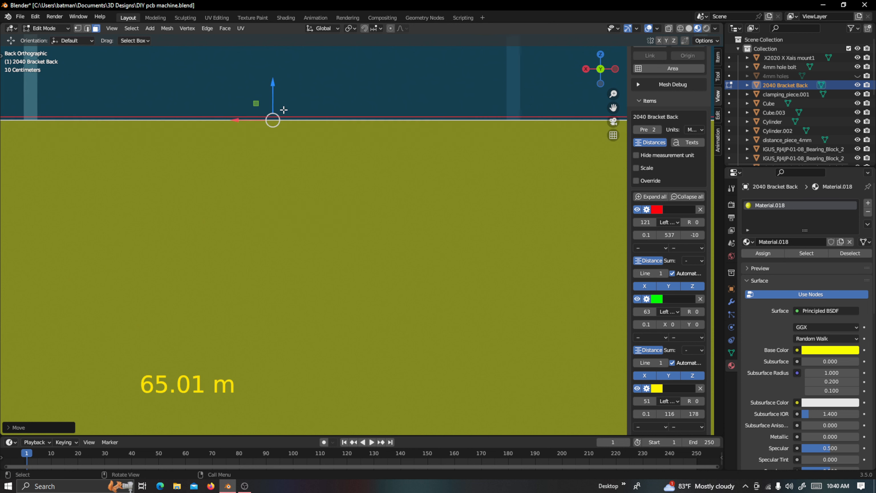
{"action": "left_click_drag", "start_coordinate": [693, 414], "coordinate": [679, 413]}
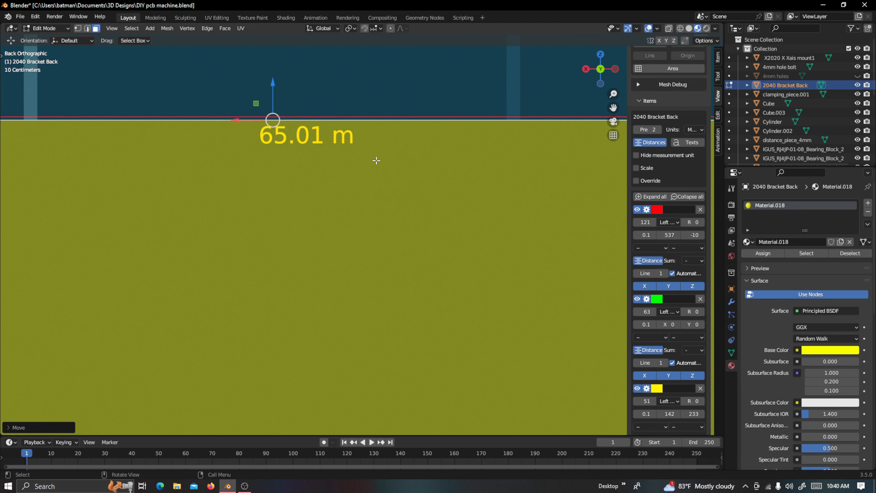
Fine-tune the bracket's top face along Z to a height of exactly 65.00 m
{"action": "scroll", "coordinate": [313, 117], "scroll_direction": "up", "scroll_amount": 1}
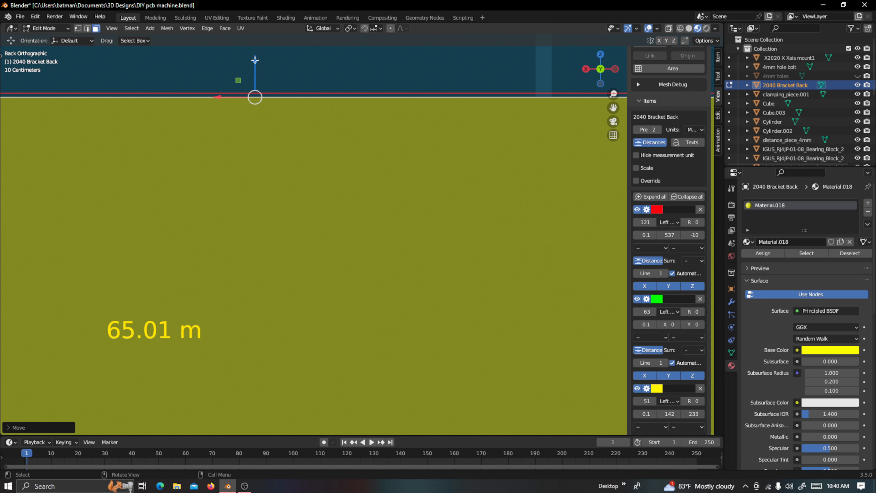
{"action": "left_click_drag", "start_coordinate": [256, 61], "coordinate": [255, 60]}
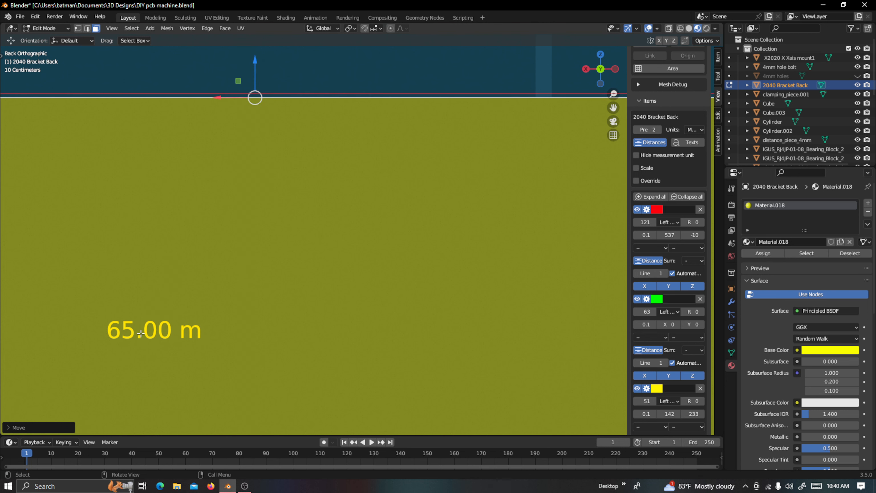
{"action": "scroll", "coordinate": [145, 332], "scroll_direction": "down", "scroll_amount": 6}
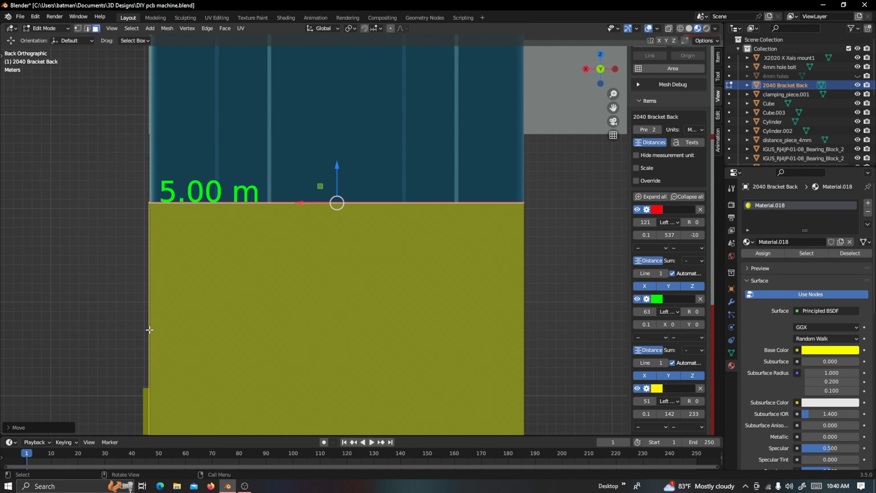
Hide the bracket's yellow and green measurements and return to Object Mode
{"action": "left_click", "coordinate": [637, 388]}
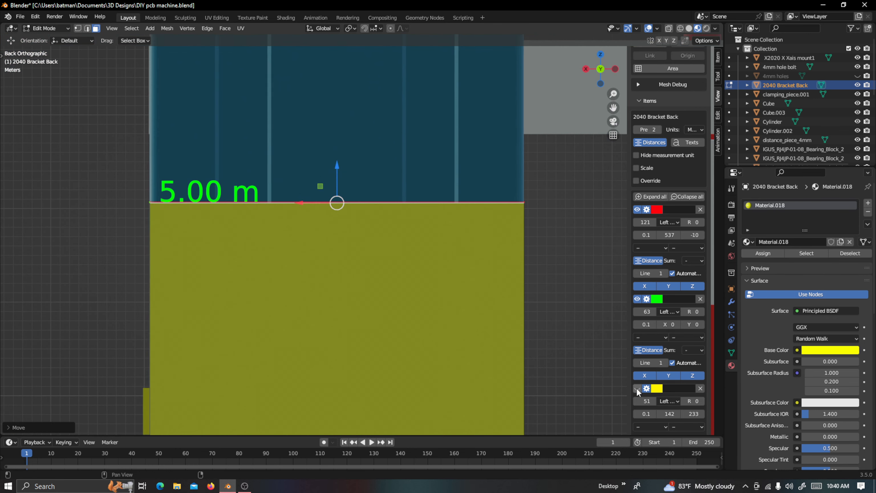
{"action": "left_click", "coordinate": [637, 299]}
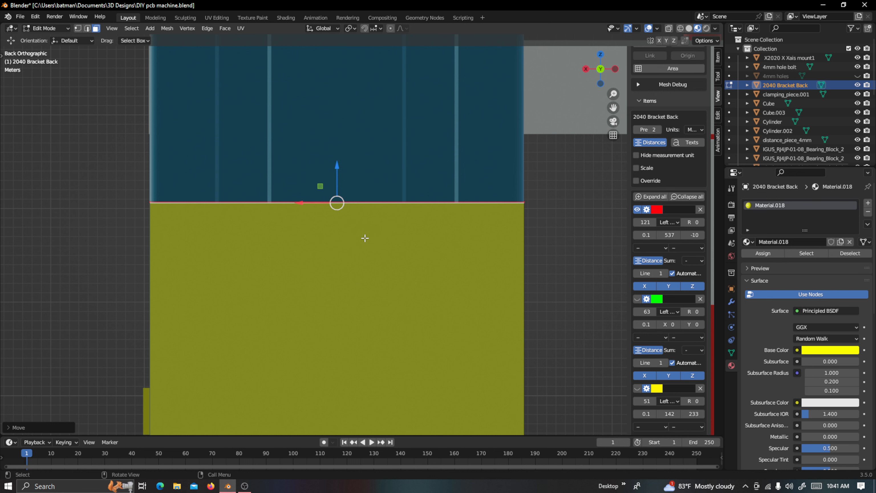
{"action": "key", "text": "Tab"}
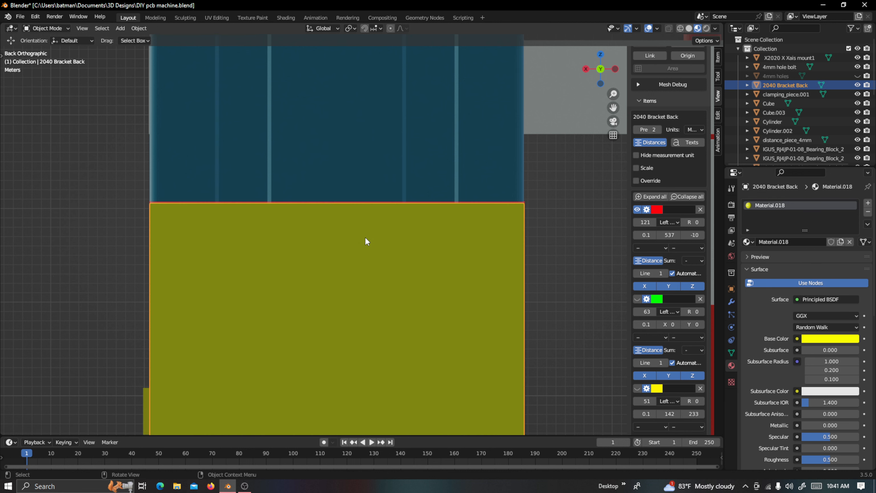
Set the 2040 Bracket Back's origin to its center of mass (volume)
{"action": "scroll", "coordinate": [366, 241], "scroll_direction": "down", "scroll_amount": 5}
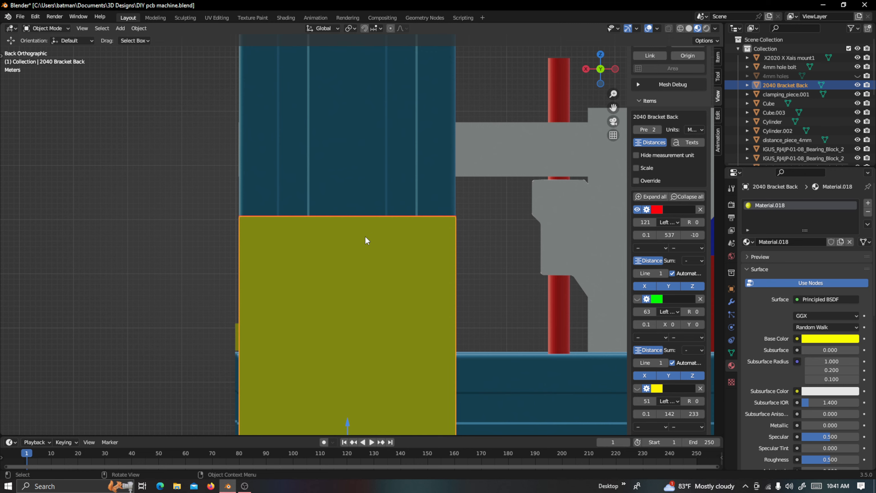
{"action": "right_click", "coordinate": [365, 239]}
{"action": "mouse_move", "coordinate": [404, 297]}
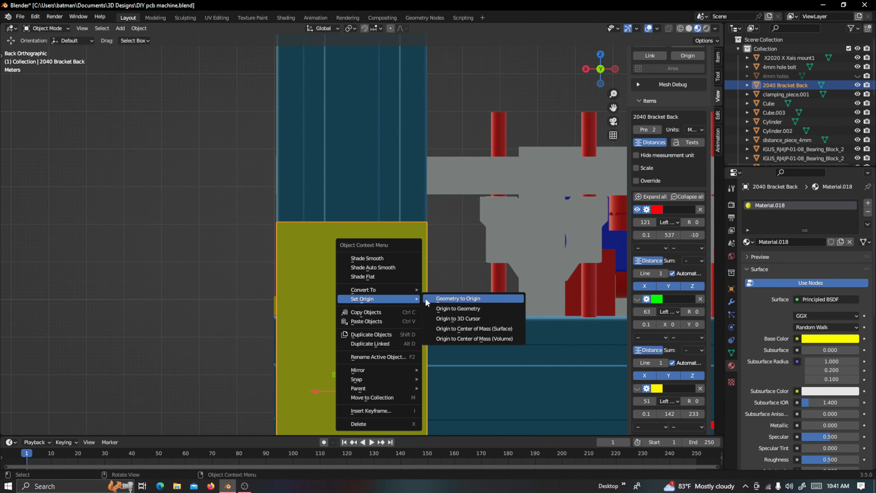
{"action": "left_click", "coordinate": [464, 339]}
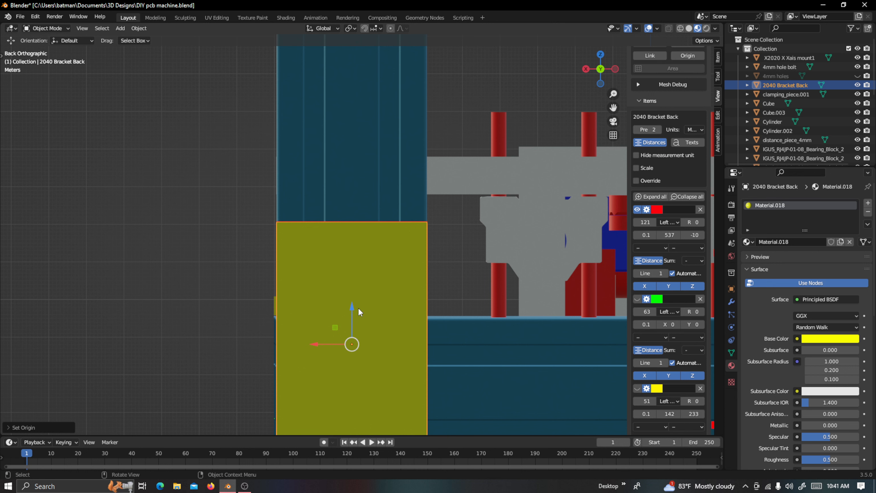
Inspect how the bracket overlaps the extrusions in wireframe shading, and return to Material Preview shading
{"action": "scroll", "coordinate": [365, 316], "scroll_direction": "down", "scroll_amount": 2}
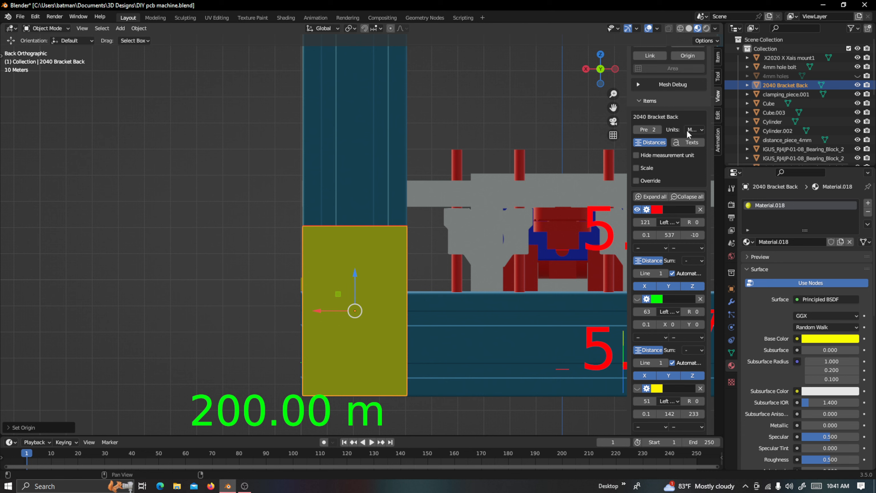
{"action": "left_click", "coordinate": [680, 28]}
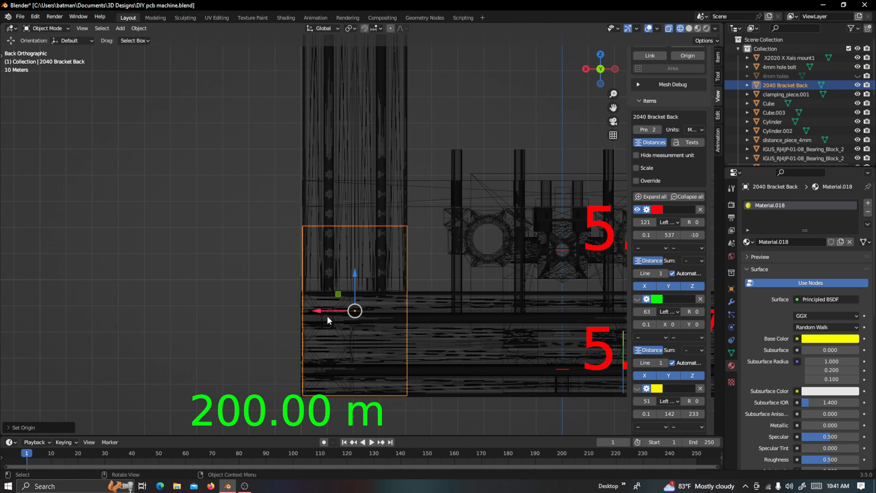
{"action": "scroll", "coordinate": [332, 322], "scroll_direction": "up", "scroll_amount": 3}
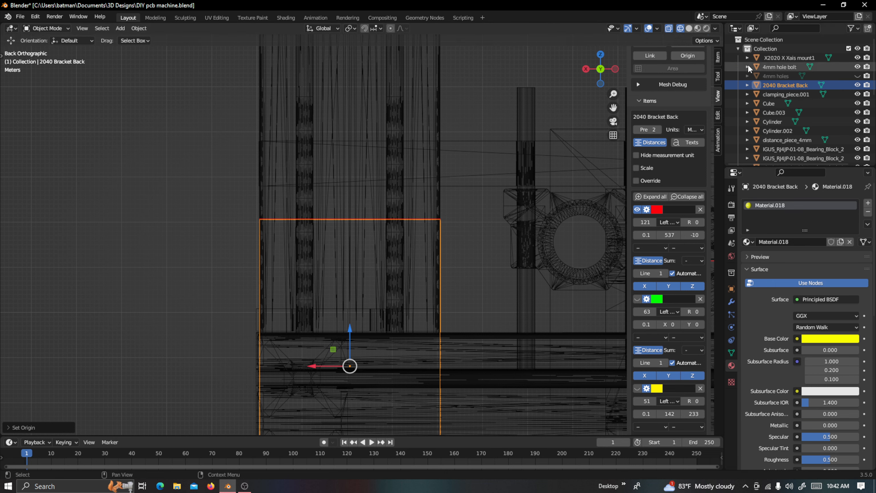
{"action": "left_click", "coordinate": [697, 29]}
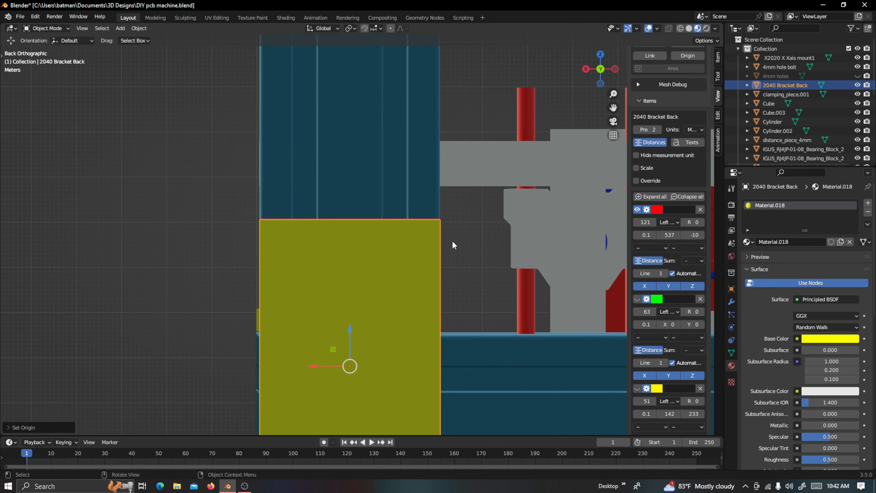
Add a mesh cylinder and raise it along Z by about 232.5 m in back view
{"action": "scroll", "coordinate": [451, 240], "scroll_direction": "down", "scroll_amount": 6}
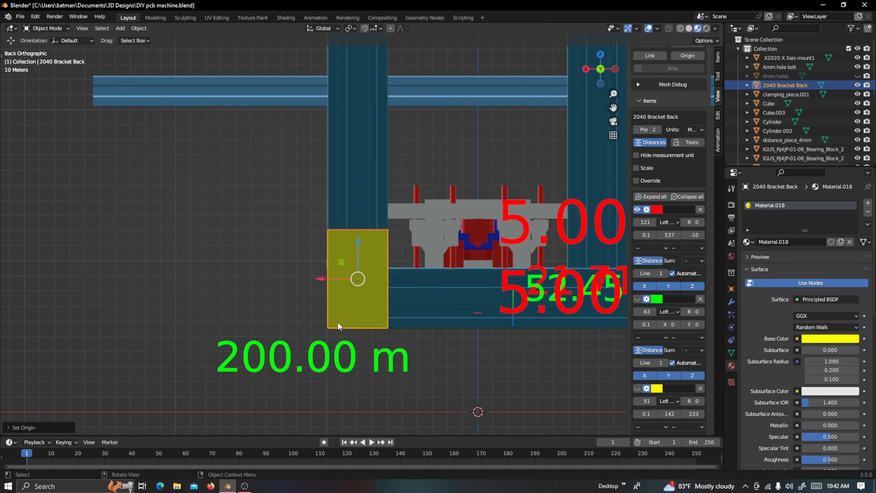
{"action": "key", "text": "shift+a"}
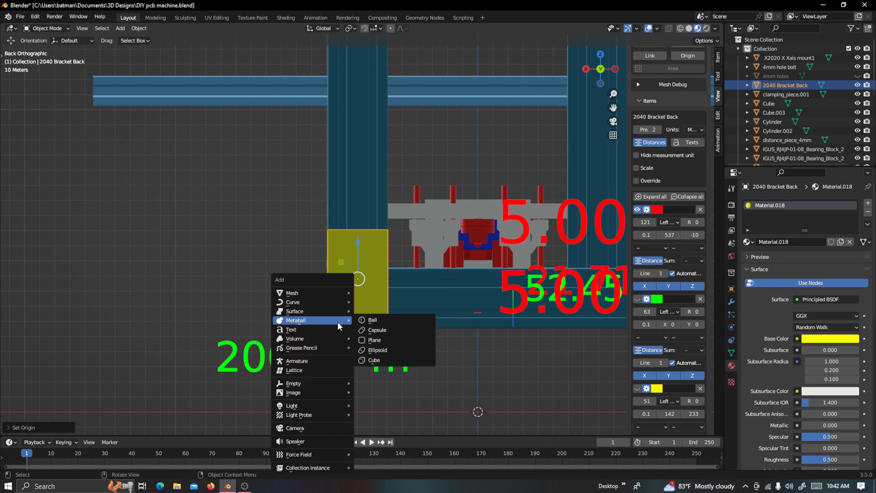
{"action": "mouse_move", "coordinate": [331, 294]}
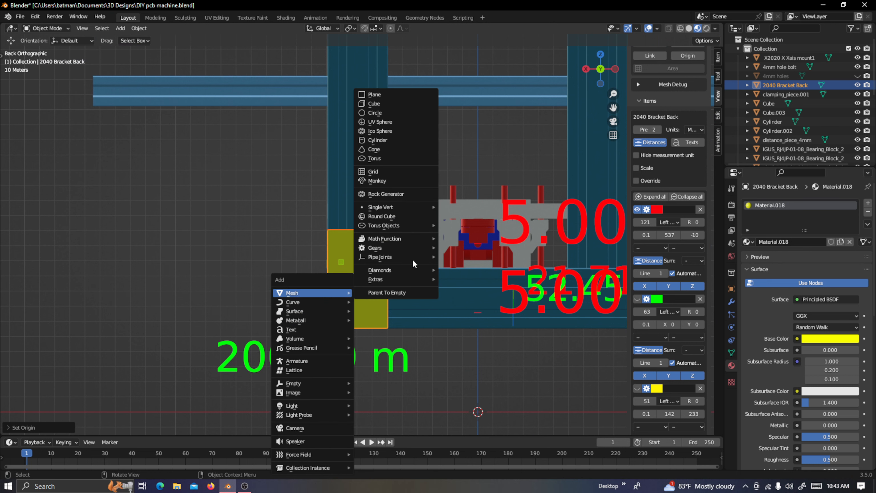
{"action": "left_click", "coordinate": [394, 140]}
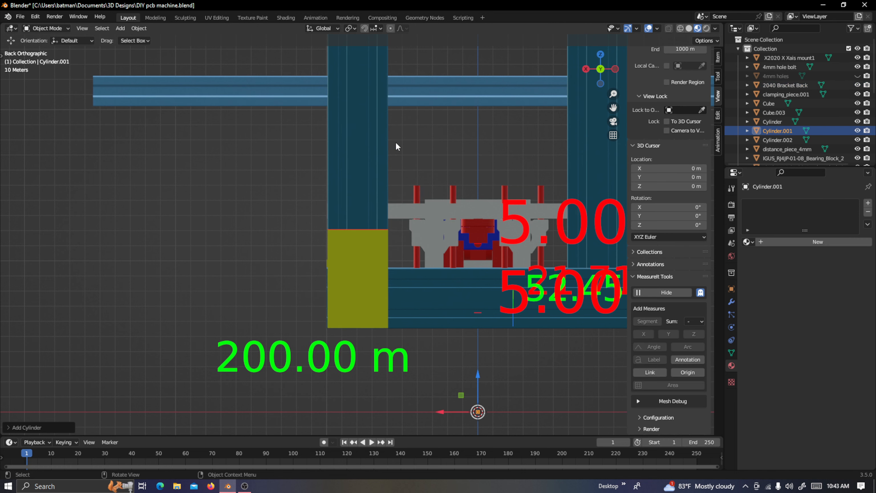
{"action": "left_click_drag", "start_coordinate": [477, 379], "coordinate": [506, 24]}
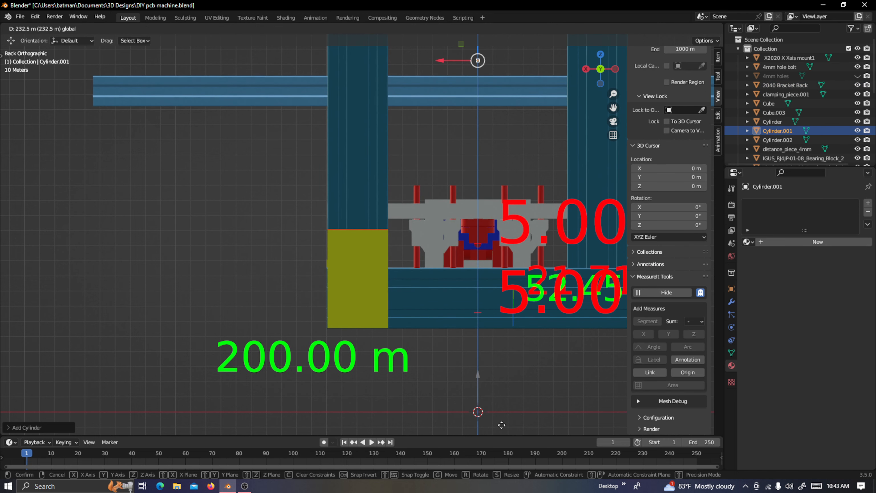
Move the new cylinder along Y in top view into the empty space behind the machine and bracket
{"action": "key", "text": "KP_7"}
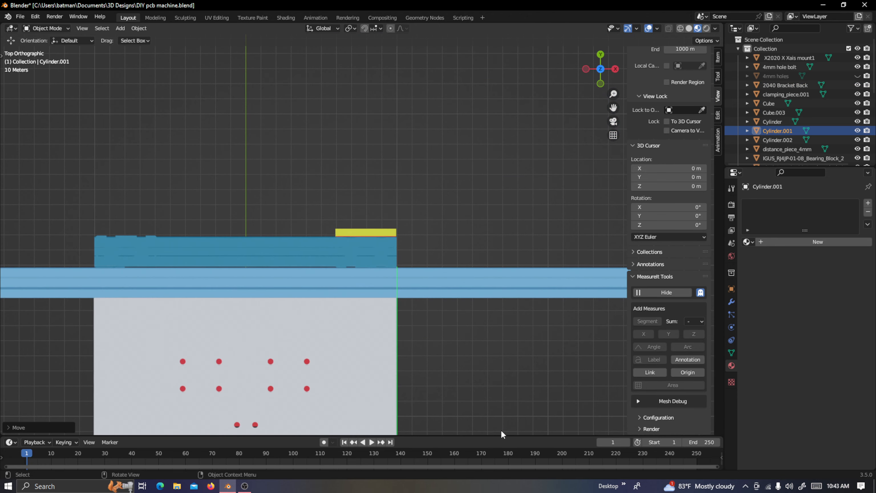
{"action": "scroll", "coordinate": [264, 352], "scroll_direction": "down", "scroll_amount": 2}
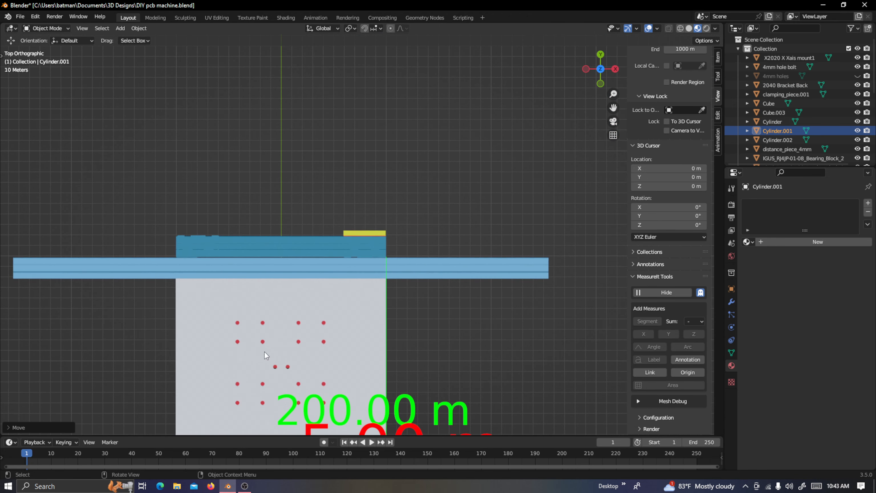
{"action": "scroll", "coordinate": [262, 358], "scroll_direction": "down", "scroll_amount": 1}
{"action": "scroll", "coordinate": [347, 348], "scroll_direction": "down", "scroll_amount": 1}
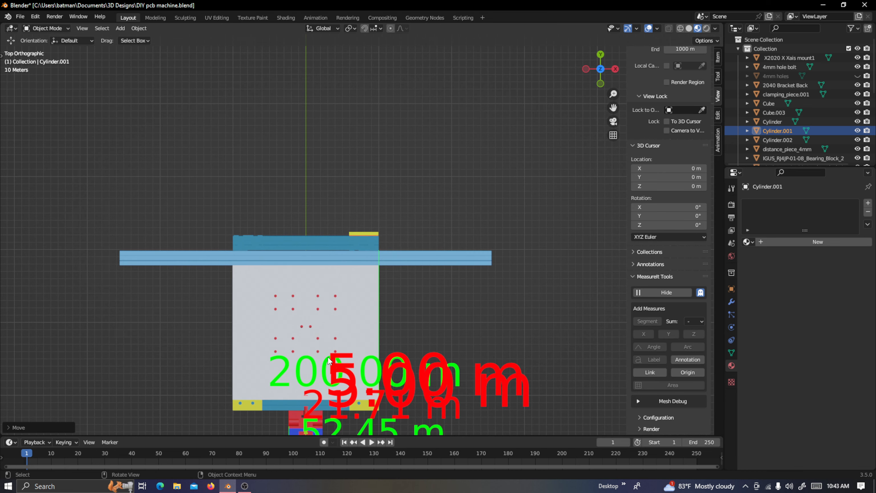
{"action": "scroll", "coordinate": [329, 361], "scroll_direction": "down", "scroll_amount": 2}
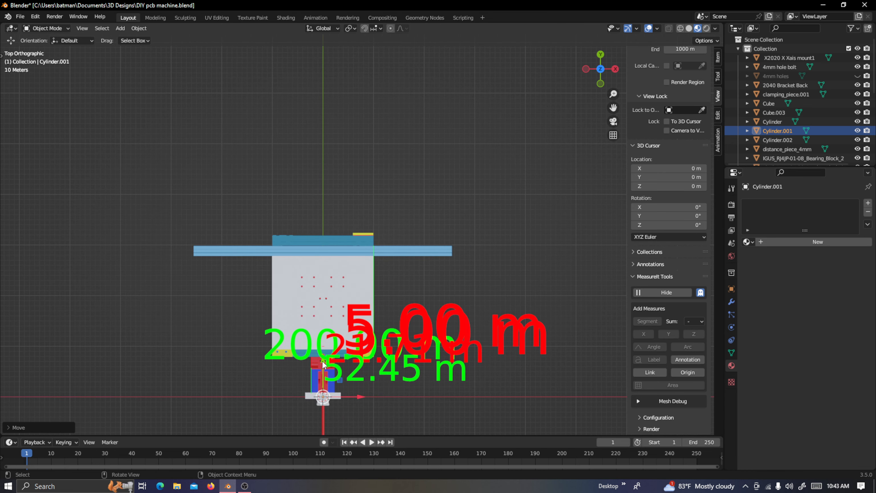
{"action": "key", "text": "g"}
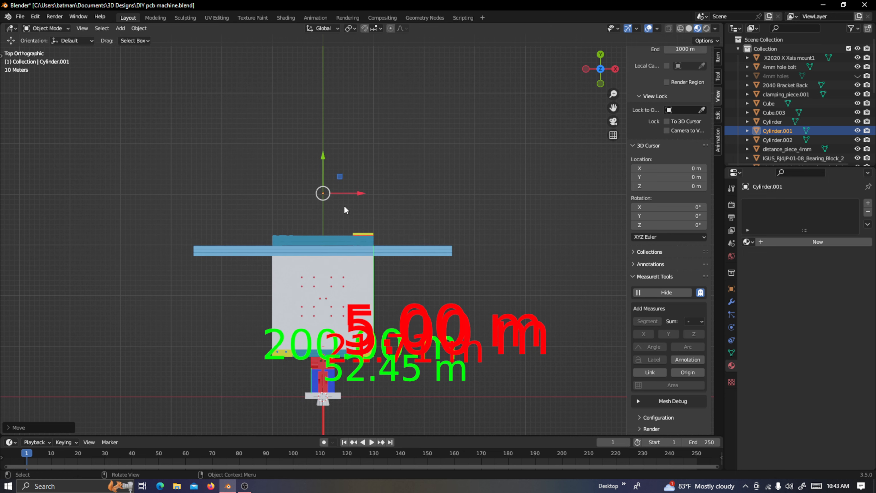
Give the new cylinder its own material with a red base color
{"action": "scroll", "coordinate": [353, 169], "scroll_direction": "up", "scroll_amount": 4}
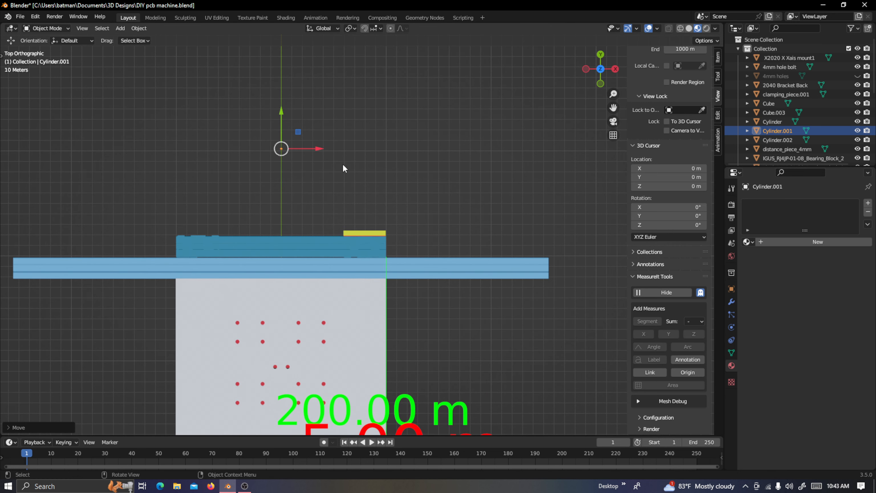
{"action": "left_click_drag", "start_coordinate": [613, 107], "coordinate": [715, 190]}
{"action": "scroll", "coordinate": [416, 189], "scroll_direction": "up", "scroll_amount": 1}
{"action": "scroll", "coordinate": [416, 191], "scroll_direction": "up", "scroll_amount": 4}
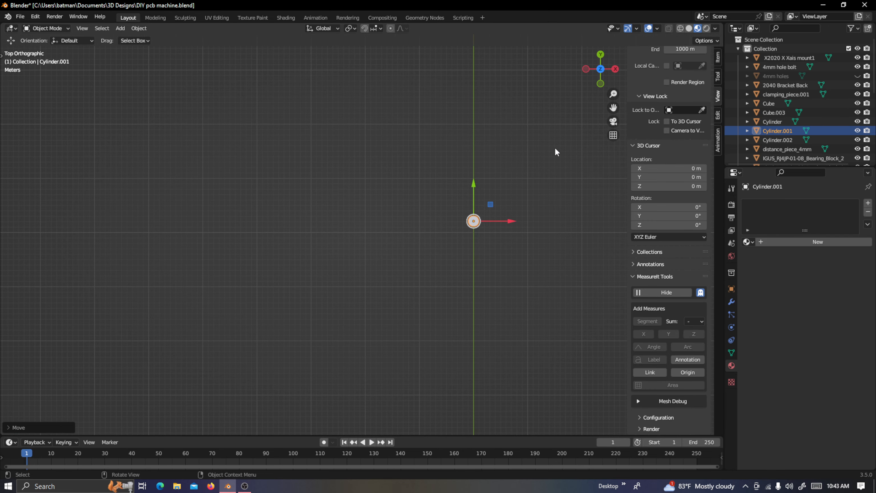
{"action": "left_click_drag", "start_coordinate": [612, 109], "coordinate": [520, 128]}
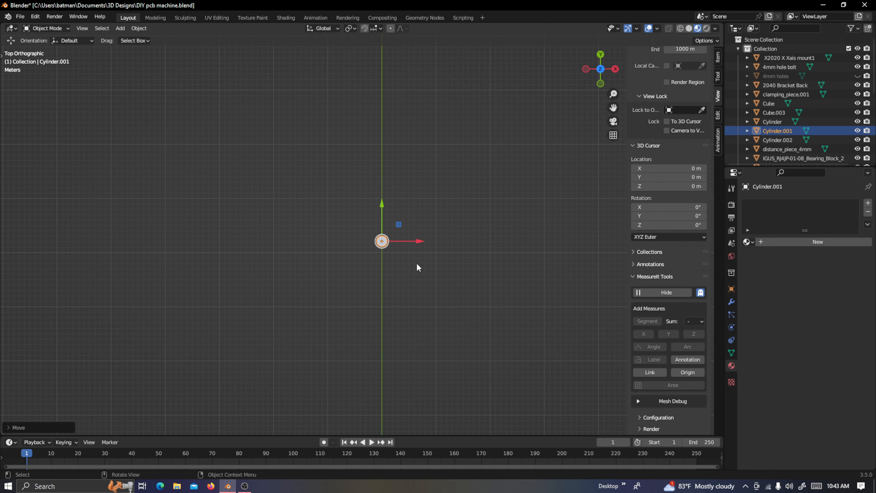
{"action": "scroll", "coordinate": [416, 261], "scroll_direction": "up", "scroll_amount": 2}
{"action": "scroll", "coordinate": [428, 235], "scroll_direction": "up", "scroll_amount": 1}
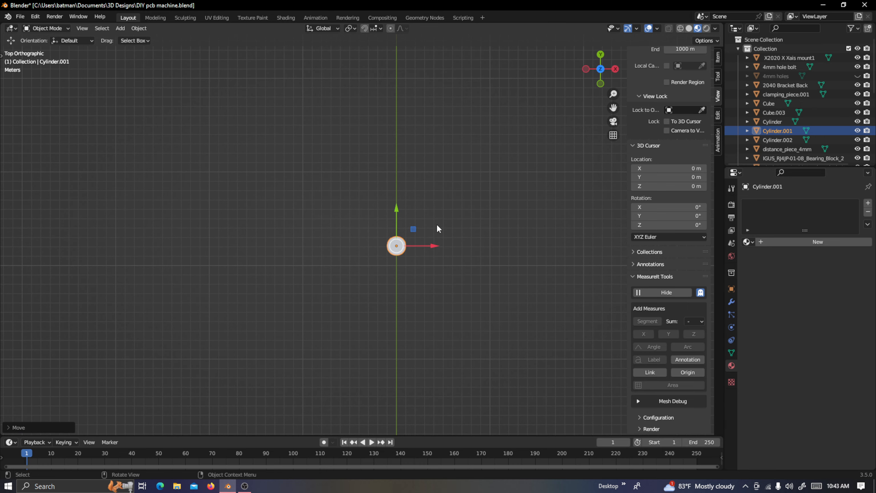
{"action": "scroll", "coordinate": [436, 221], "scroll_direction": "up", "scroll_amount": 2}
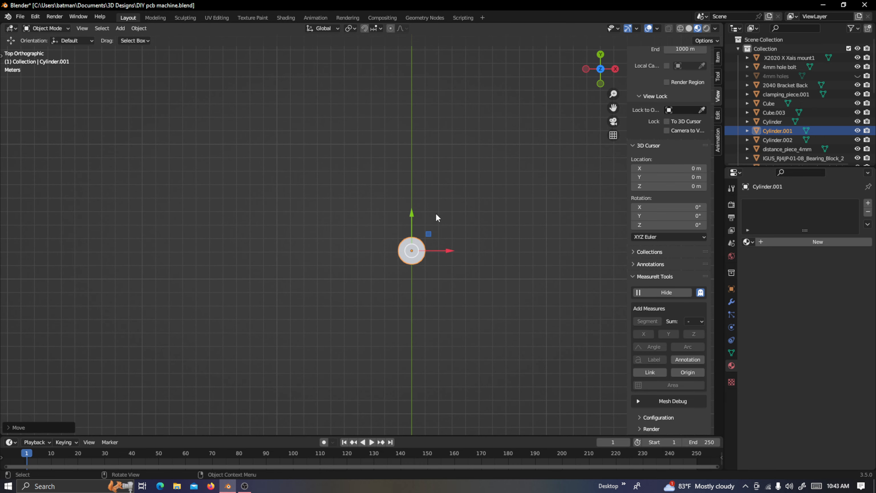
{"action": "scroll", "coordinate": [436, 218], "scroll_direction": "up", "scroll_amount": 1}
{"action": "scroll", "coordinate": [451, 255], "scroll_direction": "up", "scroll_amount": 1}
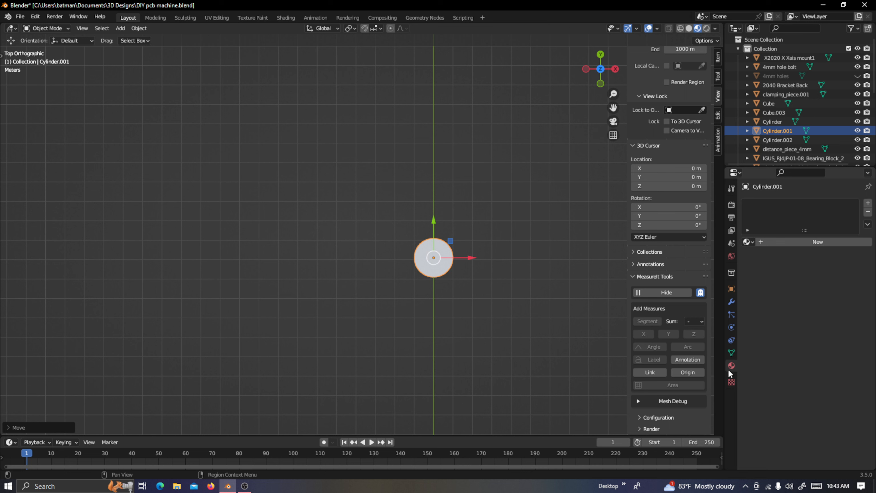
{"action": "left_click", "coordinate": [823, 242]}
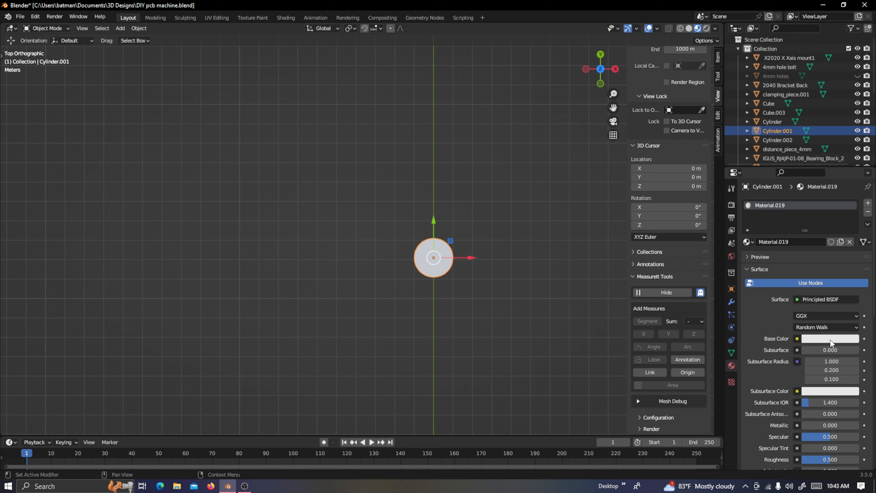
{"action": "left_click", "coordinate": [830, 340]}
{"action": "left_click_drag", "start_coordinate": [811, 255], "coordinate": [814, 276]}
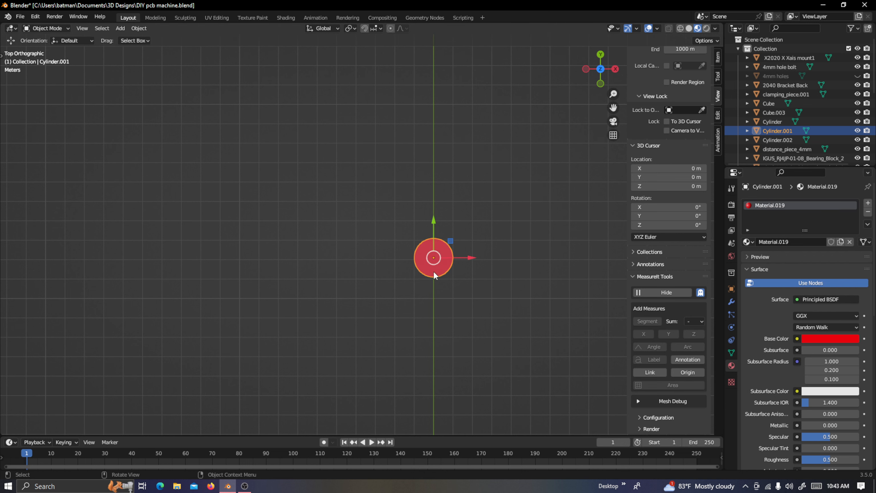
Add a MeasureIt segment across the cylinder's diameter along X between two opposite rim vertices in Edit Mode
{"action": "scroll", "coordinate": [440, 271], "scroll_direction": "up", "scroll_amount": 2}
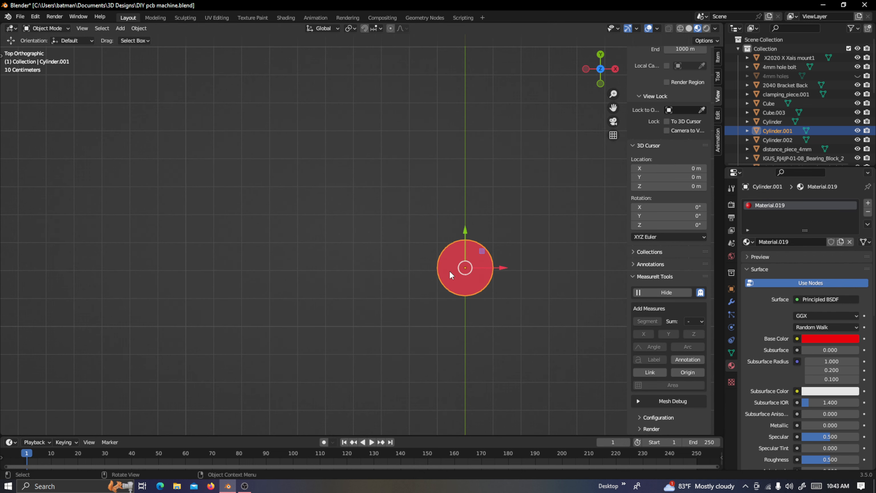
{"action": "key", "text": "Tab"}
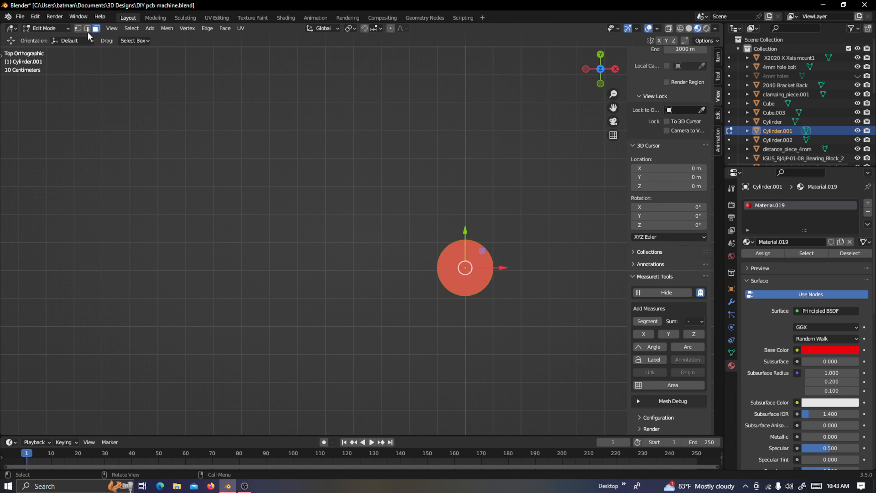
{"action": "left_click", "coordinate": [78, 30]}
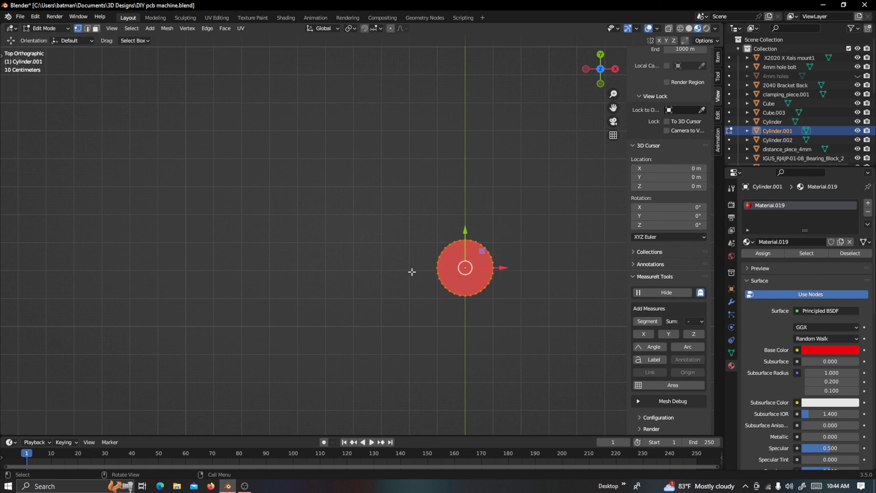
{"action": "left_click", "coordinate": [413, 272]}
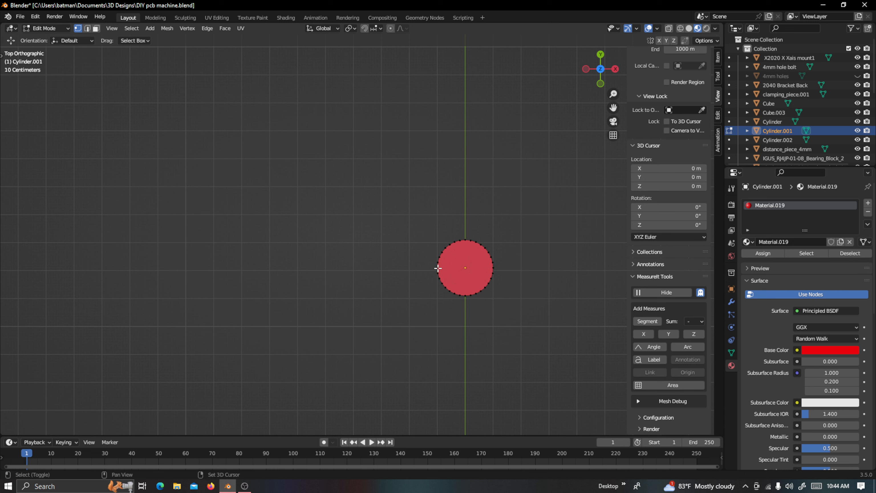
{"action": "left_click", "coordinate": [437, 268], "text": "shift"}
{"action": "left_click", "coordinate": [495, 268], "text": "shift"}
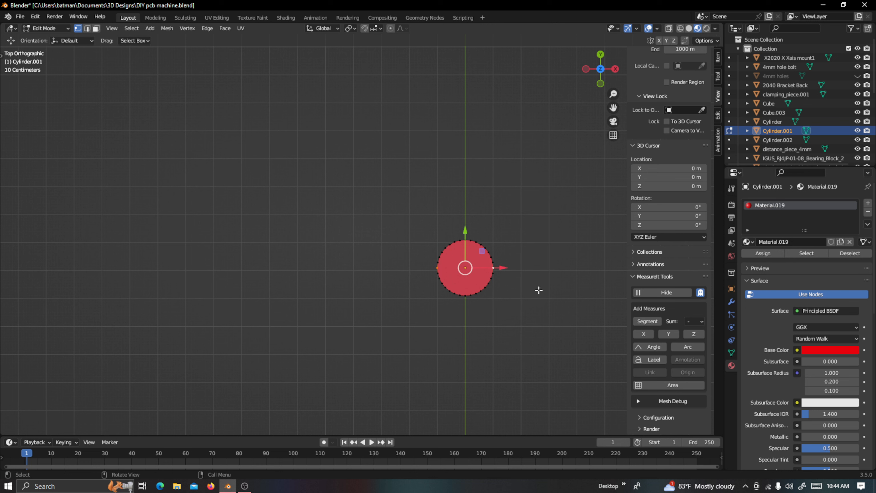
{"action": "left_click", "coordinate": [657, 317]}
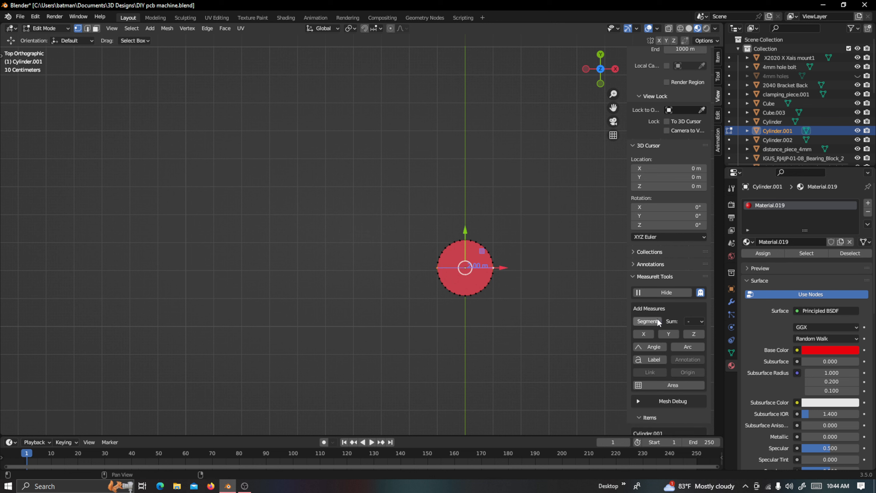
Color the cylinder's diameter measurement red and set its font size to 102
{"action": "scroll", "coordinate": [657, 318], "scroll_direction": "down", "scroll_amount": 5}
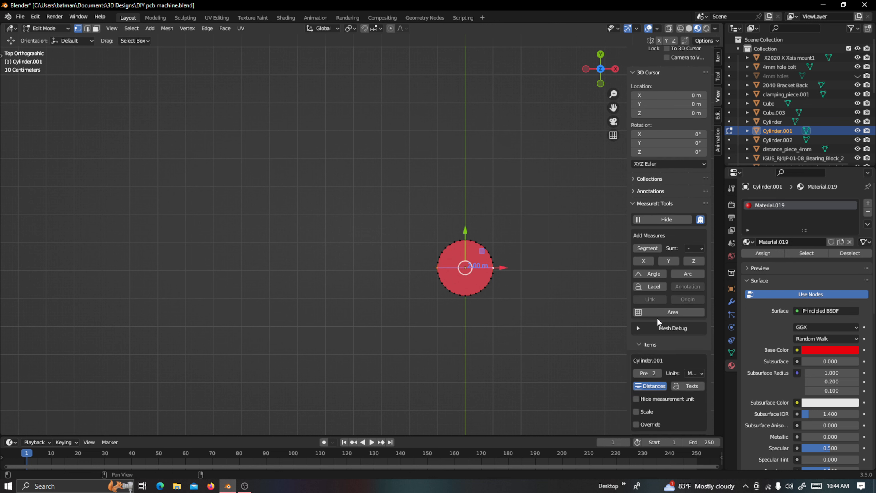
{"action": "scroll", "coordinate": [657, 317], "scroll_direction": "down", "scroll_amount": 1}
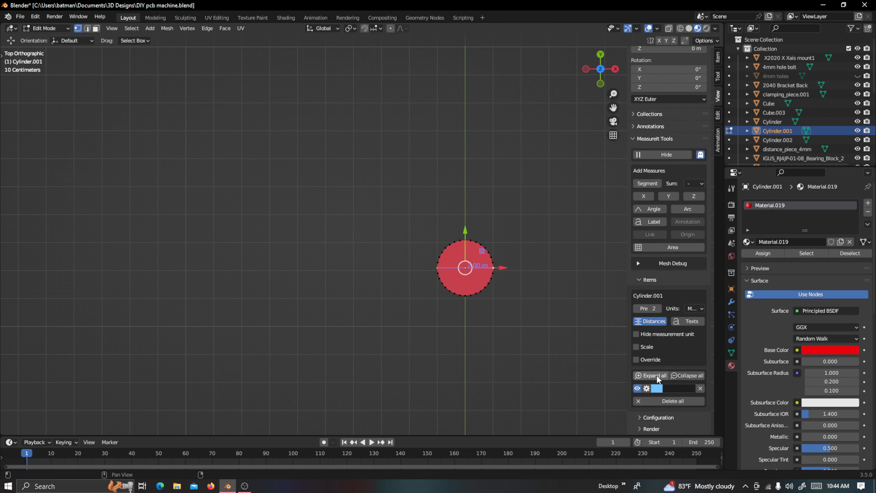
{"action": "left_click", "coordinate": [659, 389]}
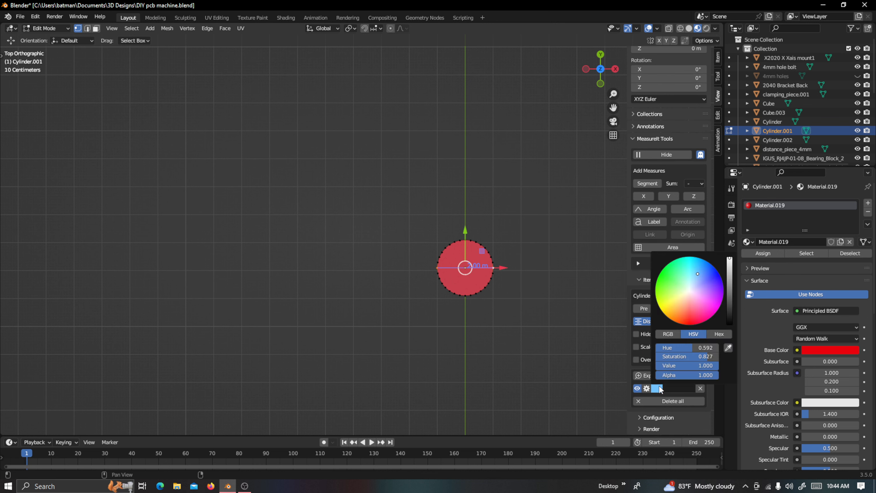
{"action": "left_click", "coordinate": [690, 320]}
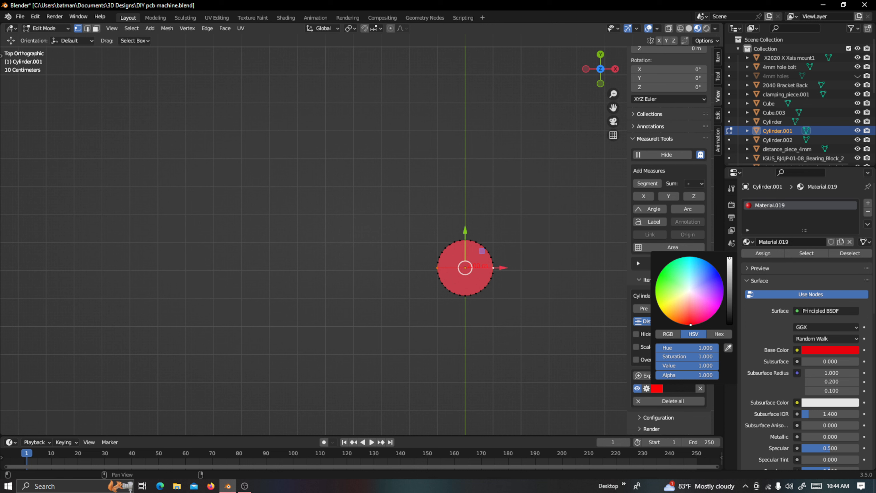
{"action": "left_click", "coordinate": [648, 388]}
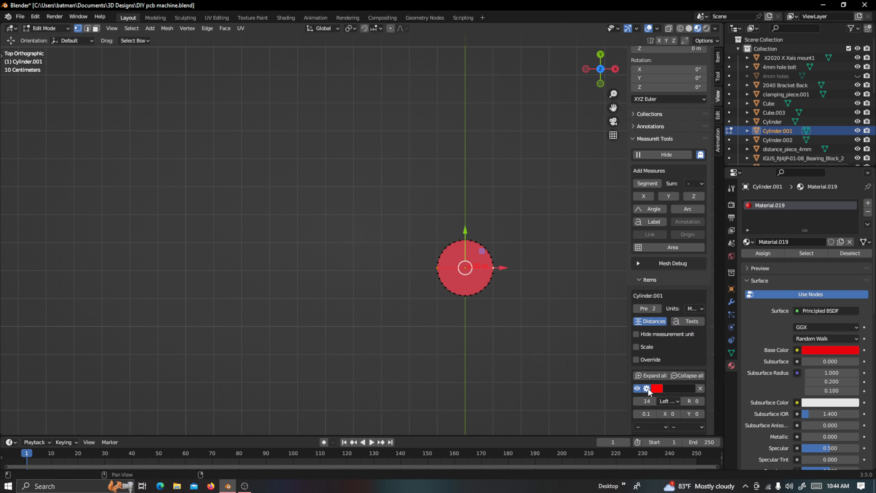
{"action": "mouse_move", "coordinate": [648, 399]}
{"action": "left_mouse_down"}
{"action": "mouse_move", "coordinate": [706, 399]}
{"action": "mouse_move", "coordinate": [645, 401]}
{"action": "left_mouse_up"}
{"action": "left_click_drag", "start_coordinate": [616, 107], "coordinate": [575, 113]}
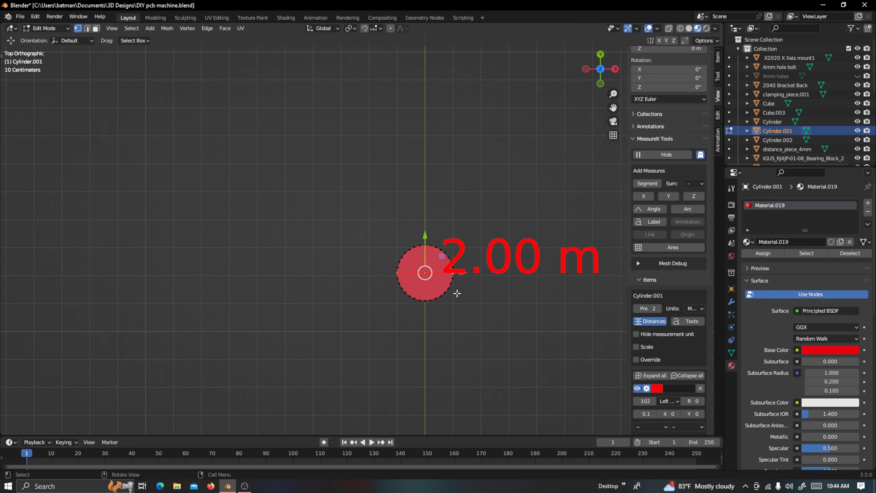
Scale the cylinder's whole mesh uniformly until its measured diameter is 4.50 m
{"action": "key", "text": "a"}
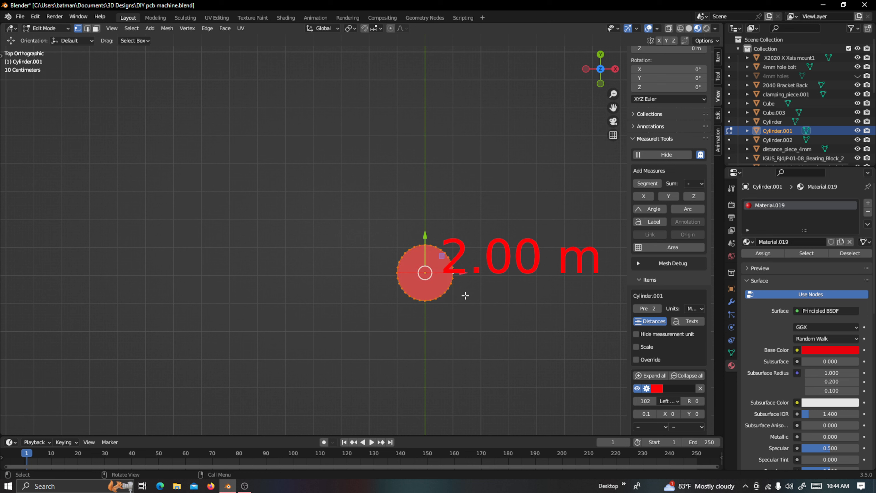
{"action": "key", "text": "alt+a"}
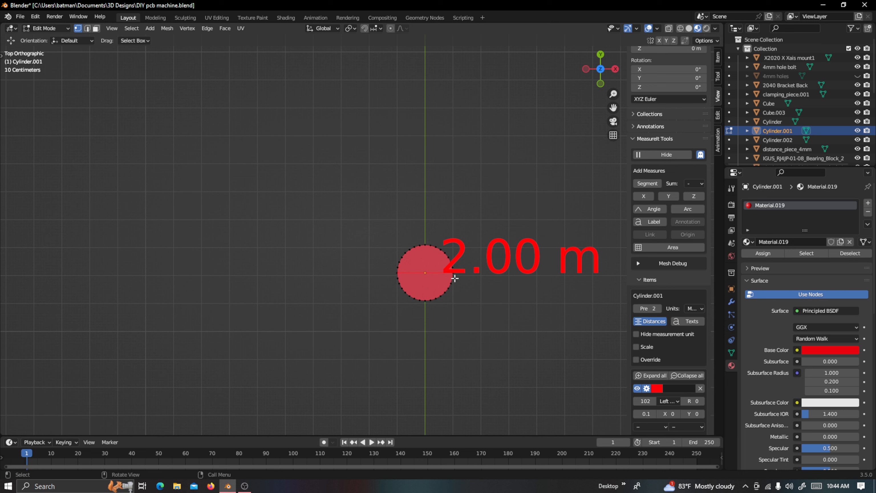
{"action": "key", "text": "a"}
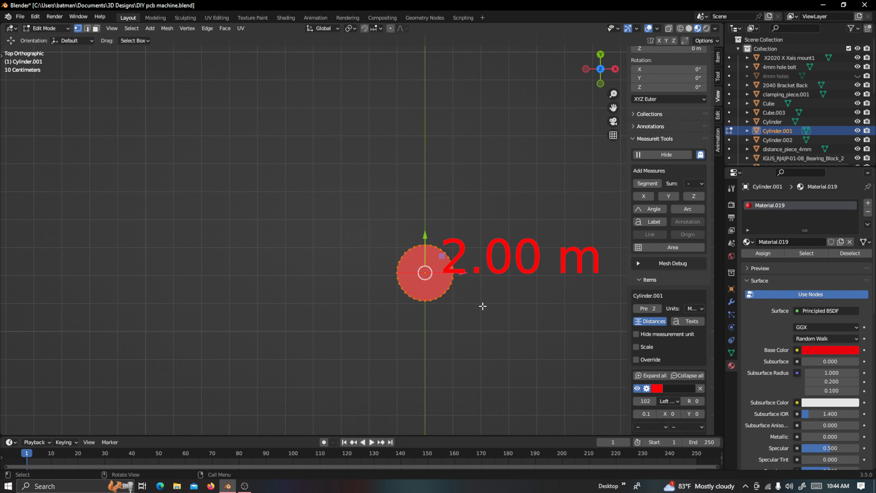
{"action": "key", "text": "s"}
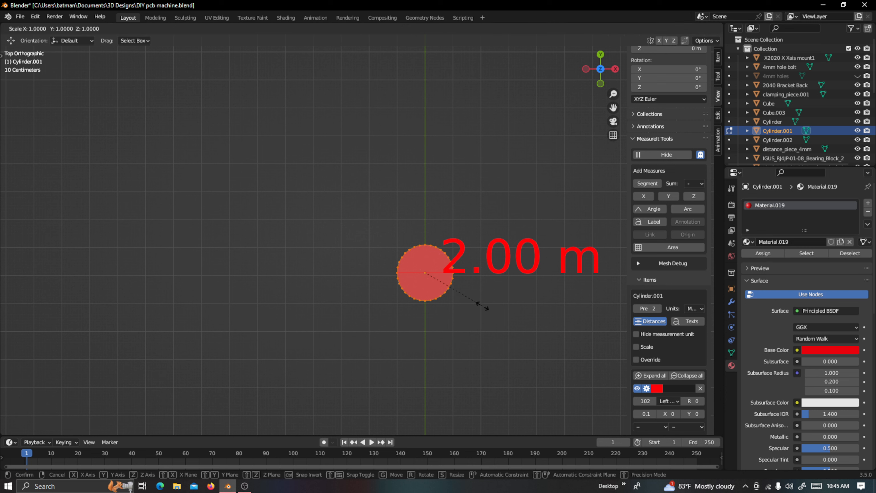
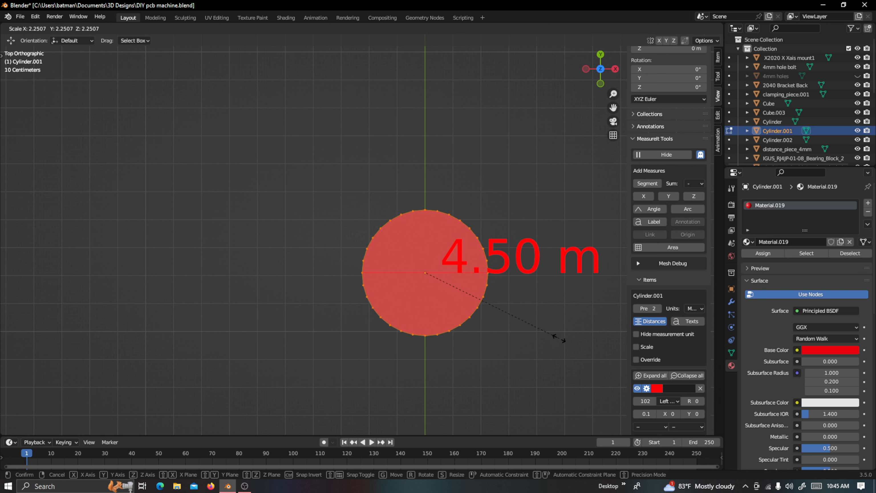
{"action": "left_click", "coordinate": [559, 338]}
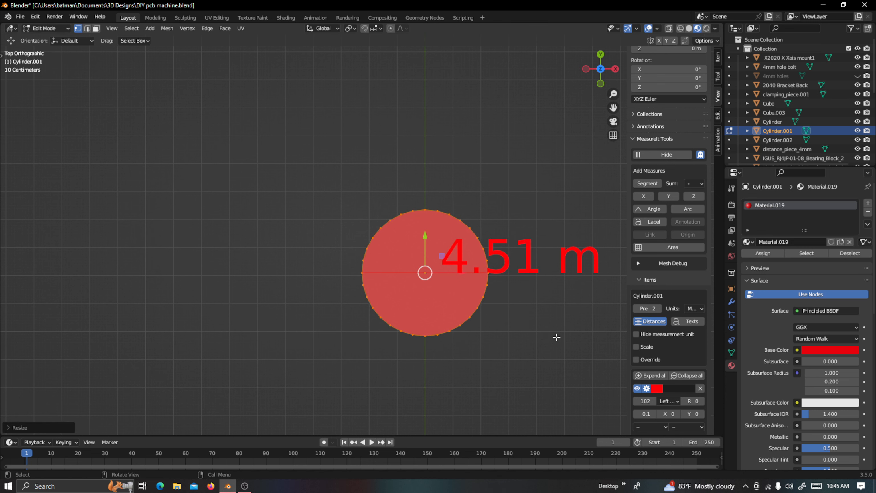
{"action": "key", "text": "s"}
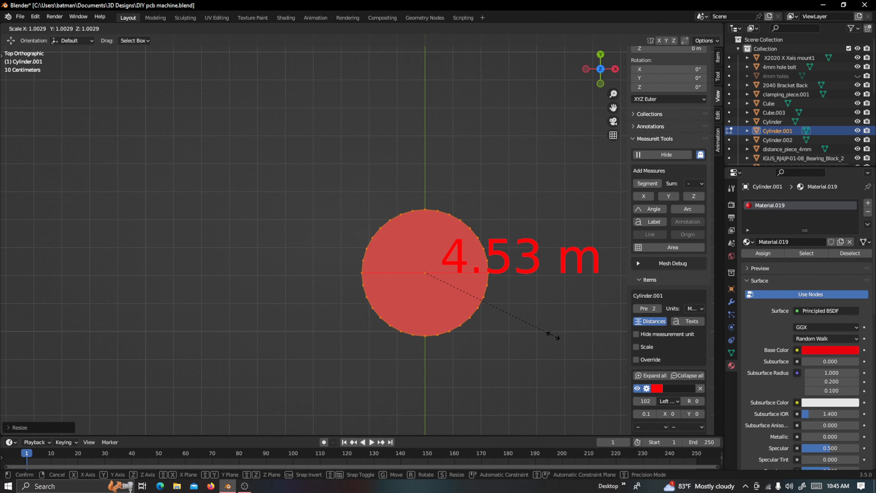
{"action": "left_click", "coordinate": [552, 335]}
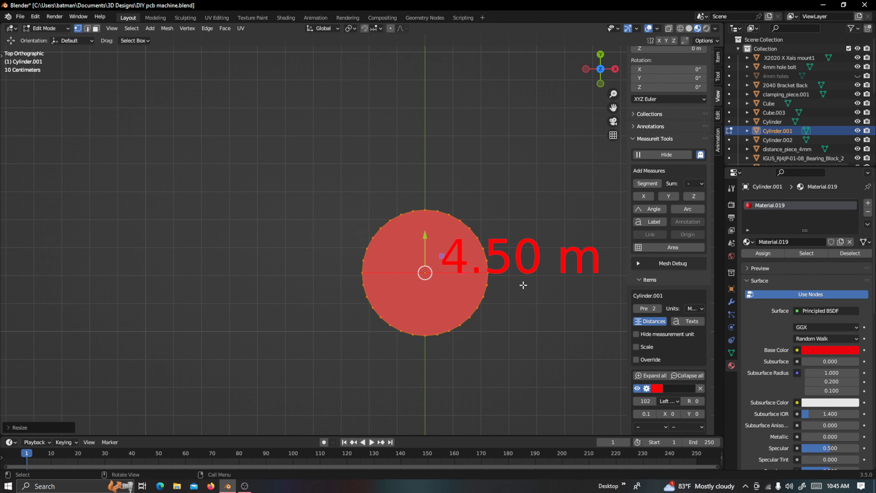
Add a MeasureIt segment along the red cylinder's height between vertically aligned vertices on its upper and lower rims
{"action": "key", "text": "KP_1"}
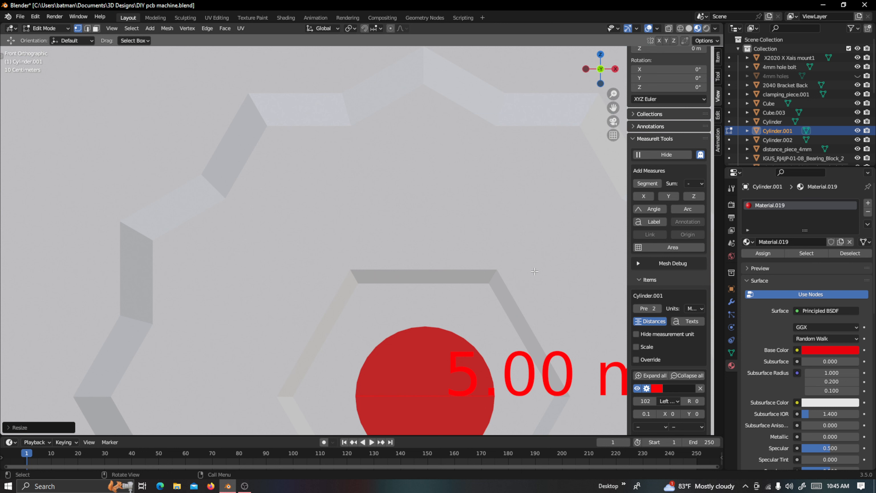
{"action": "scroll", "coordinate": [521, 275], "scroll_direction": "down", "scroll_amount": 2}
{"action": "scroll", "coordinate": [522, 275], "scroll_direction": "down", "scroll_amount": 1}
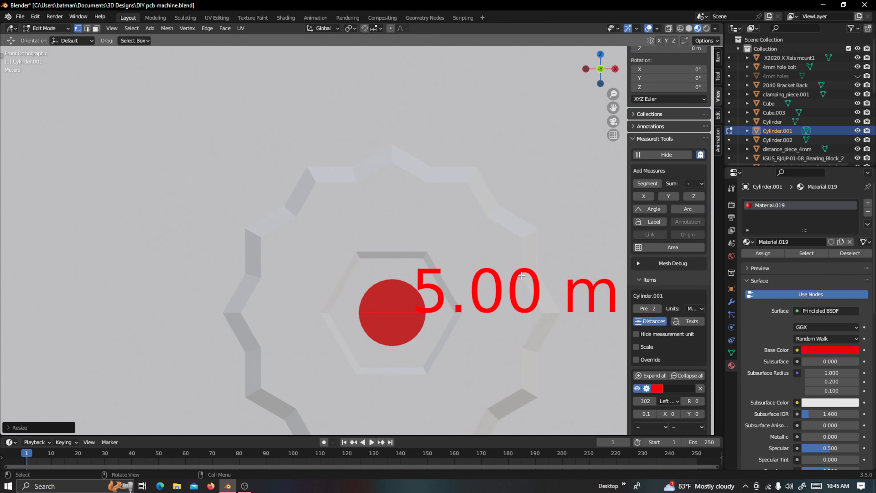
{"action": "scroll", "coordinate": [522, 275], "scroll_direction": "down", "scroll_amount": 1}
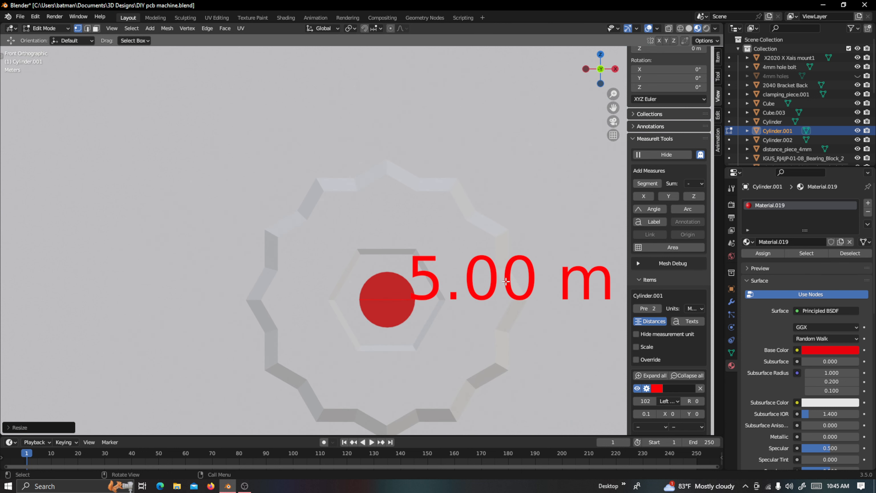
{"action": "key", "text": "ctrl"}
{"action": "key", "text": "ctrl+KP_1"}
{"action": "scroll", "coordinate": [506, 281], "scroll_direction": "down", "scroll_amount": 5}
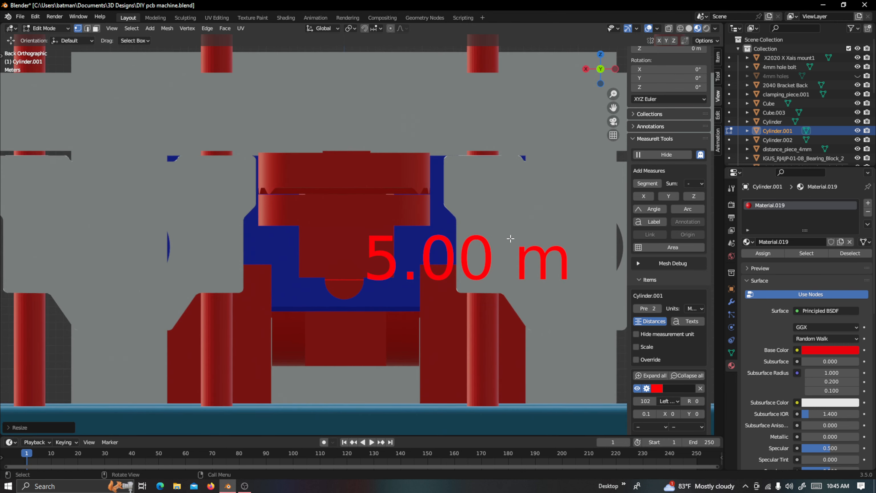
{"action": "scroll", "coordinate": [517, 201], "scroll_direction": "down", "scroll_amount": 3}
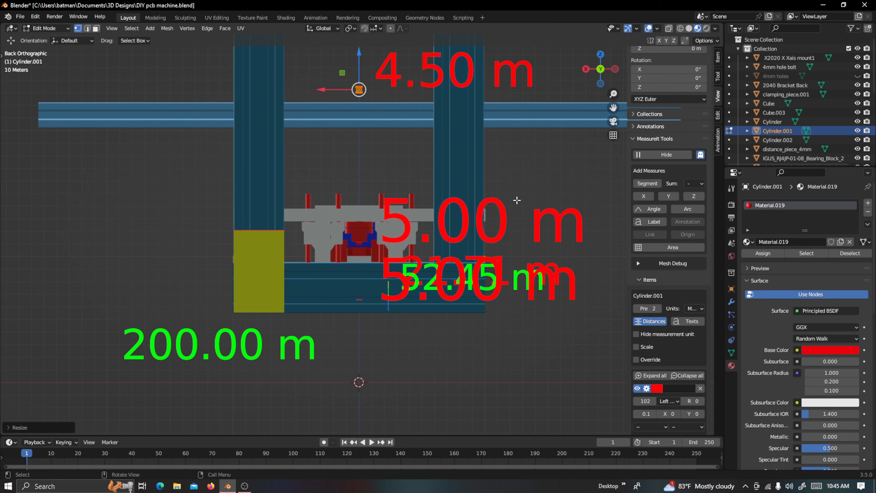
{"action": "left_click_drag", "start_coordinate": [613, 108], "coordinate": [641, 184]}
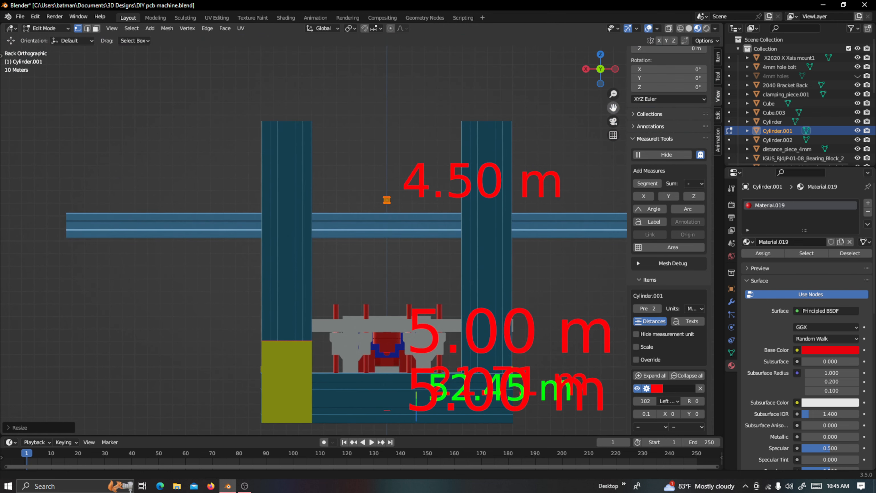
{"action": "scroll", "coordinate": [410, 173], "scroll_direction": "up", "scroll_amount": 7}
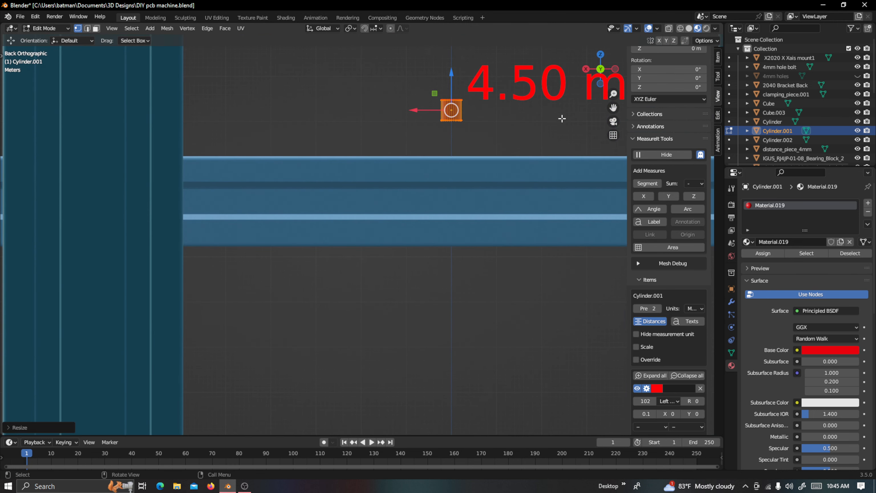
{"action": "left_click_drag", "start_coordinate": [614, 108], "coordinate": [520, 100]}
{"action": "scroll", "coordinate": [514, 93], "scroll_direction": "up", "scroll_amount": 6}
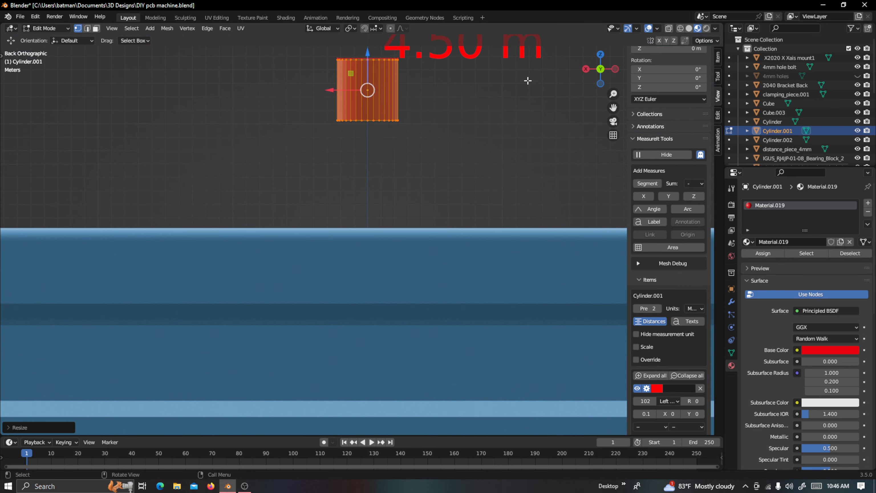
{"action": "left_click_drag", "start_coordinate": [614, 107], "coordinate": [574, 253]}
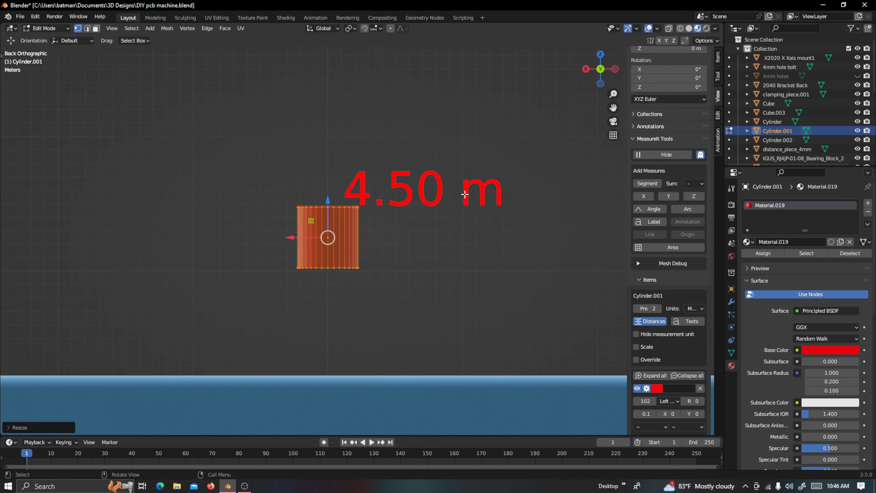
{"action": "left_click", "coordinate": [420, 201]}
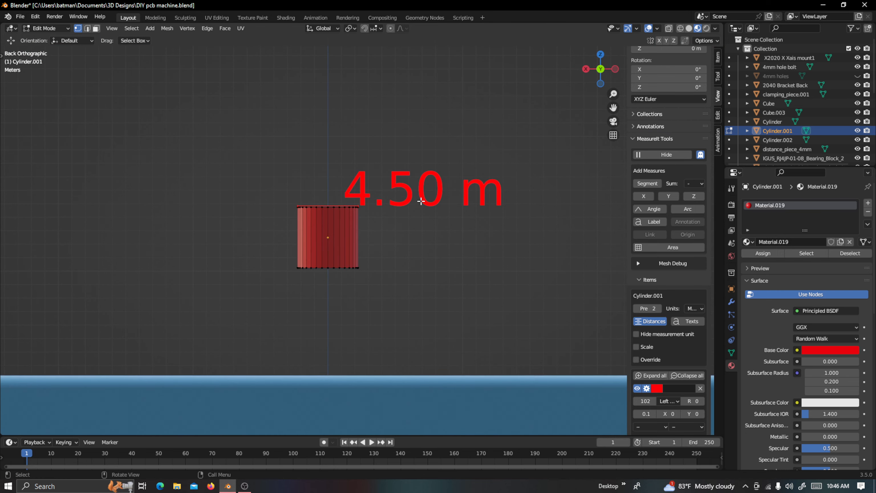
{"action": "left_click", "coordinate": [327, 207], "text": "shift"}
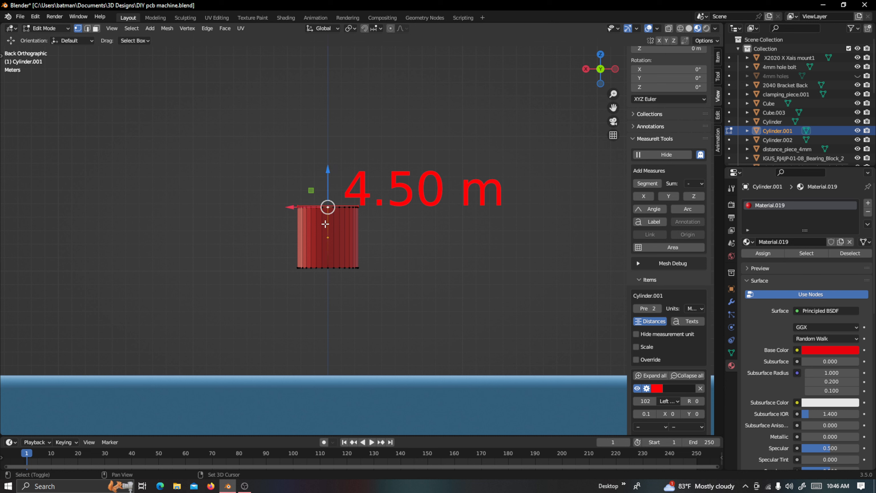
{"action": "left_click", "coordinate": [327, 267], "text": "shift"}
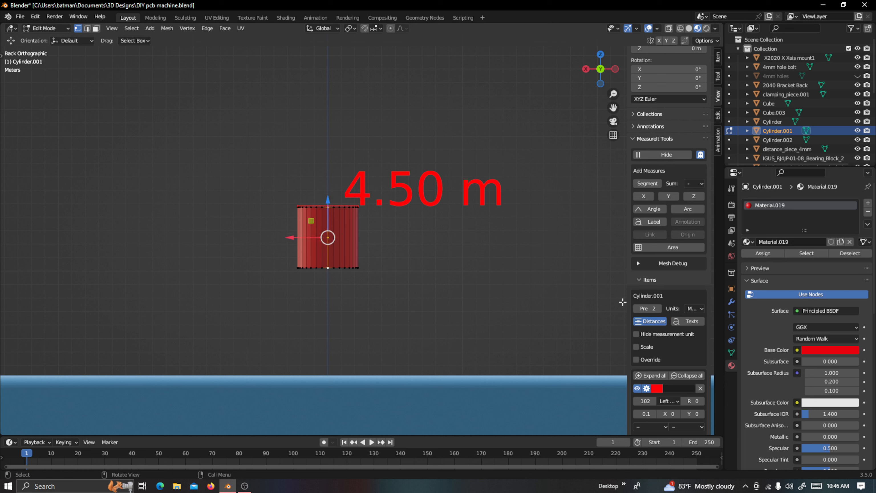
{"action": "left_click", "coordinate": [647, 184]}
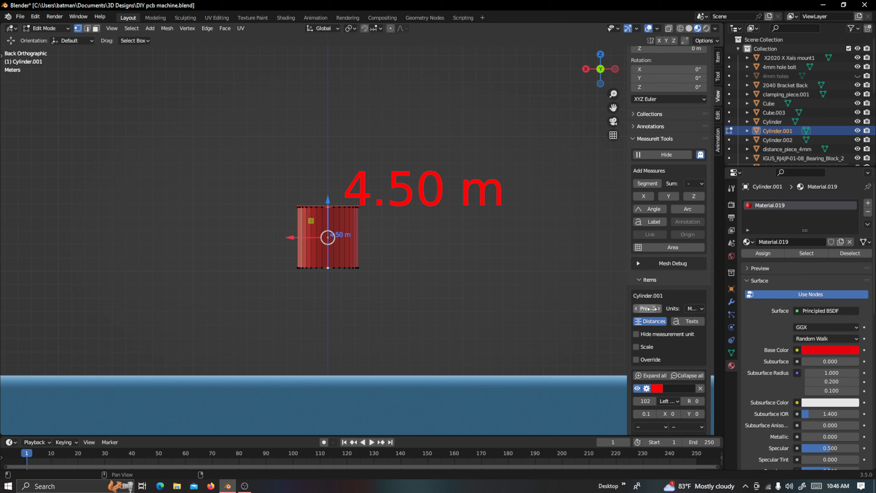
Set the cylinder's height measurement to font size 98 with a Y text offset of -88
{"action": "scroll", "coordinate": [654, 312], "scroll_direction": "down", "scroll_amount": 5}
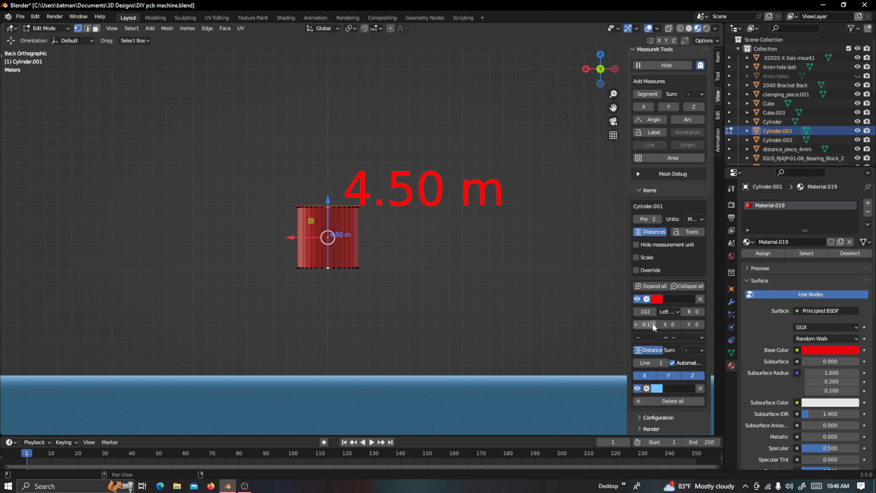
{"action": "left_click", "coordinate": [657, 389]}
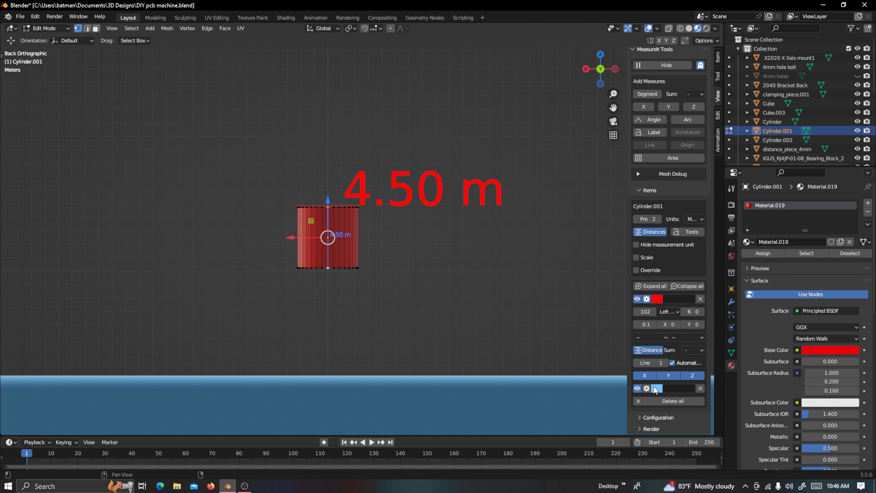
{"action": "left_click", "coordinate": [646, 388]}
{"action": "left_click_drag", "start_coordinate": [646, 400], "coordinate": [664, 414]}
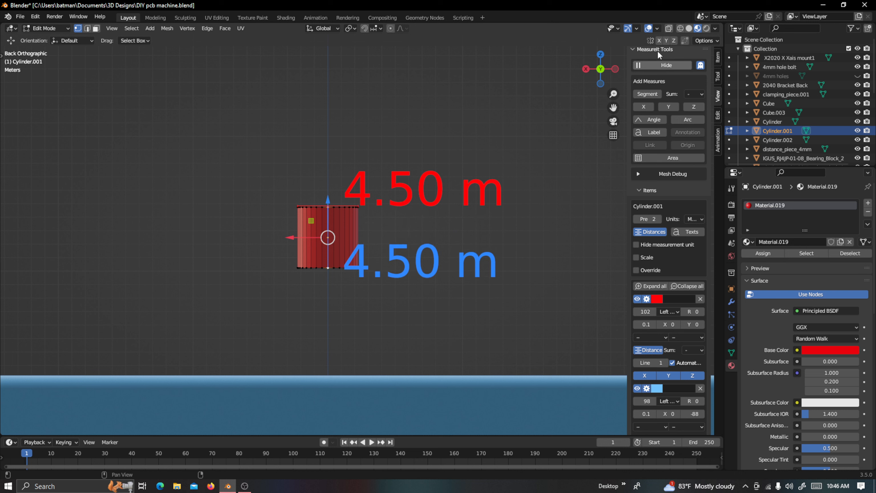
Lengthen the cylinder to 20.01 m by moving only its lower rim vertices down along Z, selecting them in wireframe shading
{"action": "left_click", "coordinate": [680, 29]}
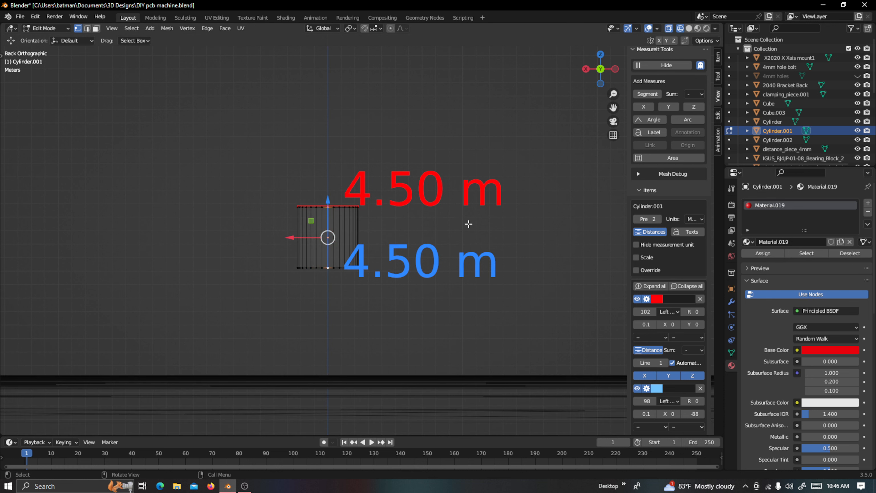
{"action": "key", "text": "a"}
{"action": "key", "text": "a"}
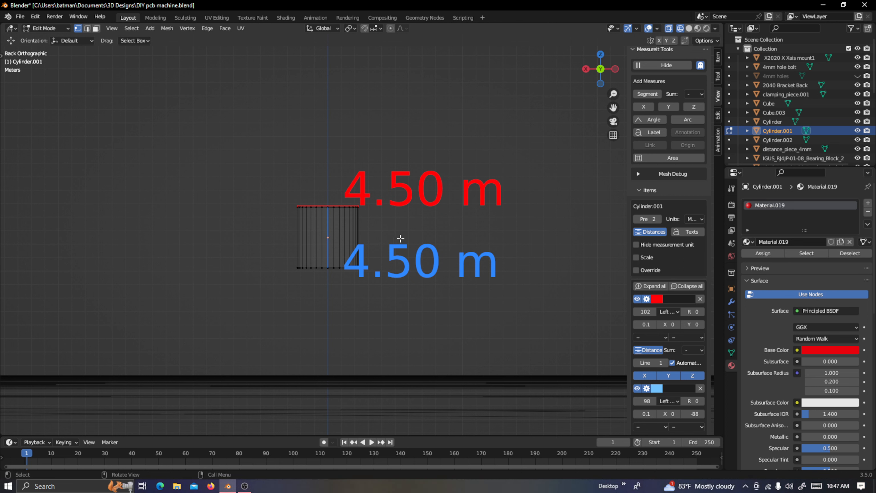
{"action": "key", "text": "b"}
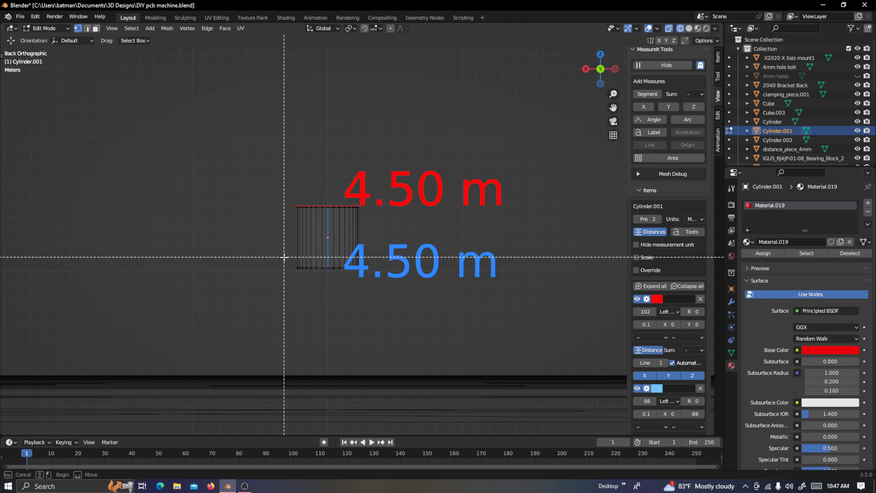
{"action": "left_click_drag", "start_coordinate": [285, 257], "coordinate": [383, 287]}
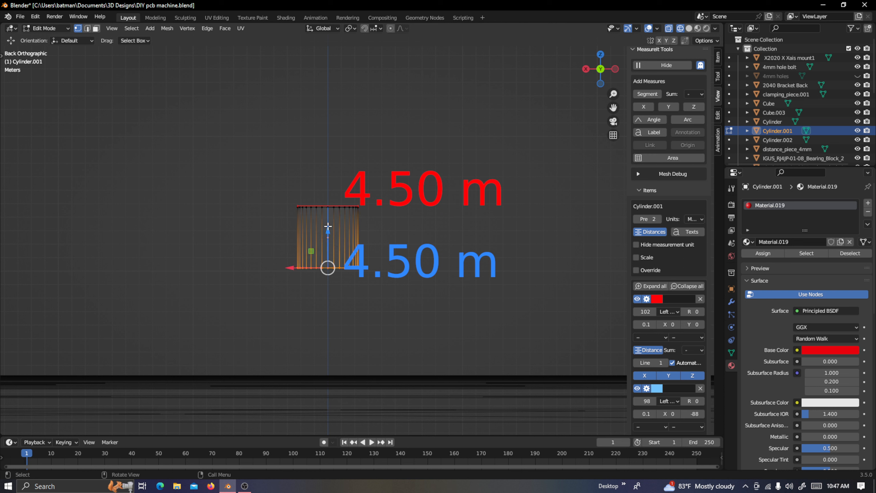
{"action": "left_click_drag", "start_coordinate": [326, 229], "coordinate": [329, 41]}
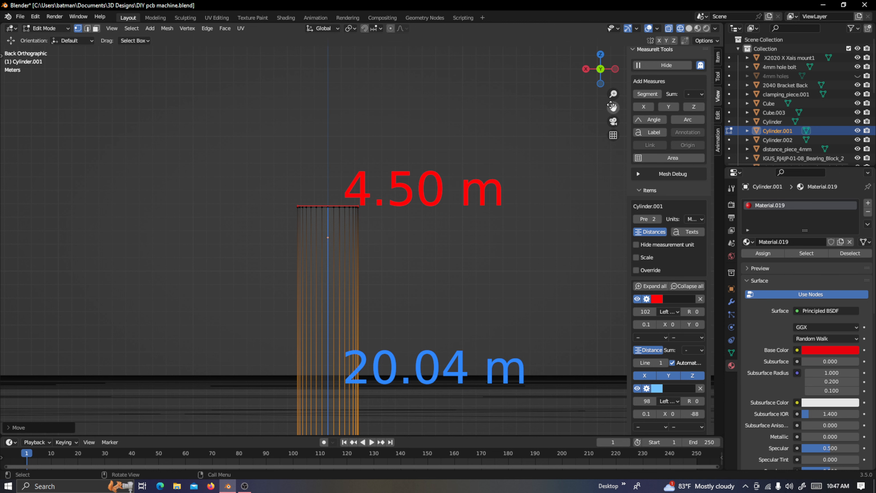
{"action": "left_click_drag", "start_coordinate": [613, 107], "coordinate": [377, 286]}
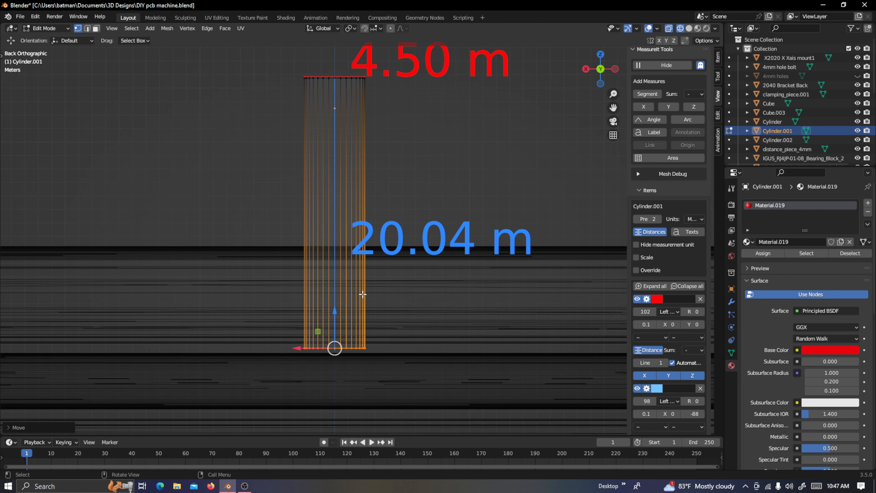
{"action": "left_click_drag", "start_coordinate": [335, 311], "coordinate": [336, 313]}
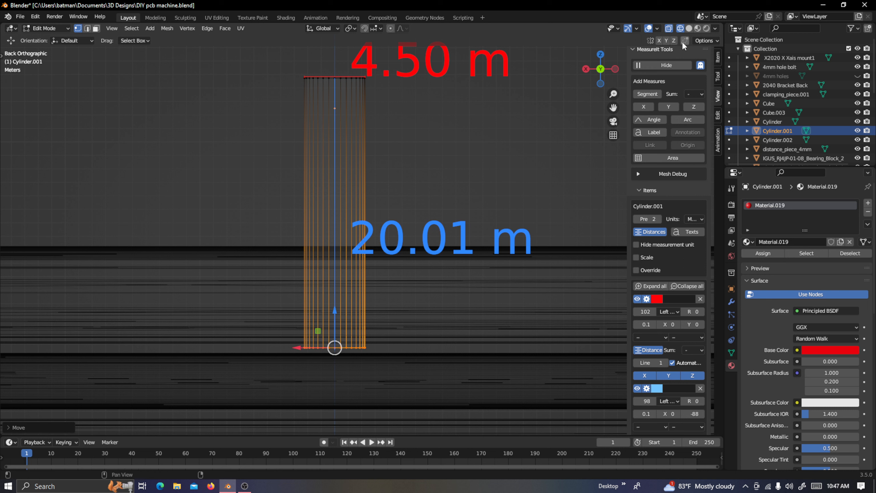
{"action": "left_click", "coordinate": [698, 29]}
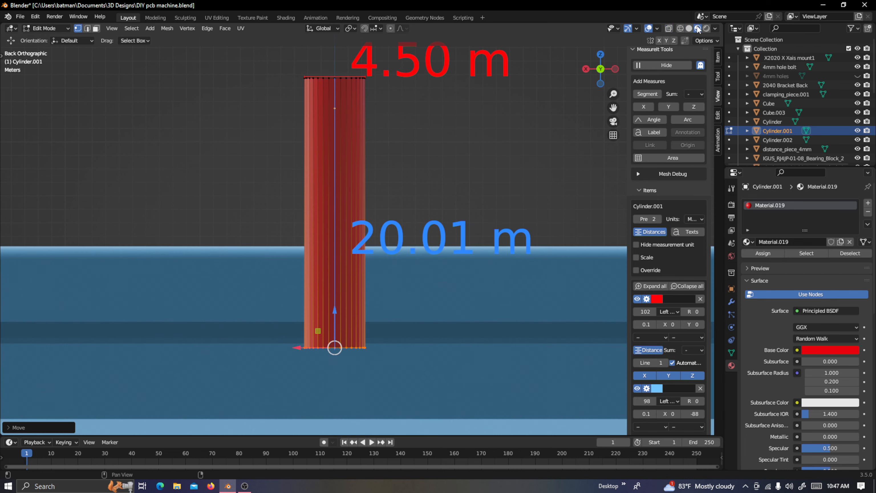
{"action": "left_click", "coordinate": [433, 192]}
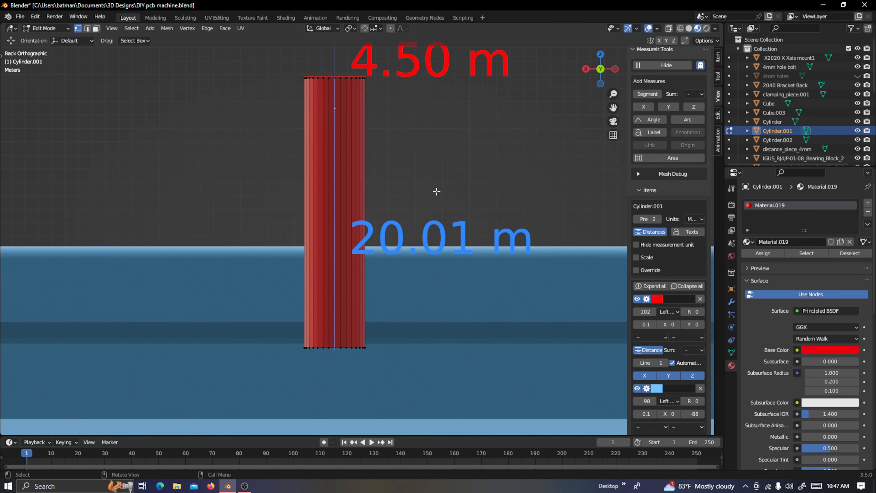
Return to Object Mode and set the cylinder's origin to its center of mass (volume)
{"action": "key", "text": "Tab"}
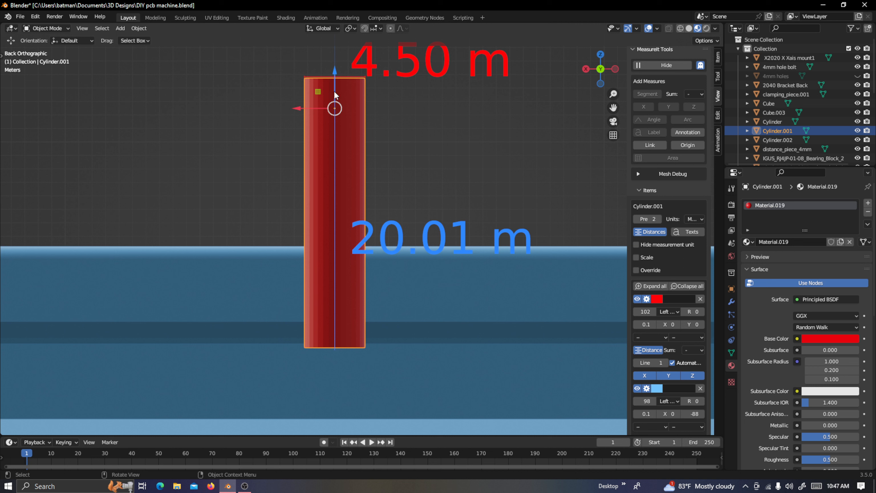
{"action": "right_click", "coordinate": [360, 156]}
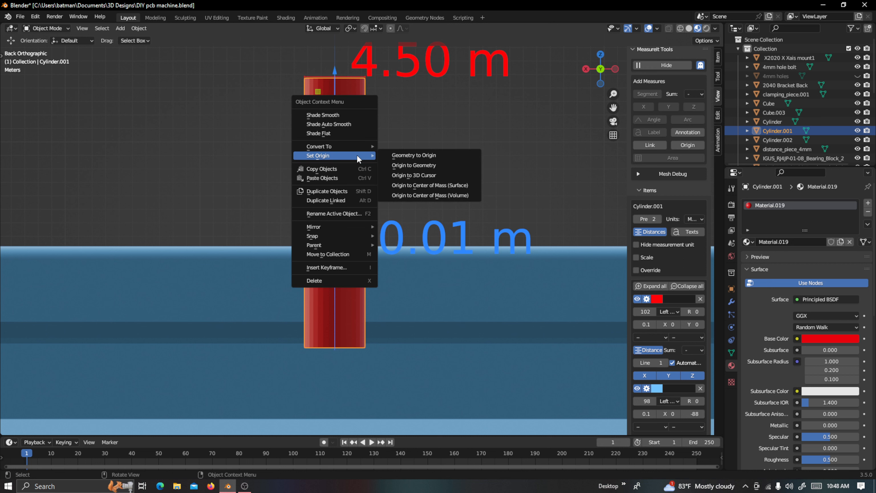
{"action": "left_click", "coordinate": [444, 195]}
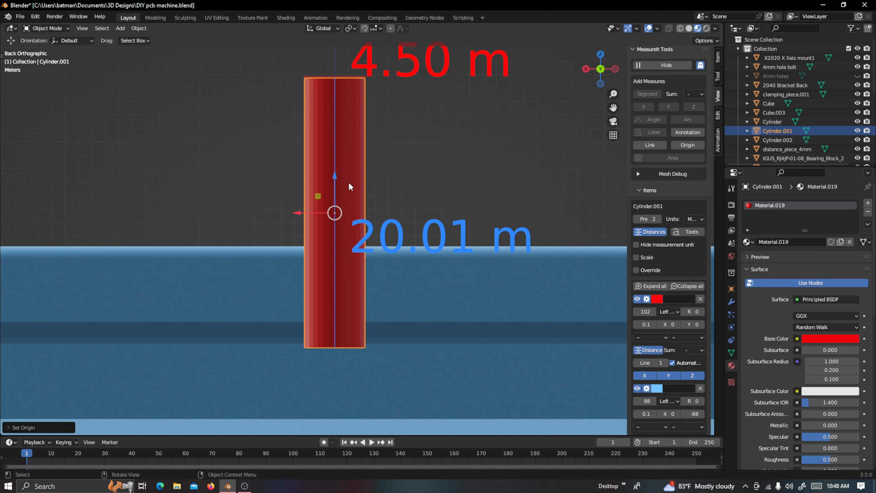
Hide all MeasureIt measurements in the viewport
{"action": "scroll", "coordinate": [339, 178], "scroll_direction": "down", "scroll_amount": 2}
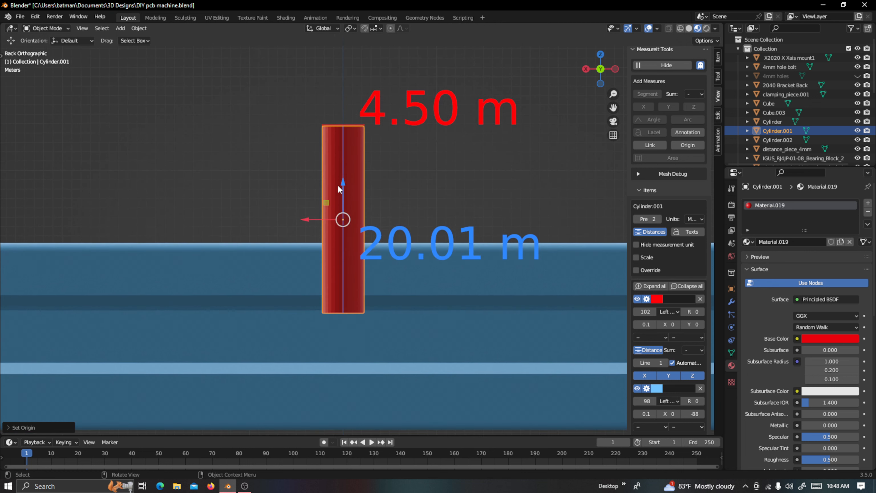
{"action": "scroll", "coordinate": [337, 189], "scroll_direction": "down", "scroll_amount": 2}
{"action": "scroll", "coordinate": [339, 188], "scroll_direction": "down", "scroll_amount": 3}
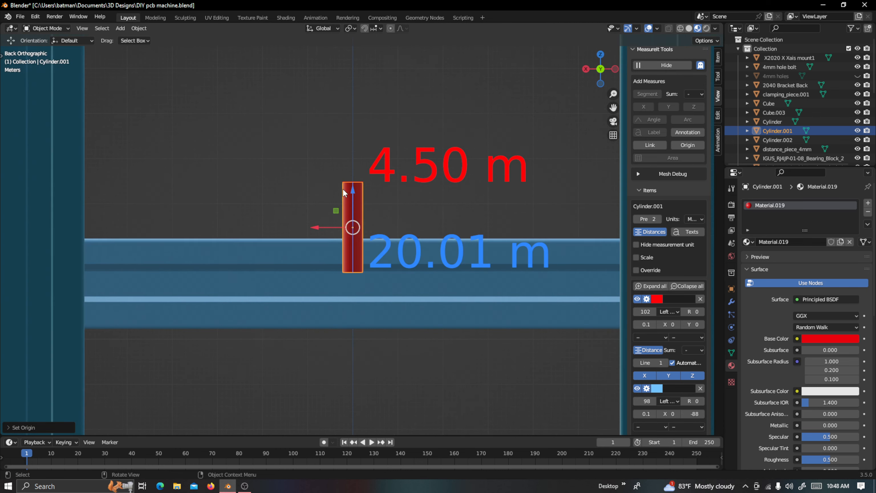
{"action": "scroll", "coordinate": [345, 190], "scroll_direction": "down", "scroll_amount": 1}
{"action": "scroll", "coordinate": [347, 191], "scroll_direction": "down", "scroll_amount": 3}
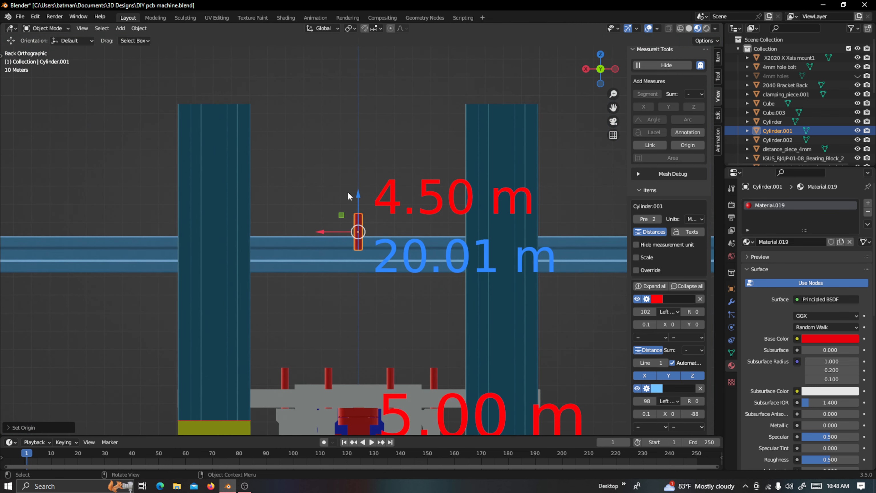
{"action": "scroll", "coordinate": [364, 204], "scroll_direction": "down", "scroll_amount": 2}
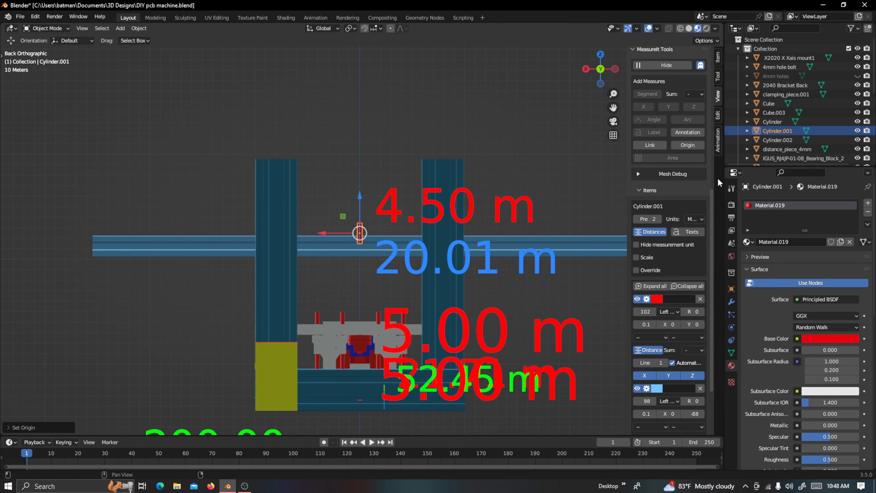
{"action": "left_click", "coordinate": [667, 65]}
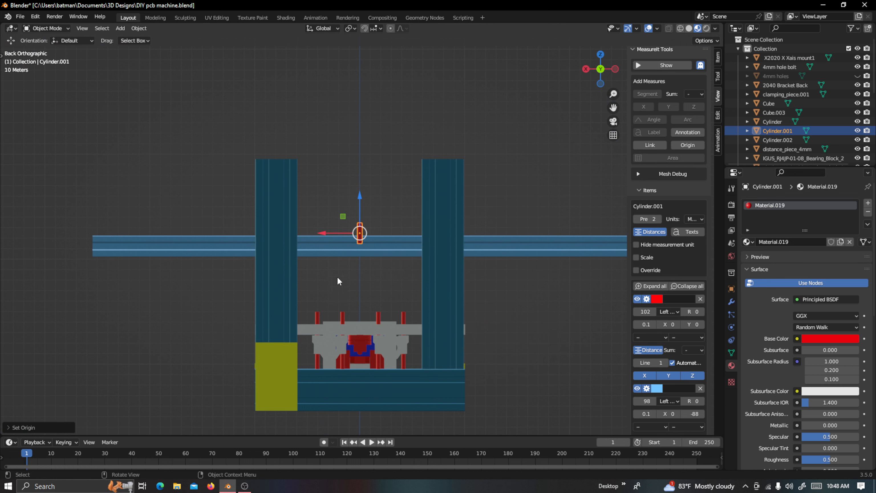
Move the red cylinder down along Z and across along X to the inner slot of the upright extrusion above the yellow bracket plate
{"action": "left_click_drag", "start_coordinate": [613, 107], "coordinate": [695, 46]}
{"action": "left_click_drag", "start_coordinate": [443, 136], "coordinate": [447, 260]}
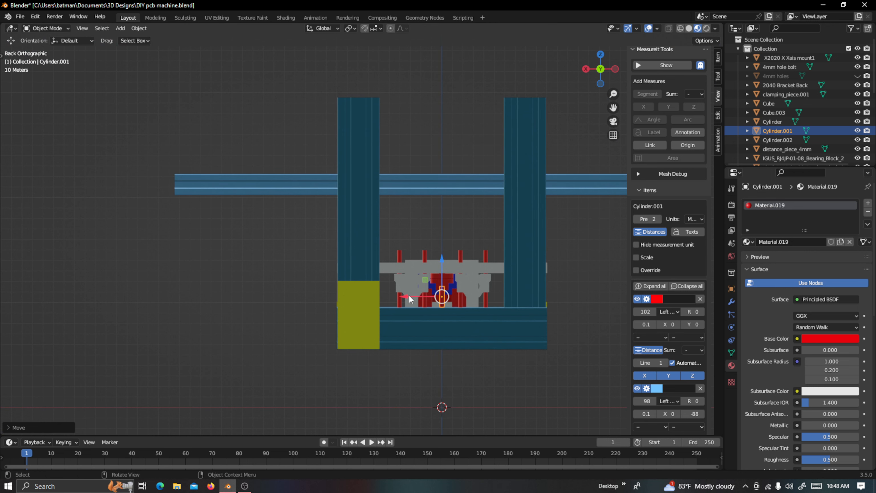
{"action": "left_click_drag", "start_coordinate": [404, 294], "coordinate": [332, 280]}
{"action": "scroll", "coordinate": [366, 241], "scroll_direction": "up", "scroll_amount": 6}
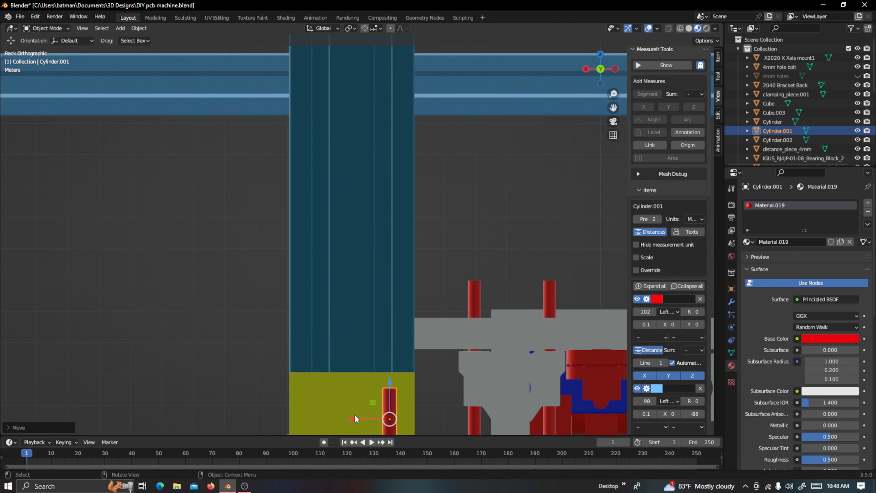
{"action": "left_click_drag", "start_coordinate": [352, 417], "coordinate": [348, 418]}
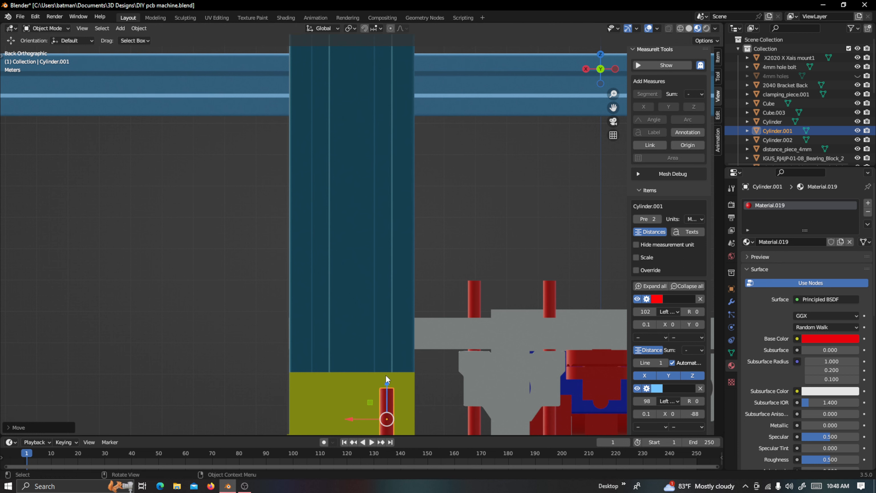
{"action": "left_click_drag", "start_coordinate": [385, 382], "coordinate": [402, 322]}
{"action": "scroll", "coordinate": [396, 338], "scroll_direction": "up", "scroll_amount": 2}
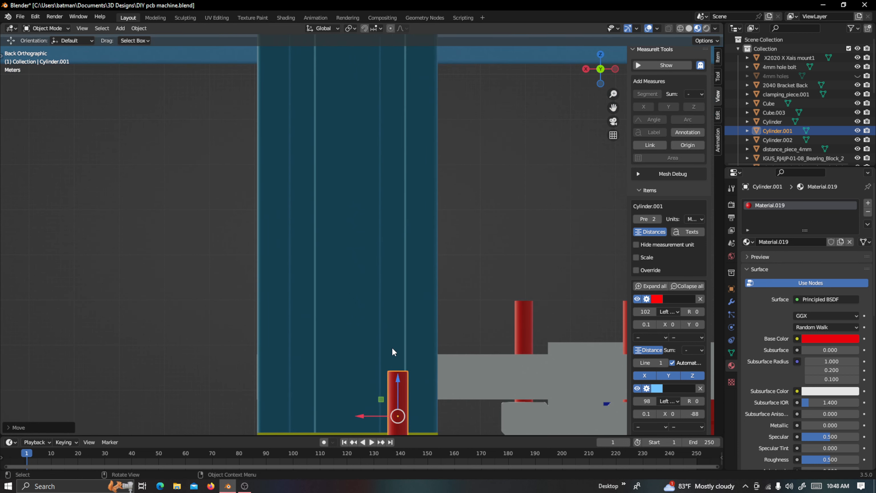
Fine-align the cylinder with the extrusion's inner slot by shifting it along X about 0.91 m and 0.18 m, using wireframe shading as a guide
{"action": "left_click_drag", "start_coordinate": [359, 419], "coordinate": [353, 416]}
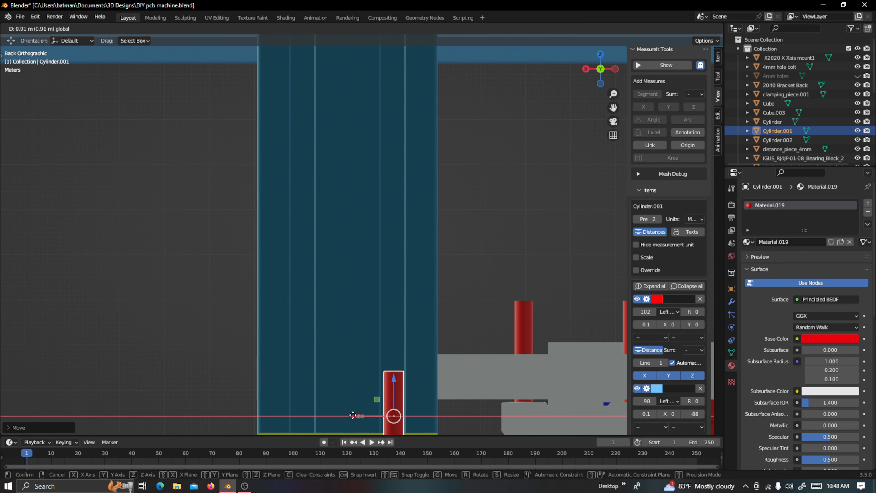
{"action": "left_click_drag", "start_coordinate": [353, 415], "coordinate": [353, 415]}
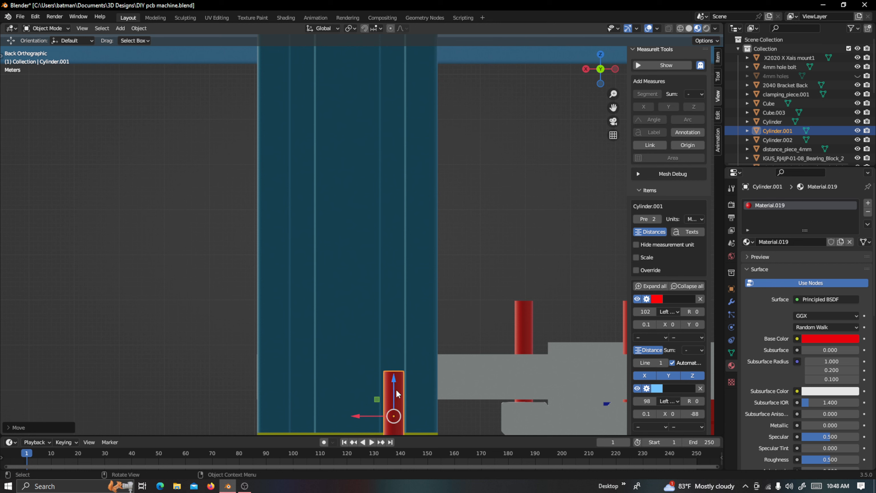
{"action": "left_click", "coordinate": [681, 28]}
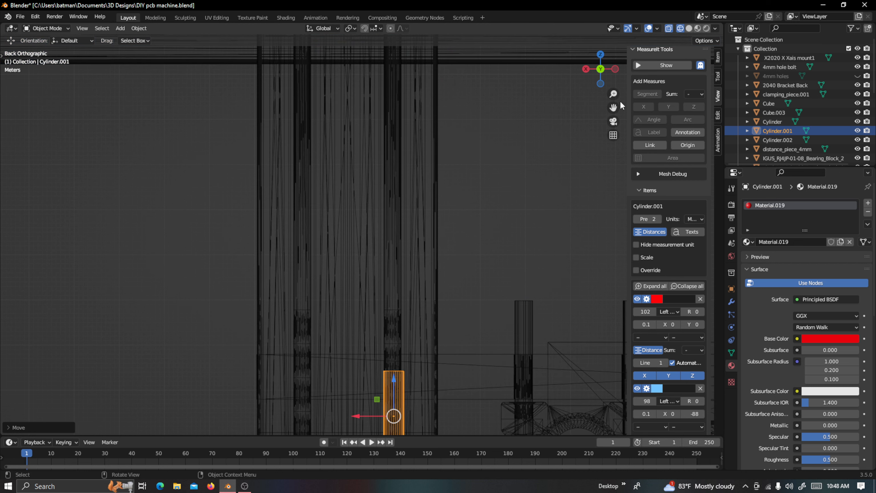
{"action": "left_click_drag", "start_coordinate": [613, 107], "coordinate": [630, 50]}
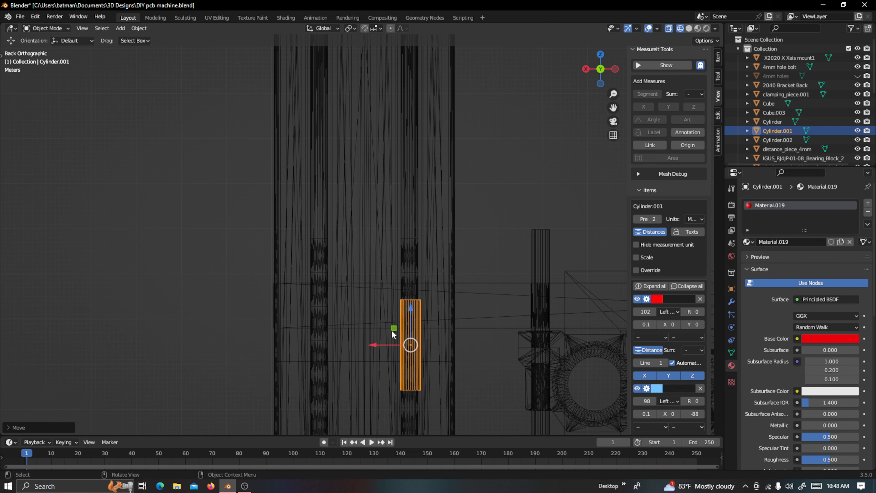
{"action": "scroll", "coordinate": [409, 338], "scroll_direction": "up", "scroll_amount": 2}
{"action": "scroll", "coordinate": [449, 341], "scroll_direction": "up", "scroll_amount": 1}
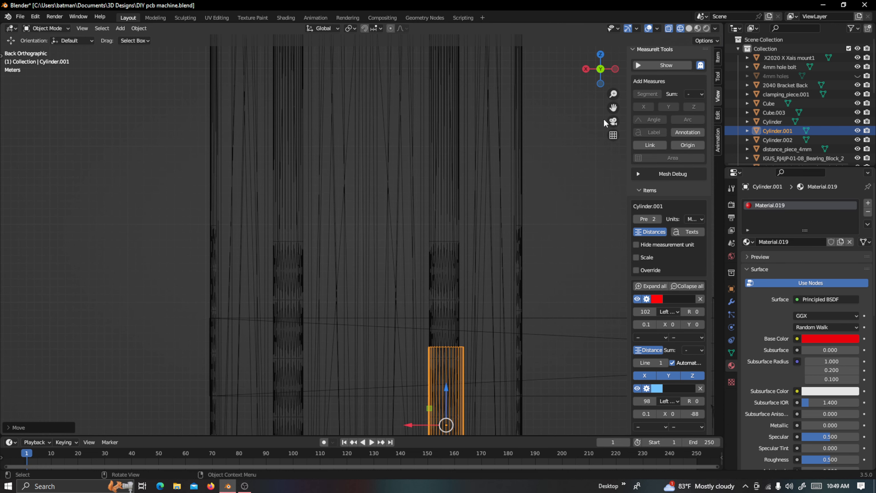
{"action": "left_click_drag", "start_coordinate": [613, 108], "coordinate": [561, 33]}
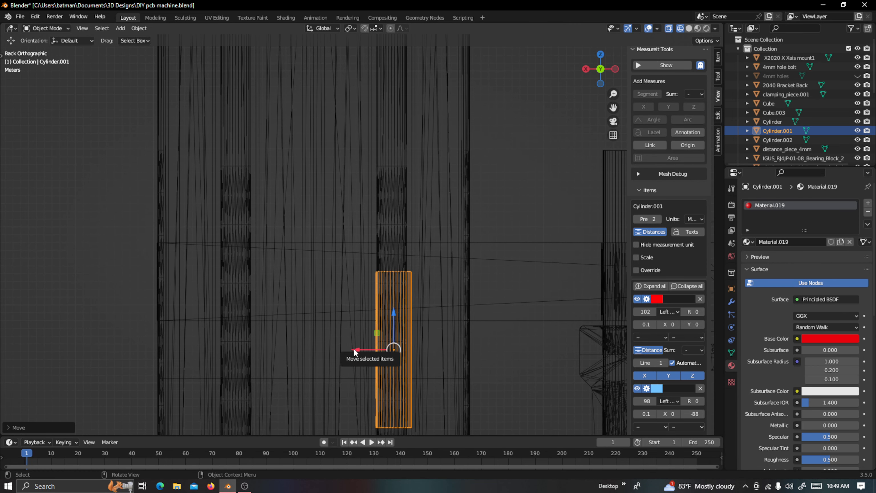
{"action": "left_click_drag", "start_coordinate": [354, 348], "coordinate": [350, 348]}
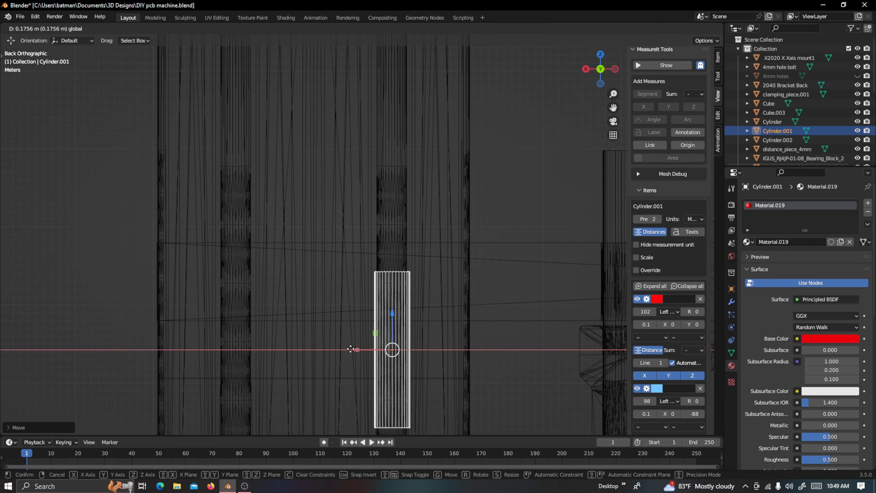
{"action": "left_click_drag", "start_coordinate": [350, 348], "coordinate": [352, 349]}
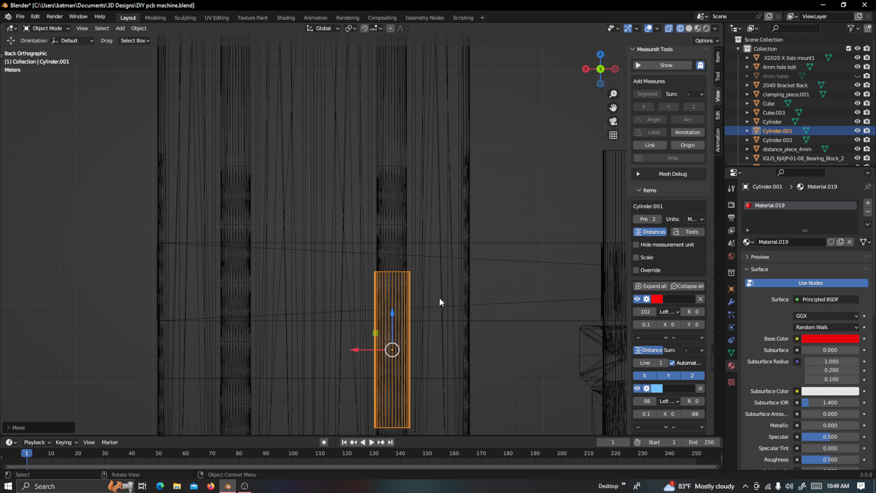
{"action": "left_click", "coordinate": [698, 28]}
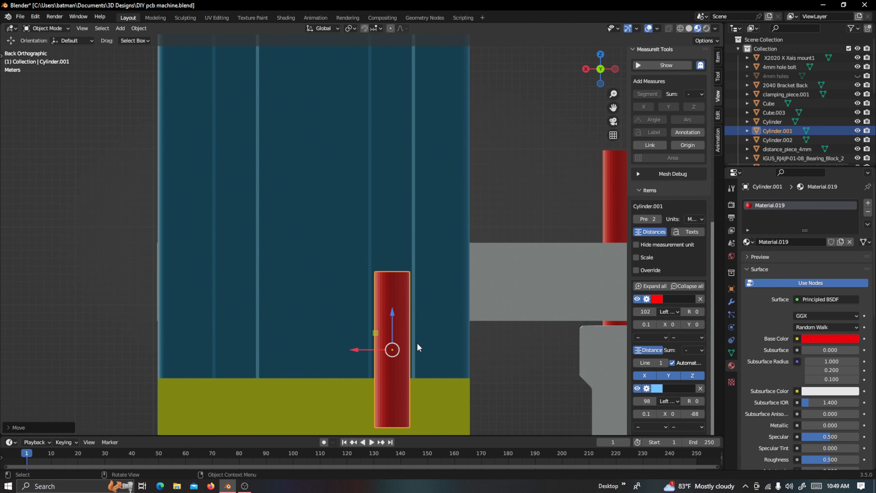
In the right orthographic view, move the cylinder along Y until it stands just behind the yellow bracket plate
{"action": "key", "text": "KP_3"}
{"action": "scroll", "coordinate": [414, 341], "scroll_direction": "down", "scroll_amount": 6}
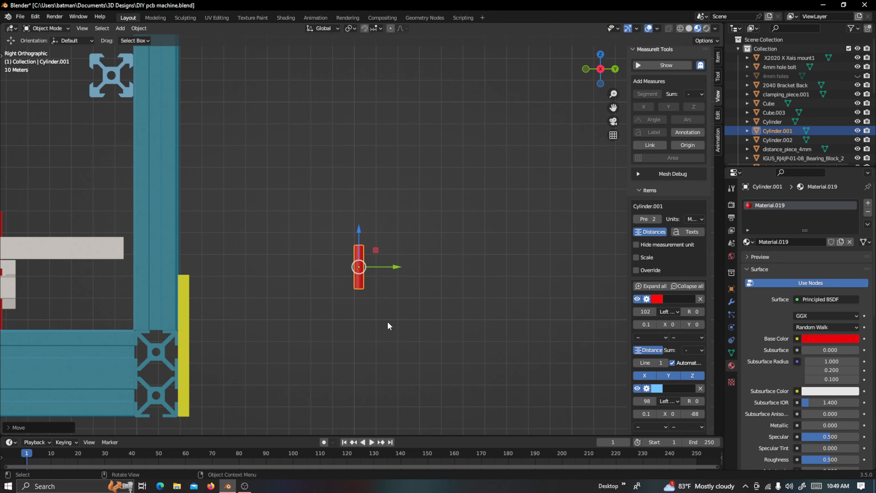
{"action": "middle_click_drag", "start_coordinate": [422, 200], "coordinate": [531, 150], "text": "shift"}
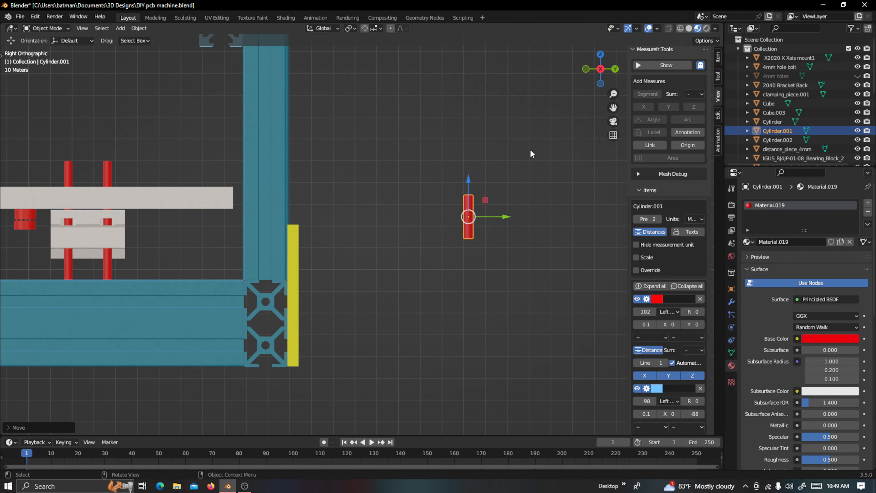
{"action": "left_click_drag", "start_coordinate": [498, 216], "coordinate": [352, 218]}
{"action": "scroll", "coordinate": [344, 218], "scroll_direction": "up", "scroll_amount": 2}
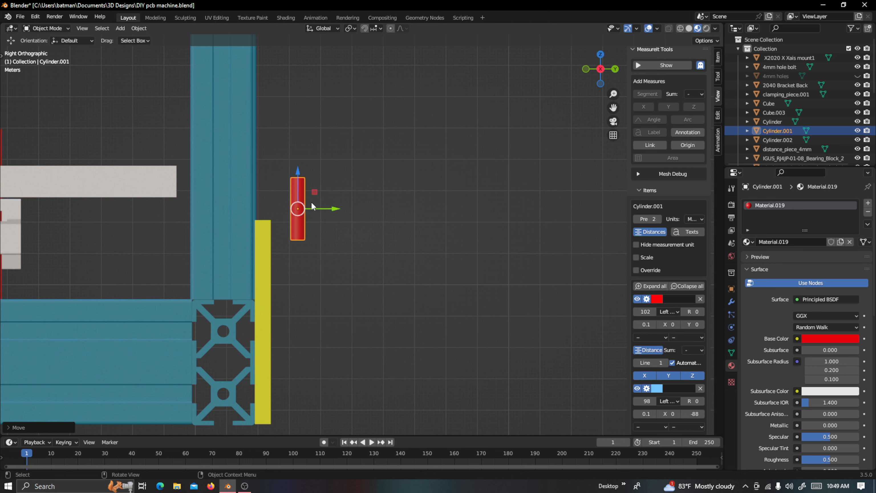
Rotate the cylinder 90 degrees in the right view so it lies perpendicular to the bracket plate
{"action": "key", "text": "r"}
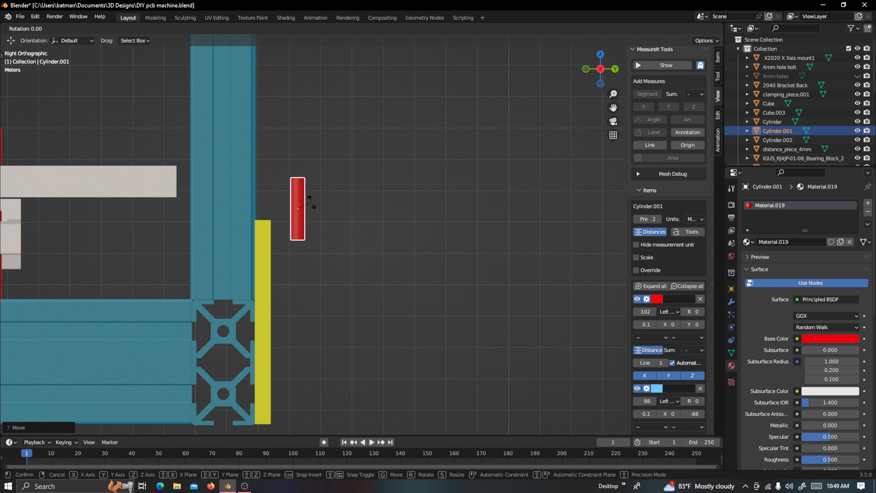
{"action": "type", "text": "90"}
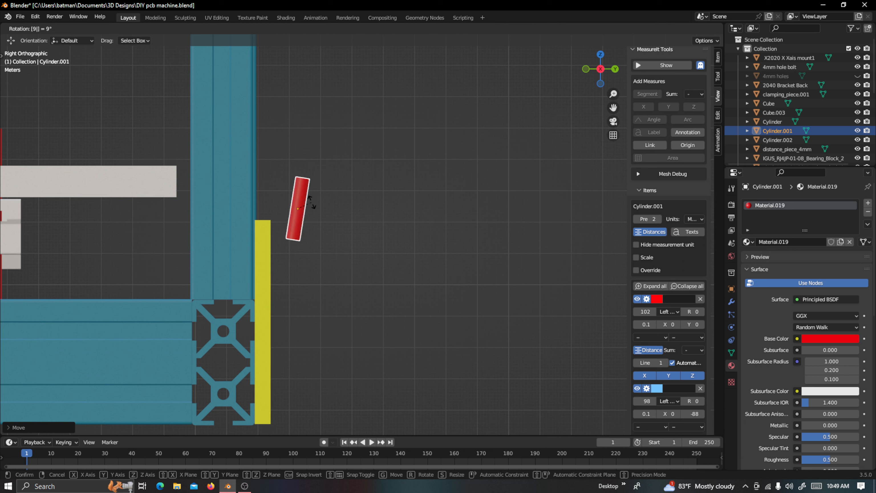
{"action": "key", "text": "Return"}
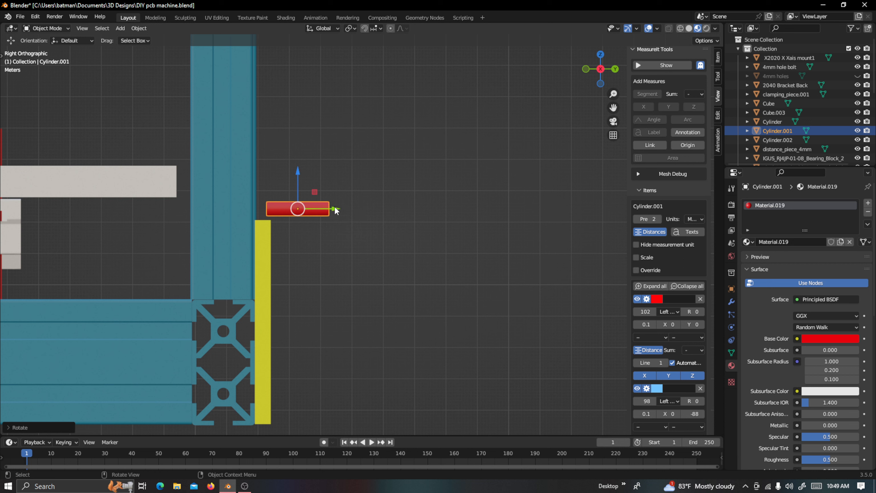
Move the cylinder along Y through the bracket plate's thickness and lower it about 16 m along Z below the plate's upper edge
{"action": "left_click_drag", "start_coordinate": [337, 211], "coordinate": [297, 207]}
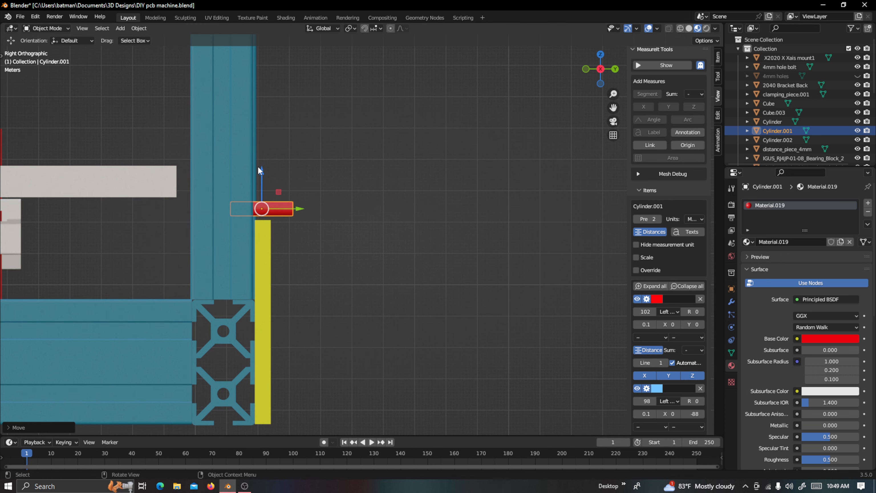
{"action": "left_click_drag", "start_coordinate": [261, 174], "coordinate": [253, 224]}
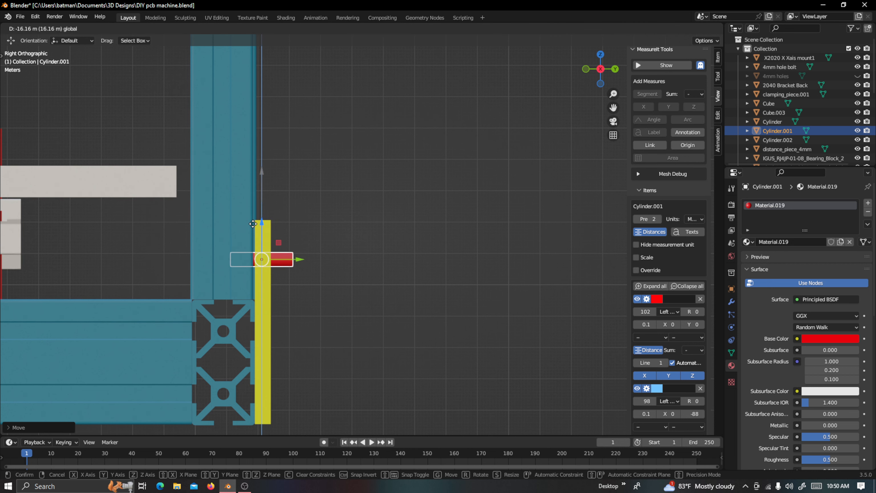
{"action": "left_click", "coordinate": [253, 224]}
{"action": "scroll", "coordinate": [296, 271], "scroll_direction": "up", "scroll_amount": 2}
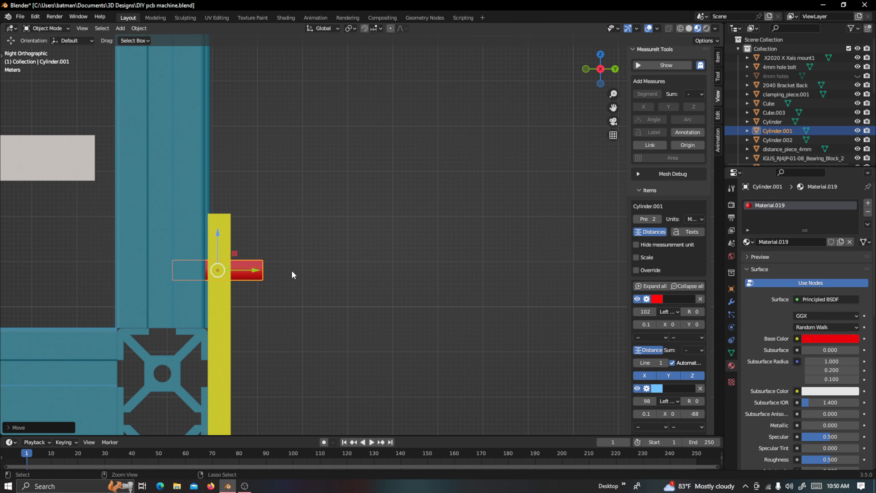
In the back view with wireframe shading, select the Right Z axis 2040 Aluminum Extrusion and nudge it slightly up along Z
{"action": "key", "text": "ctrl+KP_1"}
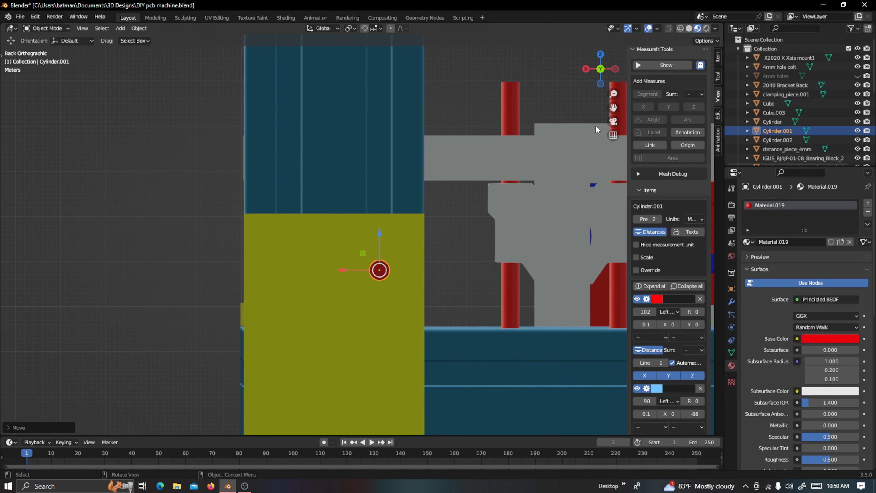
{"action": "left_click", "coordinate": [680, 29]}
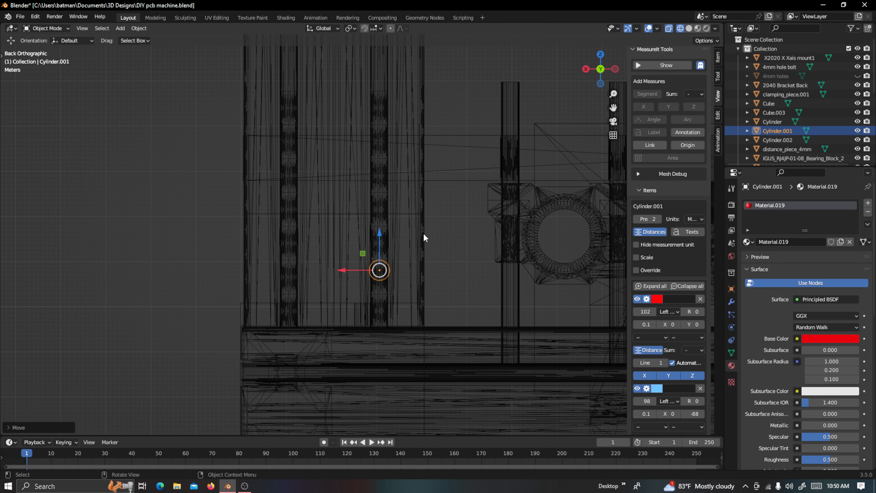
{"action": "left_click", "coordinate": [424, 246]}
{"action": "left_click", "coordinate": [419, 194]}
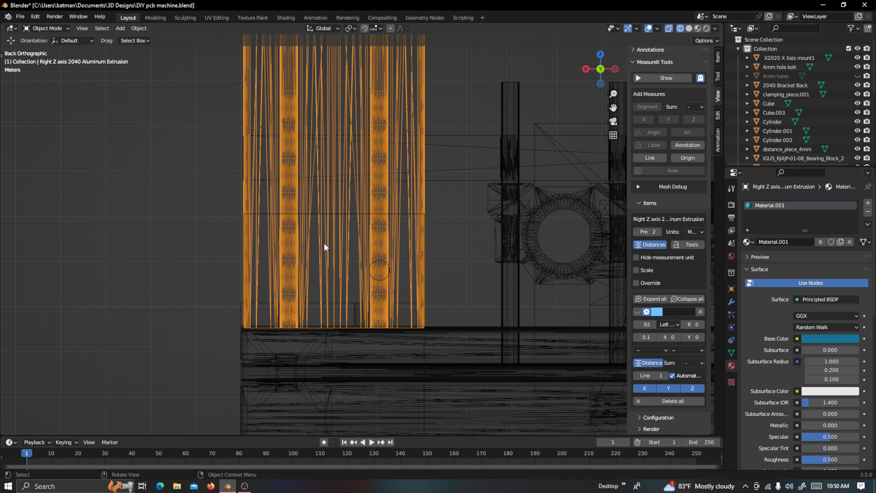
{"action": "scroll", "coordinate": [338, 221], "scroll_direction": "down", "scroll_amount": 4}
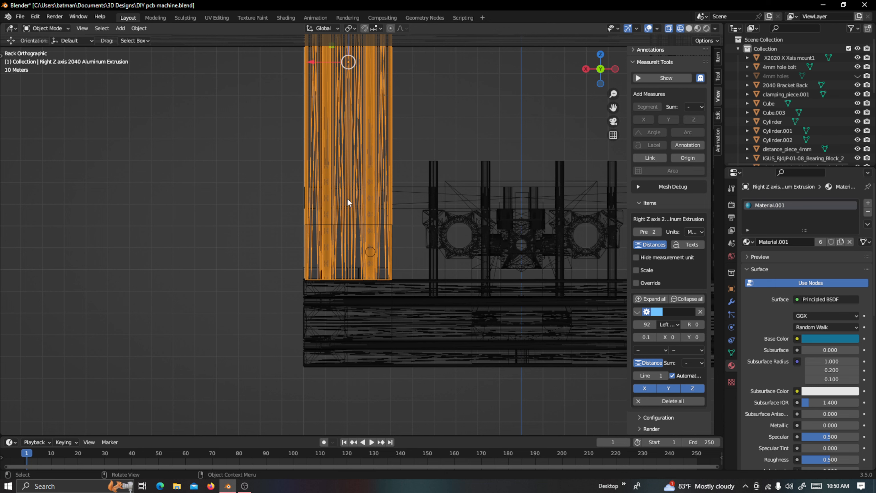
{"action": "left_click_drag", "start_coordinate": [613, 107], "coordinate": [627, 173]}
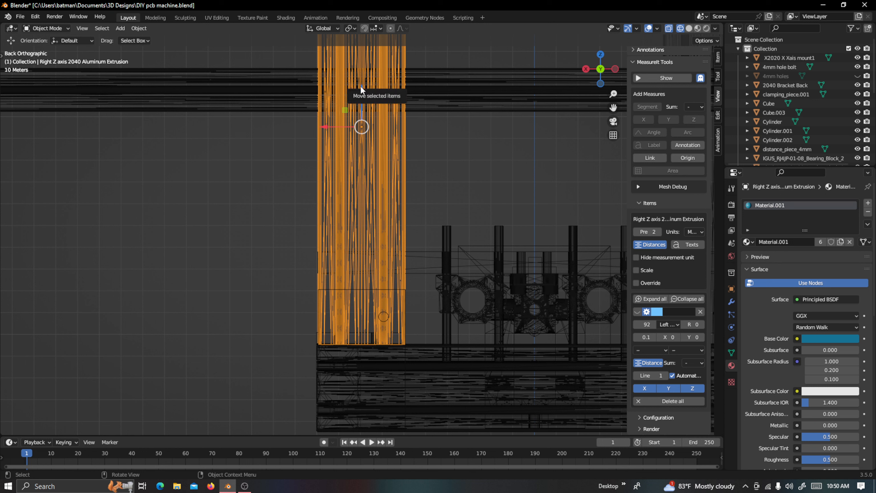
{"action": "left_click_drag", "start_coordinate": [362, 86], "coordinate": [365, 86]}
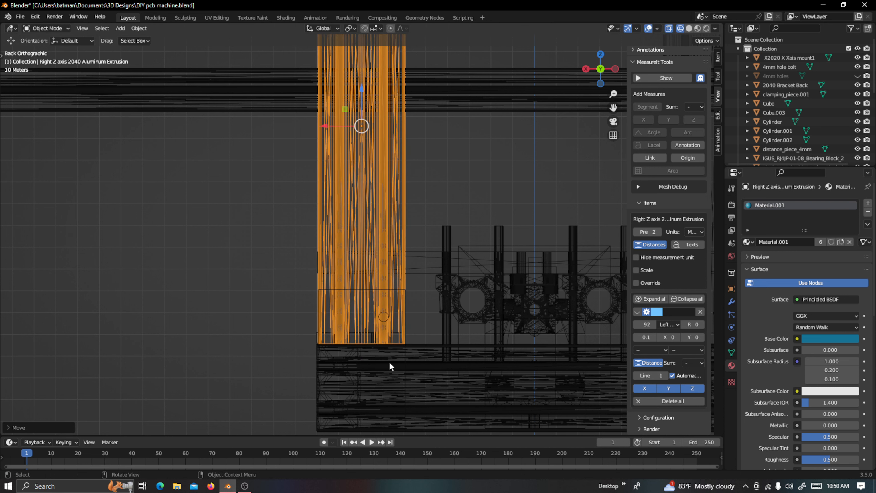
{"action": "scroll", "coordinate": [389, 363], "scroll_direction": "up", "scroll_amount": 3}
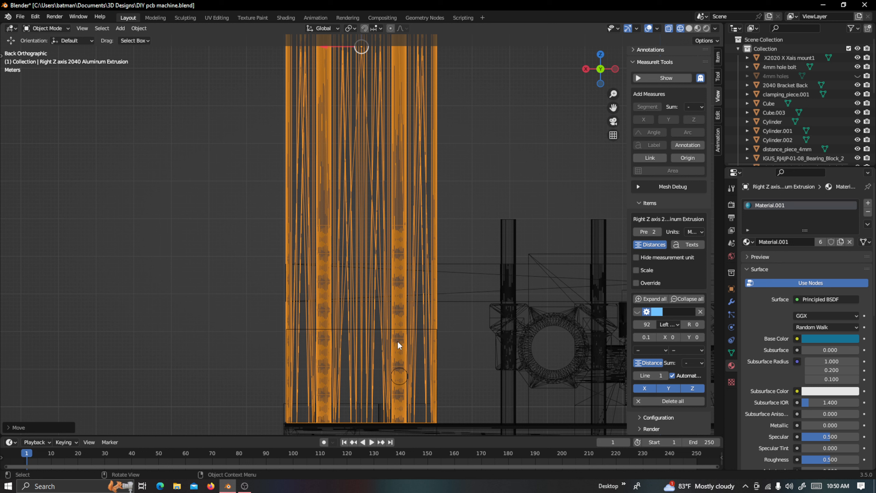
Return to Material Preview shading and raise the bolt-hole cylinder along Z closer to the bracket plate's upper edge
{"action": "left_click", "coordinate": [697, 28]}
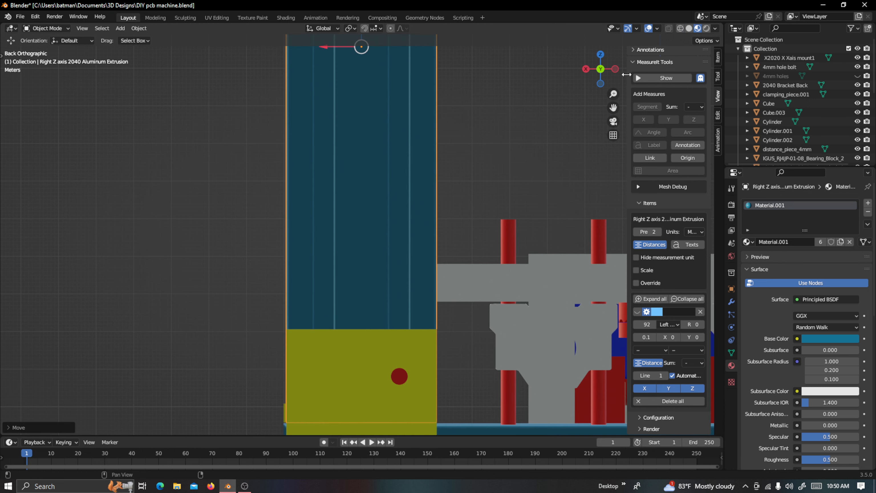
{"action": "left_click", "coordinate": [400, 374]}
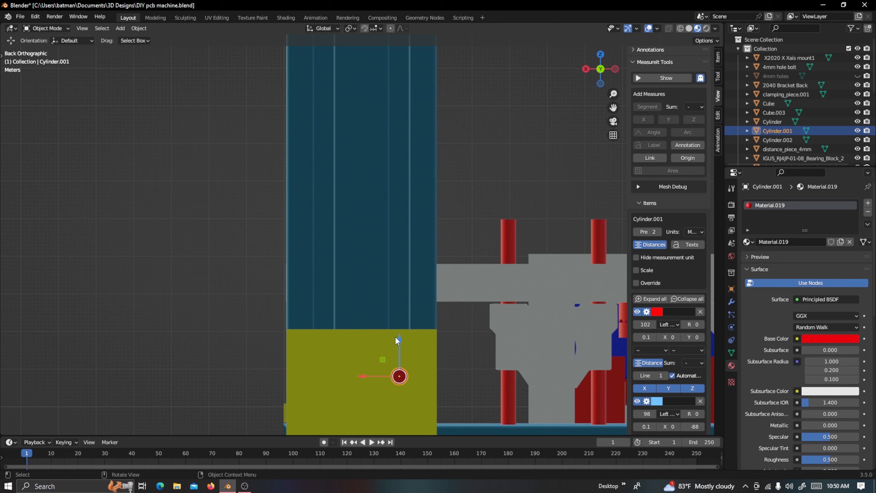
{"action": "left_click_drag", "start_coordinate": [399, 340], "coordinate": [410, 314]}
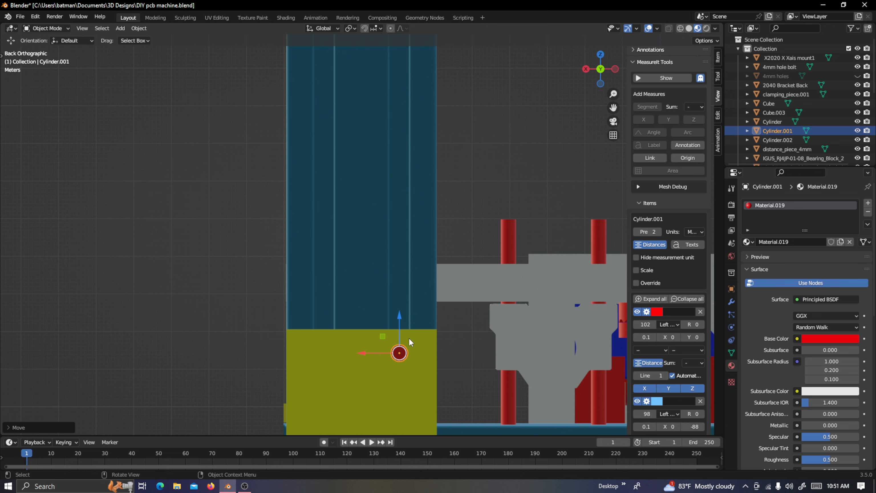
Duplicate the bolt-hole cylinder and place the copy directly below it along Z on the bracket plate
{"action": "middle_click_drag", "start_coordinate": [409, 340], "coordinate": [442, 265], "text": "shift"}
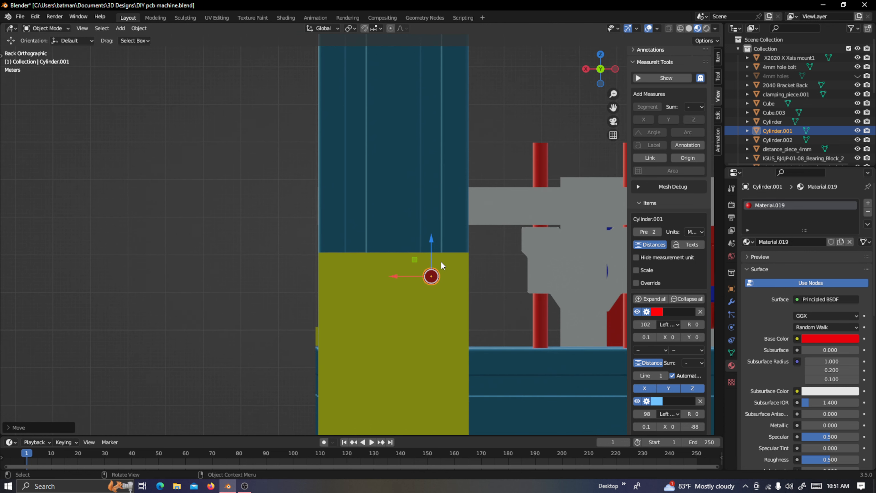
{"action": "key", "text": "shift+d"}
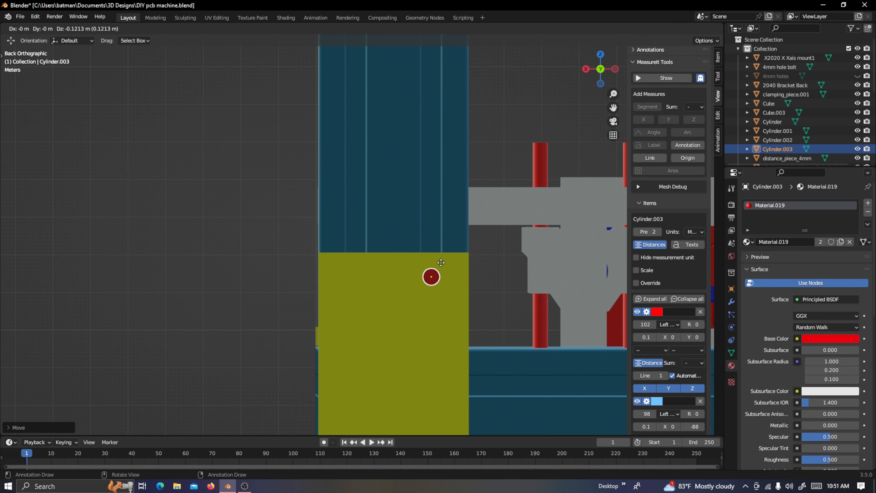
{"action": "key", "text": "z"}
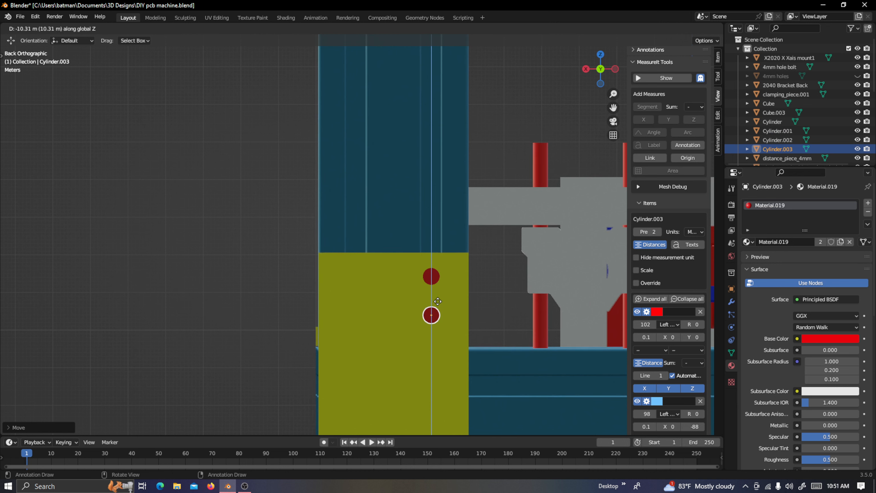
{"action": "left_click", "coordinate": [438, 317]}
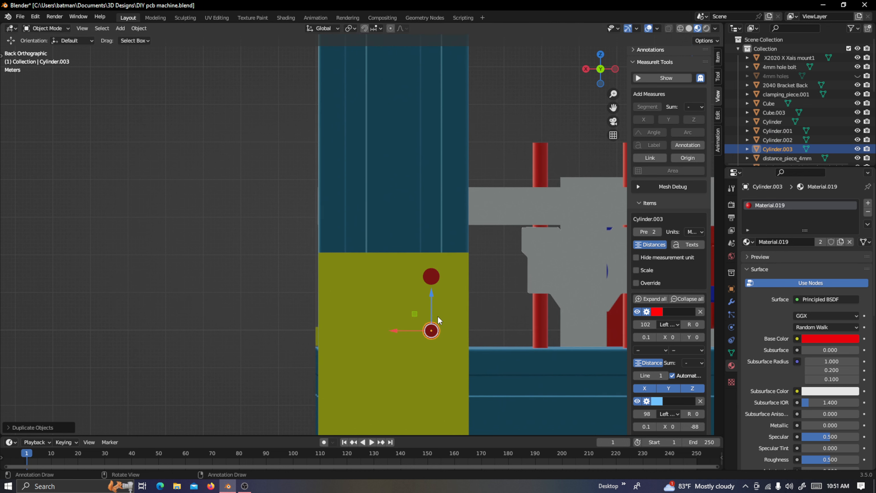
In wireframe shading, raise the lower cylinder slightly along Z, followed by the upper cylinder
{"action": "left_click", "coordinate": [680, 28]}
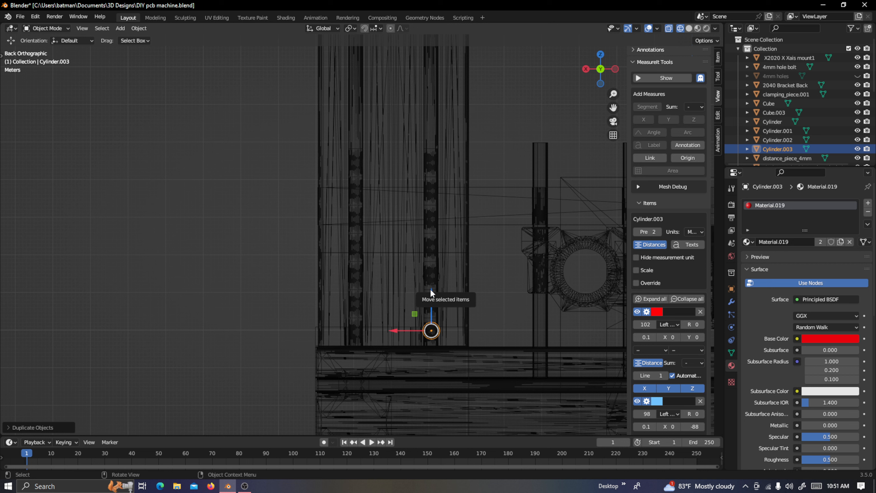
{"action": "left_click_drag", "start_coordinate": [429, 289], "coordinate": [432, 280]}
{"action": "left_click", "coordinate": [439, 278]}
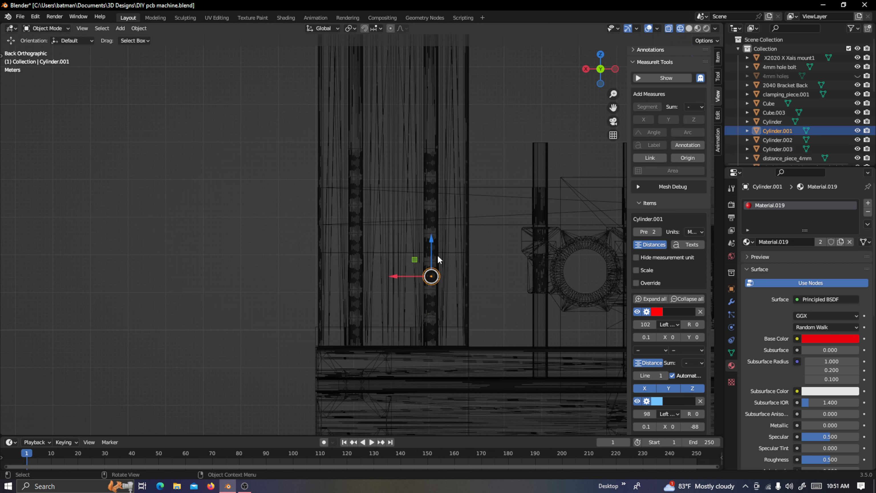
{"action": "left_click_drag", "start_coordinate": [431, 235], "coordinate": [436, 225]}
Return to Material Preview shading and lower the upper cylinder slightly along Z from the plate's upper edge
{"action": "left_click", "coordinate": [698, 29]}
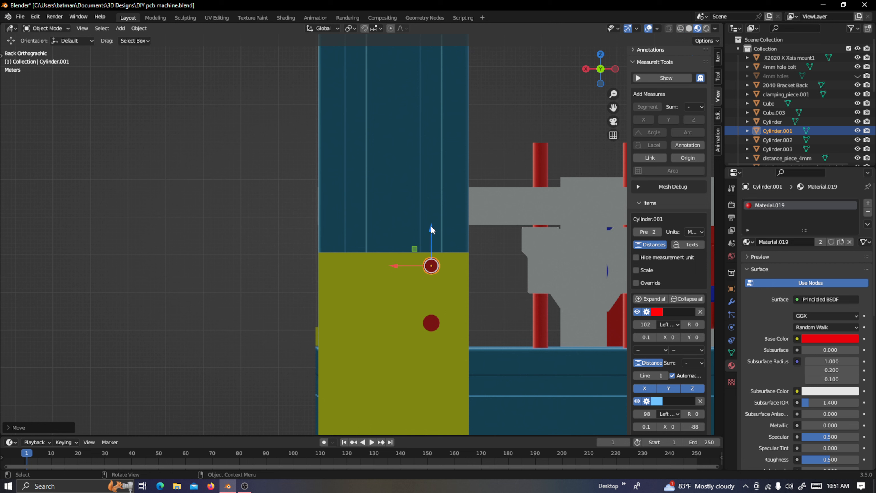
{"action": "left_click_drag", "start_coordinate": [431, 227], "coordinate": [431, 233]}
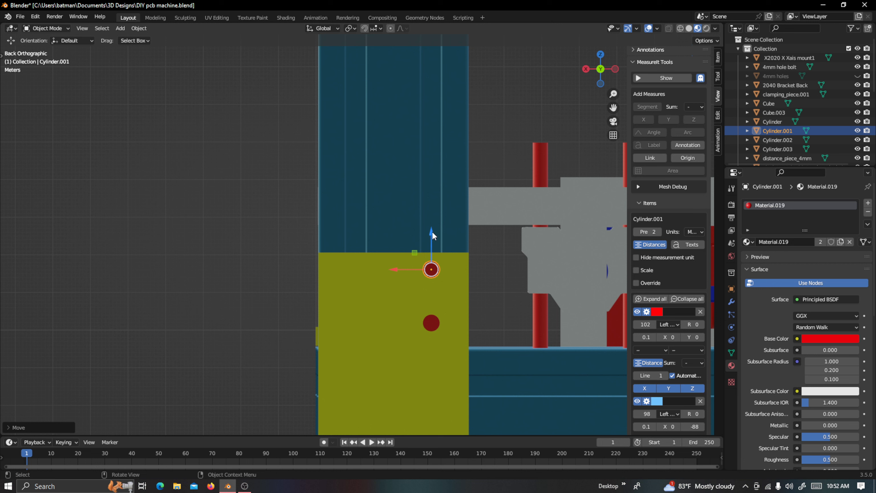
{"action": "left_click_drag", "start_coordinate": [431, 231], "coordinate": [432, 233]}
Select the lower cylinder and, in wireframe shading, shift it slightly down along Z within the extrusion slot
{"action": "scroll", "coordinate": [435, 246], "scroll_direction": "up", "scroll_amount": 3}
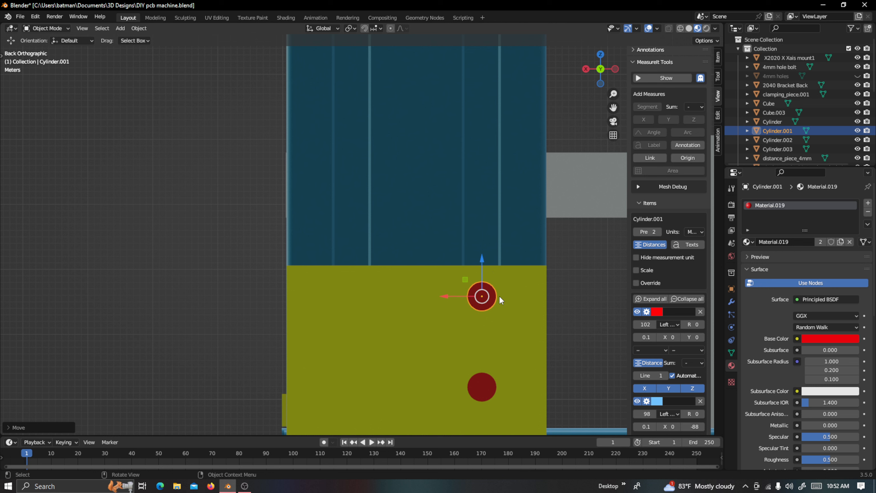
{"action": "left_click", "coordinate": [478, 388]}
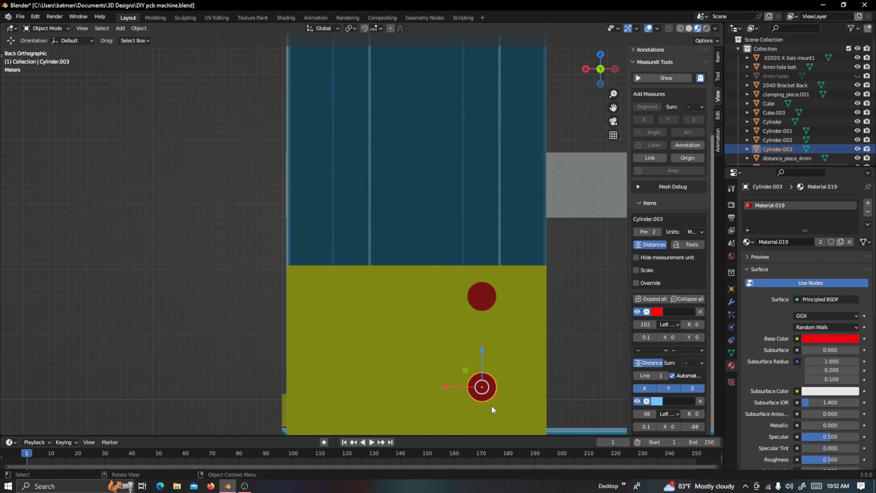
{"action": "left_click_drag", "start_coordinate": [613, 108], "coordinate": [608, 41]}
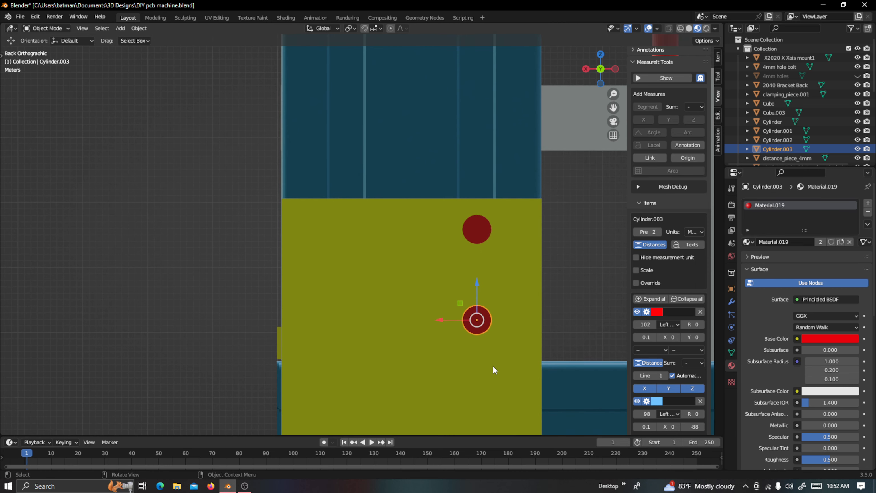
{"action": "left_click", "coordinate": [680, 28]}
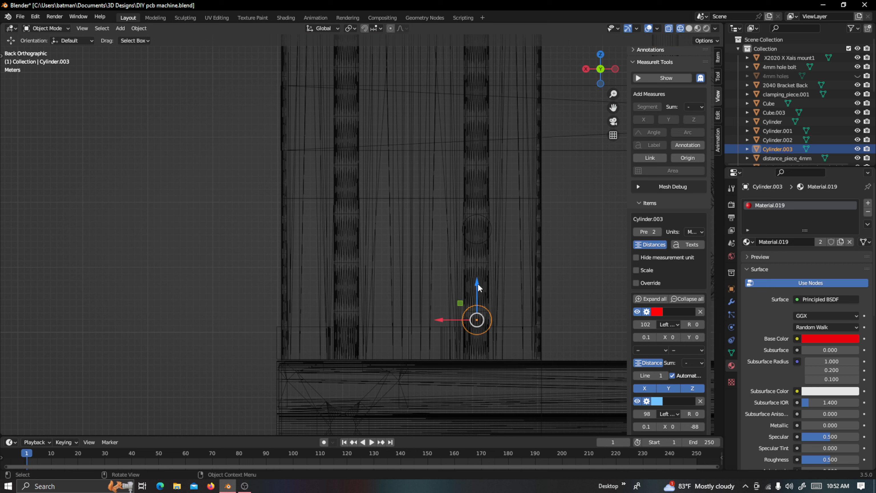
{"action": "left_click_drag", "start_coordinate": [477, 281], "coordinate": [477, 292]}
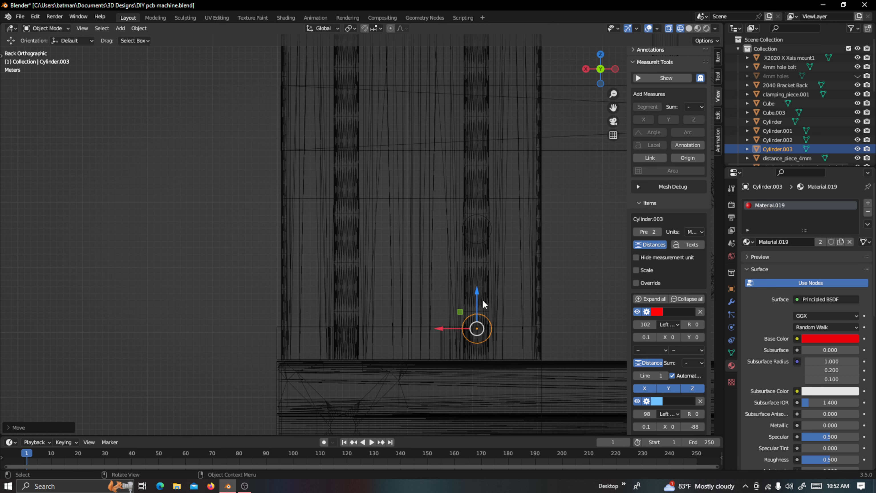
{"action": "left_click_drag", "start_coordinate": [476, 293], "coordinate": [483, 291]}
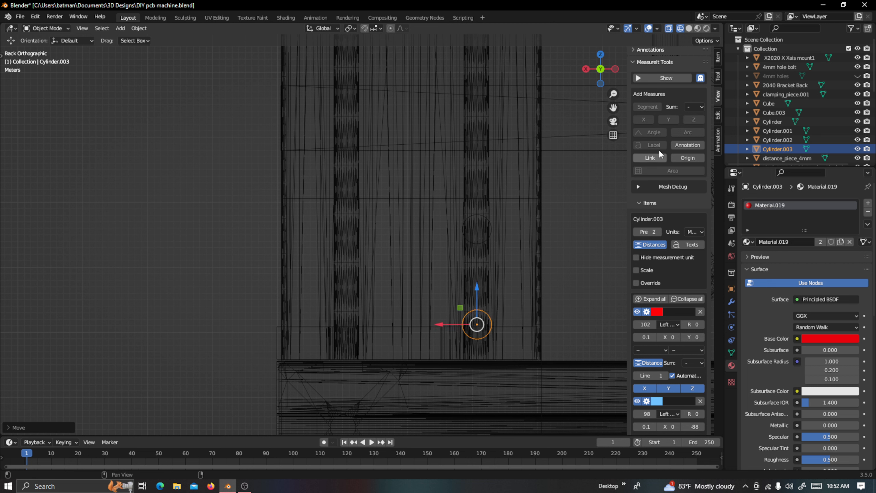
In Material Preview shading, select both bolt-hole cylinders and join them into one object
{"action": "left_click", "coordinate": [697, 28]}
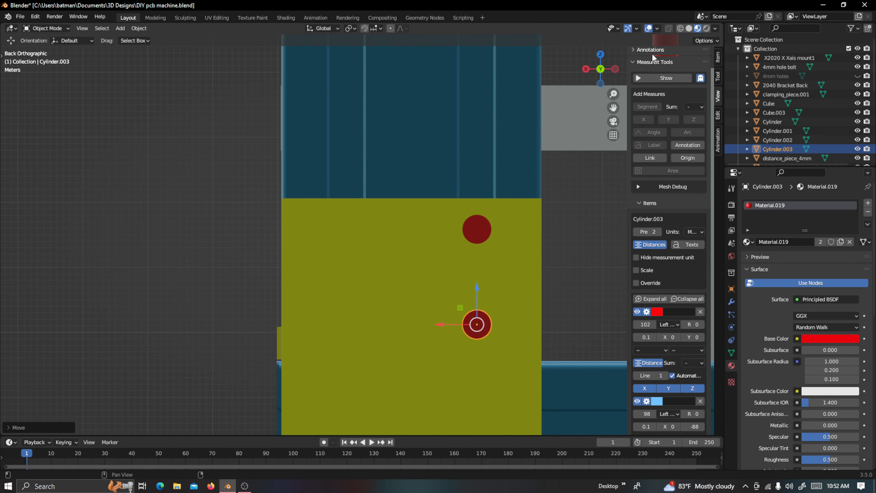
{"action": "left_click", "coordinate": [483, 231], "text": "shift"}
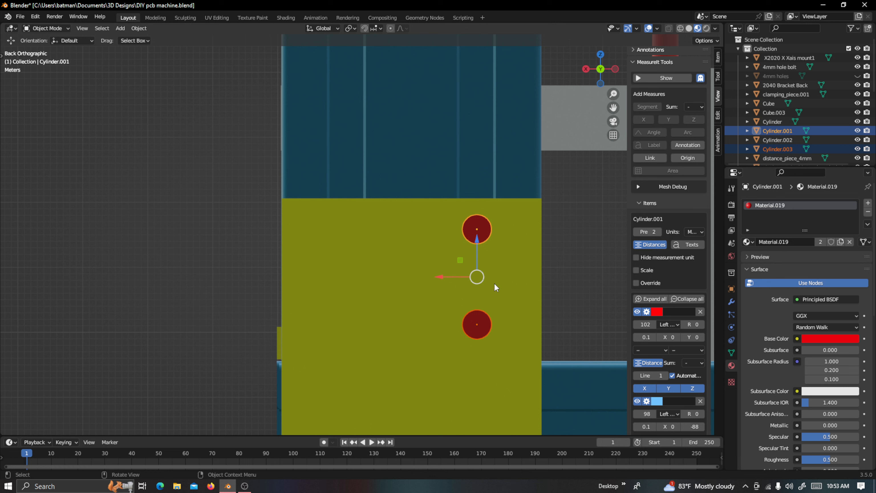
{"action": "right_click", "coordinate": [481, 226]}
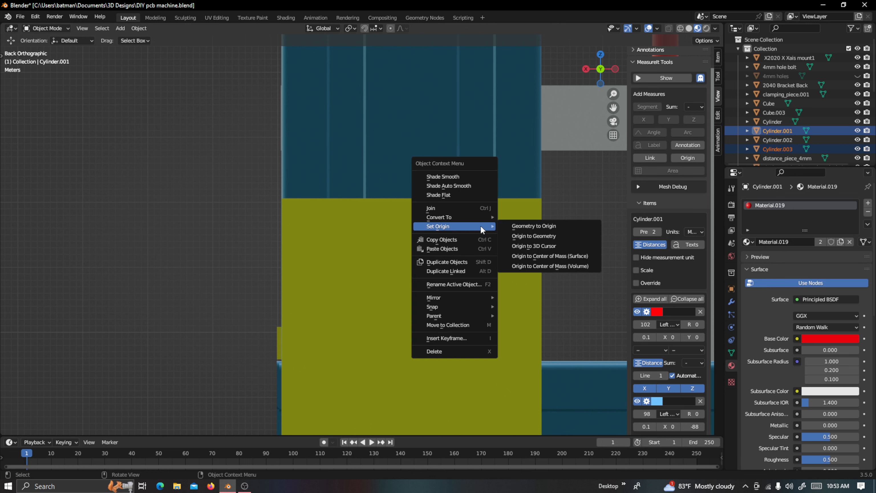
{"action": "left_click", "coordinate": [471, 209]}
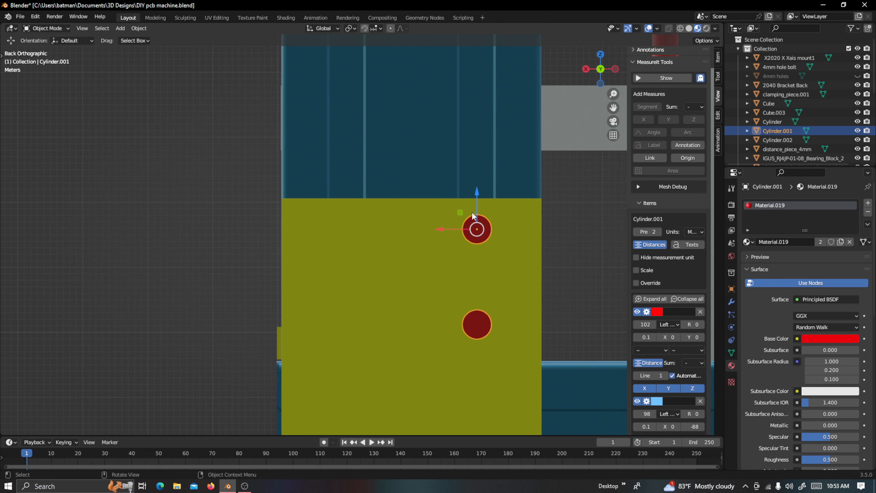
Rename the joined cylinder object as 4mm screws holes
{"action": "double_click", "coordinate": [777, 132]}
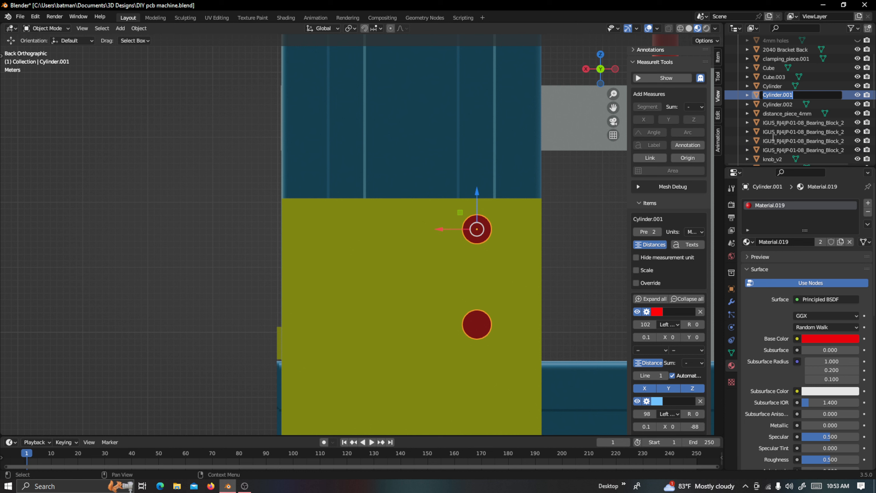
{"action": "key", "text": "BackSpace"}
{"action": "type", "text": "4mm"}
{"action": "type", "text": "crews holes"}
{"action": "key", "text": "Return"}
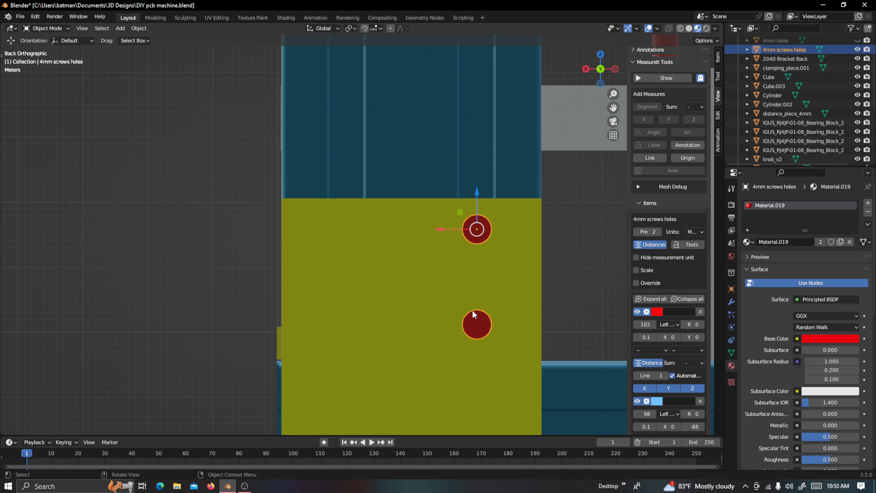
Set the origin of the joined cylinders to Center of Mass (Volume)
{"action": "right_click", "coordinate": [482, 237]}
{"action": "mouse_move", "coordinate": [478, 282]}
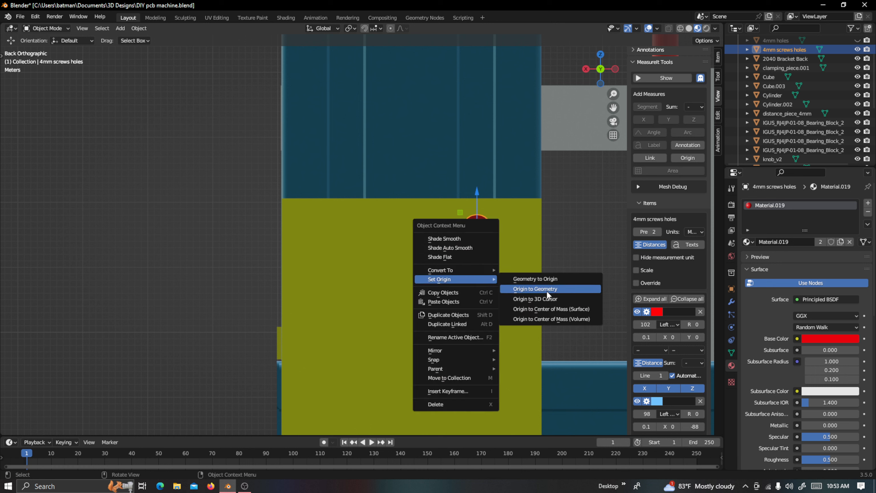
{"action": "left_click", "coordinate": [552, 319]}
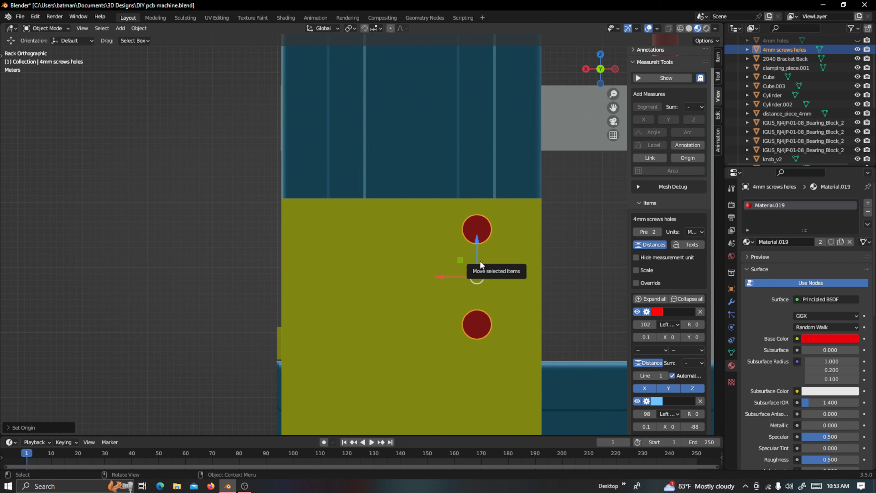
Duplicate the 4mm screws holes pair about 19.7 m along X onto the bracket plate's other extrusion slot
{"action": "key", "text": "shift"}
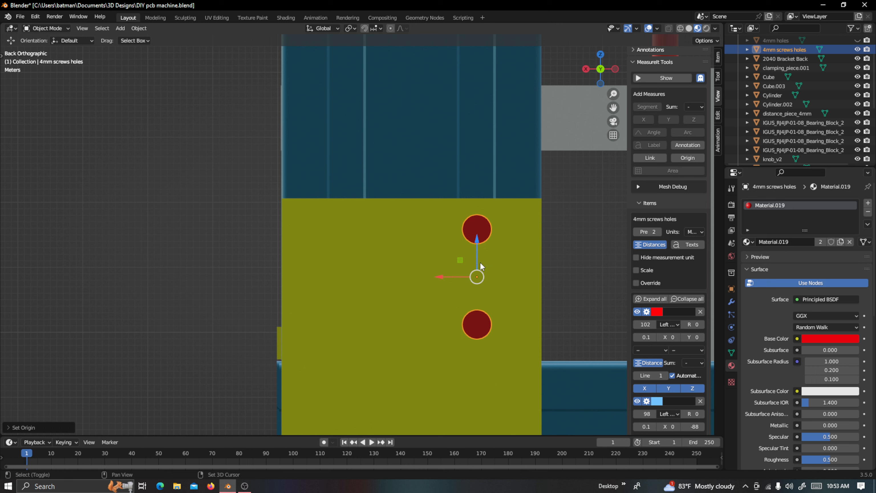
{"action": "key", "text": "shift+d"}
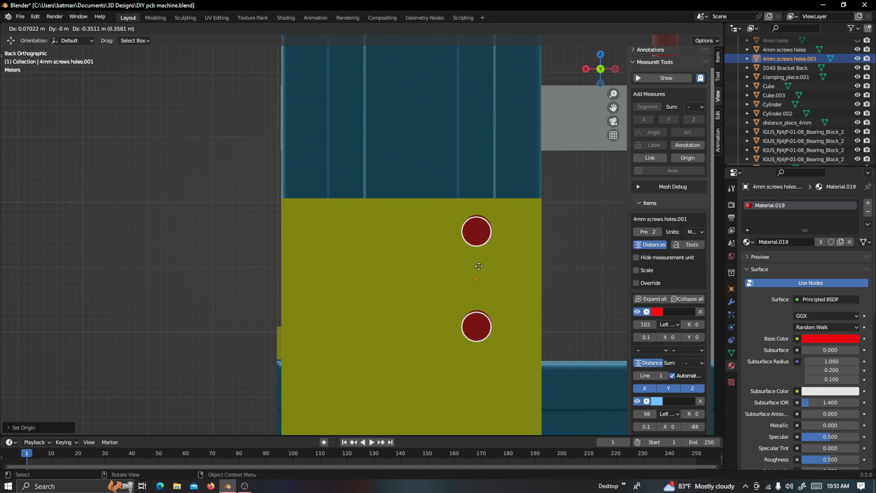
{"action": "key", "text": "x"}
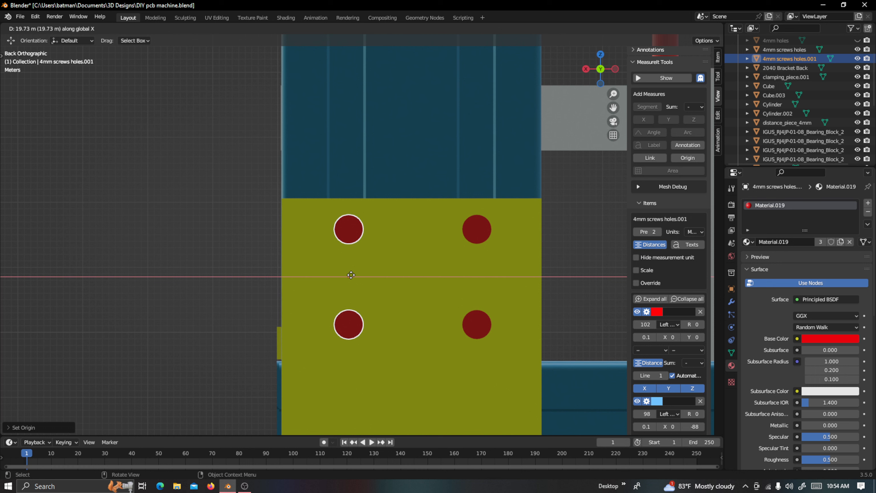
{"action": "left_click", "coordinate": [351, 274]}
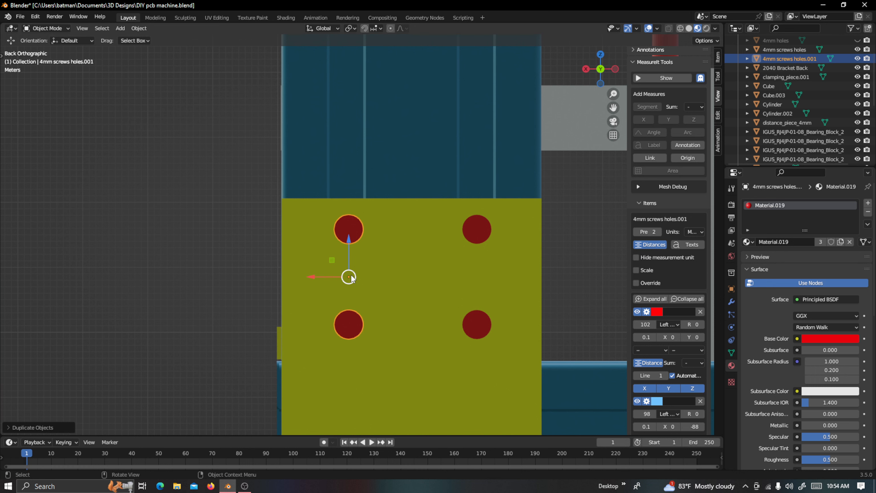
In wireframe shading, nudge the duplicated cylinder pair slightly along positive X to center it on its extrusion slot
{"action": "left_click", "coordinate": [681, 28]}
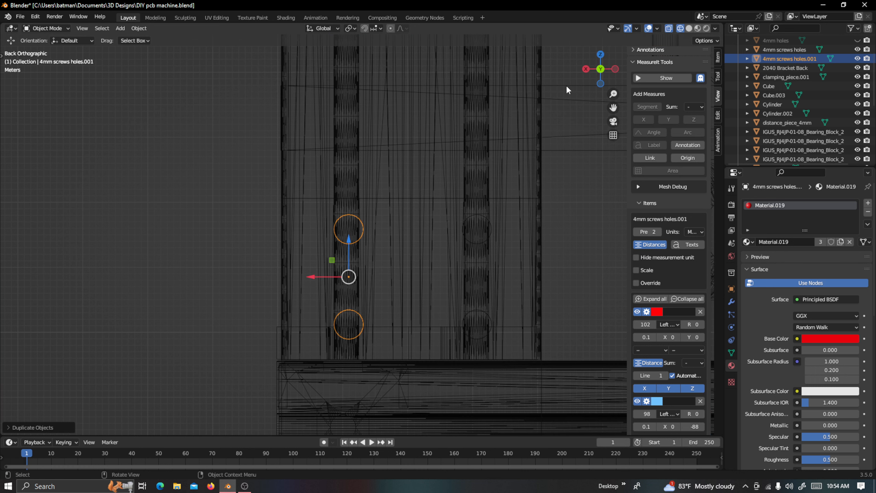
{"action": "left_click_drag", "start_coordinate": [613, 107], "coordinate": [664, 74]}
{"action": "scroll", "coordinate": [495, 191], "scroll_direction": "up", "scroll_amount": 1}
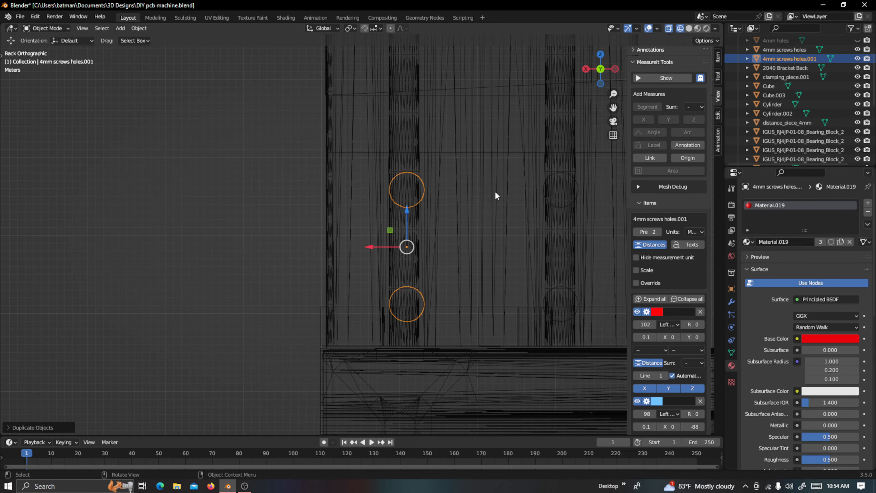
{"action": "scroll", "coordinate": [495, 192], "scroll_direction": "up", "scroll_amount": 1}
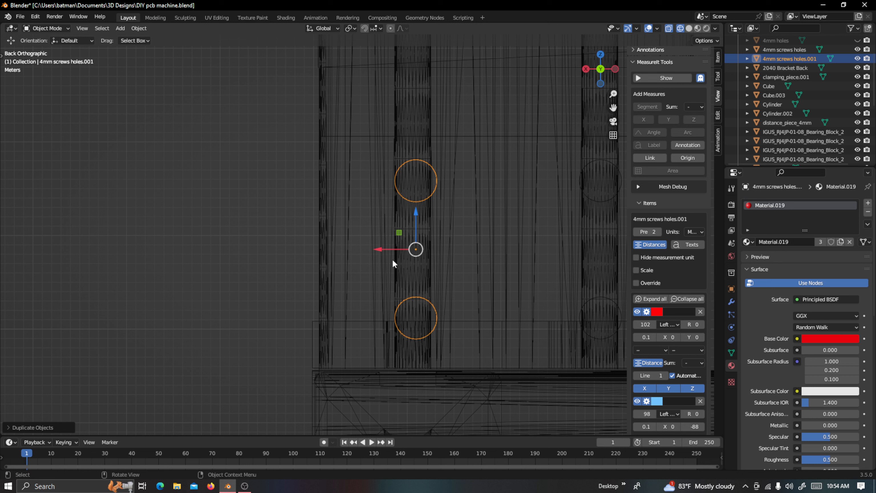
{"action": "left_click_drag", "start_coordinate": [377, 250], "coordinate": [374, 247]}
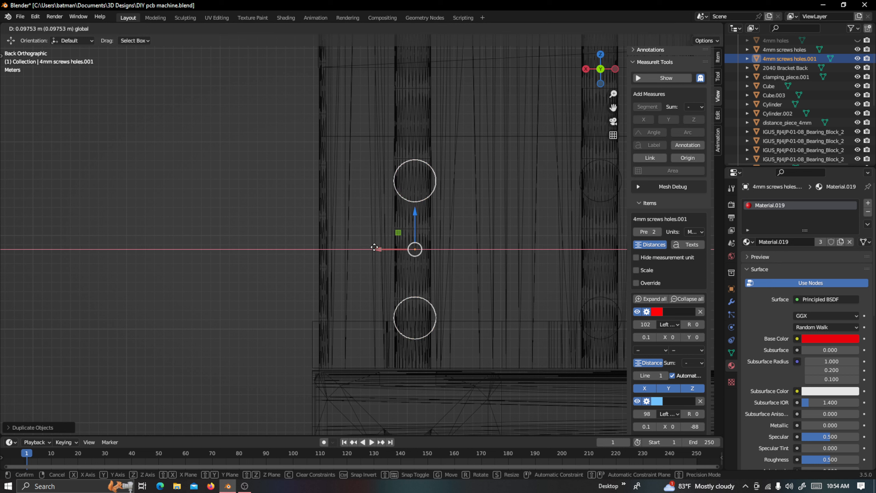
{"action": "left_click_drag", "start_coordinate": [374, 247], "coordinate": [374, 248]}
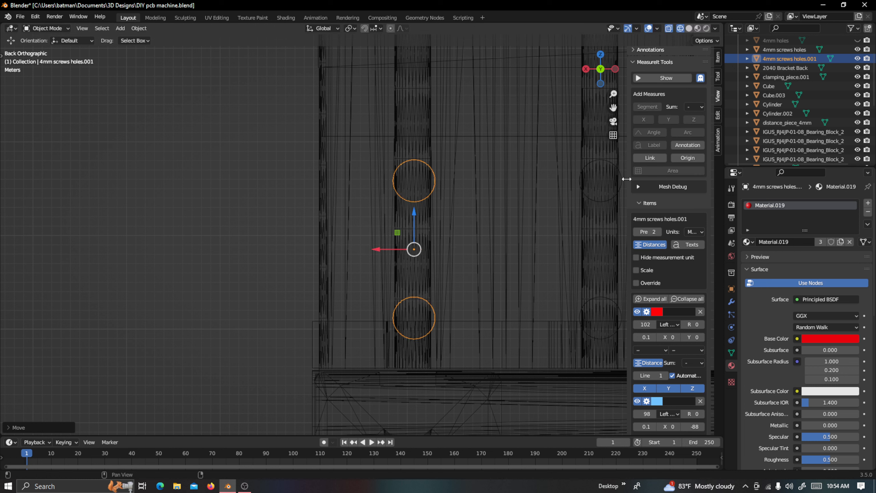
Check the original pair's alignment with its slot and shift the duplicated pair about 0.05 m further along X
{"action": "left_click", "coordinate": [621, 185]}
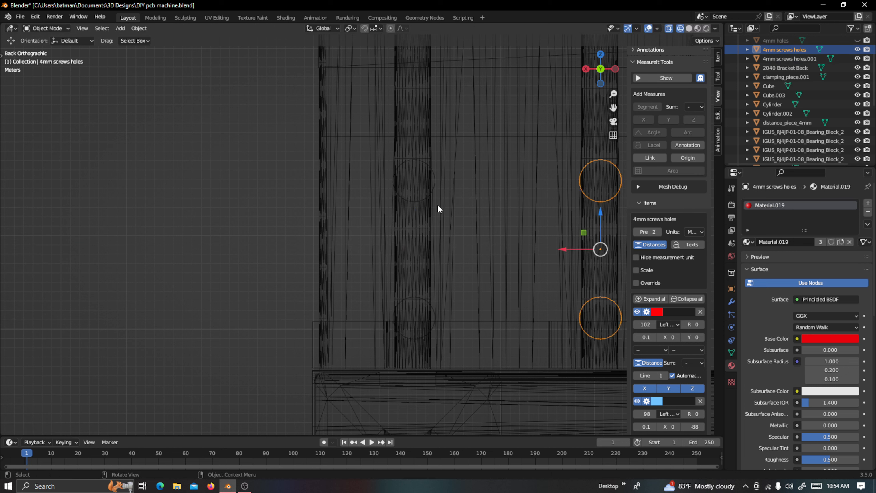
{"action": "left_click", "coordinate": [433, 189]}
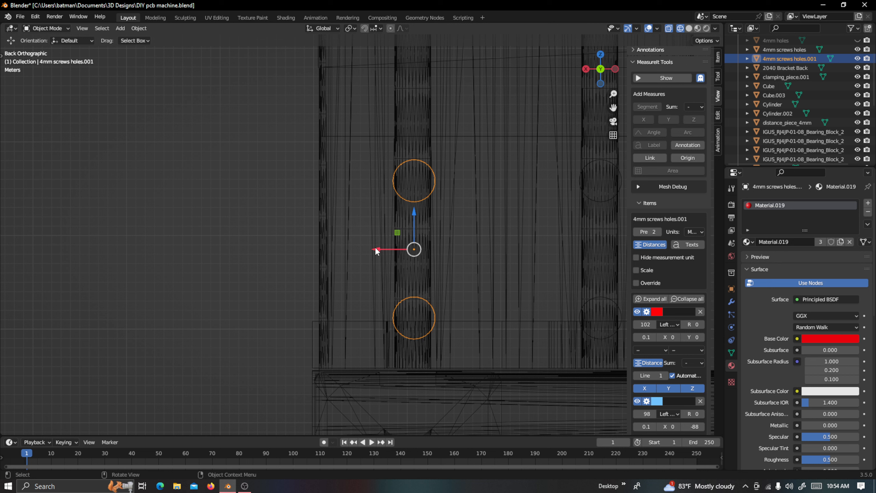
{"action": "left_click_drag", "start_coordinate": [377, 250], "coordinate": [375, 248]}
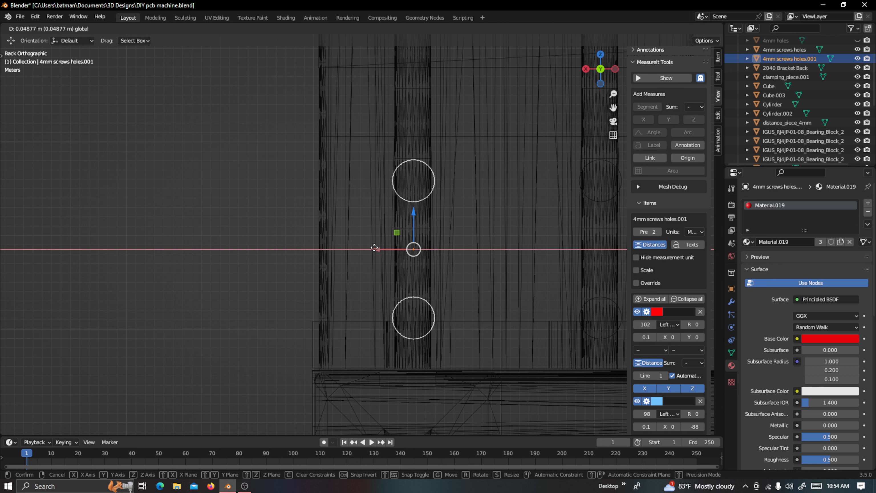
{"action": "left_click_drag", "start_coordinate": [374, 248], "coordinate": [374, 248]}
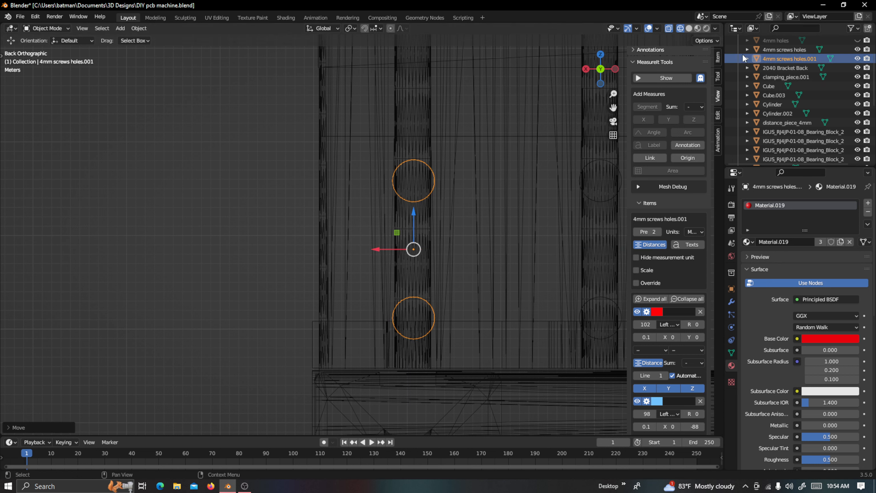
In Material Preview shading, join the two 4mm screws holes cylinder pairs on the bracket plate into a single object
{"action": "left_click", "coordinate": [697, 29]}
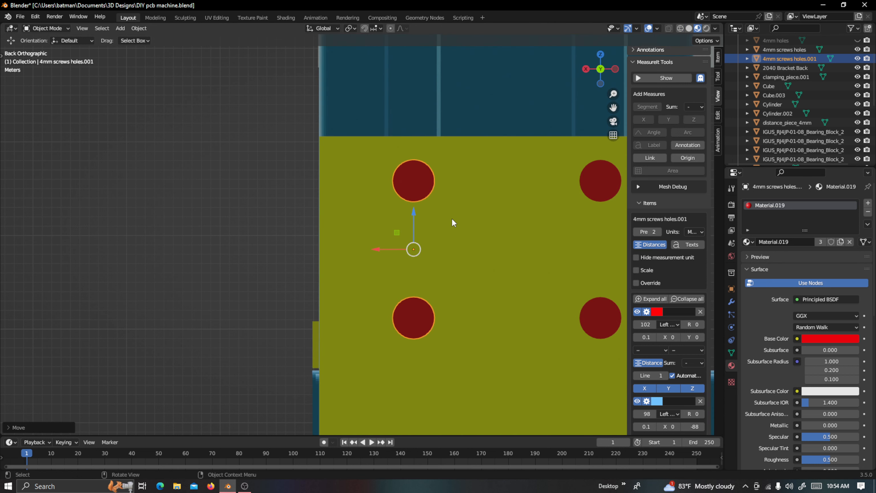
{"action": "left_click", "coordinate": [596, 184], "text": "shift"}
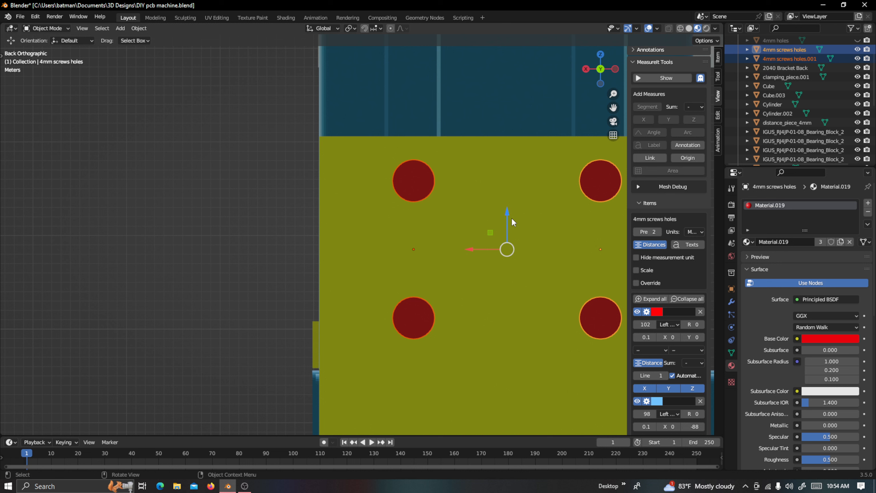
{"action": "right_click", "coordinate": [606, 180]}
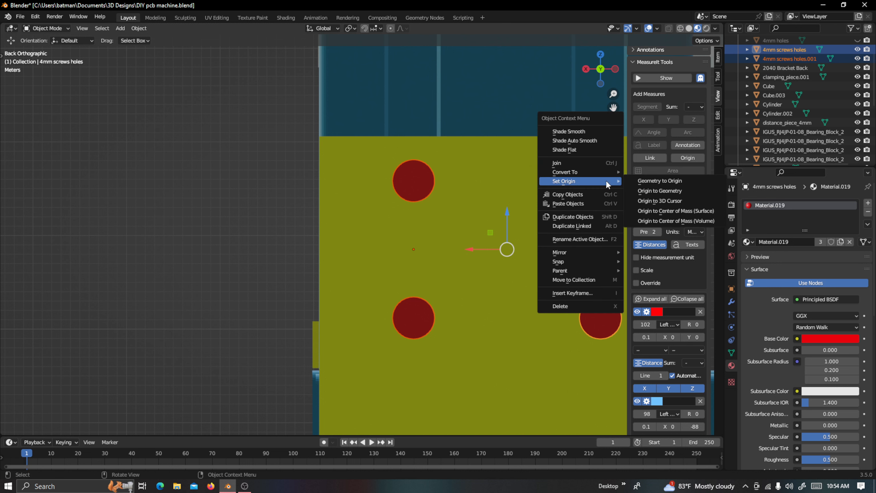
{"action": "left_click", "coordinate": [593, 162]}
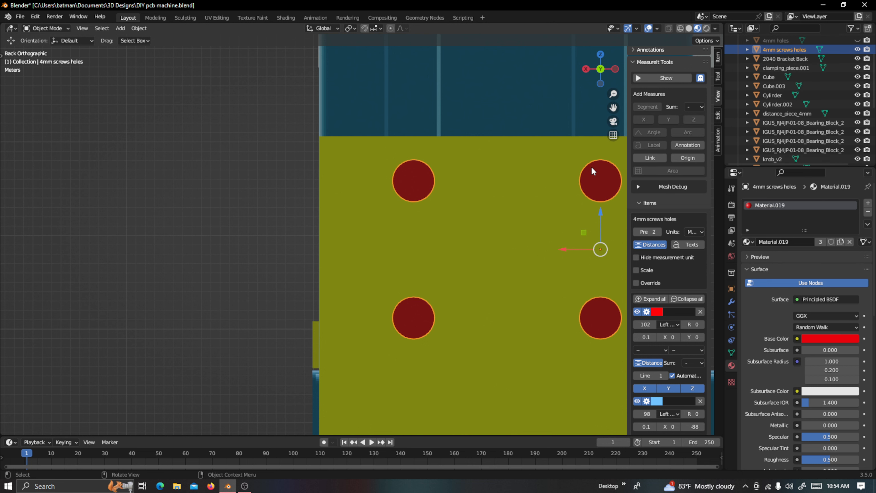
Rename the joined four-cylinder object to 4mm screws holes2
{"action": "double_click", "coordinate": [798, 50]}
{"action": "scroll", "coordinate": [798, 50], "scroll_direction": "up", "scroll_amount": 2}
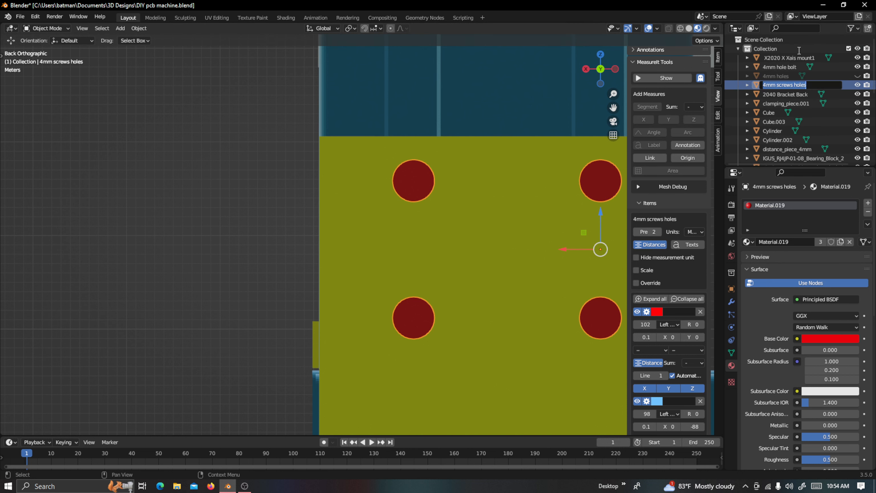
{"action": "key", "text": "End"}
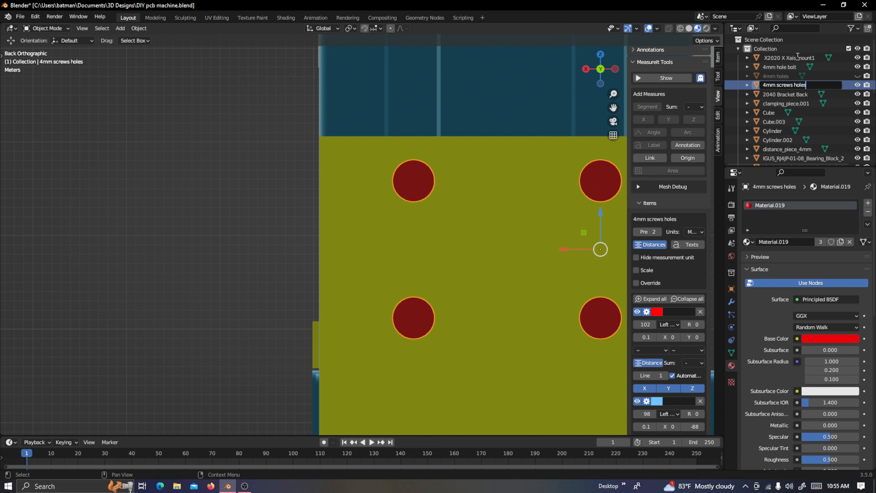
{"action": "type", "text": "2"}
{"action": "key", "text": "Return"}
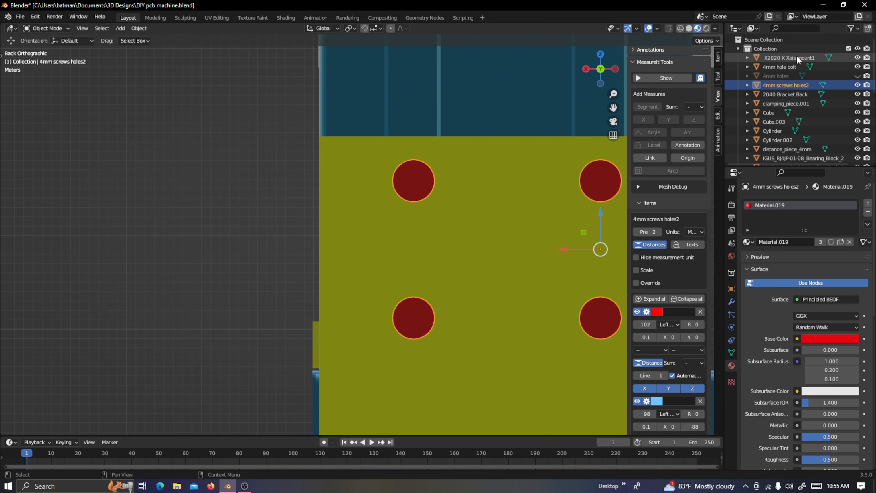
Set the origin of 4mm screws holes2 to Center of Mass (Volume)
{"action": "right_click", "coordinate": [601, 183]}
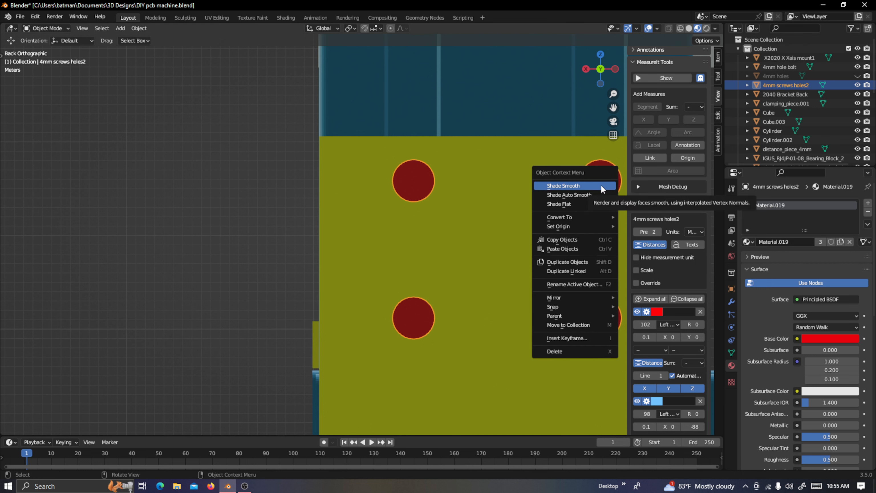
{"action": "mouse_move", "coordinate": [591, 227]}
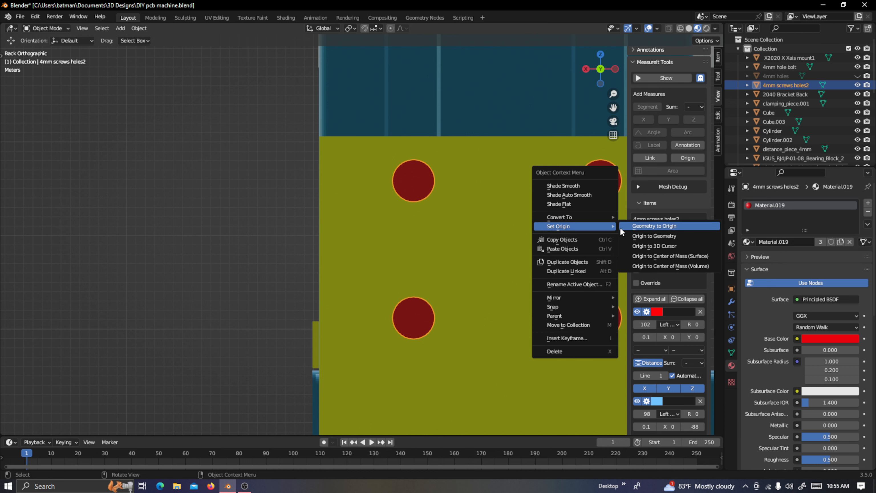
{"action": "left_click", "coordinate": [642, 267]}
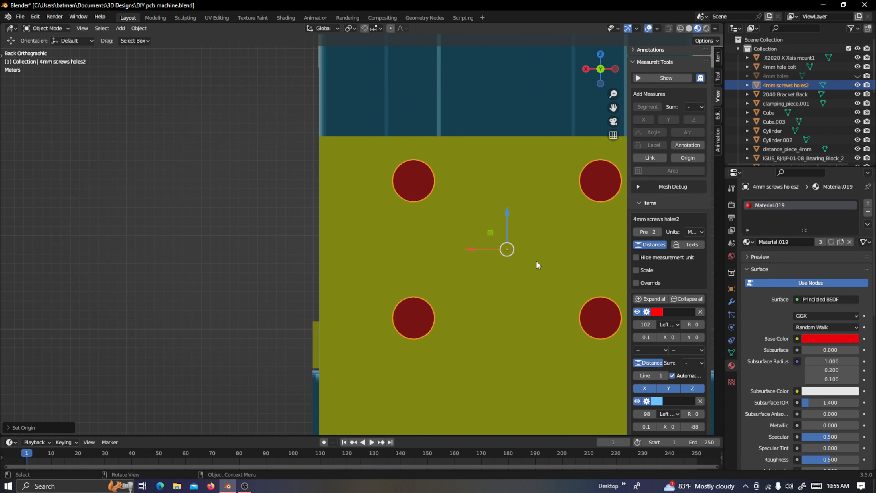
Cut the four screw holes through 2040 Bracket Back with a Boolean Difference modifier using 4mm screws holes2, and apply the modifier
{"action": "scroll", "coordinate": [541, 261], "scroll_direction": "down", "scroll_amount": 3}
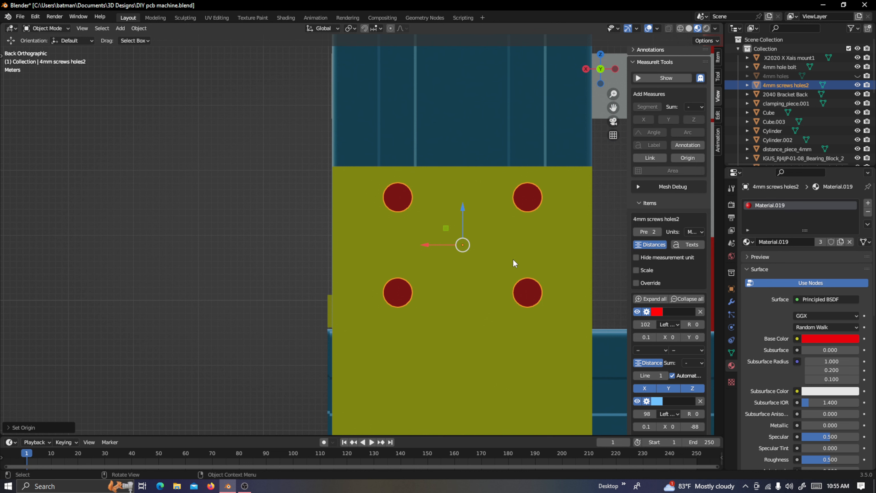
{"action": "key", "text": "KP_3"}
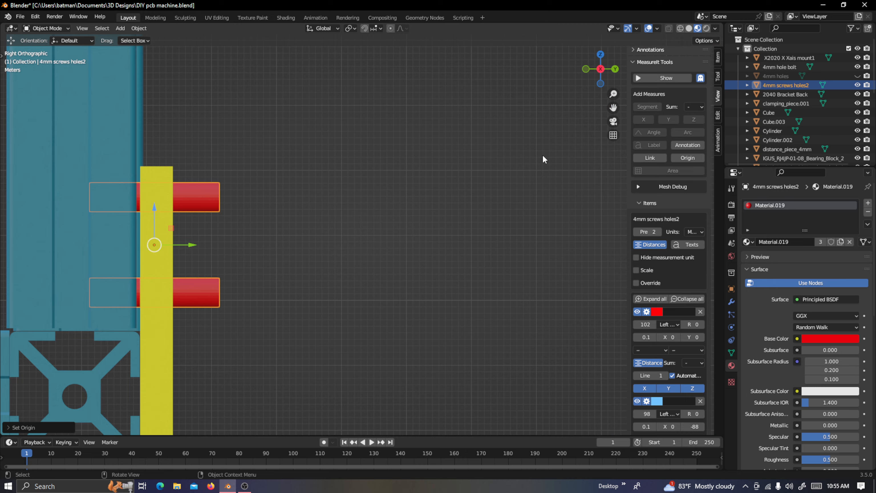
{"action": "left_click_drag", "start_coordinate": [613, 108], "coordinate": [786, 108]}
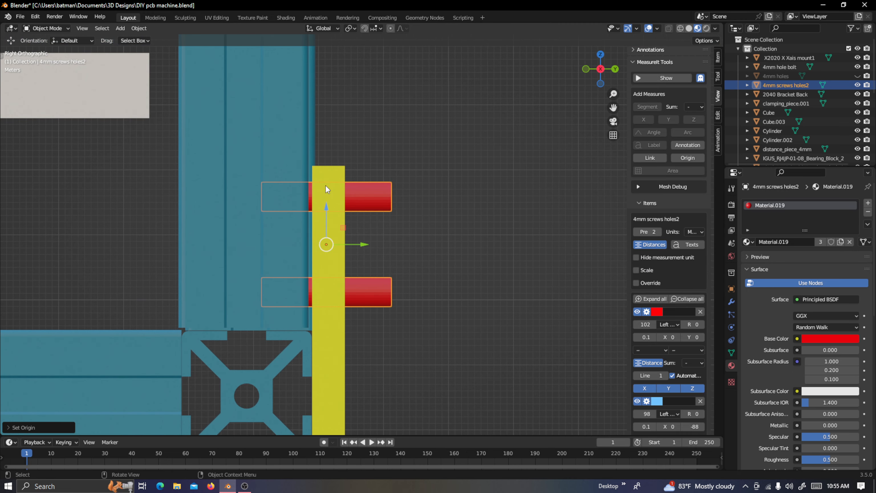
{"action": "scroll", "coordinate": [331, 222], "scroll_direction": "up", "scroll_amount": 2}
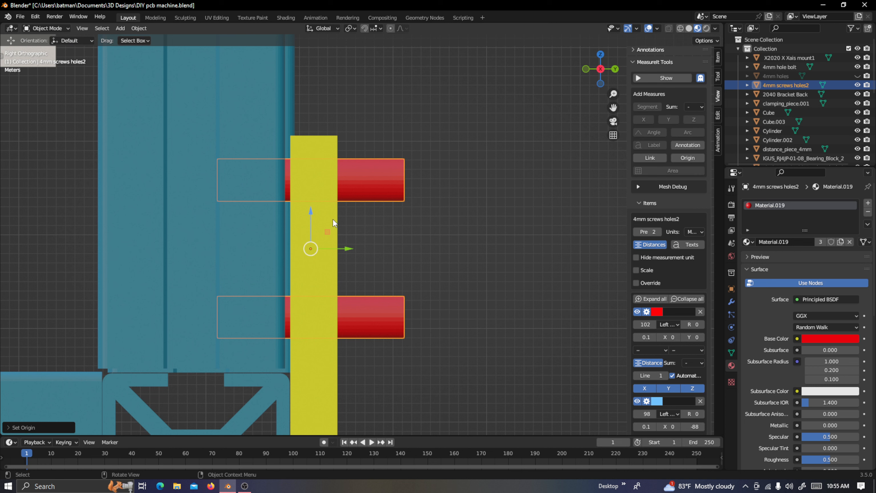
{"action": "left_click", "coordinate": [326, 172]}
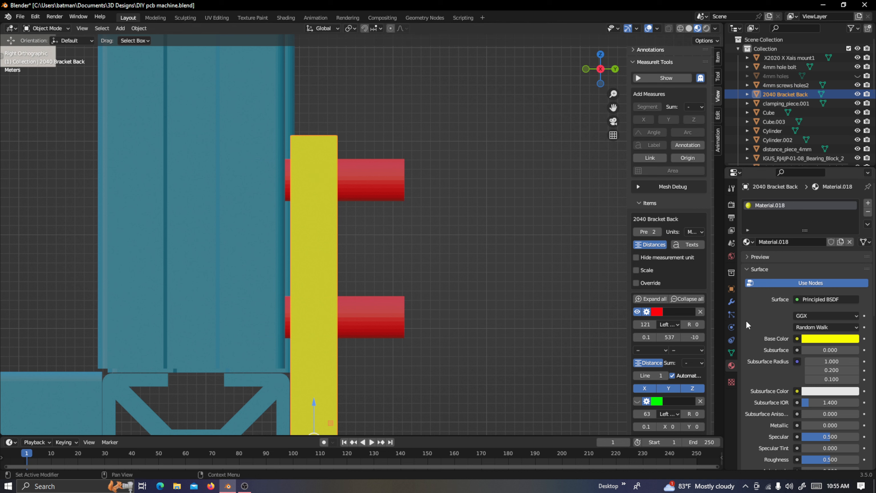
{"action": "left_click", "coordinate": [731, 302]}
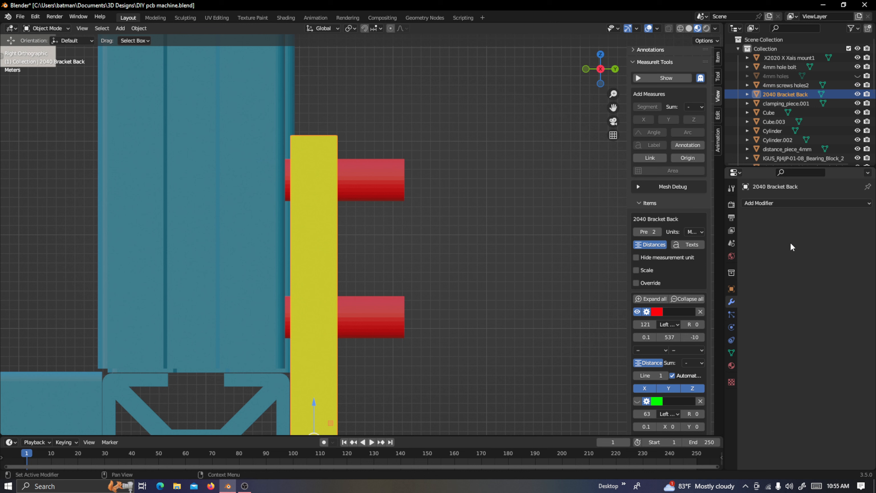
{"action": "left_click", "coordinate": [783, 203]}
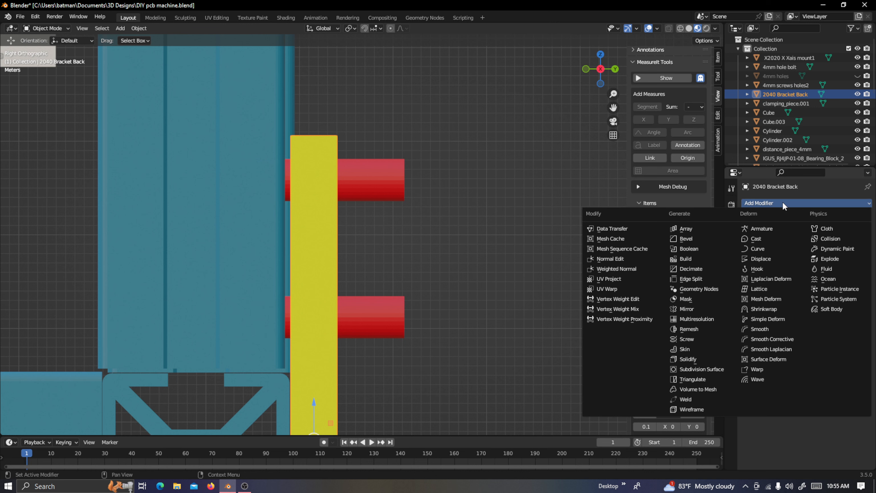
{"action": "left_click", "coordinate": [698, 248]}
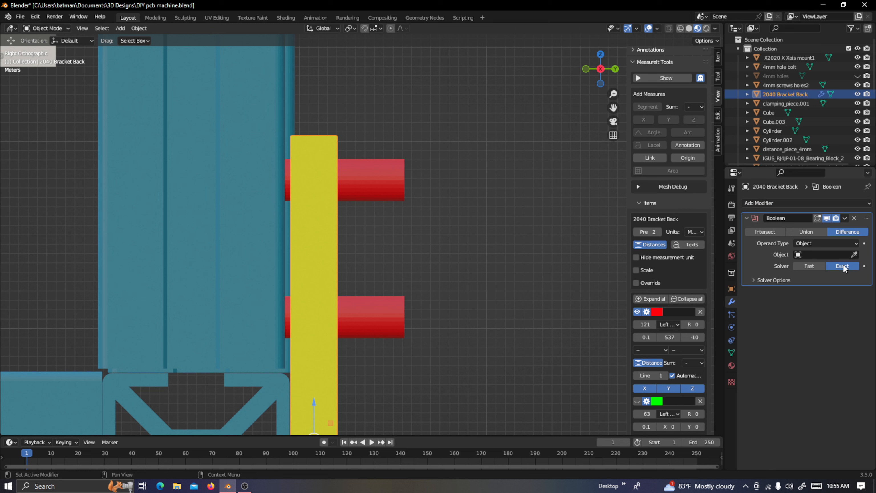
{"action": "left_click", "coordinate": [855, 255]}
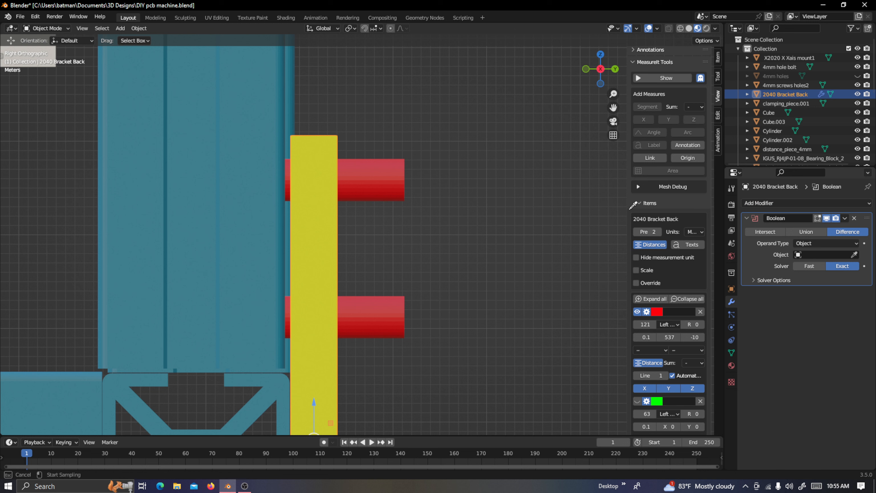
{"action": "left_click", "coordinate": [393, 174]}
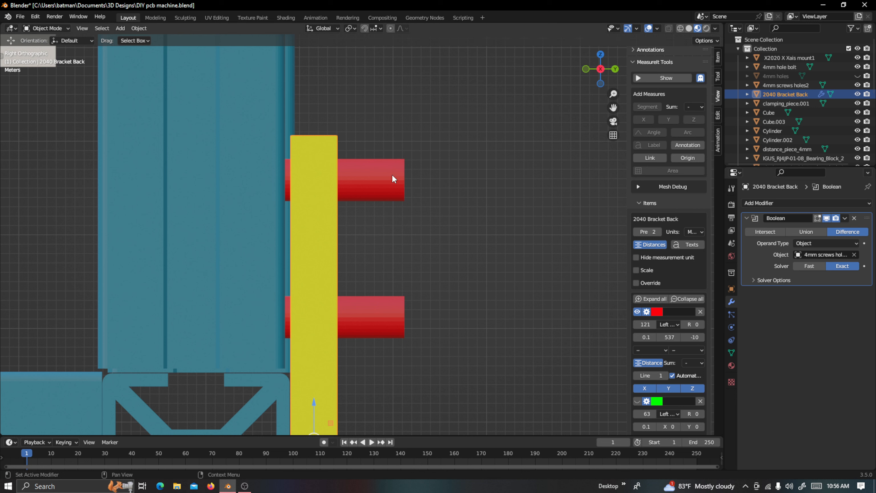
{"action": "left_click", "coordinate": [845, 218]}
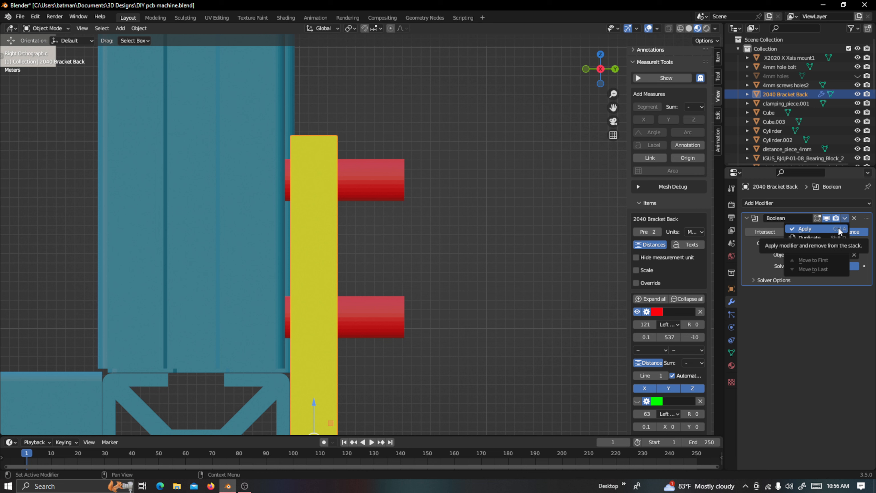
{"action": "left_click", "coordinate": [824, 229]}
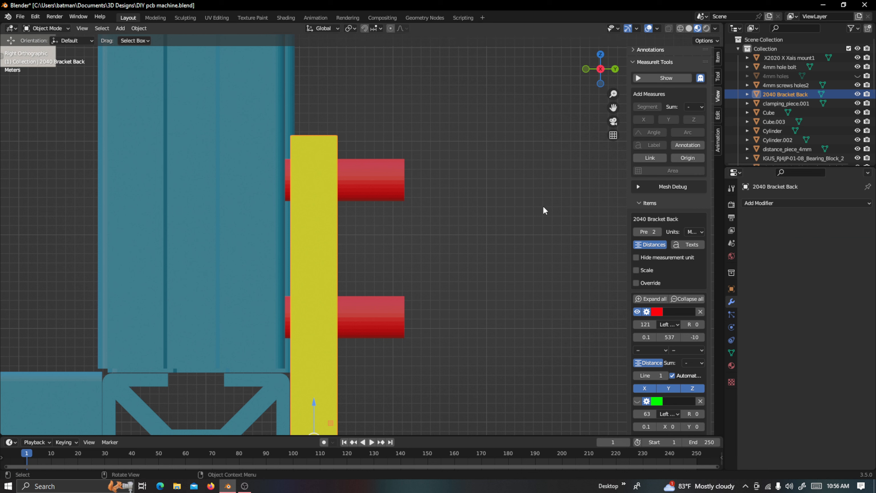
Hide the 4mm screws holes2 cylinders and inspect the holes cut through the bracket plate
{"action": "left_click", "coordinate": [386, 186]}
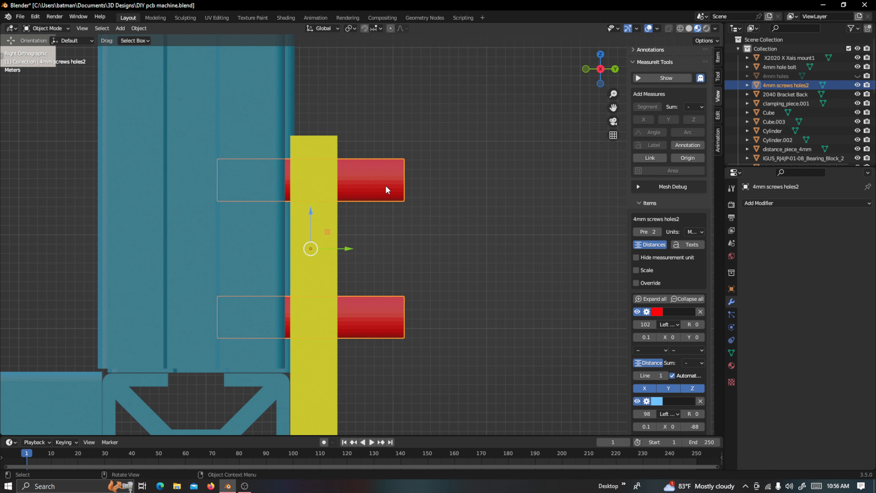
{"action": "left_click", "coordinate": [858, 86]}
{"action": "middle_click_drag", "start_coordinate": [540, 246], "coordinate": [484, 258]}
{"action": "mouse_move", "coordinate": [495, 289]}
{"action": "middle_mouse_down"}
{"action": "mouse_move", "coordinate": [478, 278]}
{"action": "mouse_move", "coordinate": [461, 282]}
{"action": "mouse_move", "coordinate": [501, 296]}
{"action": "middle_mouse_up"}
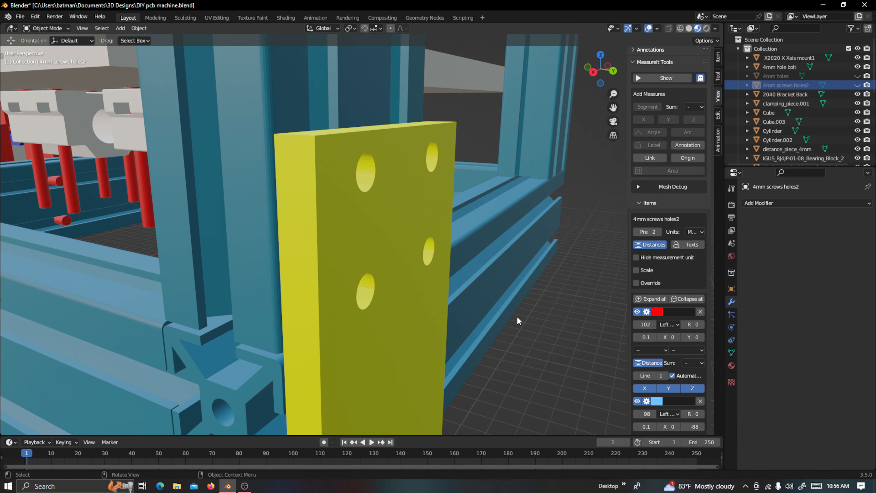
Unhide the 4mm screws holes2 cylinders, keeping the separate 4mm holes object hidden, and select them in the viewport
{"action": "left_click", "coordinate": [858, 76]}
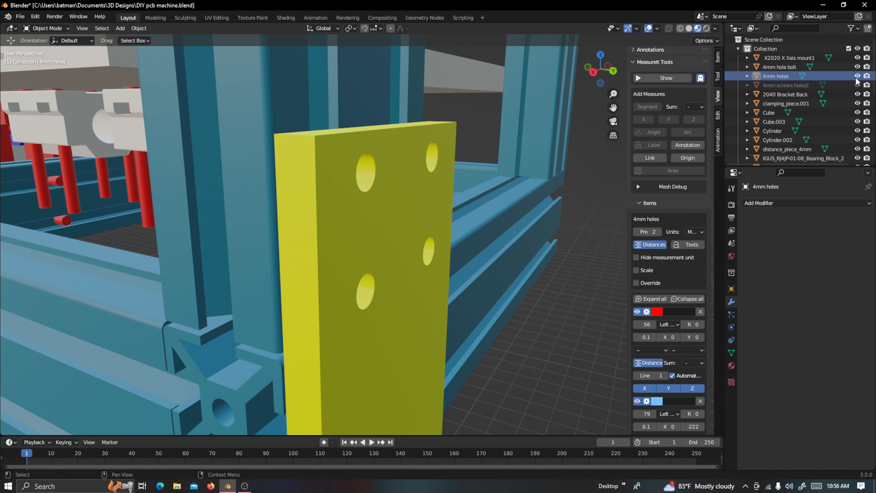
{"action": "left_click", "coordinate": [858, 76]}
{"action": "left_click", "coordinate": [830, 87]}
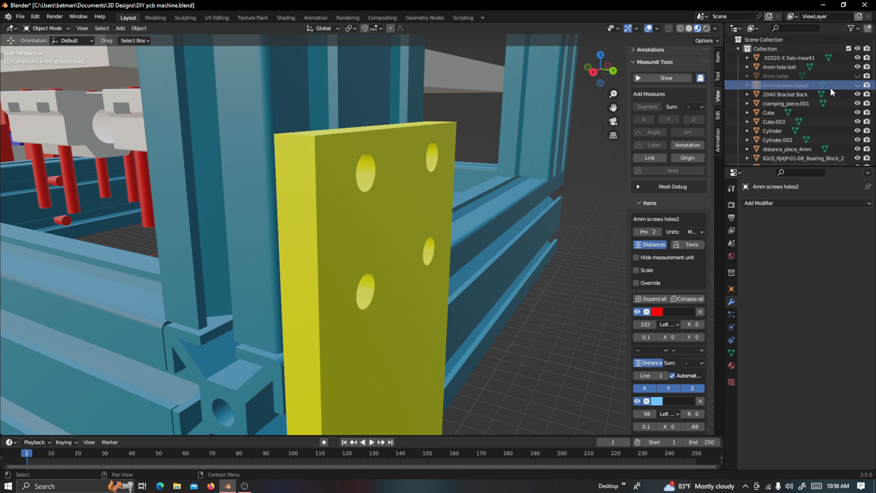
{"action": "left_click", "coordinate": [858, 85]}
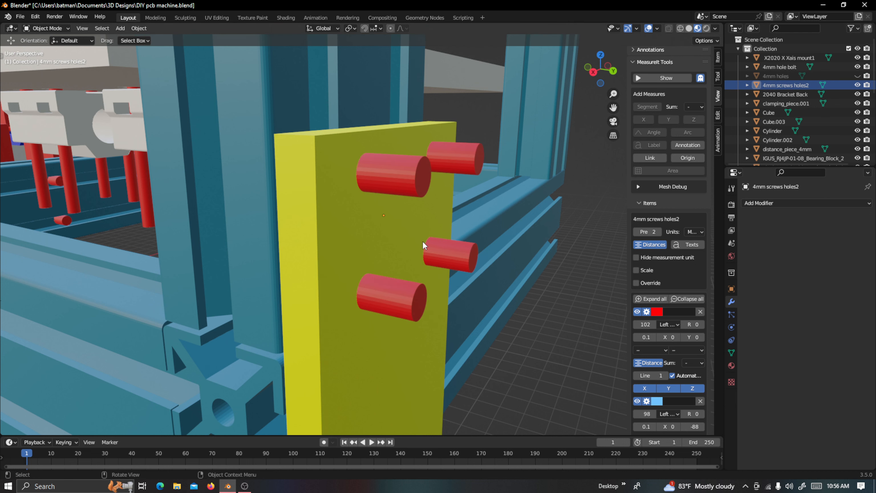
{"action": "left_click", "coordinate": [417, 187]}
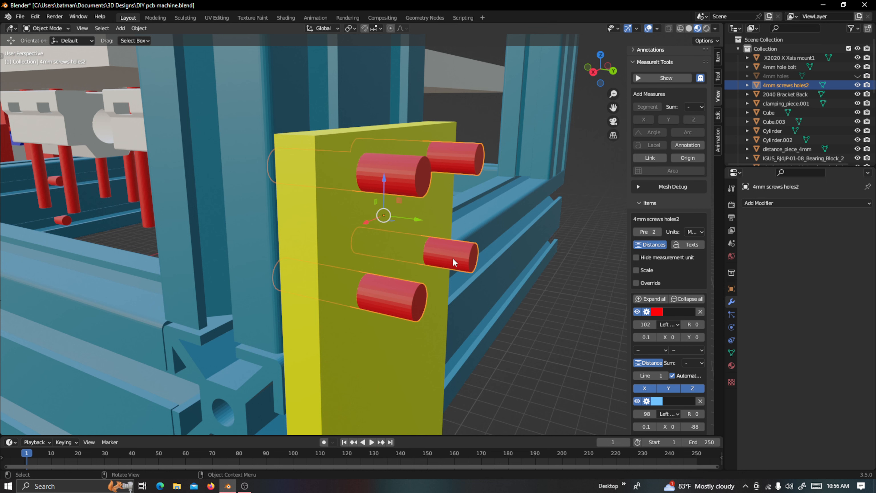
{"action": "middle_click_drag", "start_coordinate": [453, 259], "coordinate": [456, 269]}
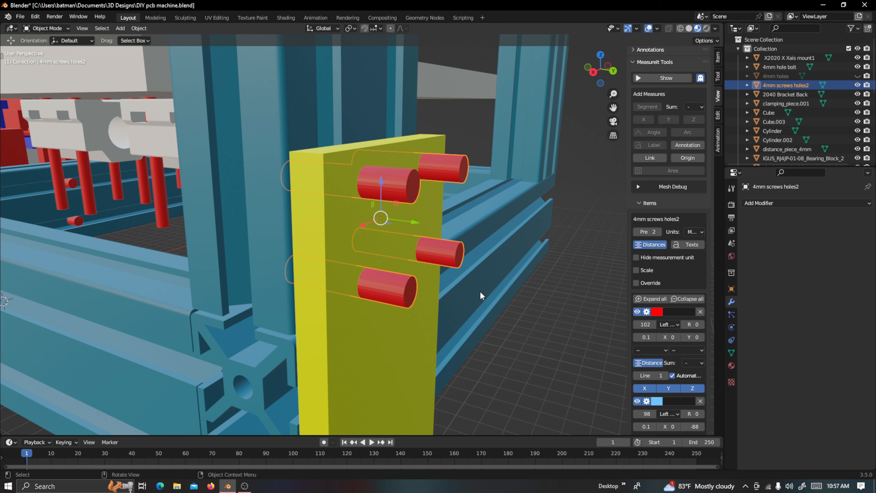
In back view, move 4mm screws holes2 down along Z, using wireframe shading to center its upper row on the horizontal extrusion's upper slot
{"action": "key", "text": "ctrl"}
{"action": "key", "text": "ctrl+KP_1"}
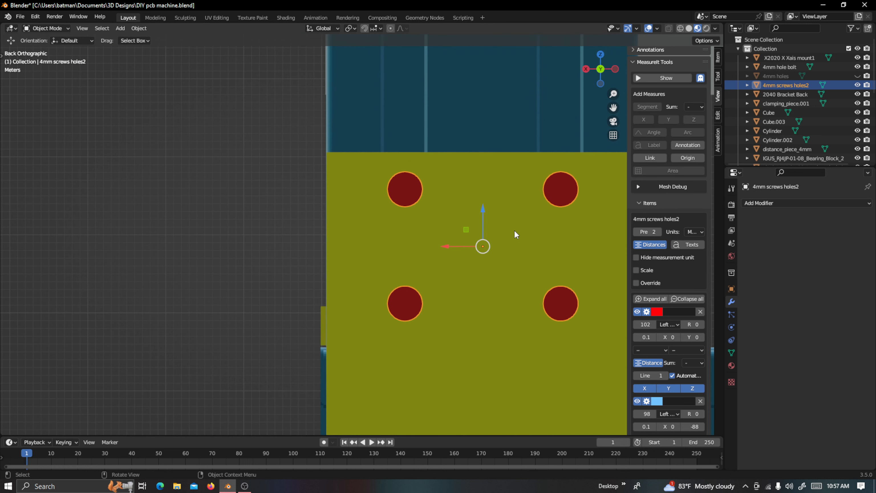
{"action": "scroll", "coordinate": [514, 234], "scroll_direction": "down", "scroll_amount": 2}
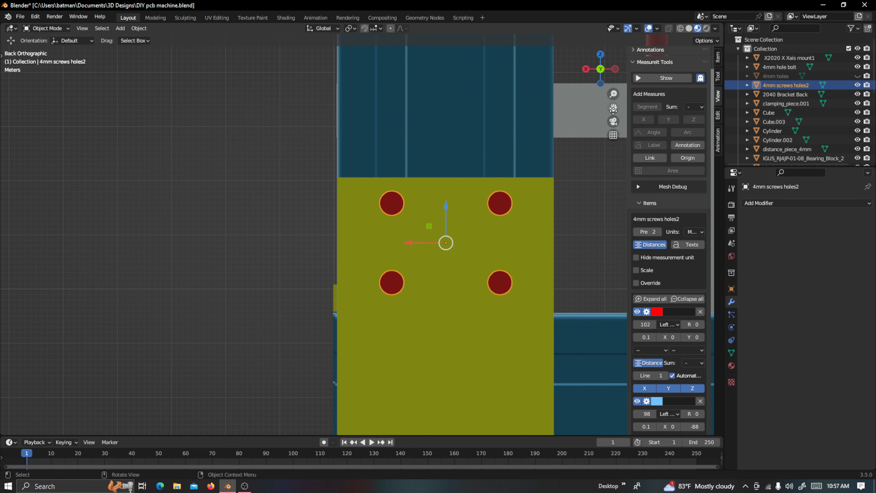
{"action": "left_click_drag", "start_coordinate": [613, 107], "coordinate": [597, 3]}
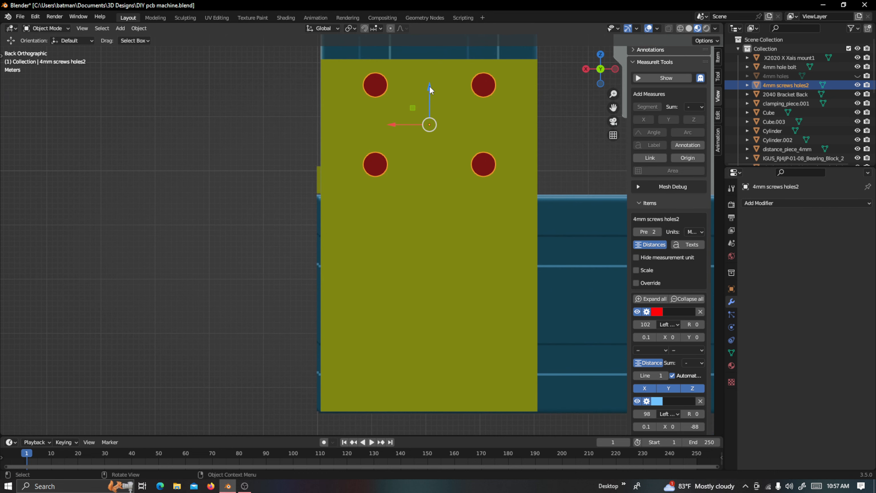
{"action": "left_click_drag", "start_coordinate": [430, 90], "coordinate": [461, 256]}
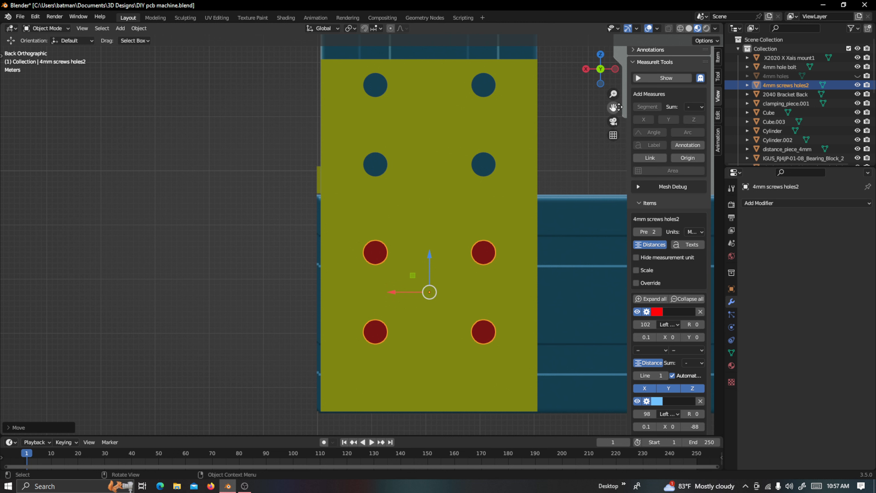
{"action": "left_click", "coordinate": [681, 28]}
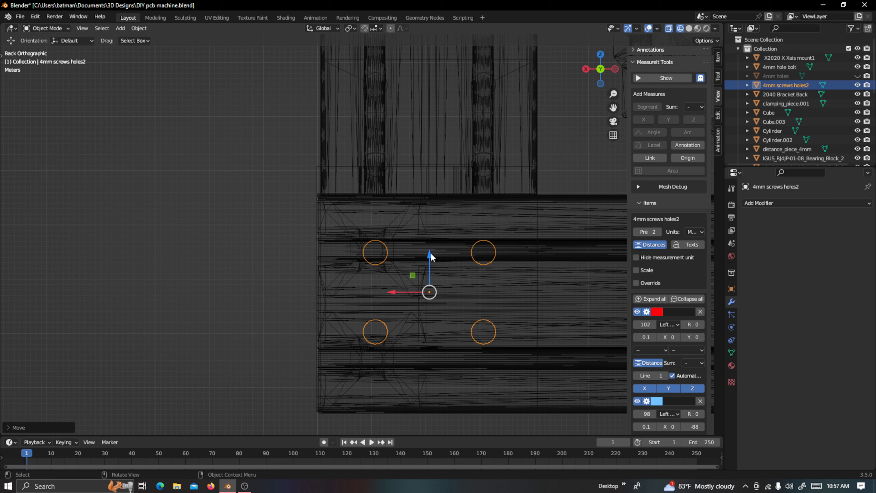
{"action": "left_click_drag", "start_coordinate": [429, 256], "coordinate": [432, 251]}
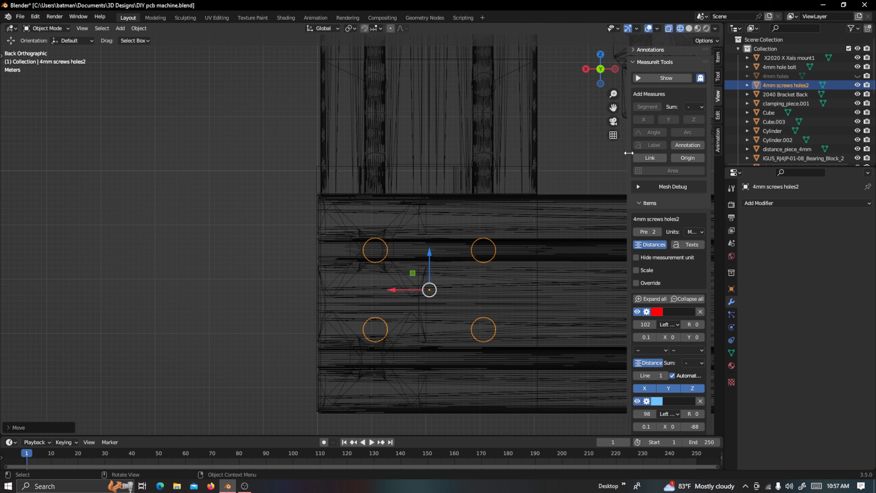
In Edit Mode, select the lower two cylinders of 4mm screws holes2 and move them down along Z onto the horizontal extrusion's lower slot
{"action": "left_click", "coordinate": [697, 29]}
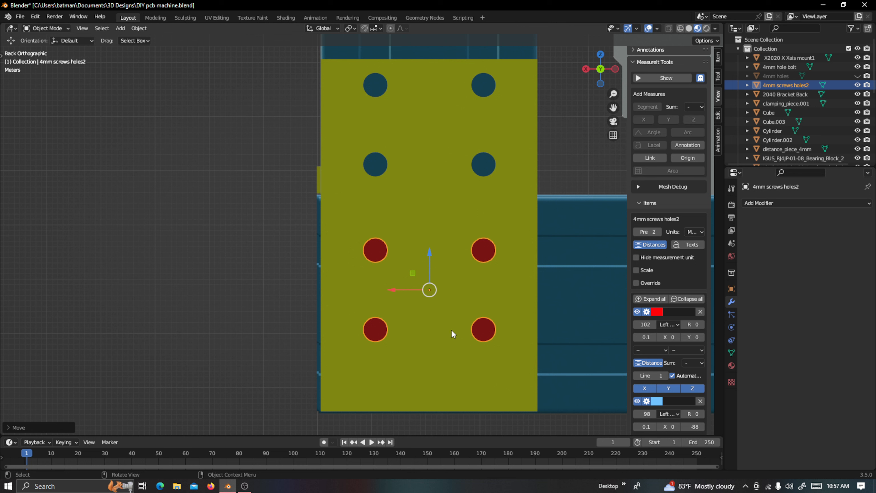
{"action": "key", "text": "Tab"}
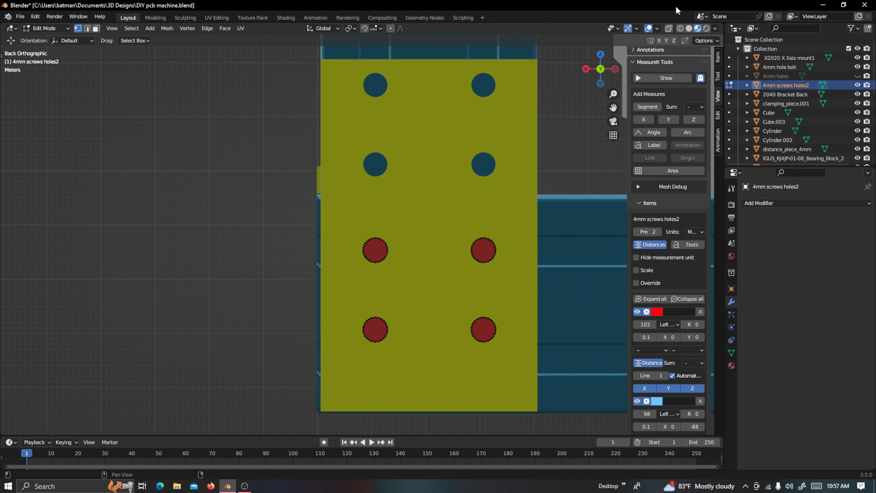
{"action": "left_click", "coordinate": [680, 30]}
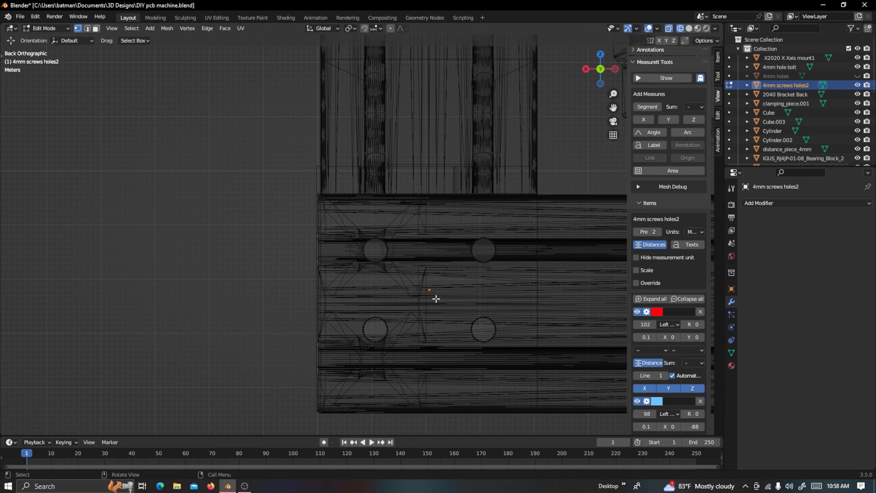
{"action": "key", "text": "b"}
{"action": "left_click_drag", "start_coordinate": [345, 302], "coordinate": [513, 352]}
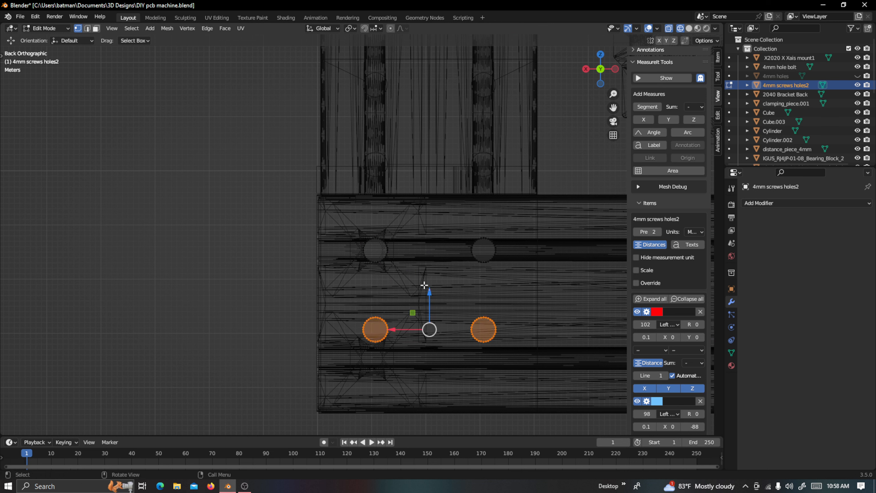
{"action": "left_click_drag", "start_coordinate": [430, 292], "coordinate": [428, 320]}
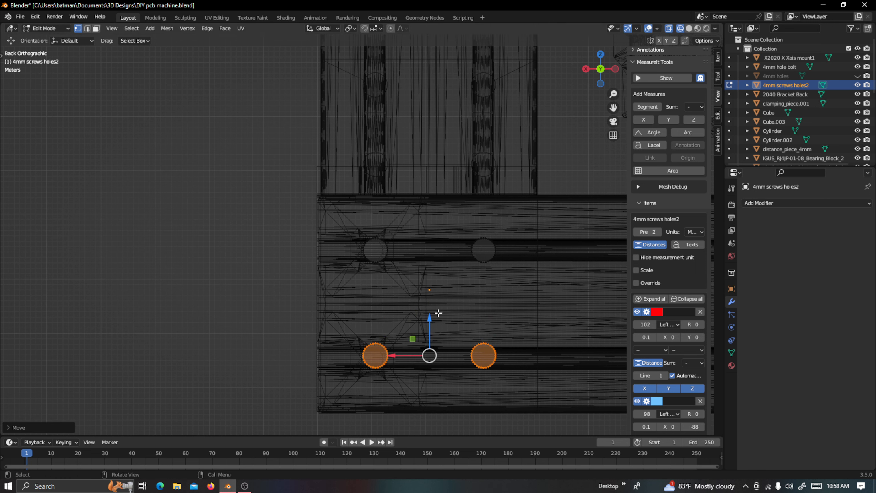
{"action": "left_click", "coordinate": [697, 28]}
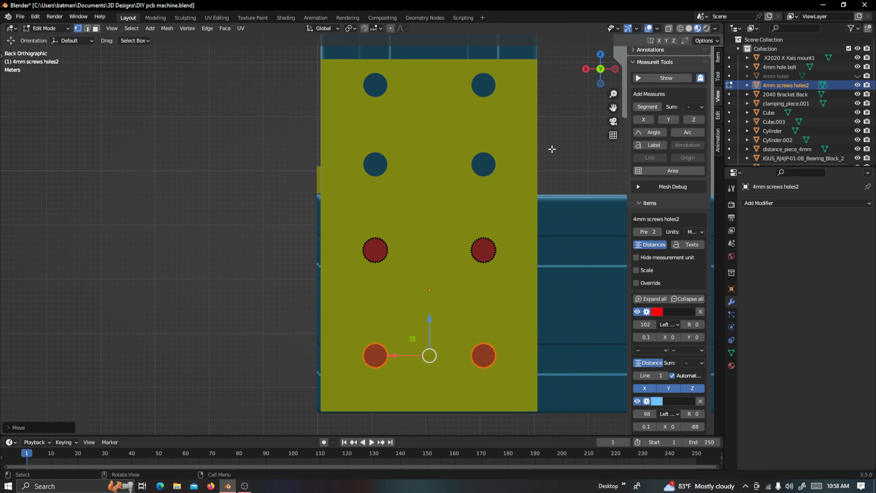
Nudge the lower cylinder pair slightly further down along Z in wireframe shading to center it on the lower slot, and deselect everything
{"action": "left_click", "coordinate": [680, 29]}
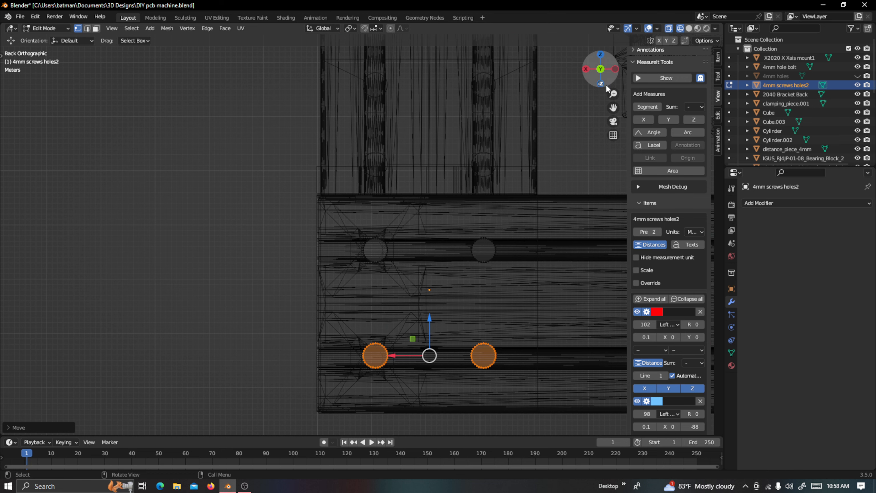
{"action": "left_click_drag", "start_coordinate": [613, 109], "coordinate": [625, 39]}
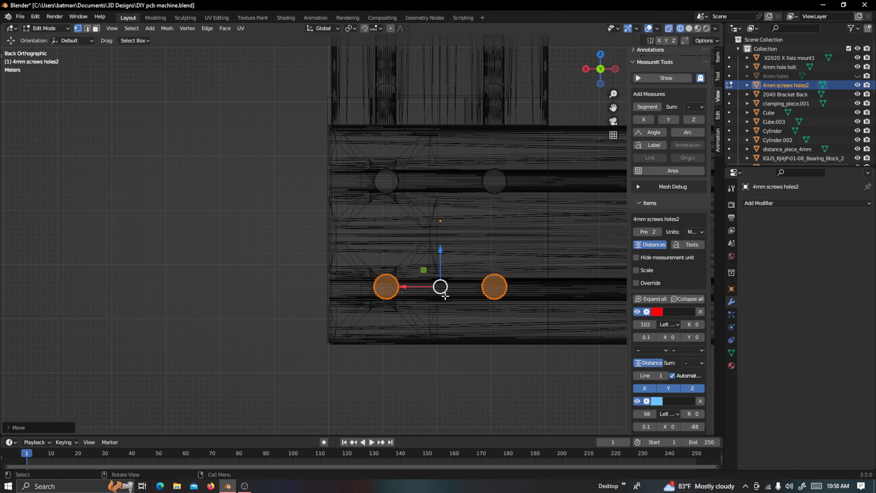
{"action": "scroll", "coordinate": [445, 319], "scroll_direction": "up", "scroll_amount": 1}
{"action": "scroll", "coordinate": [492, 256], "scroll_direction": "up", "scroll_amount": 1}
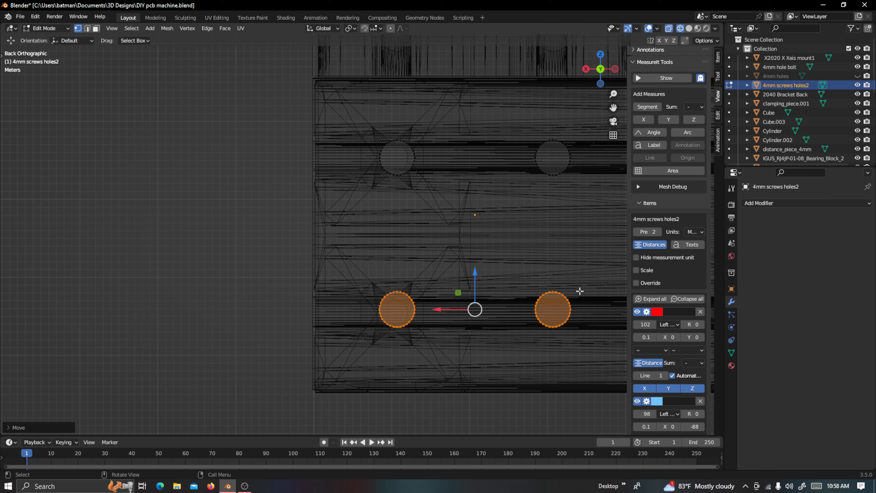
{"action": "left_click_drag", "start_coordinate": [474, 272], "coordinate": [476, 279]}
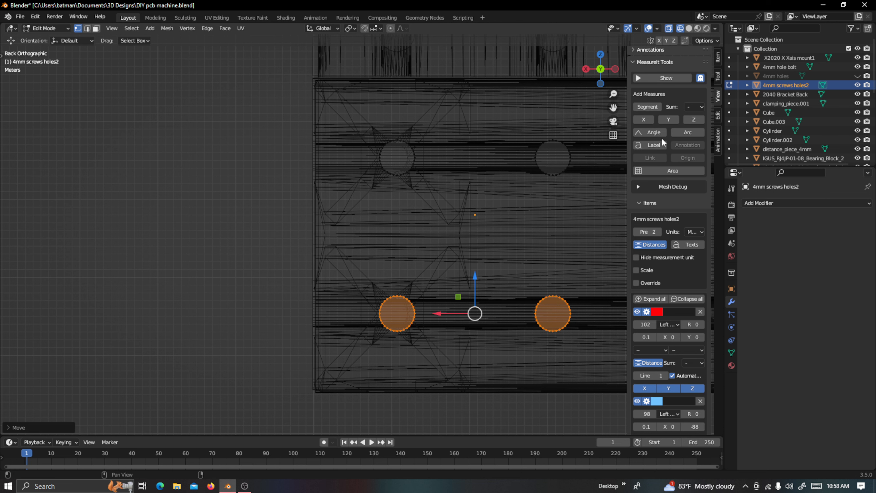
{"action": "left_click", "coordinate": [696, 28]}
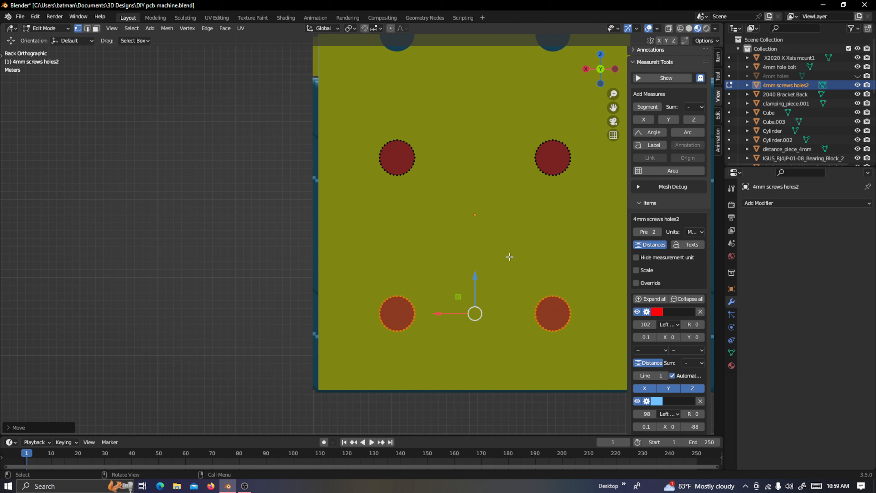
{"action": "key", "text": "a"}
{"action": "key", "text": "a"}
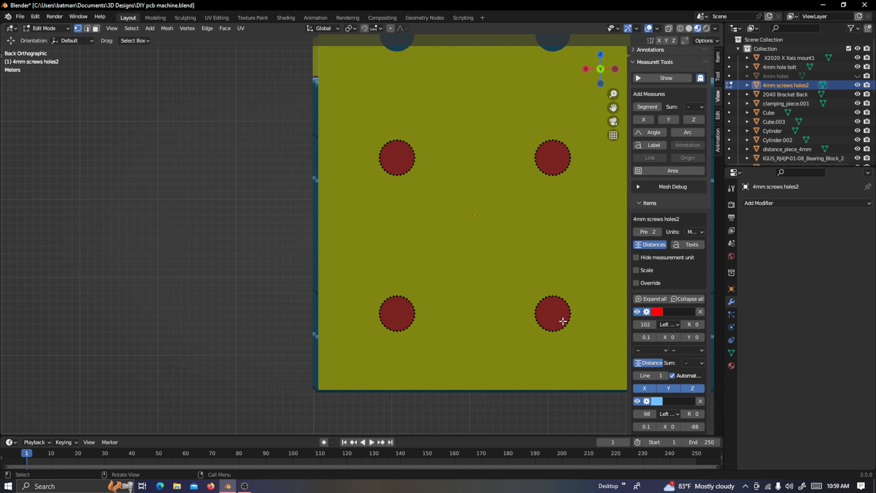
Return to Object Mode and set the origin of 4mm screws holes2 to its center of mass (volume)
{"action": "middle_click_drag", "start_coordinate": [544, 309], "coordinate": [654, 306]}
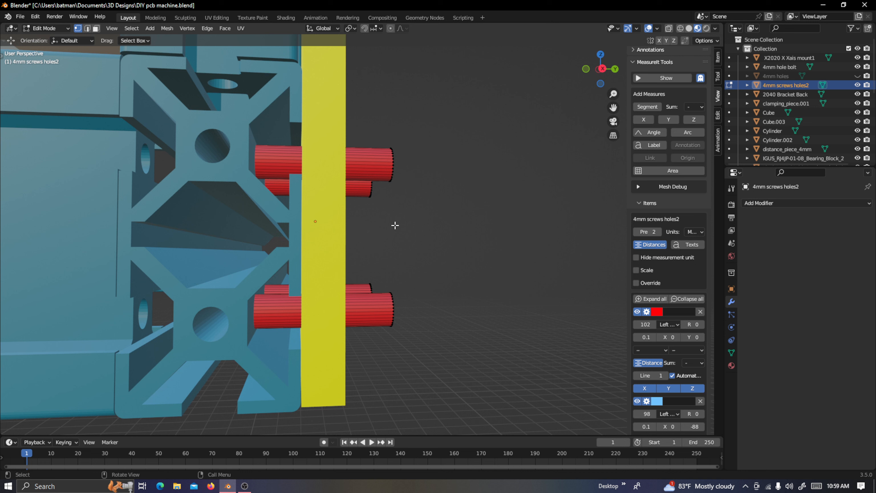
{"action": "key", "text": "Tab"}
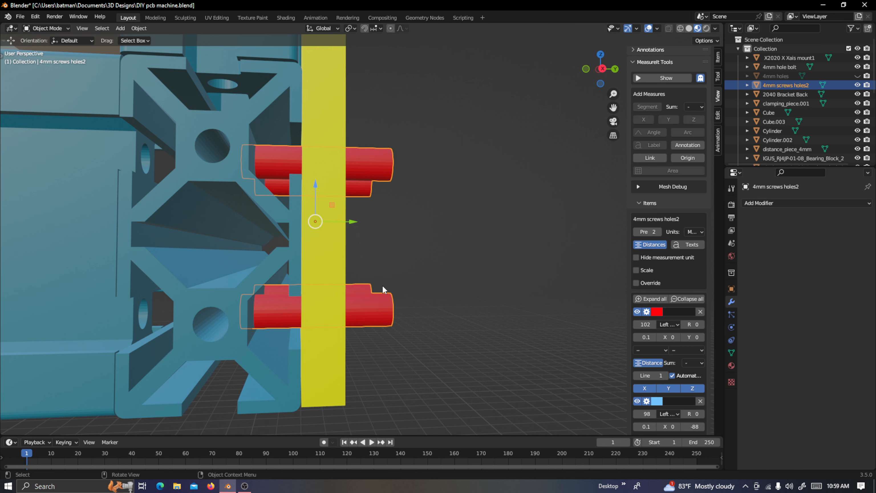
{"action": "key", "text": "ctrl+KP_1"}
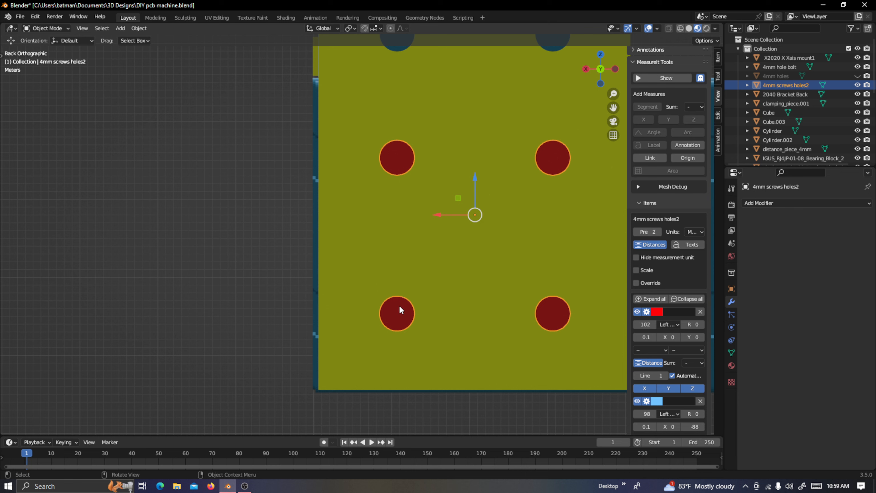
{"action": "right_click", "coordinate": [400, 306]}
{"action": "mouse_move", "coordinate": [400, 306]}
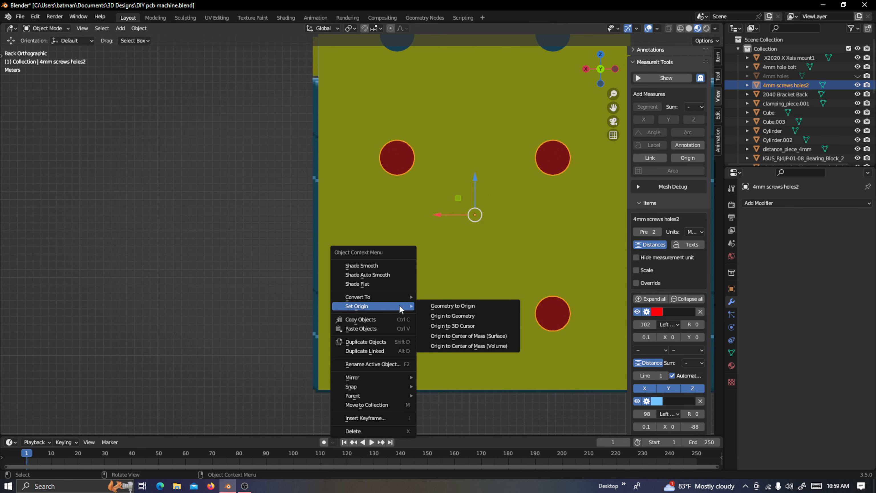
{"action": "left_click", "coordinate": [465, 346]}
Add a Boolean Difference modifier to 2040 Bracket Back with 4mm screws holes2 as the cutting object, and apply it
{"action": "middle_click_drag", "start_coordinate": [401, 289], "coordinate": [475, 283]}
{"action": "middle_click_drag", "start_coordinate": [379, 249], "coordinate": [396, 271]}
{"action": "middle_click_drag", "start_coordinate": [345, 221], "coordinate": [358, 190]}
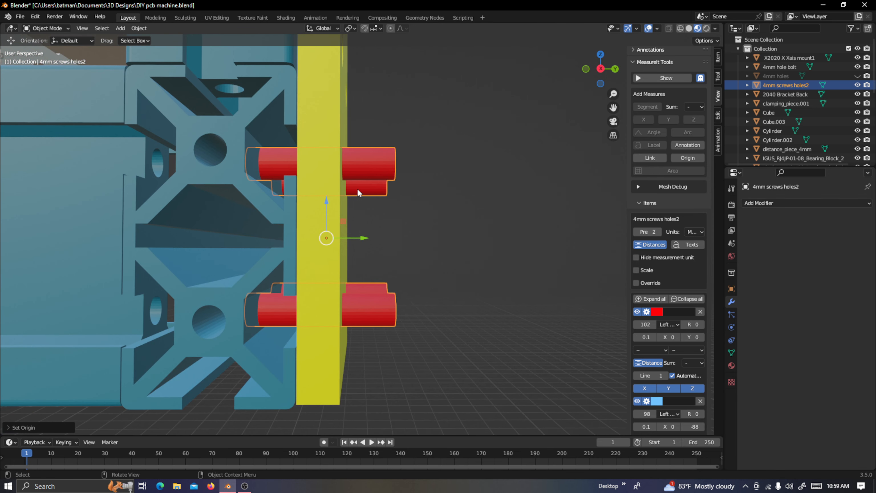
{"action": "left_click", "coordinate": [337, 170]}
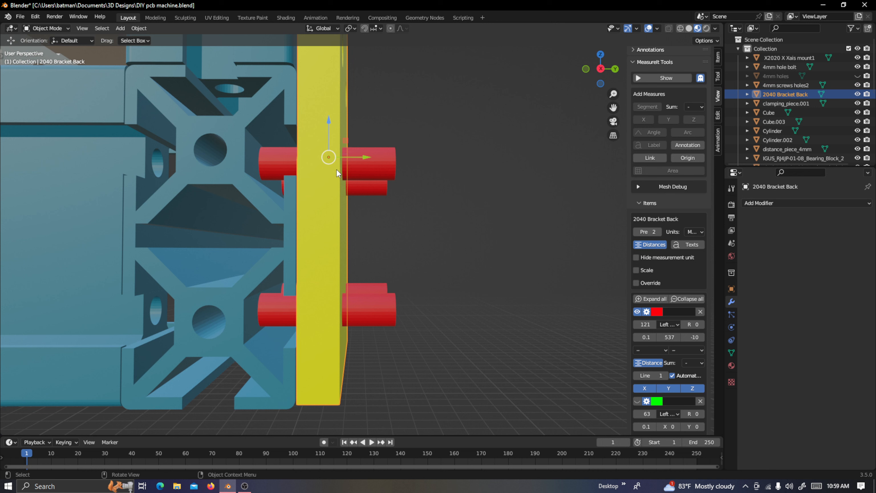
{"action": "left_click", "coordinate": [798, 201]}
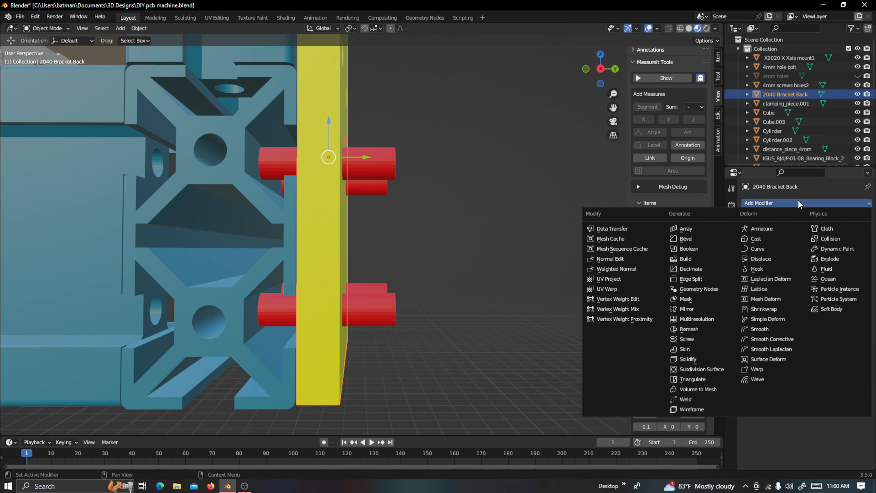
{"action": "left_click", "coordinate": [698, 250]}
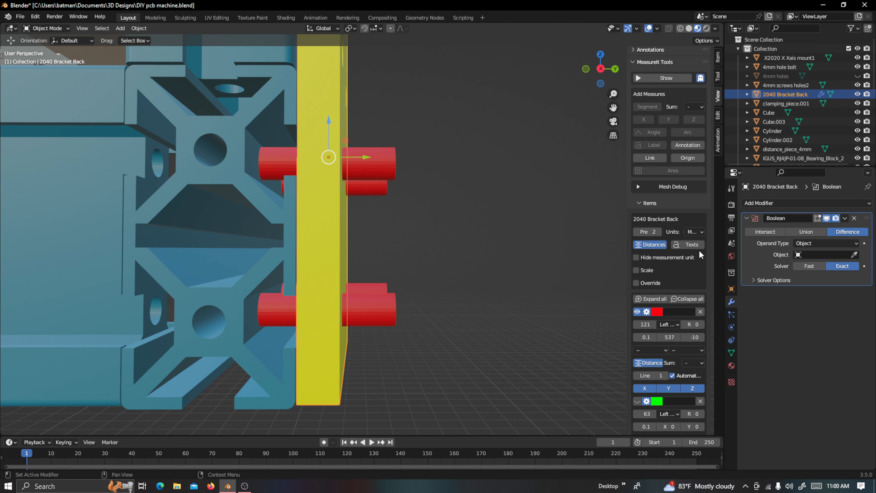
{"action": "left_click", "coordinate": [855, 255]}
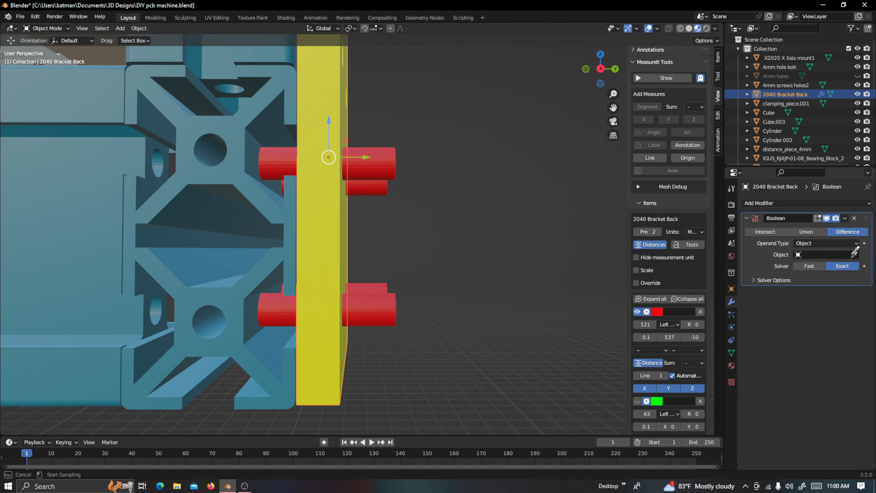
{"action": "left_click", "coordinate": [391, 306]}
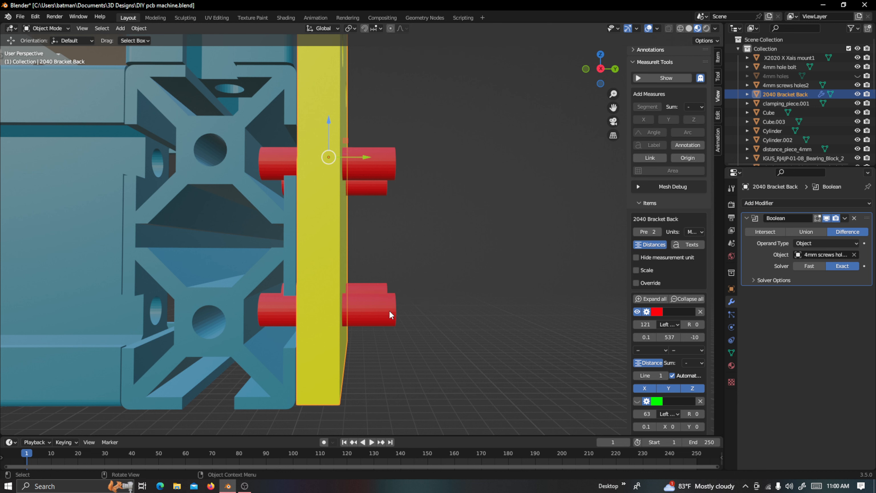
{"action": "left_click", "coordinate": [844, 218]}
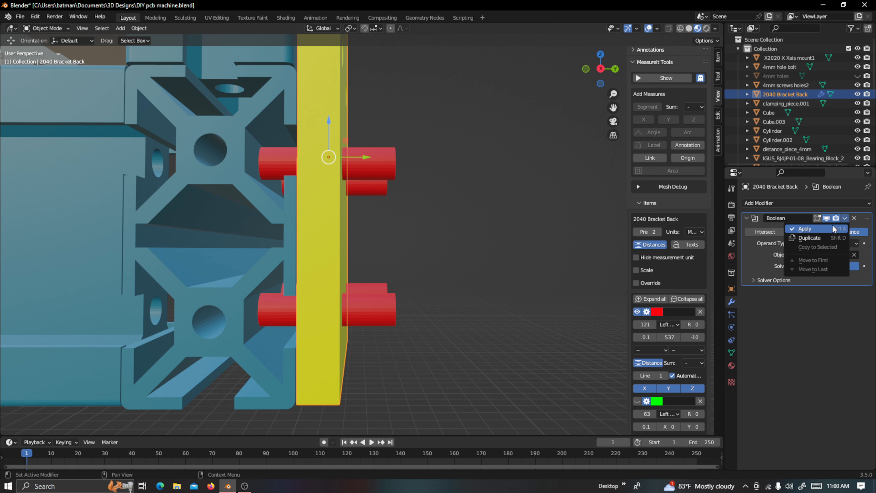
{"action": "left_click", "coordinate": [834, 228]}
Hide the 4mm screws holes2 cylinders and inspect the lower screw holes cut through the bracket plate from several angles
{"action": "left_click", "coordinate": [383, 316]}
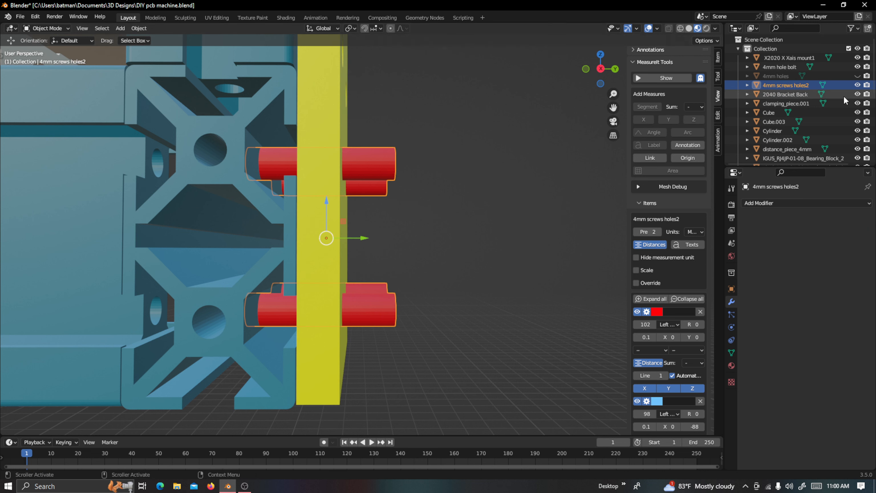
{"action": "left_click", "coordinate": [857, 85]}
{"action": "middle_click_drag", "start_coordinate": [389, 222], "coordinate": [282, 229]}
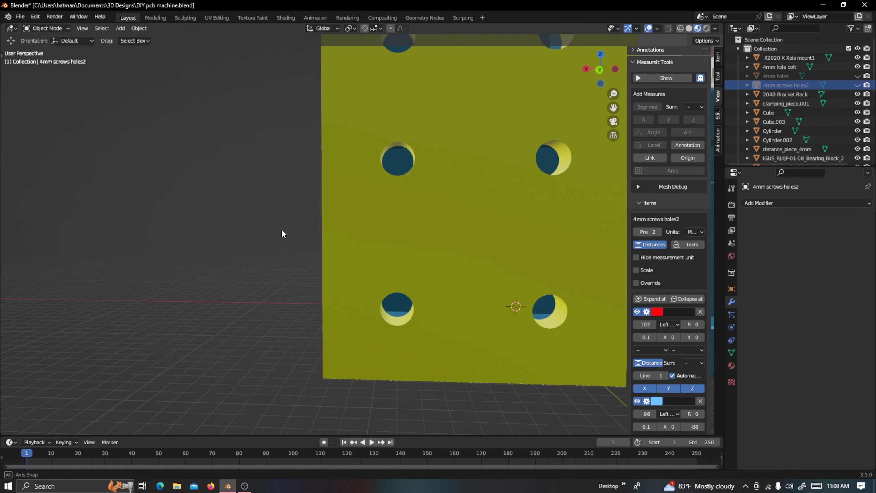
{"action": "scroll", "coordinate": [372, 195], "scroll_direction": "down", "scroll_amount": 2}
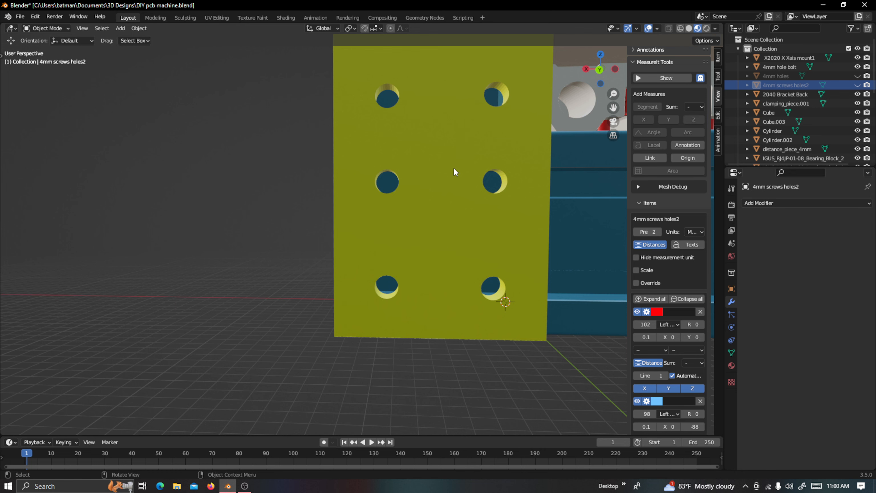
{"action": "middle_click_drag", "start_coordinate": [460, 218], "coordinate": [481, 223]}
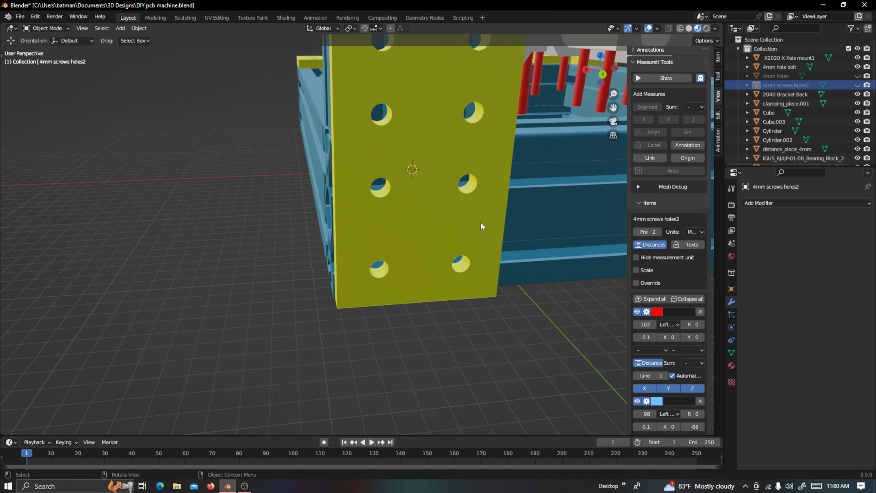
{"action": "scroll", "coordinate": [470, 188], "scroll_direction": "down", "scroll_amount": 1}
{"action": "middle_click_drag", "start_coordinate": [410, 137], "coordinate": [452, 141]}
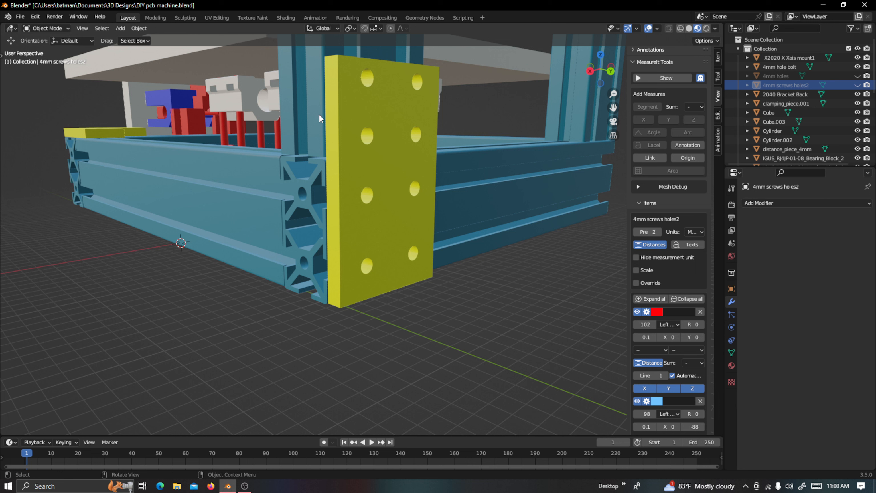
In back view, duplicate 2040 Bracket Back about -158.7 m along X onto the opposite vertical extrusion and check the copy's alignment up close
{"action": "left_click", "coordinate": [402, 176]}
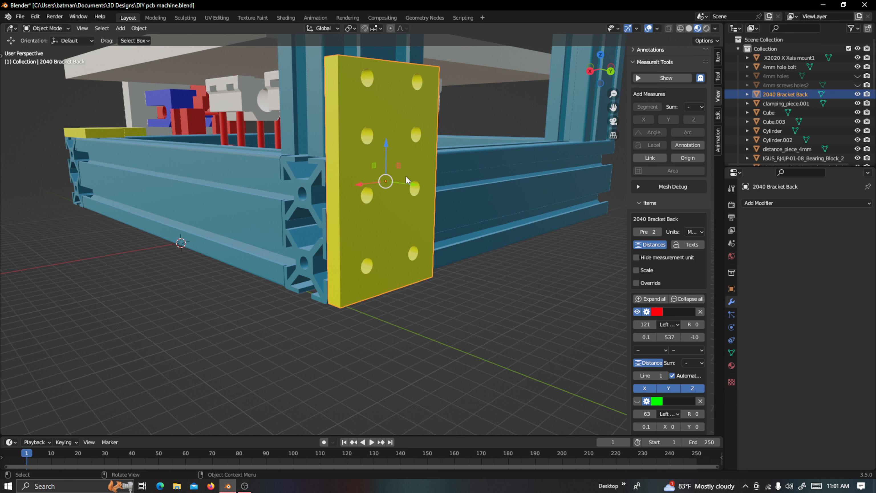
{"action": "key", "text": "ctrl"}
{"action": "key", "text": "ctrl+KP_1"}
{"action": "scroll", "coordinate": [420, 178], "scroll_direction": "down", "scroll_amount": 5}
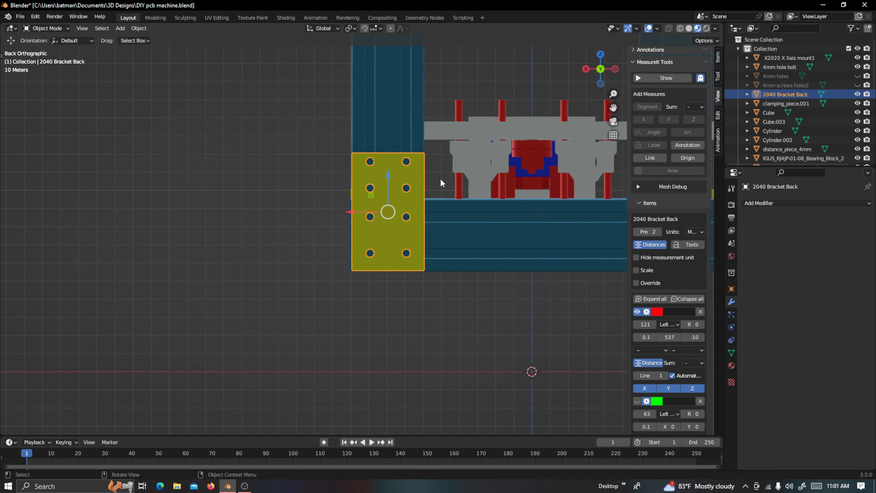
{"action": "left_click_drag", "start_coordinate": [614, 109], "coordinate": [565, 127]}
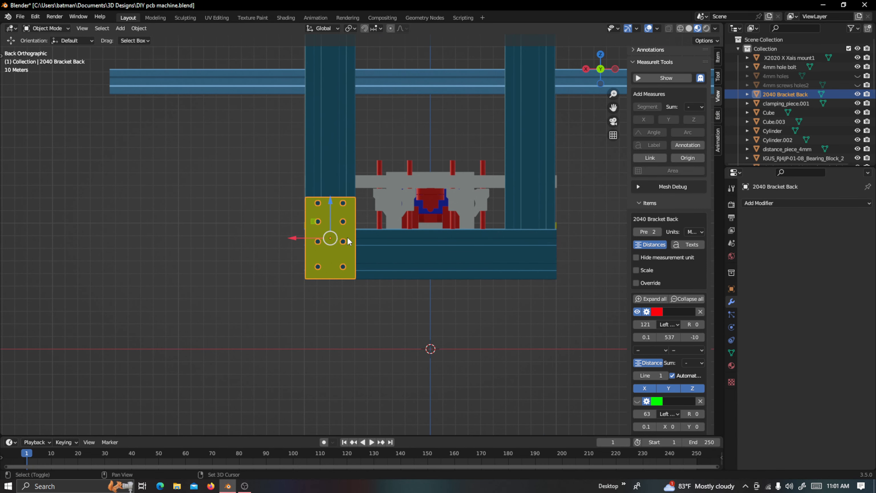
{"action": "key", "text": "shift+d"}
{"action": "key", "text": "x"}
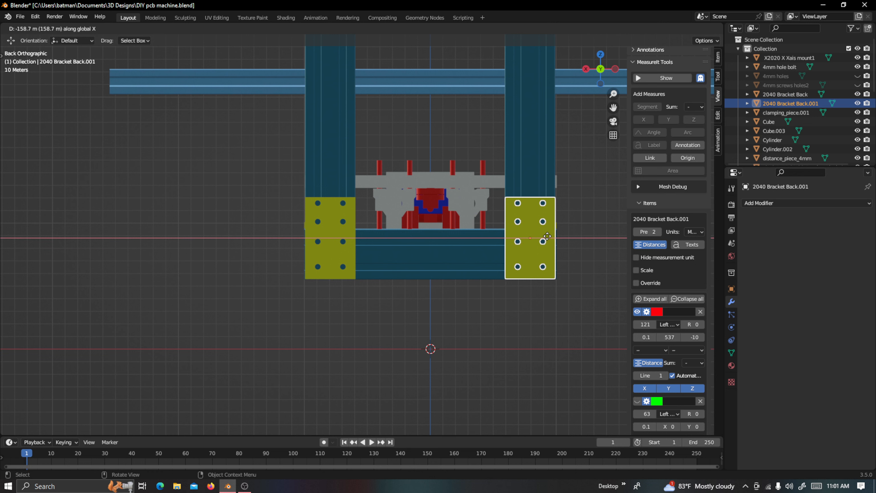
{"action": "left_click", "coordinate": [548, 237]}
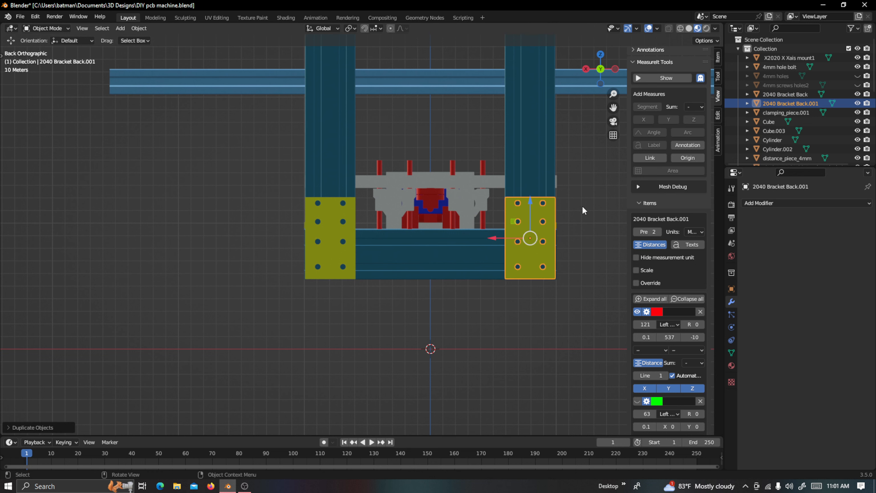
{"action": "left_click_drag", "start_coordinate": [613, 109], "coordinate": [537, 138]}
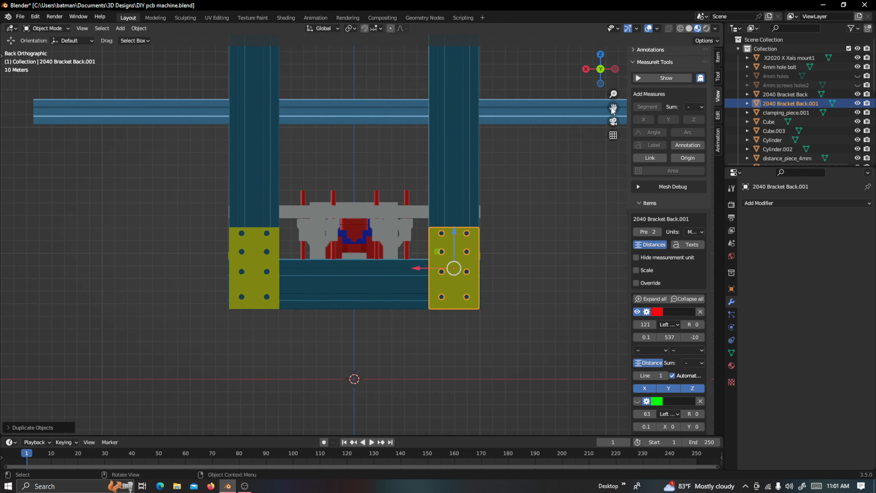
{"action": "scroll", "coordinate": [508, 251], "scroll_direction": "up", "scroll_amount": 2}
{"action": "scroll", "coordinate": [507, 249], "scroll_direction": "up", "scroll_amount": 3}
{"action": "left_click_drag", "start_coordinate": [613, 107], "coordinate": [598, 143]}
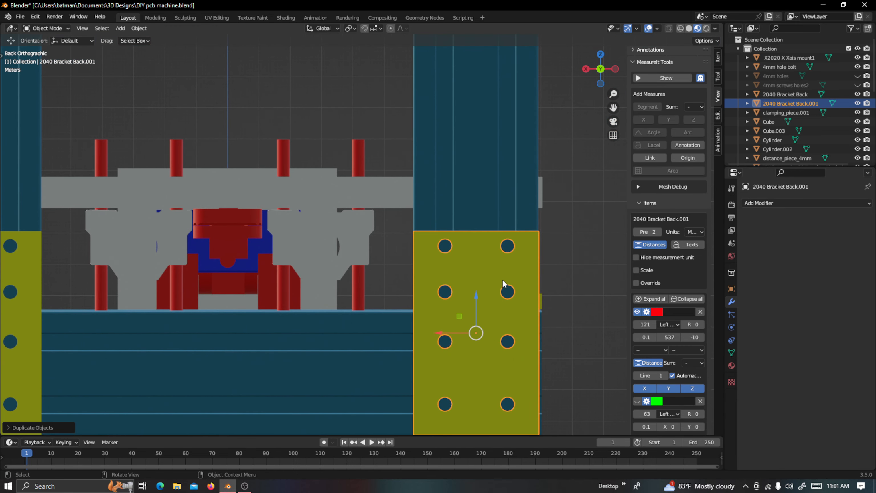
Using wireframe shading, nudge 2040 Bracket Back.001 slightly along X to line its holes up with the extrusion slots, and restore material preview shading
{"action": "scroll", "coordinate": [502, 279], "scroll_direction": "up", "scroll_amount": 2}
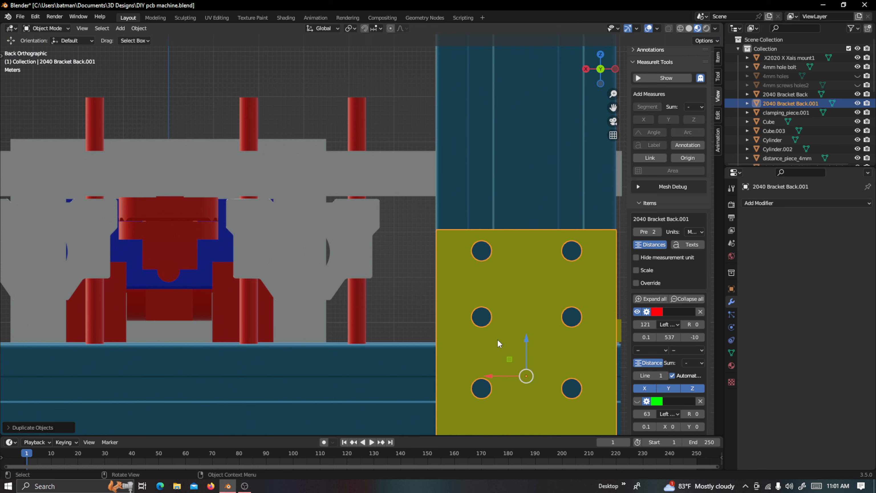
{"action": "left_click", "coordinate": [680, 30]}
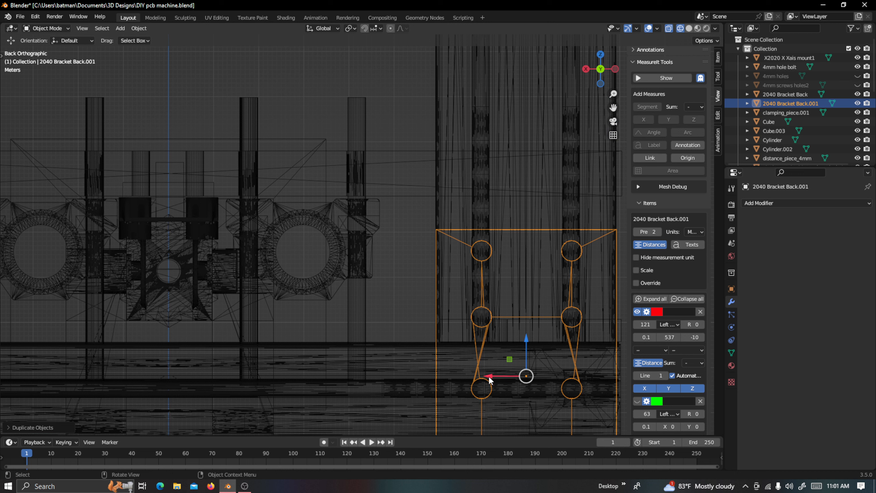
{"action": "left_click_drag", "start_coordinate": [487, 376], "coordinate": [486, 377]}
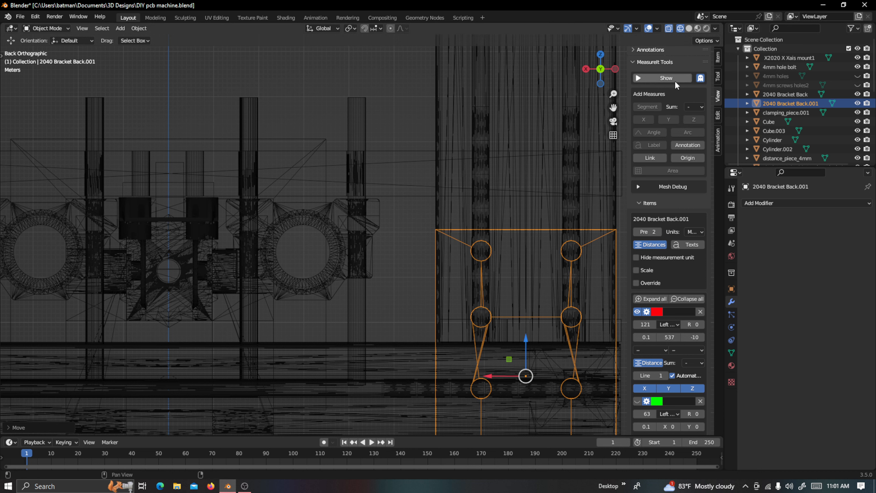
{"action": "left_click", "coordinate": [698, 28]}
{"action": "scroll", "coordinate": [486, 201], "scroll_direction": "down", "scroll_amount": 4}
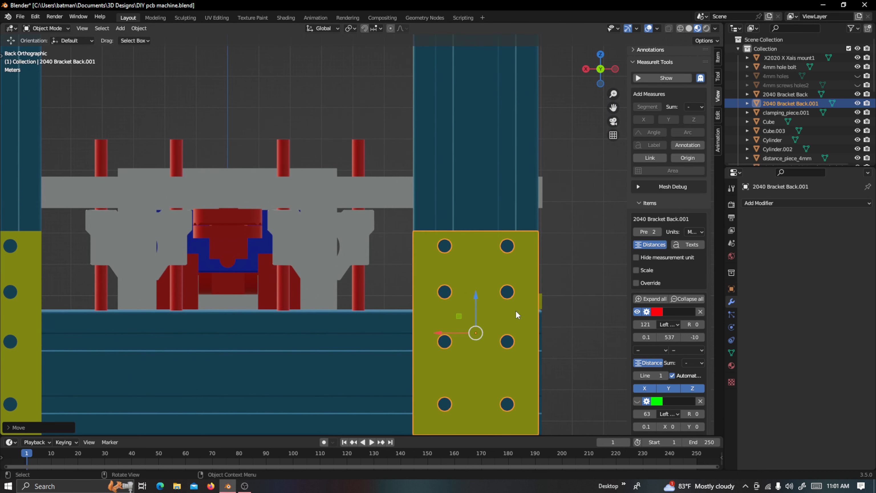
Inspect how the two back brackets join the vertical extrusions to the base frame, selecting the adjoining bracket and extrusions
{"action": "middle_click_drag", "start_coordinate": [531, 310], "coordinate": [477, 322]}
{"action": "middle_click_drag", "start_coordinate": [406, 328], "coordinate": [460, 323]}
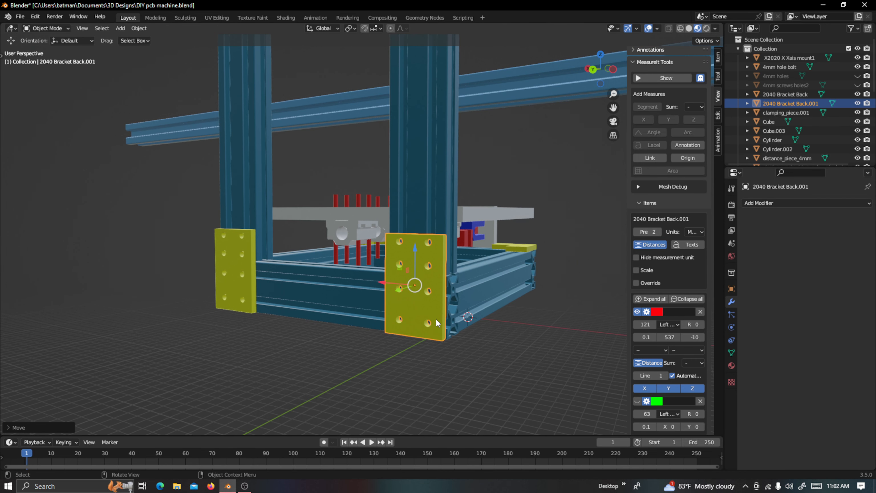
{"action": "left_click", "coordinate": [503, 292]}
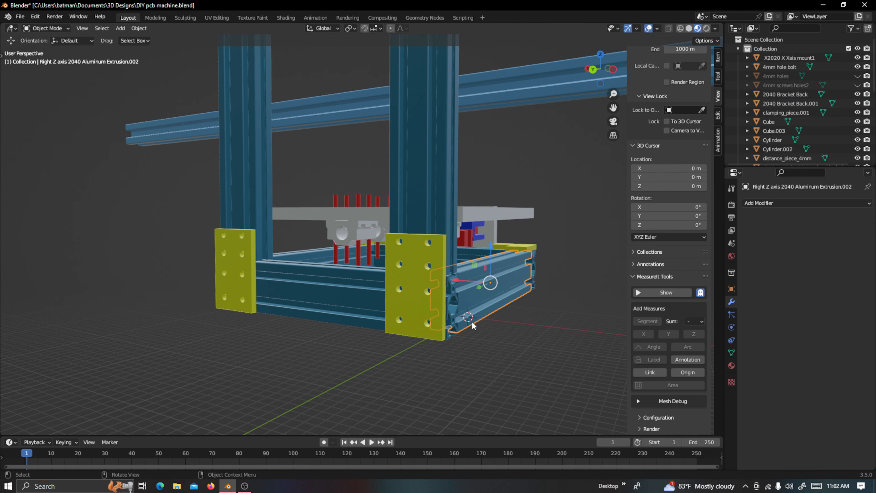
{"action": "left_click", "coordinate": [433, 319]}
{"action": "middle_click_drag", "start_coordinate": [521, 272], "coordinate": [471, 269]}
{"action": "middle_click_drag", "start_coordinate": [384, 293], "coordinate": [417, 293]}
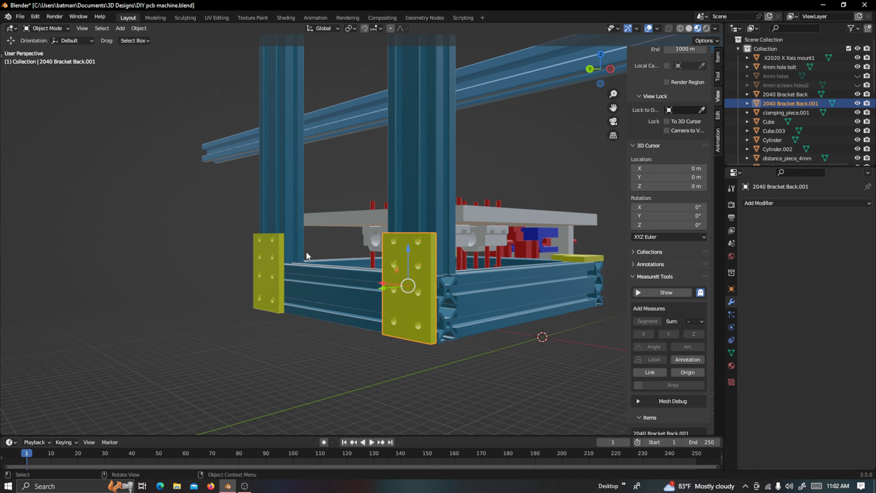
{"action": "left_click", "coordinate": [444, 286]}
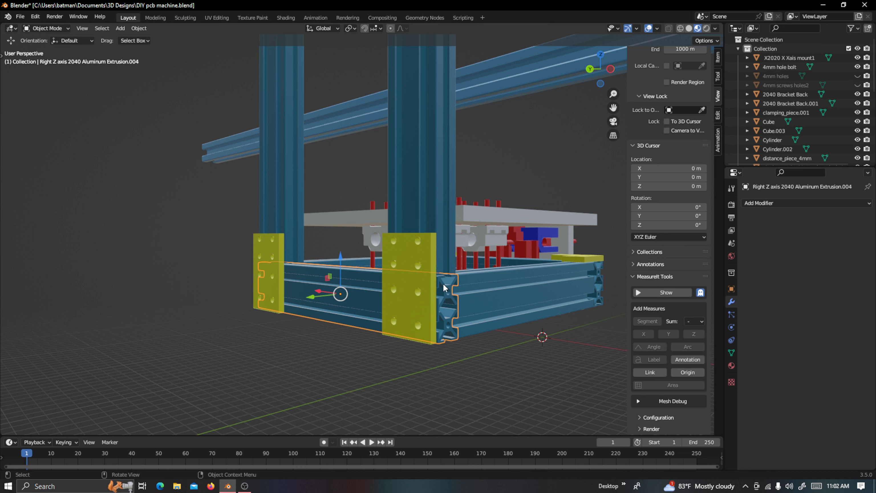
{"action": "left_click", "coordinate": [445, 256]}
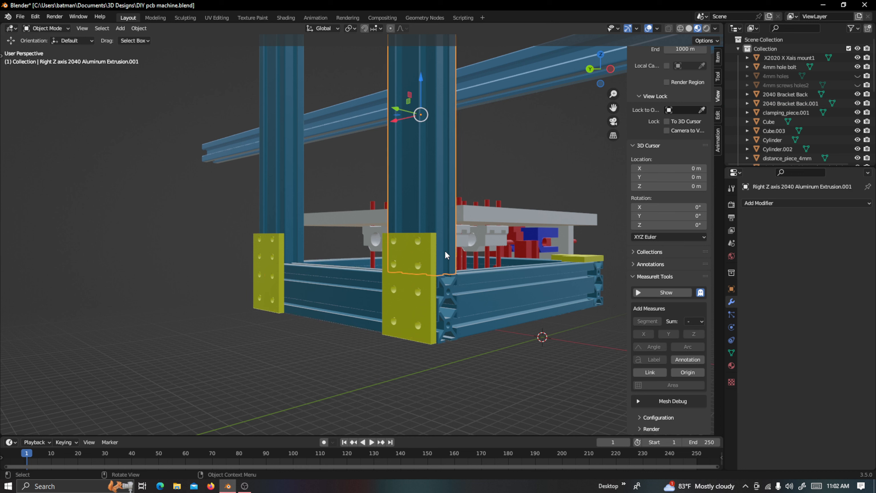
{"action": "left_click", "coordinate": [284, 216]}
Examine the whole machine frame from the side, rear and front, including the rear base extrusion between the back brackets
{"action": "middle_click_drag", "start_coordinate": [515, 247], "coordinate": [481, 280]}
{"action": "middle_click_drag", "start_coordinate": [388, 261], "coordinate": [442, 260]}
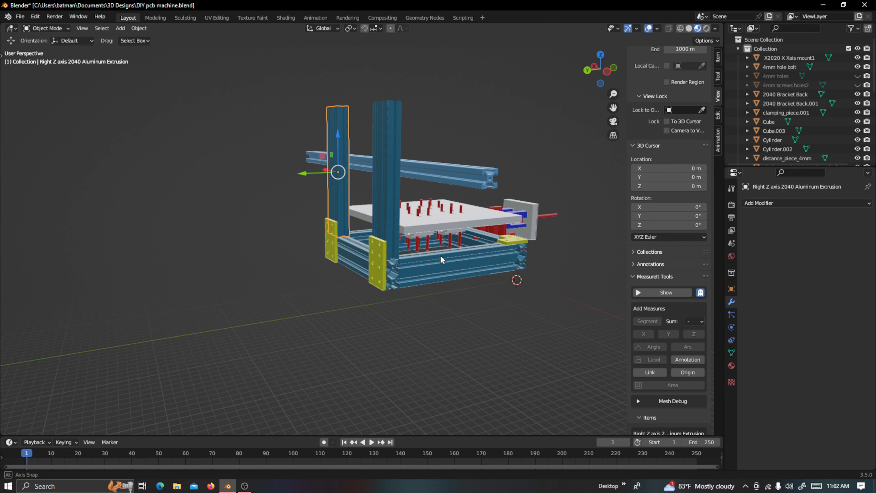
{"action": "middle_click_drag", "start_coordinate": [441, 259], "coordinate": [442, 260]}
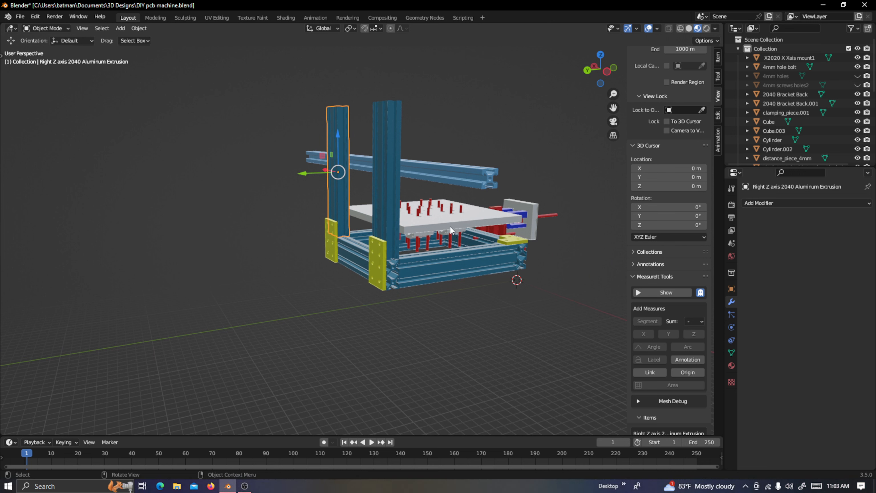
{"action": "middle_click_drag", "start_coordinate": [433, 239], "coordinate": [456, 228]}
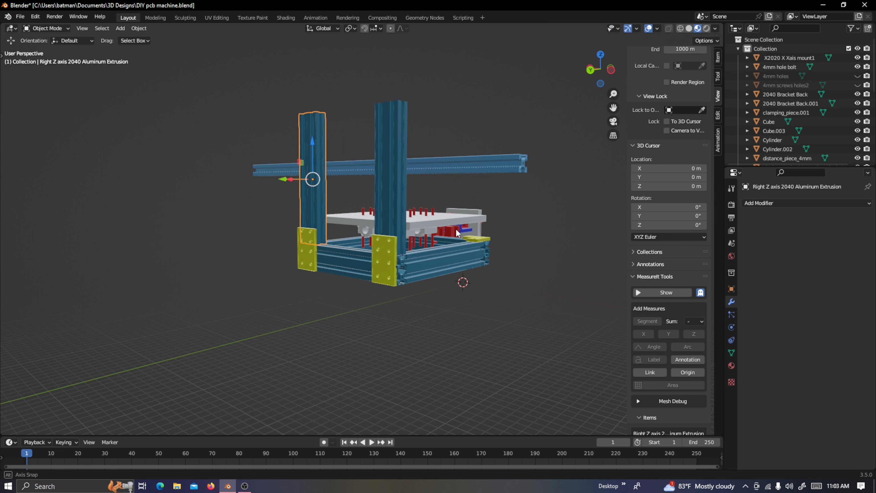
{"action": "middle_click_drag", "start_coordinate": [456, 228], "coordinate": [456, 228]}
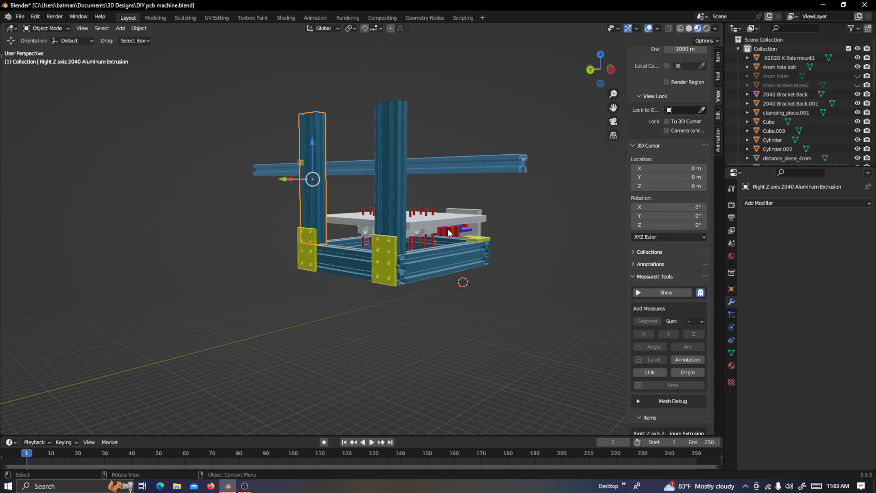
{"action": "left_click", "coordinate": [364, 261]}
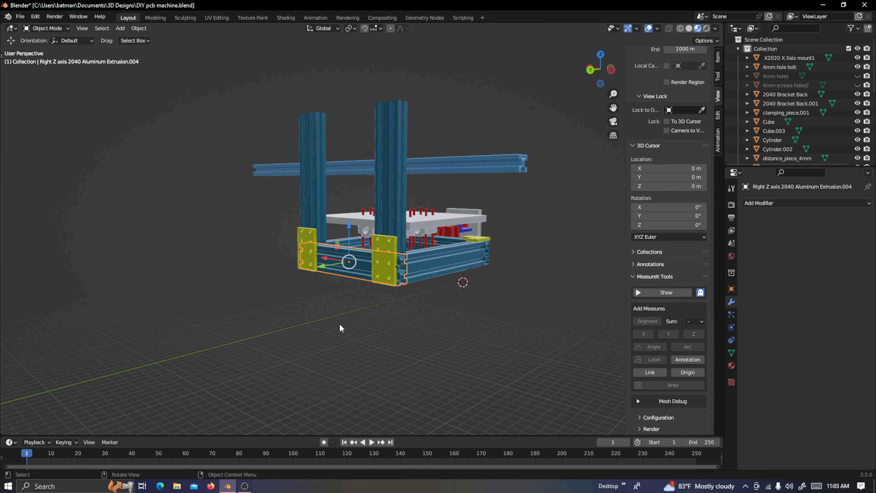
{"action": "middle_click_drag", "start_coordinate": [503, 275], "coordinate": [337, 292]}
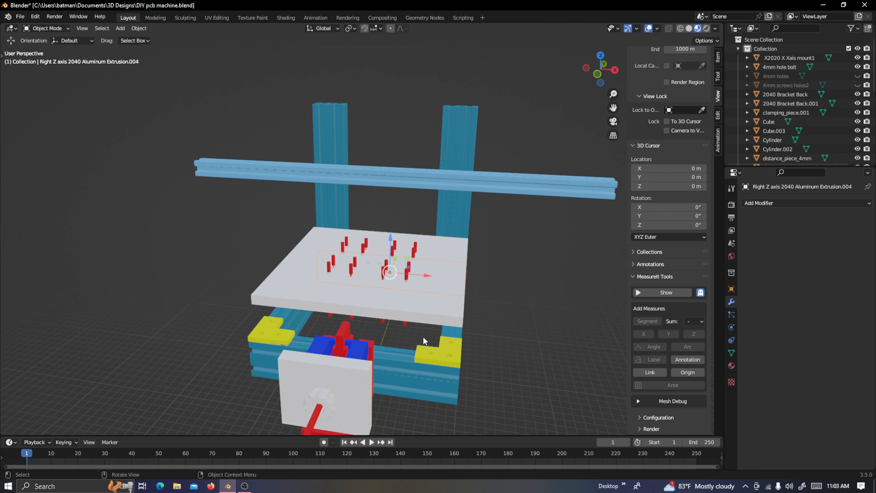
{"action": "mouse_move", "coordinate": [476, 319]}
{"action": "middle_mouse_down"}
{"action": "mouse_move", "coordinate": [483, 320]}
{"action": "mouse_move", "coordinate": [460, 319]}
{"action": "middle_mouse_up"}
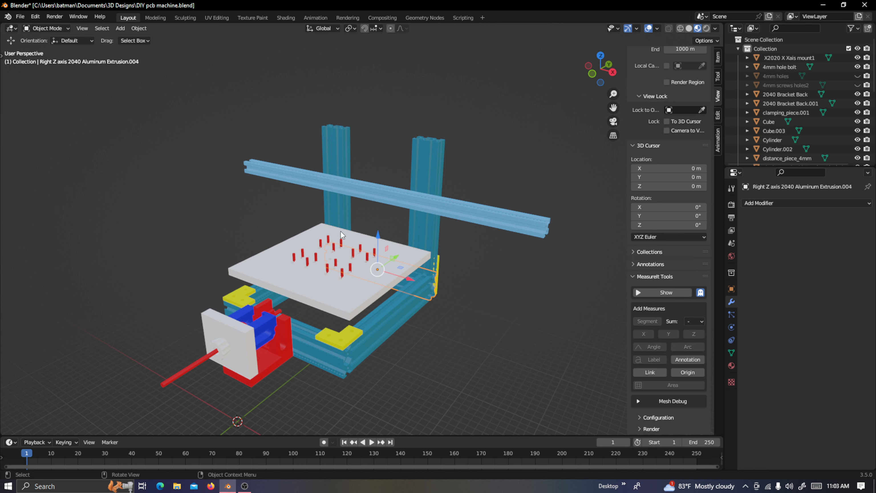
{"action": "left_click", "coordinate": [419, 198]}
{"action": "left_click_drag", "start_coordinate": [369, 152], "coordinate": [394, 152]}
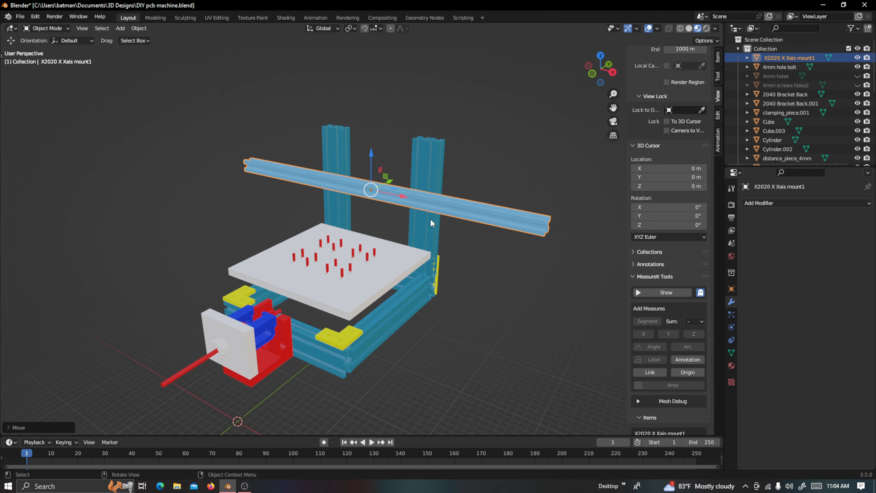
{"action": "key", "text": "ctrl+z"}
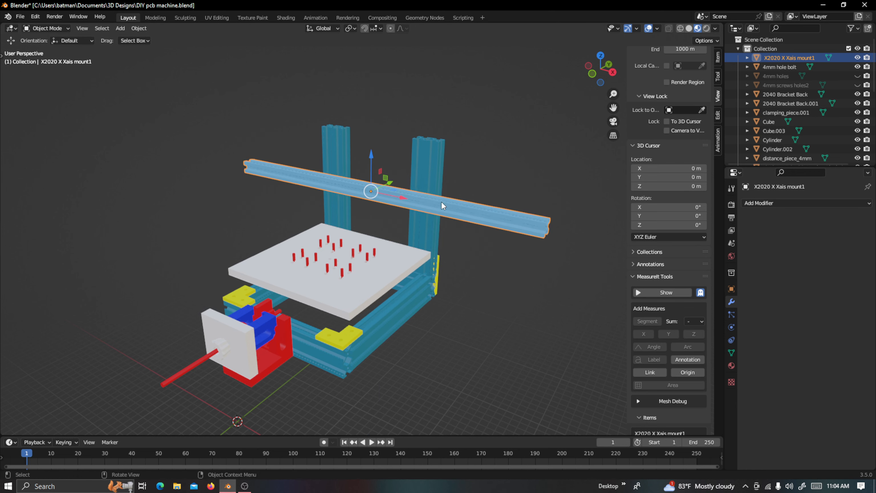
In right view, test the travel of PCB Plate by sliding it along Y past the vertical extrusions and back over the bearing blocks
{"action": "middle_click_drag", "start_coordinate": [394, 279], "coordinate": [426, 280]}
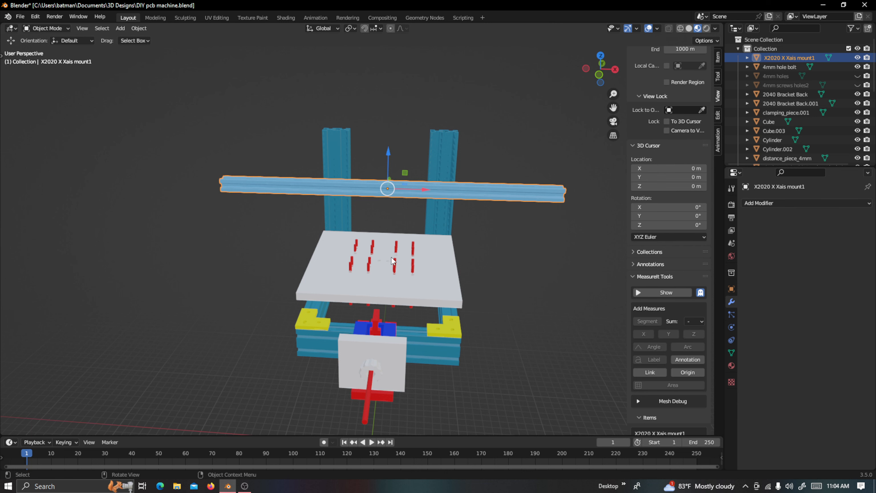
{"action": "middle_click_drag", "start_coordinate": [421, 270], "coordinate": [345, 268]}
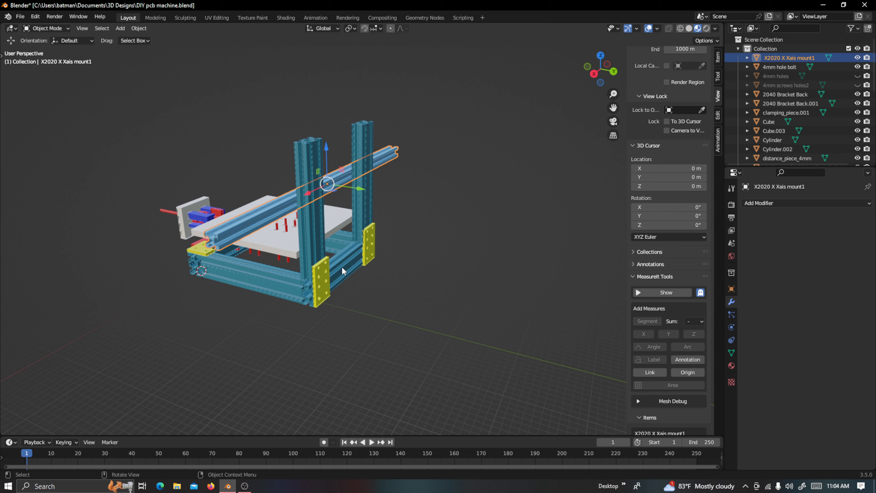
{"action": "middle_click_drag", "start_coordinate": [336, 260], "coordinate": [321, 245]}
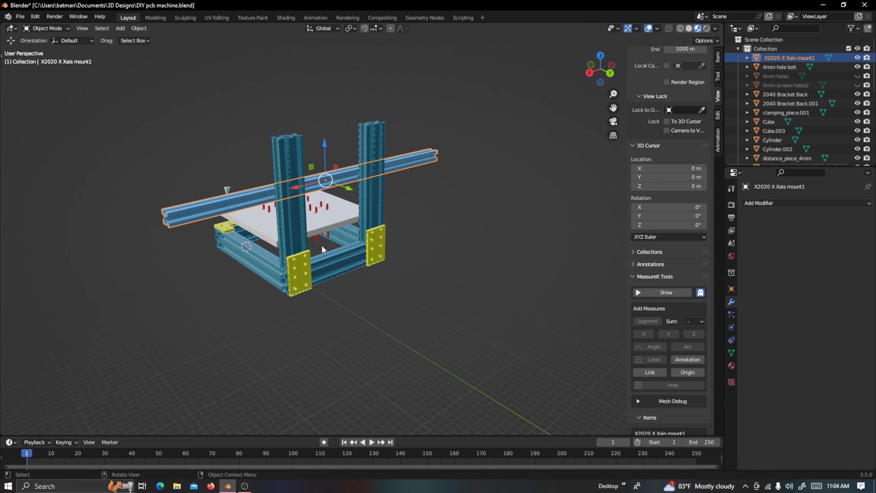
{"action": "left_click", "coordinate": [327, 222]}
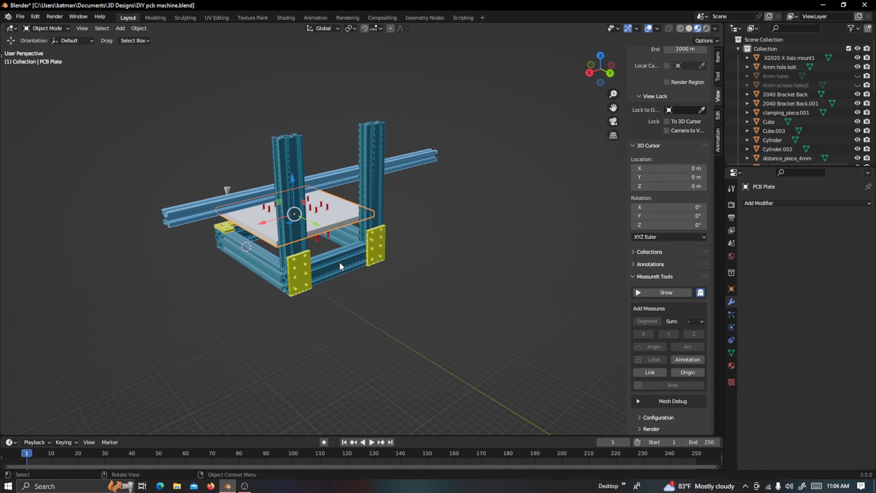
{"action": "middle_click_drag", "start_coordinate": [328, 265], "coordinate": [333, 262]}
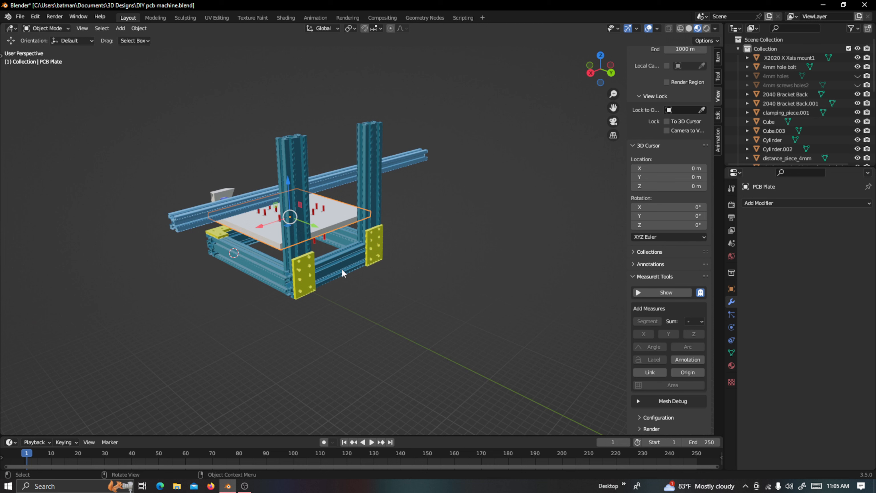
{"action": "key", "text": "KP_3"}
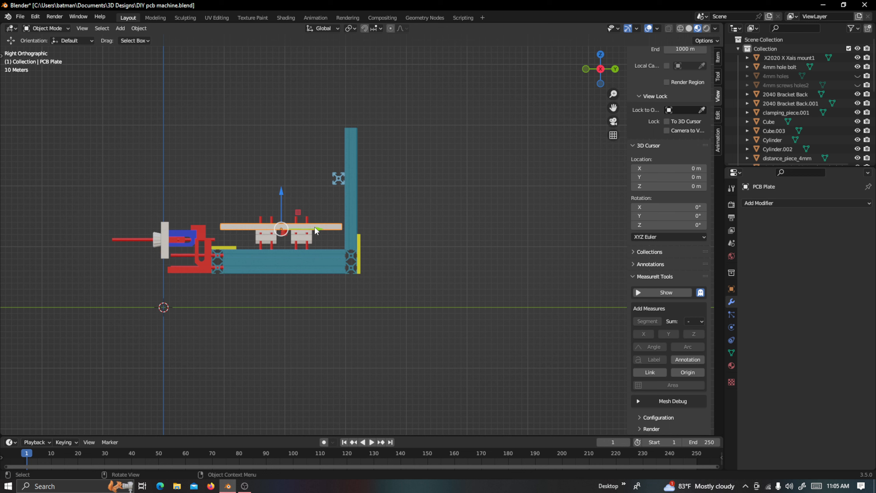
{"action": "left_click_drag", "start_coordinate": [318, 230], "coordinate": [370, 231]}
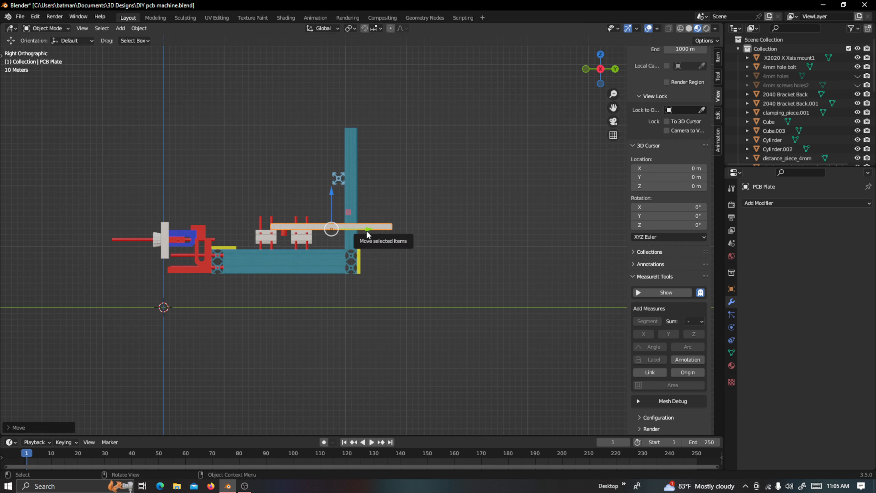
{"action": "left_click_drag", "start_coordinate": [367, 228], "coordinate": [317, 229]}
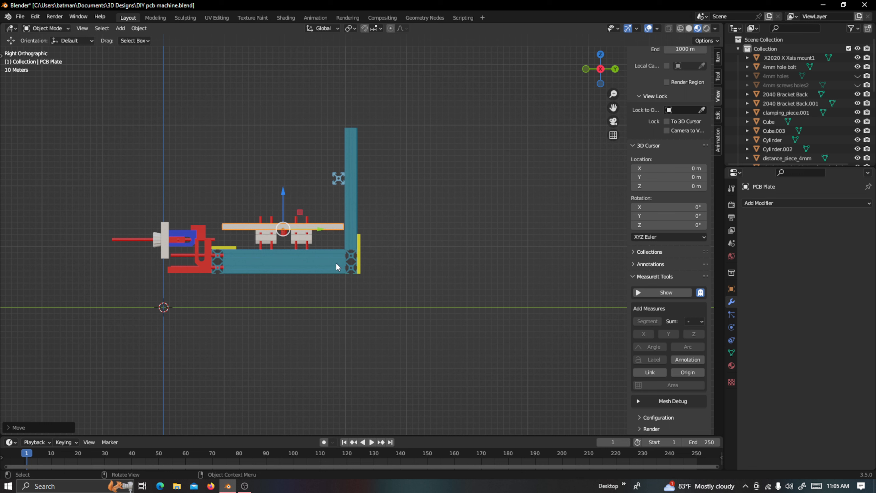
{"action": "mouse_move", "coordinate": [247, 486]}
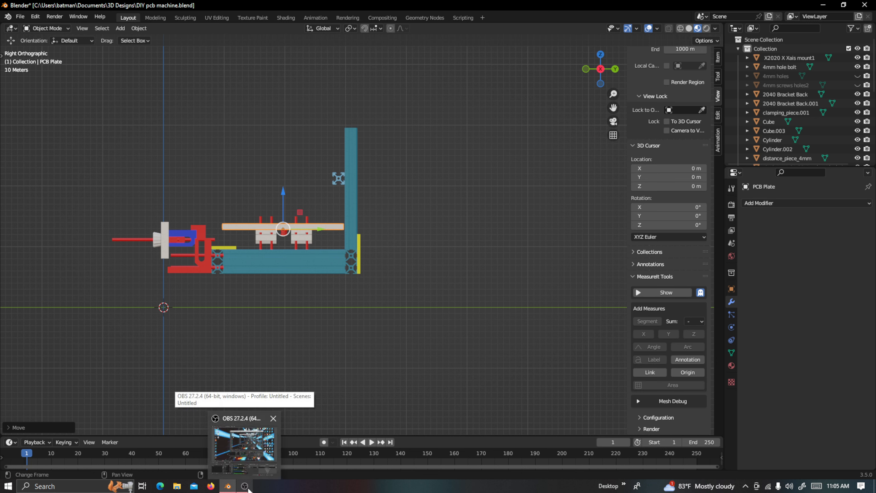
{"action": "left_click", "coordinate": [247, 486]}
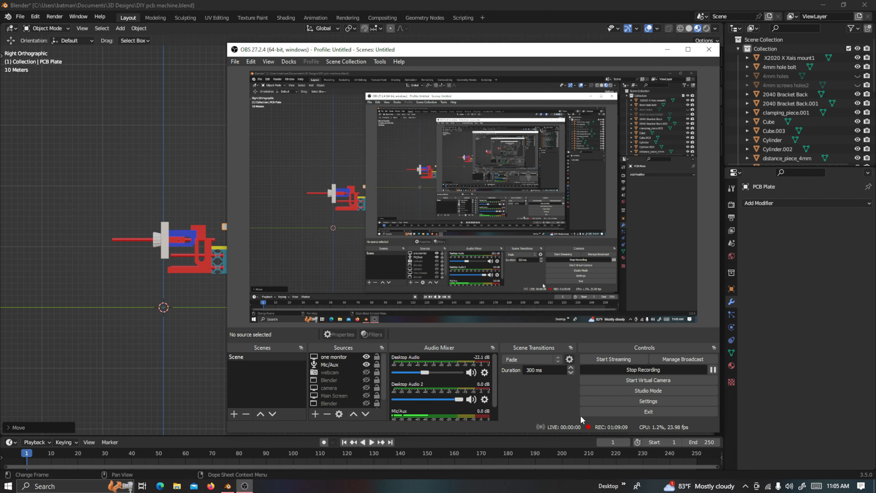